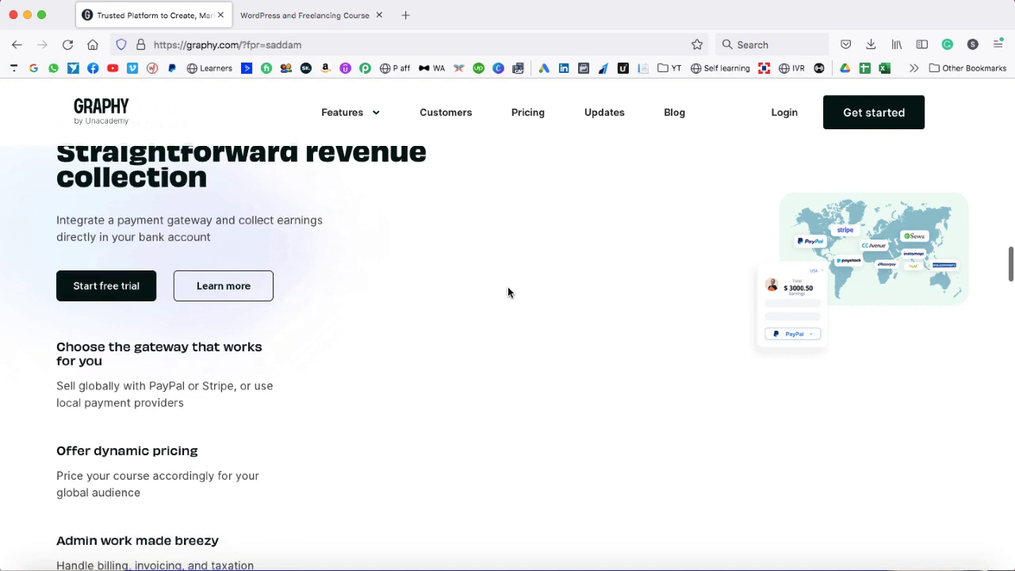
- Scroll past the homepage's revenue and marketing sections, then go to the Pricing page
scroll(508, 288, down, 1)
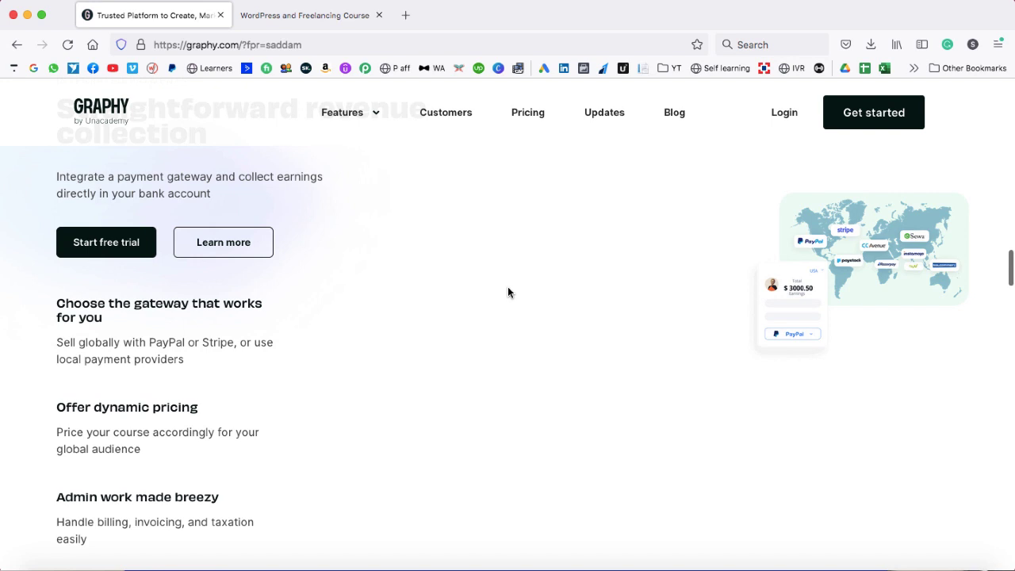
scroll(509, 289, down, 4)
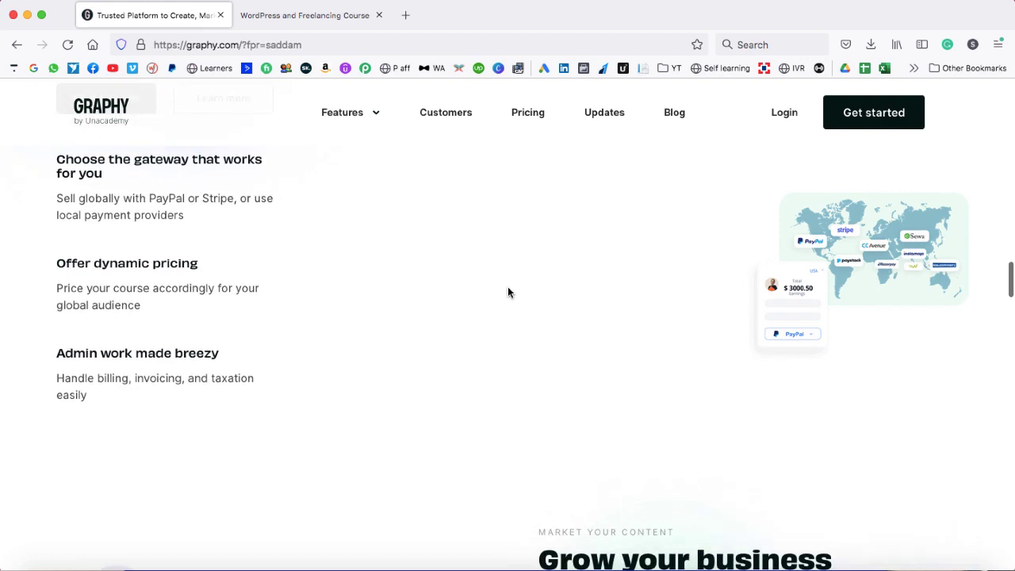
scroll(508, 292, down, 6)
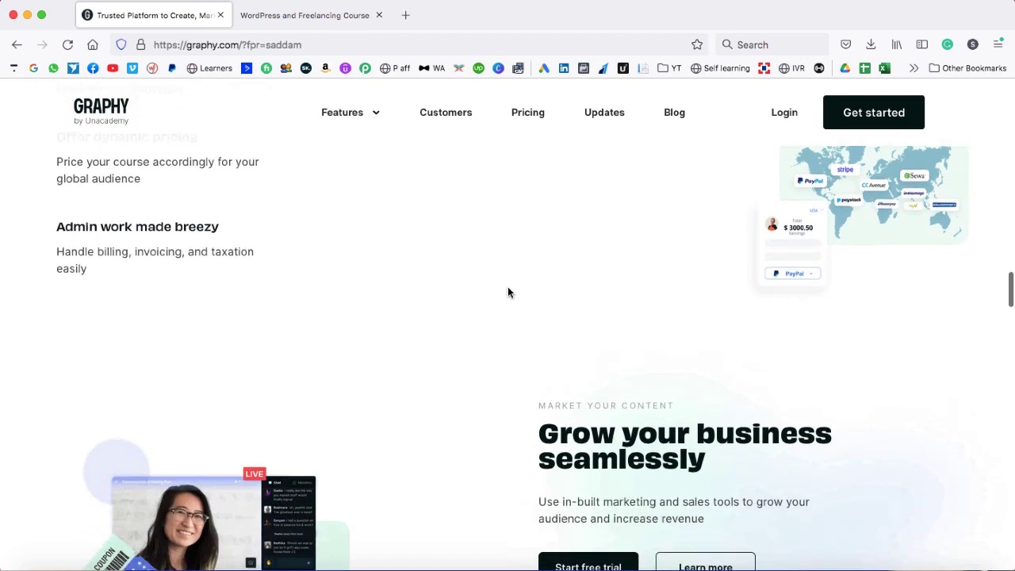
scroll(509, 293, down, 15)
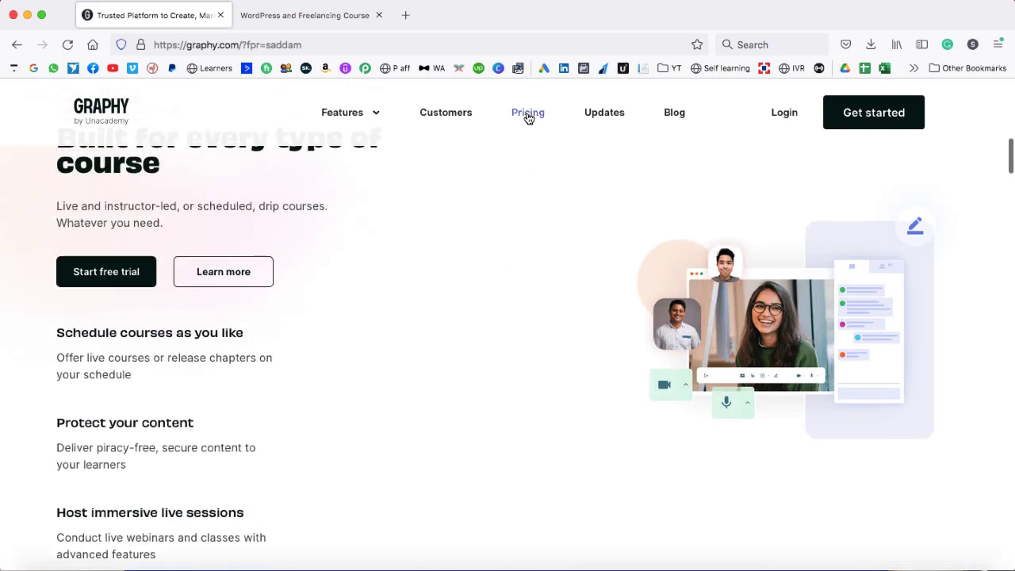
click(528, 117)
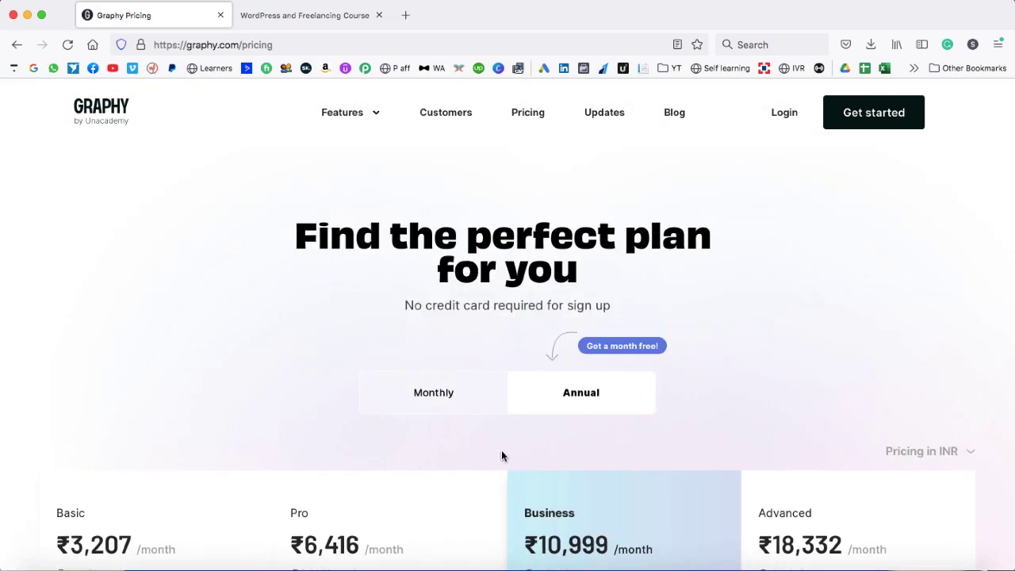
- Compare annual and monthly billing, ending on monthly prices ₹3,499, ₹6,999, ₹11,999 and ₹19,999
scroll(501, 450, down, 3)
scroll(501, 453, up, 3)
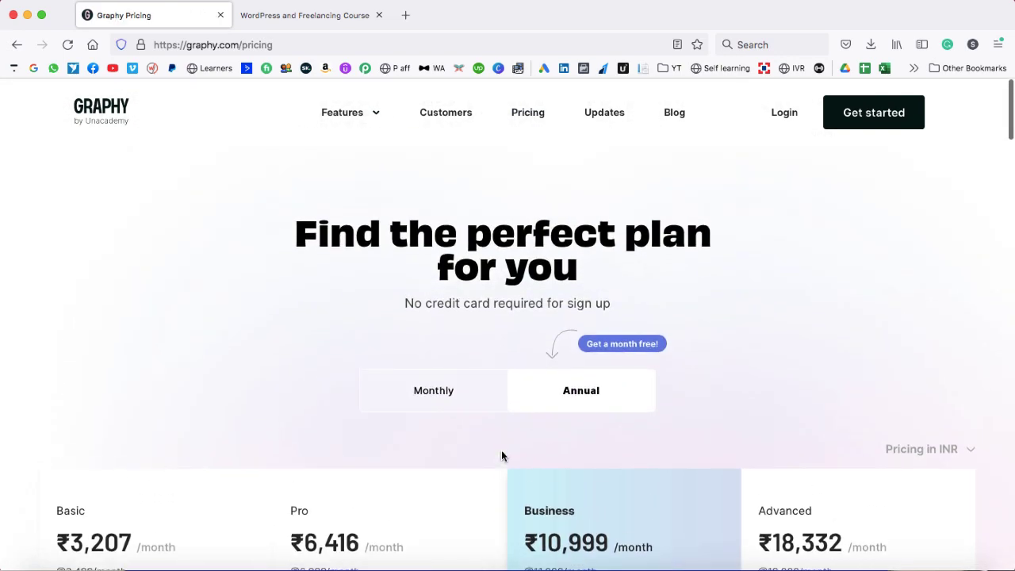
click(437, 398)
click(571, 400)
scroll(258, 417, down, 3)
click(440, 260)
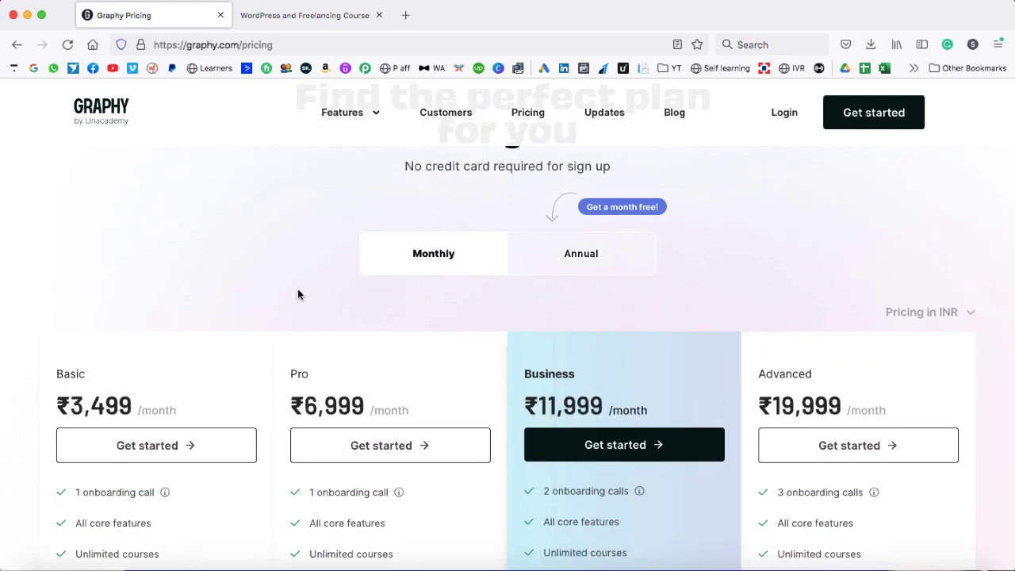
click(587, 259)
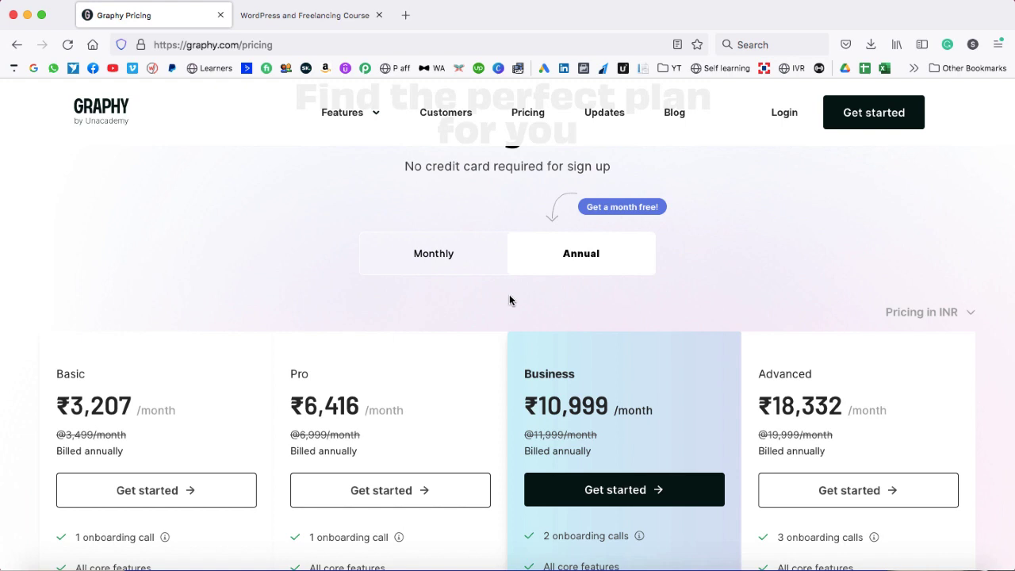
click(426, 258)
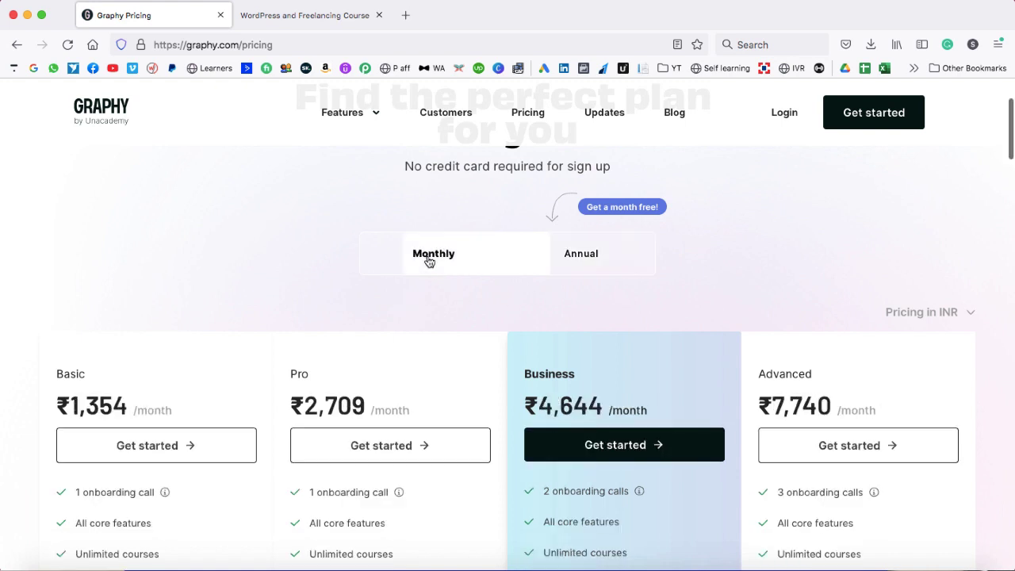
click(558, 267)
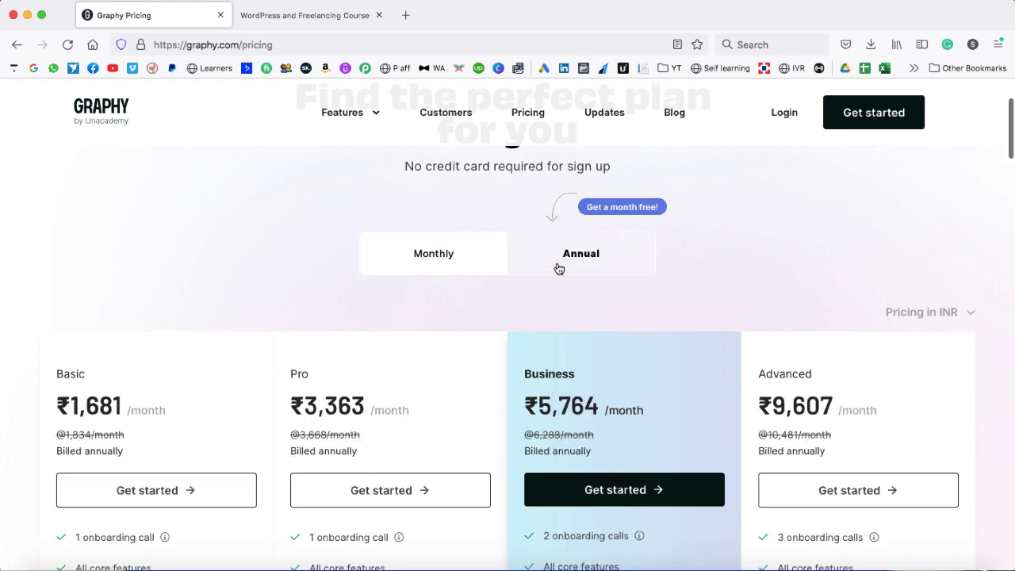
click(436, 260)
scroll(30, 344, down, 2)
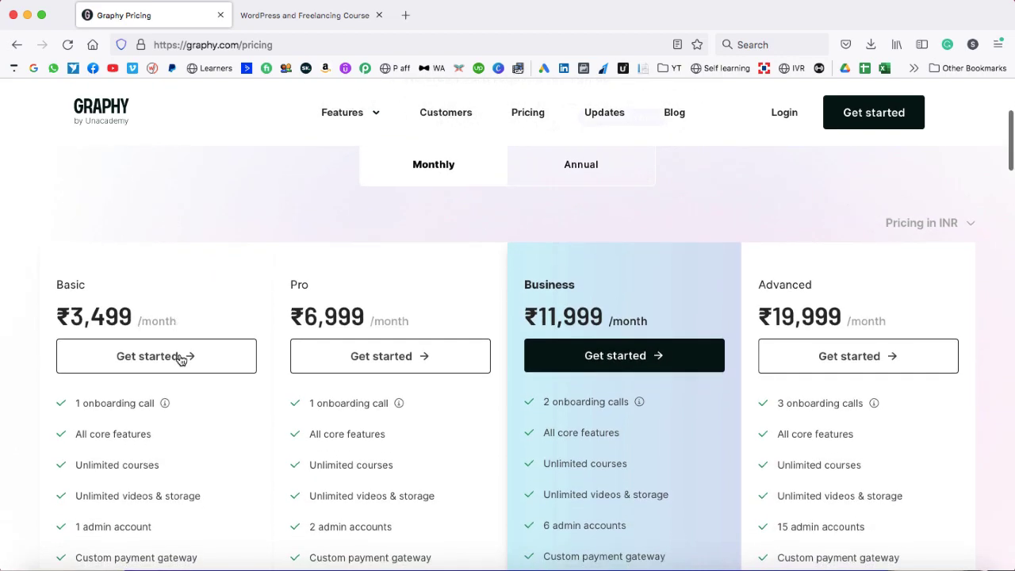
scroll(202, 454, down, 1)
scroll(202, 454, down, 2)
drag(74, 350, 164, 354)
click(183, 370)
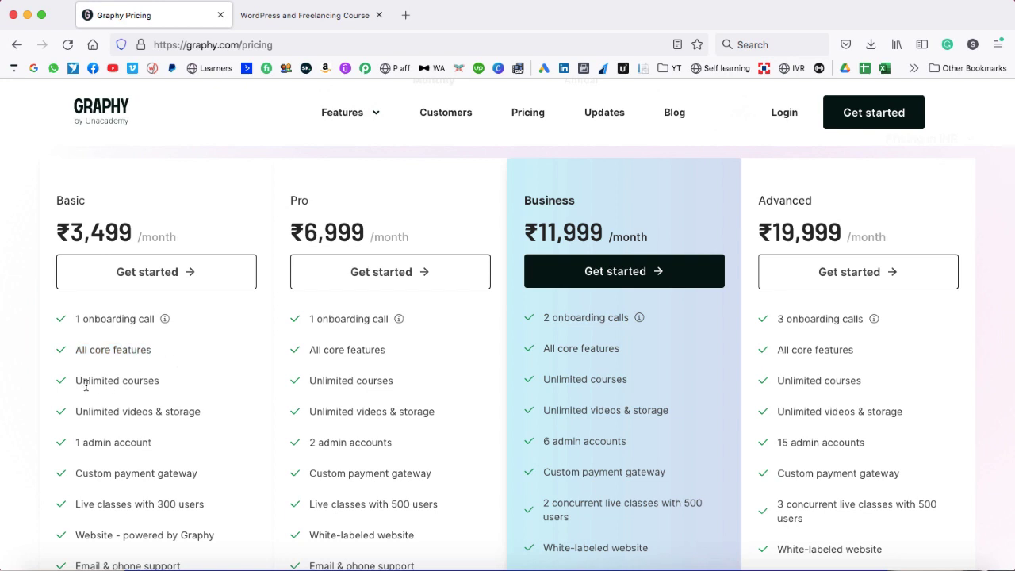
scroll(77, 382, down, 1)
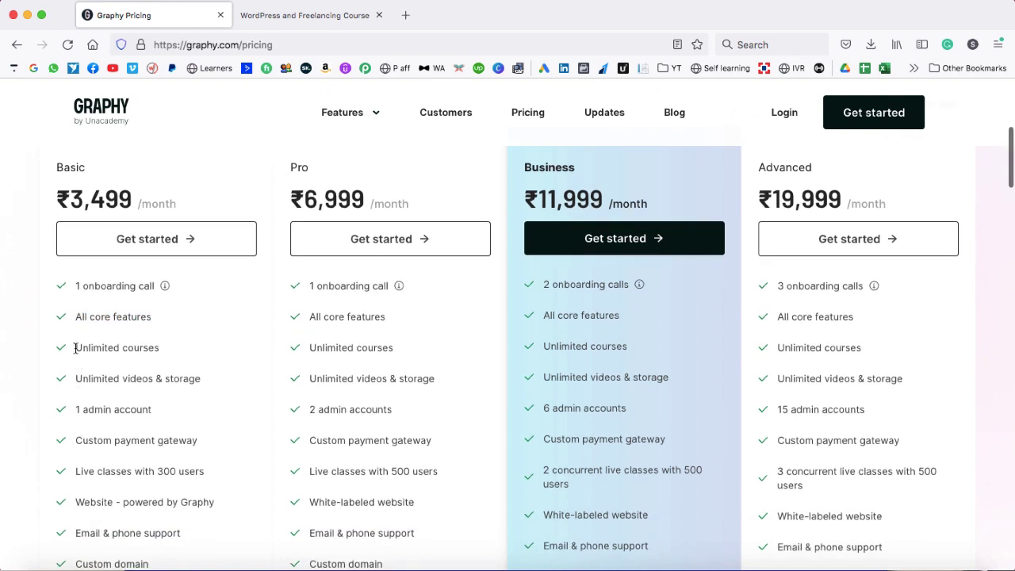
drag(75, 347, 168, 349)
click(190, 348)
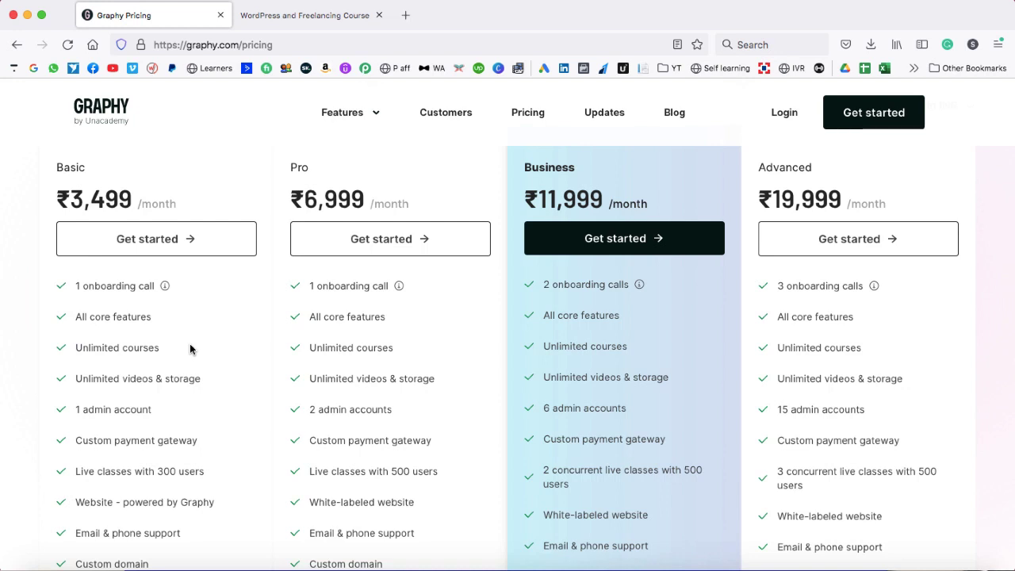
drag(77, 379, 153, 378)
click(179, 381)
scroll(208, 379, down, 2)
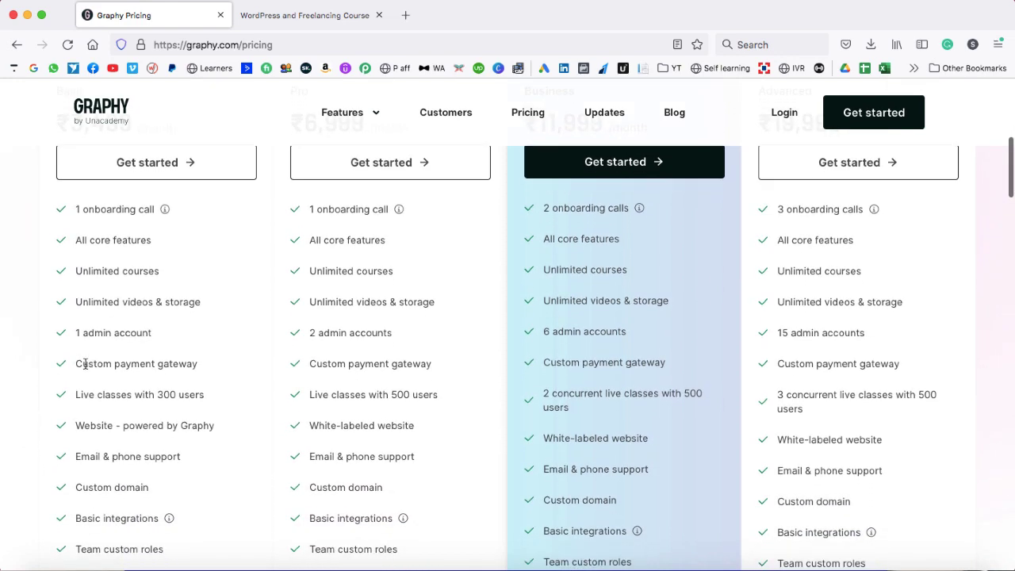
drag(75, 362, 207, 365)
click(208, 365)
scroll(208, 365, down, 1)
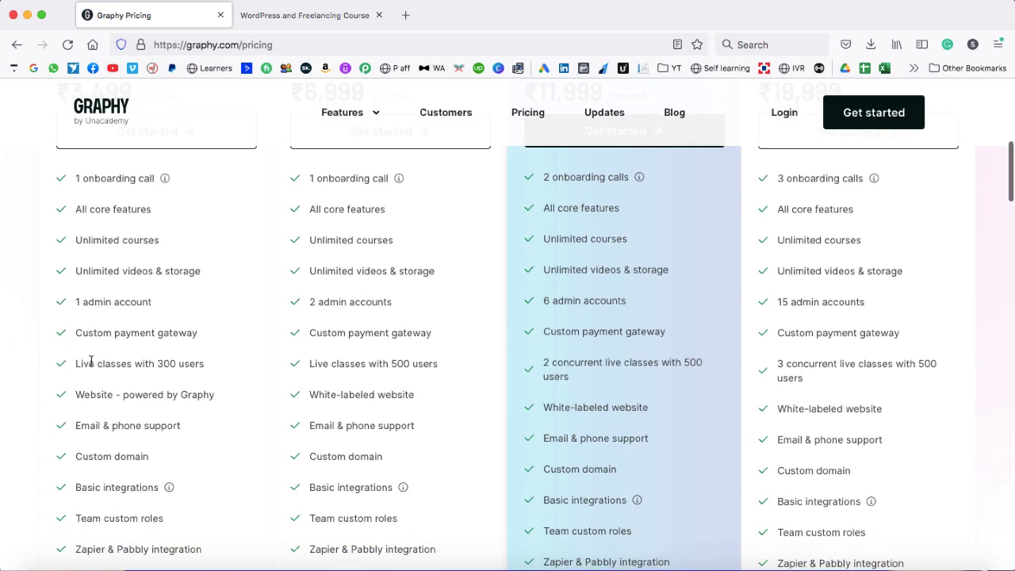
drag(76, 363, 169, 364)
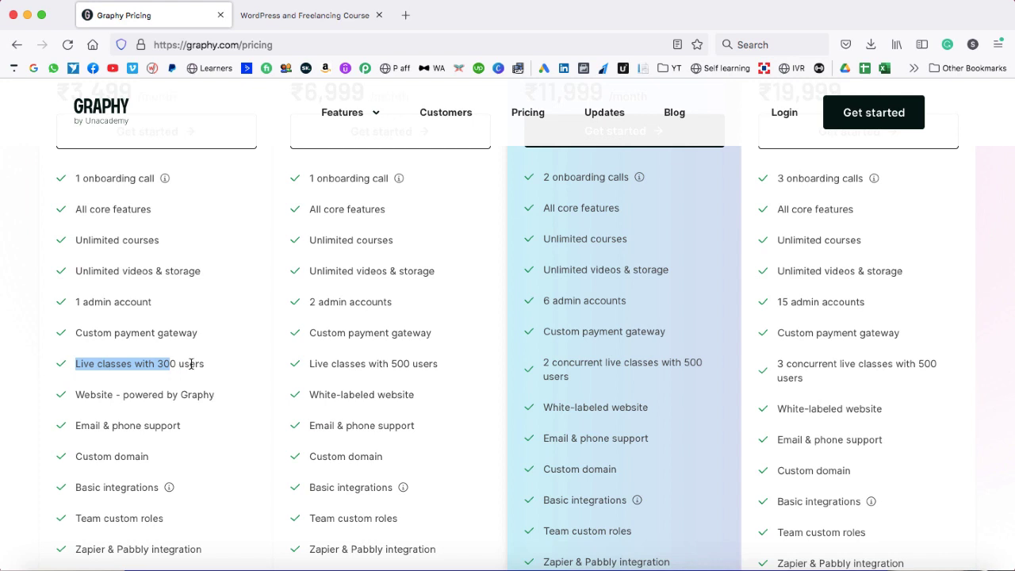
click(192, 364)
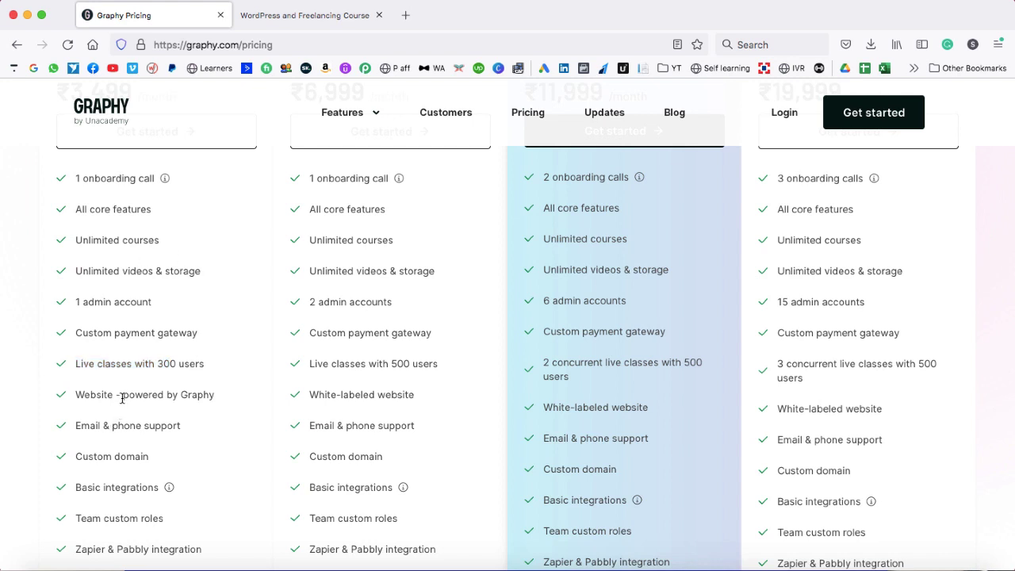
drag(123, 395, 225, 398)
click(225, 398)
scroll(118, 428, down, 2)
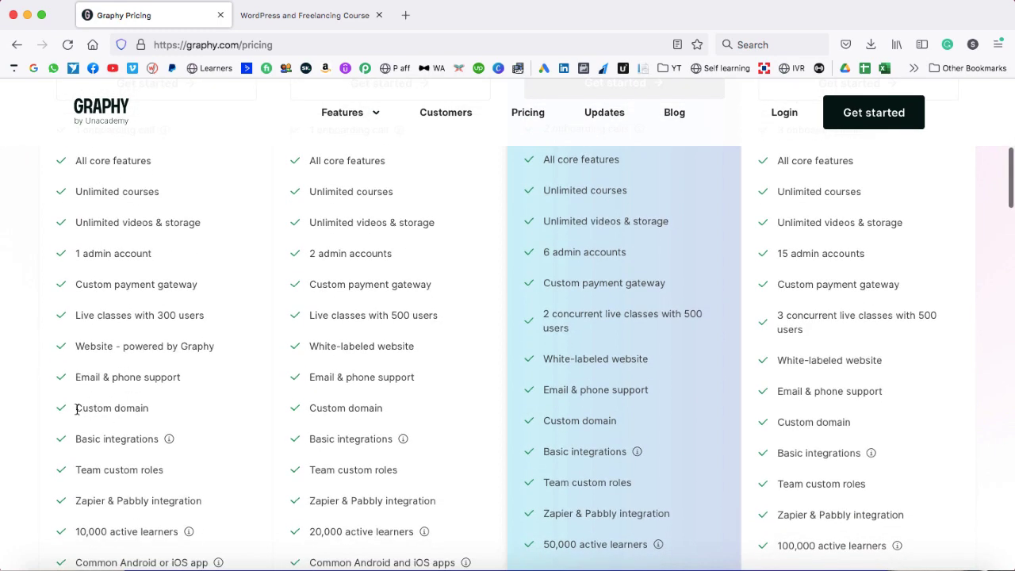
drag(78, 408, 152, 407)
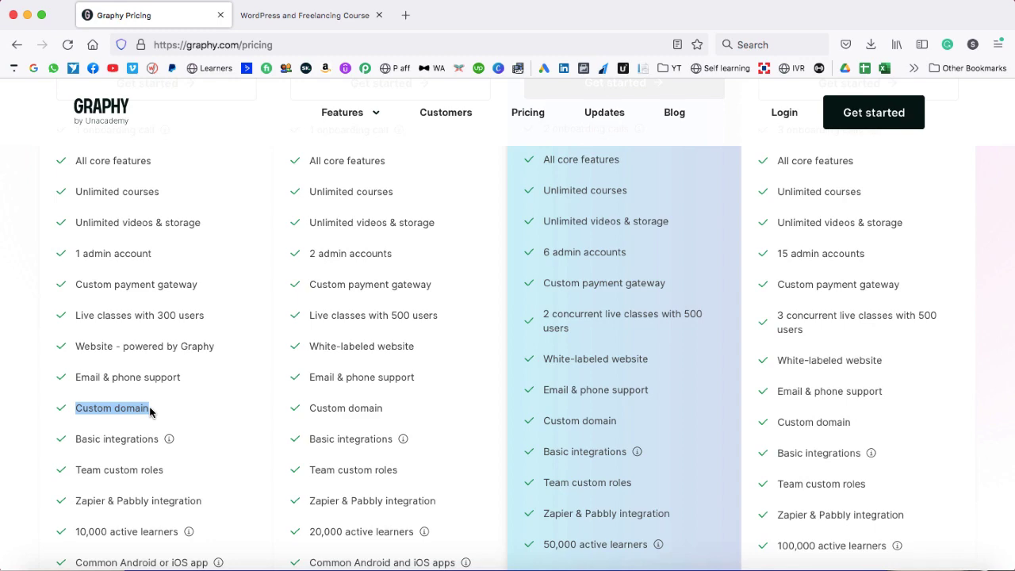
click(152, 408)
click(257, 30)
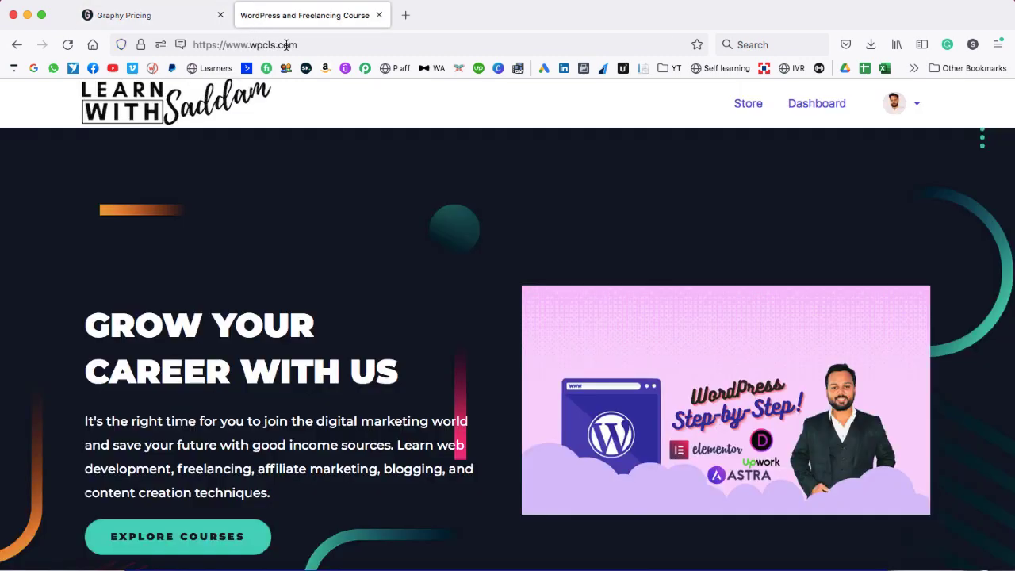
click(173, 22)
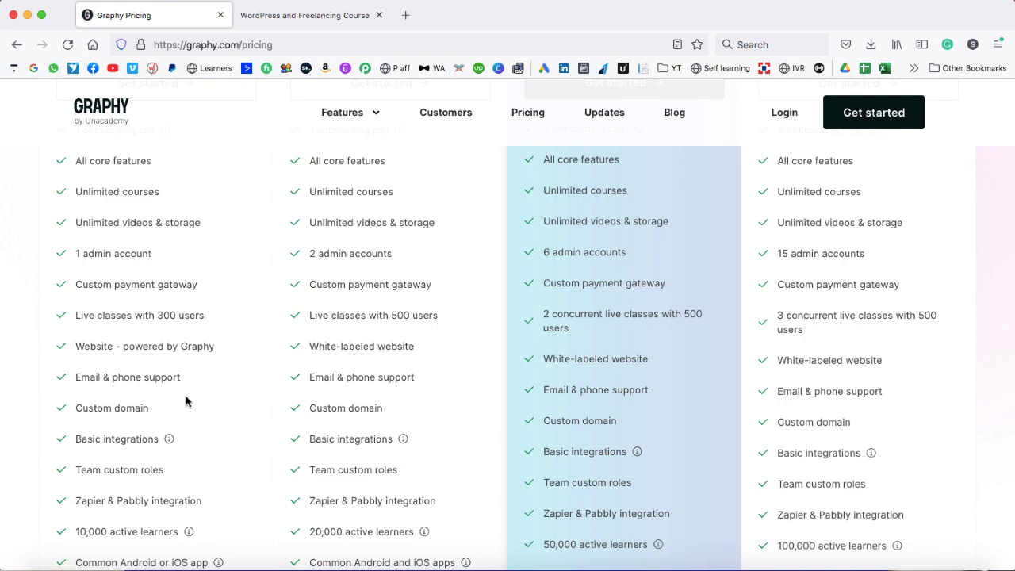
scroll(186, 400, down, 3)
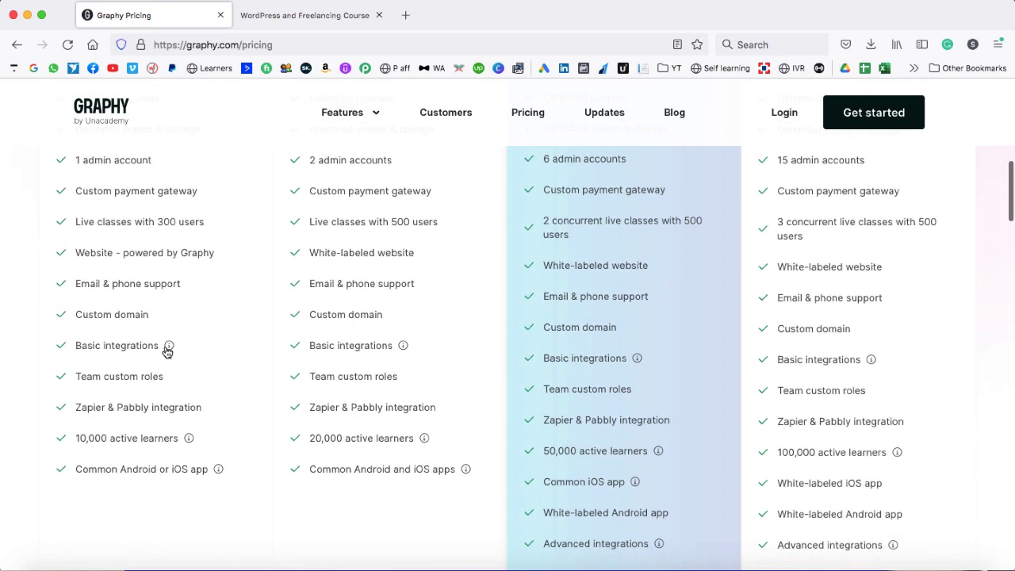
mouse_move(169, 350)
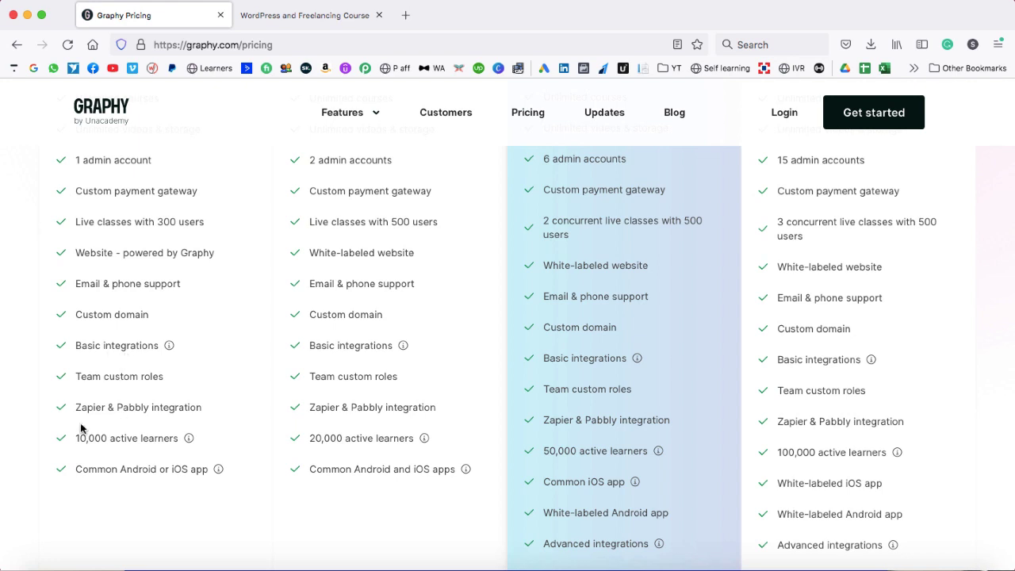
drag(74, 440, 177, 438)
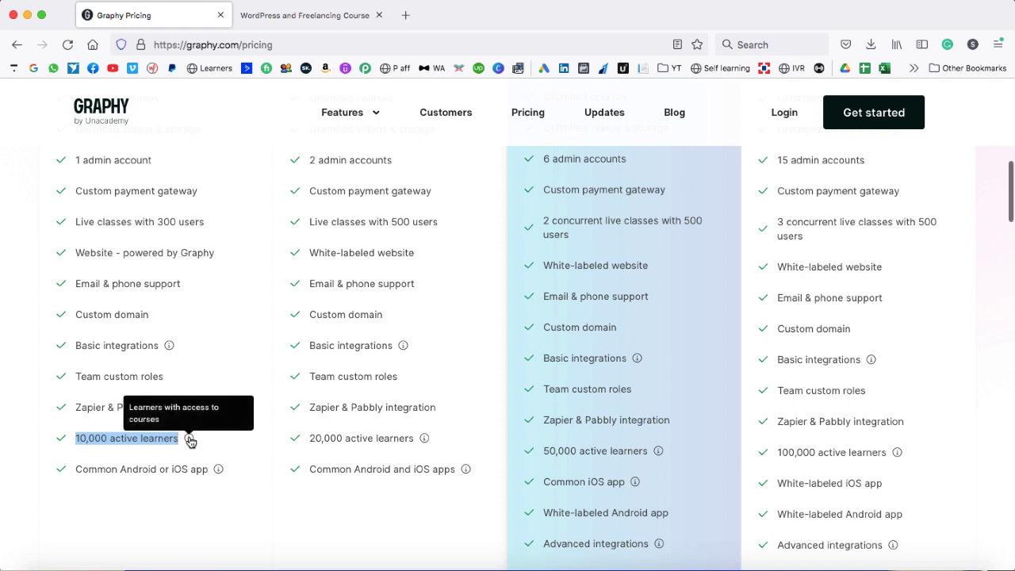
drag(75, 468, 209, 468)
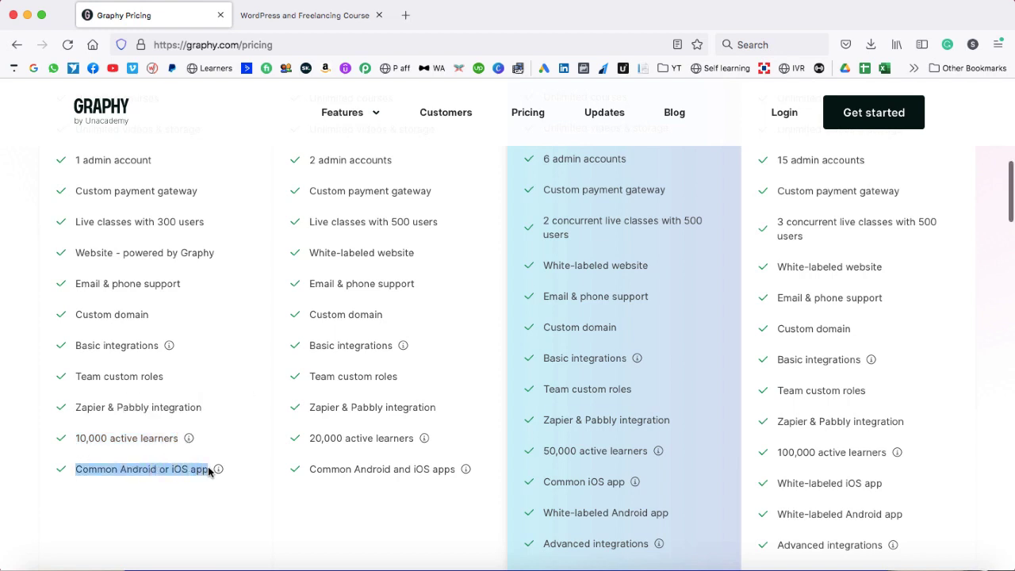
click(194, 505)
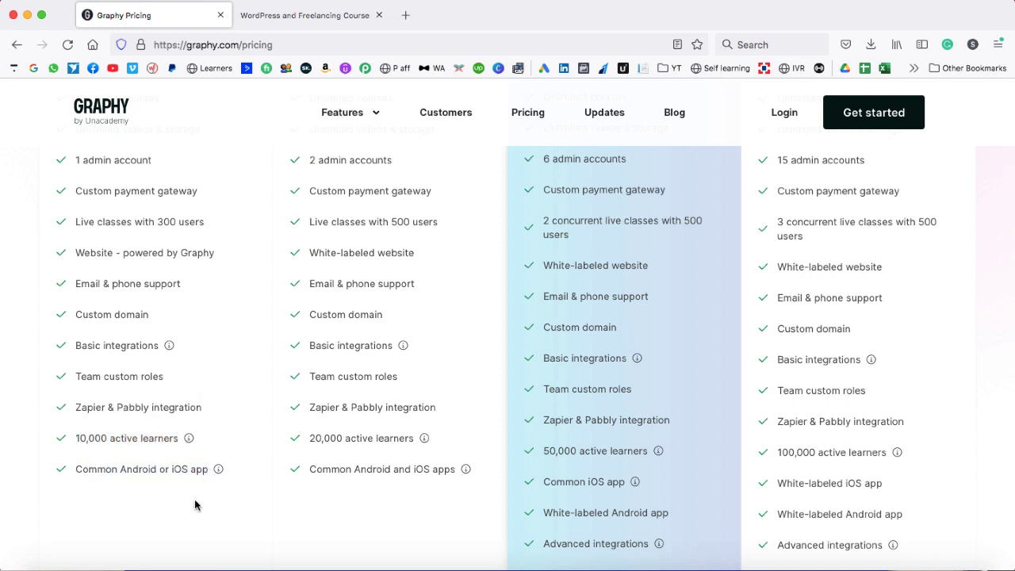
scroll(265, 397, up, 5)
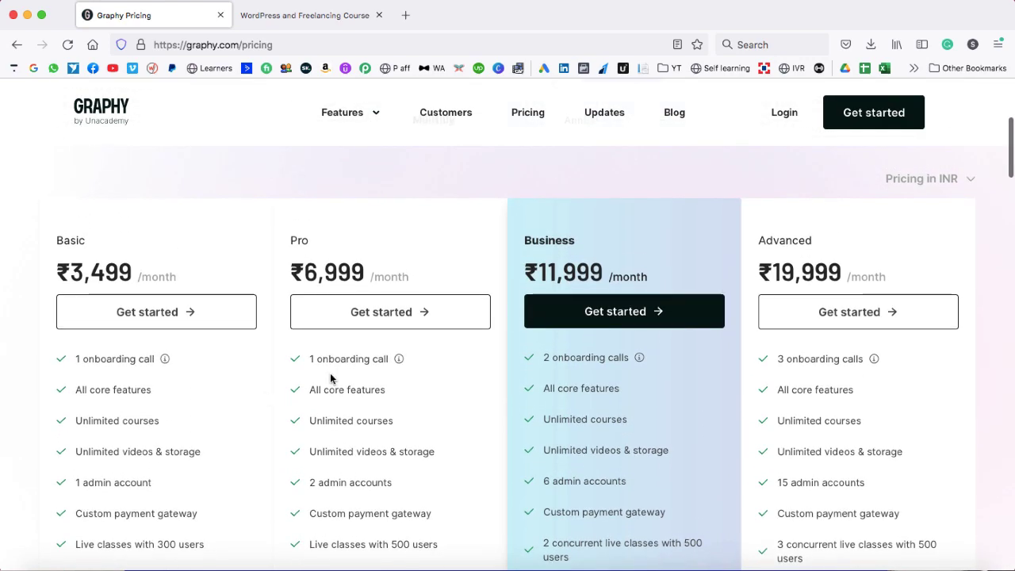
scroll(444, 383, down, 5)
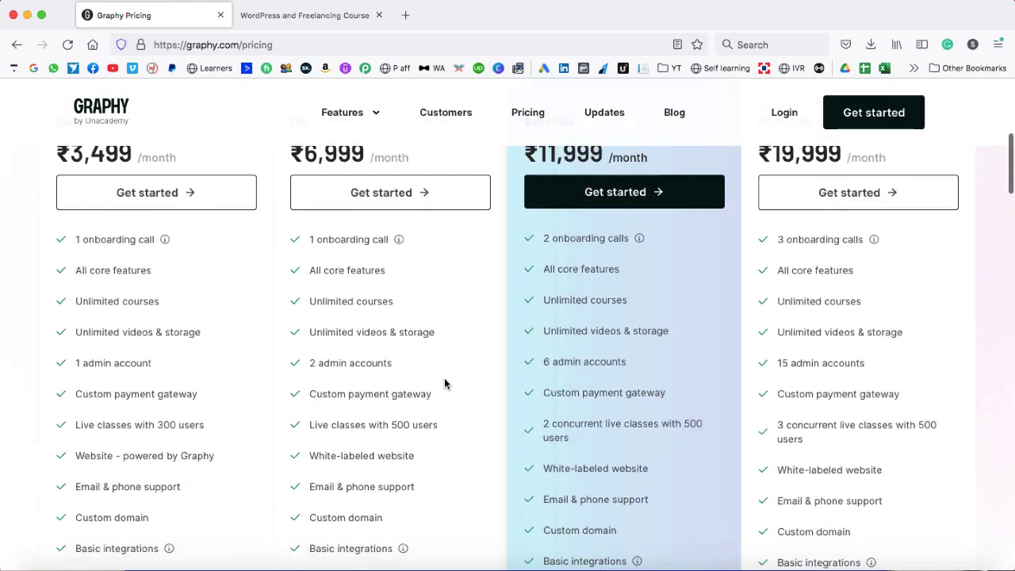
scroll(444, 383, down, 2)
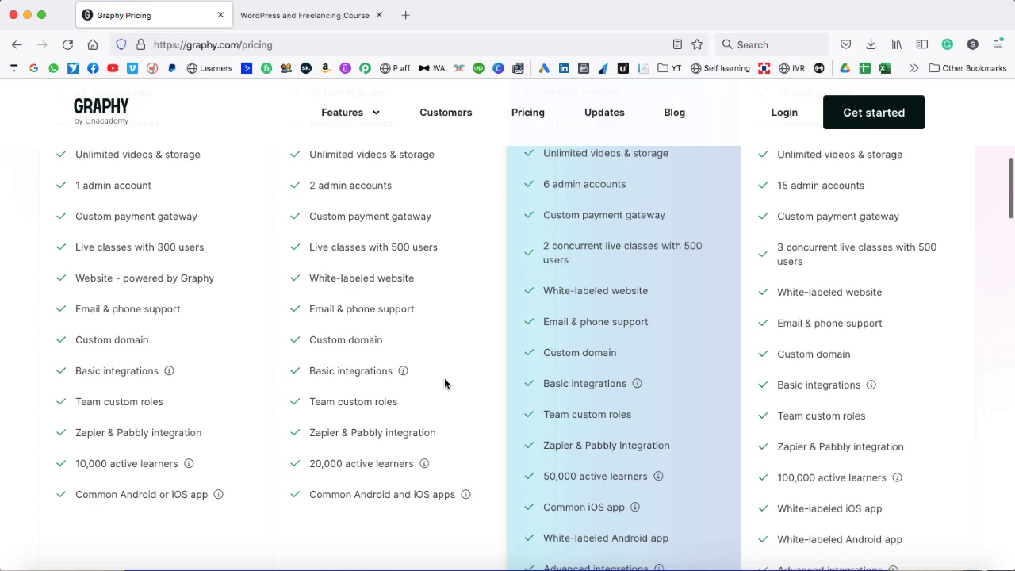
scroll(444, 383, up, 5)
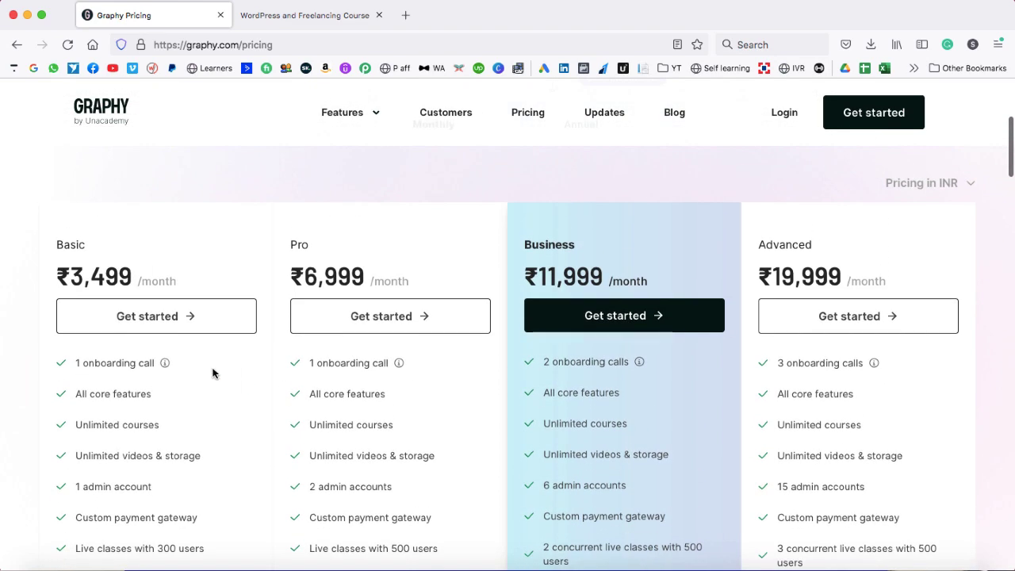
- Start signing up for the Basic plan using a Google account
click(148, 317)
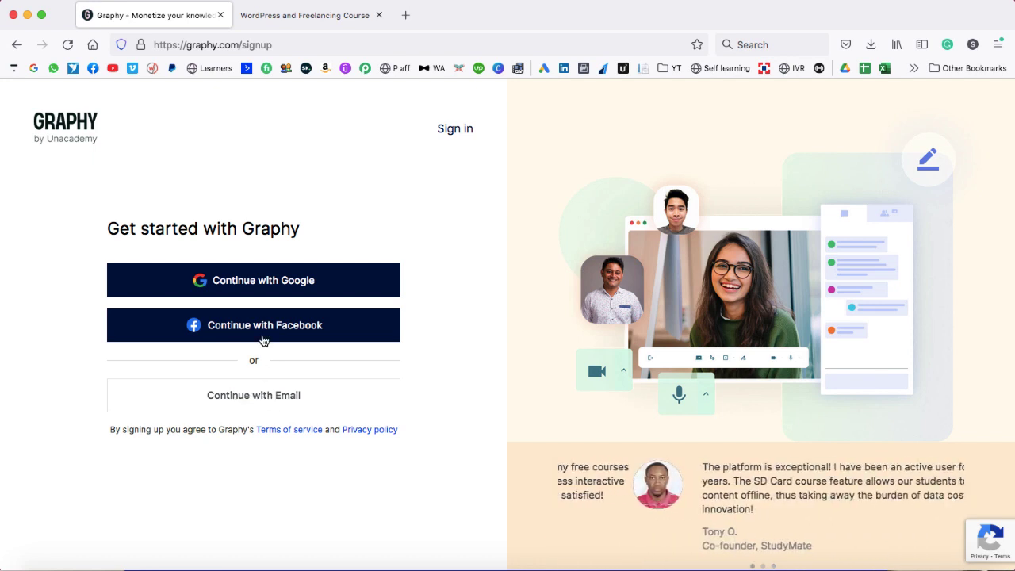
click(264, 282)
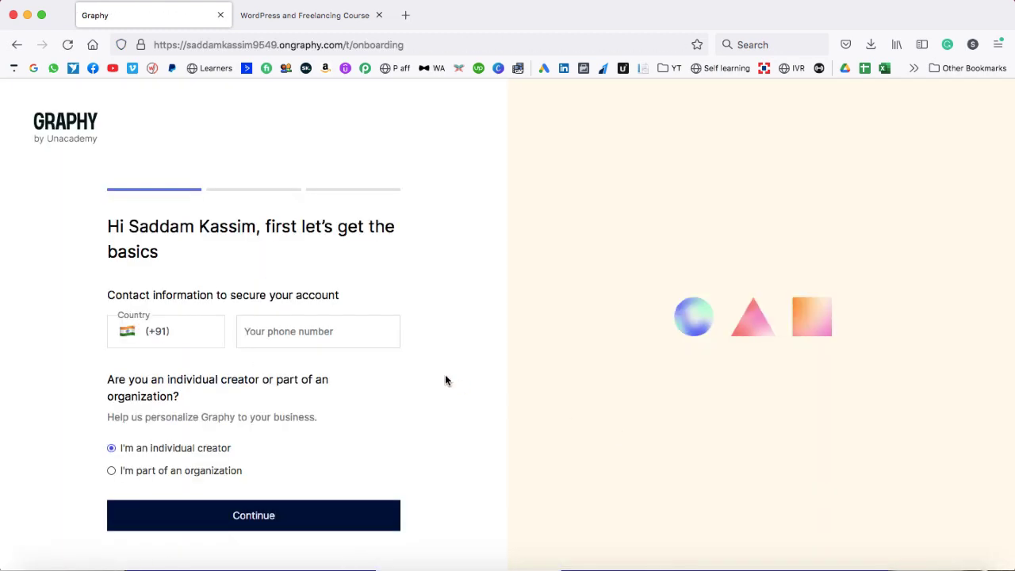
- Enter the contact phone number and continue to the school setup step
click(279, 334)
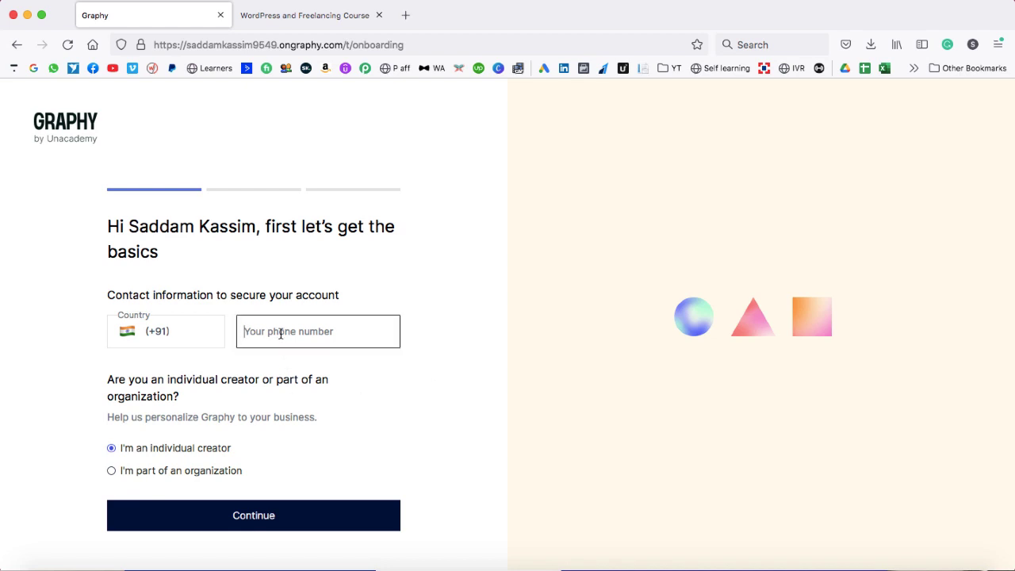
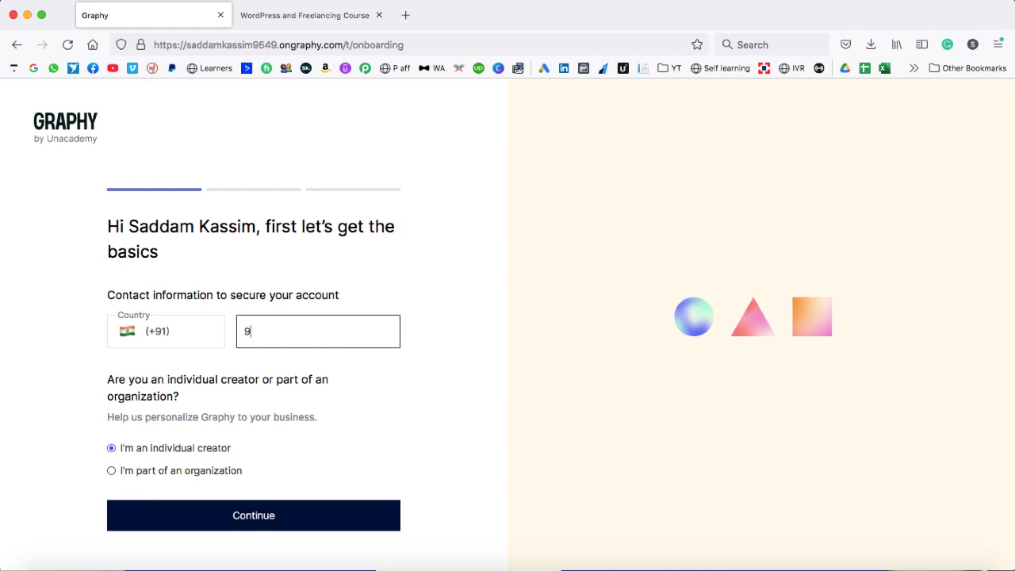
drag(107, 379, 187, 398)
click(187, 398)
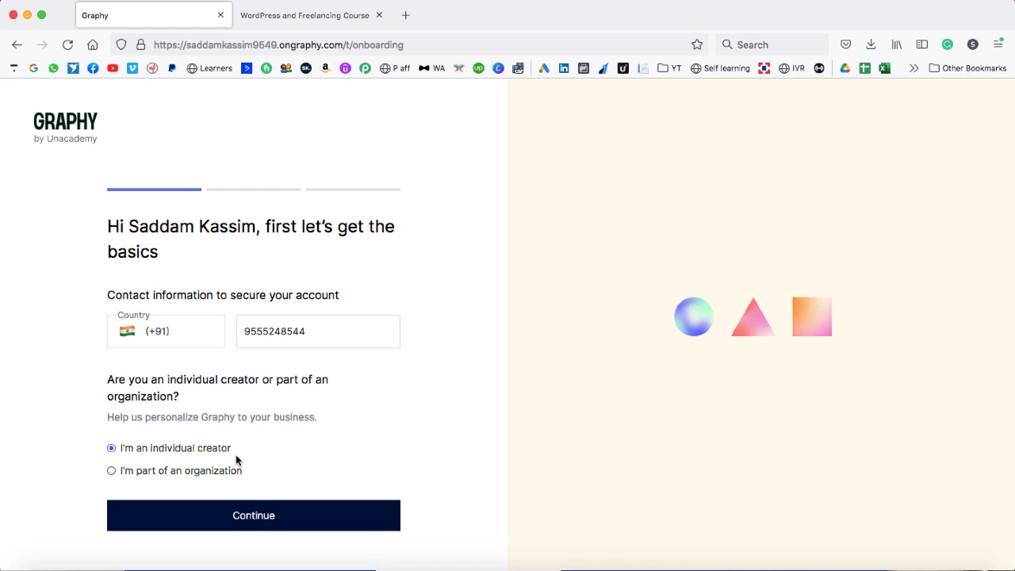
click(252, 515)
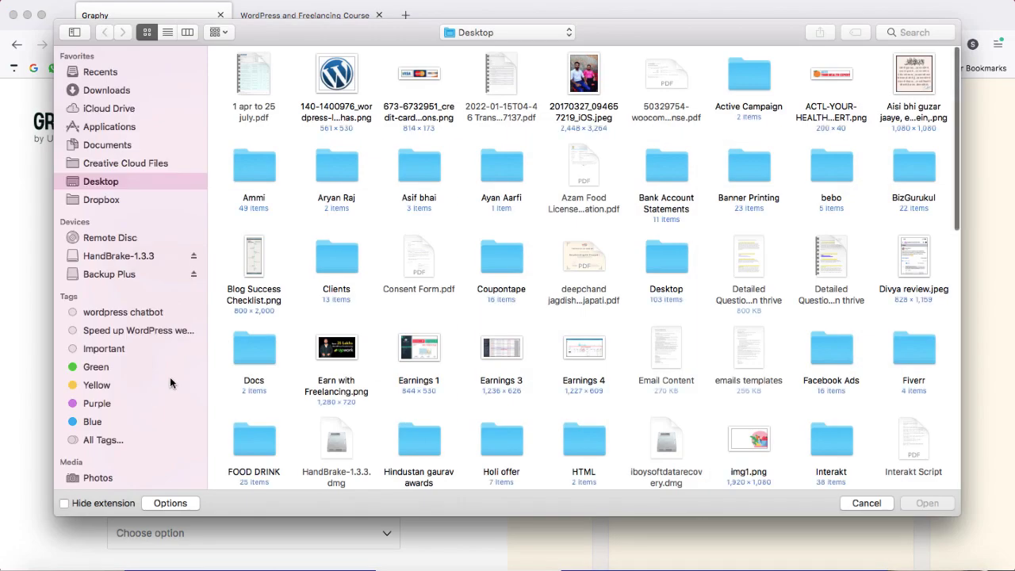
- Use pp.png as the school picture and name the school 'Digital Mentor 24/7'
key(super+shift+h)
click(345, 258)
double_click(345, 257)
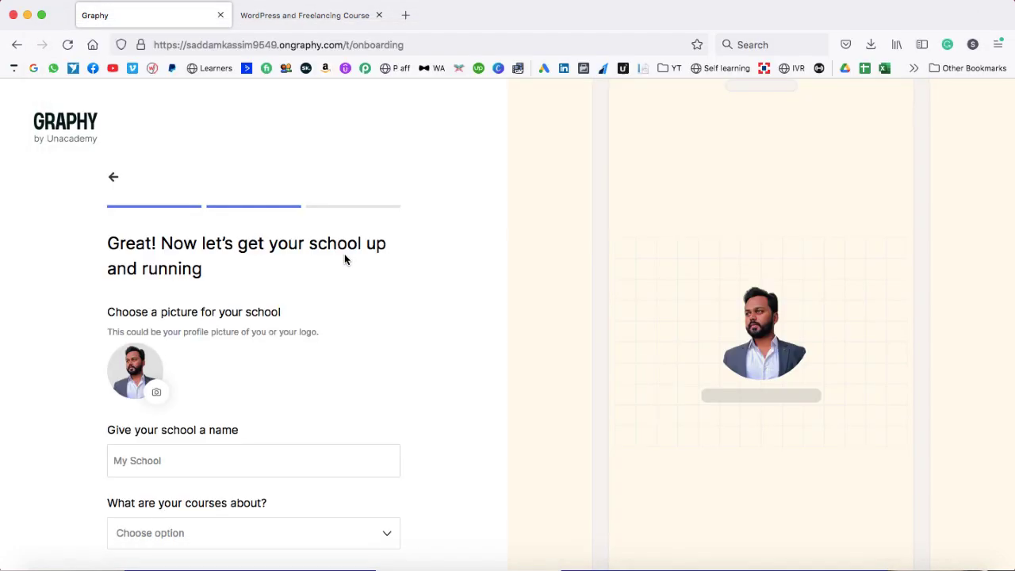
scroll(223, 380, down, 1)
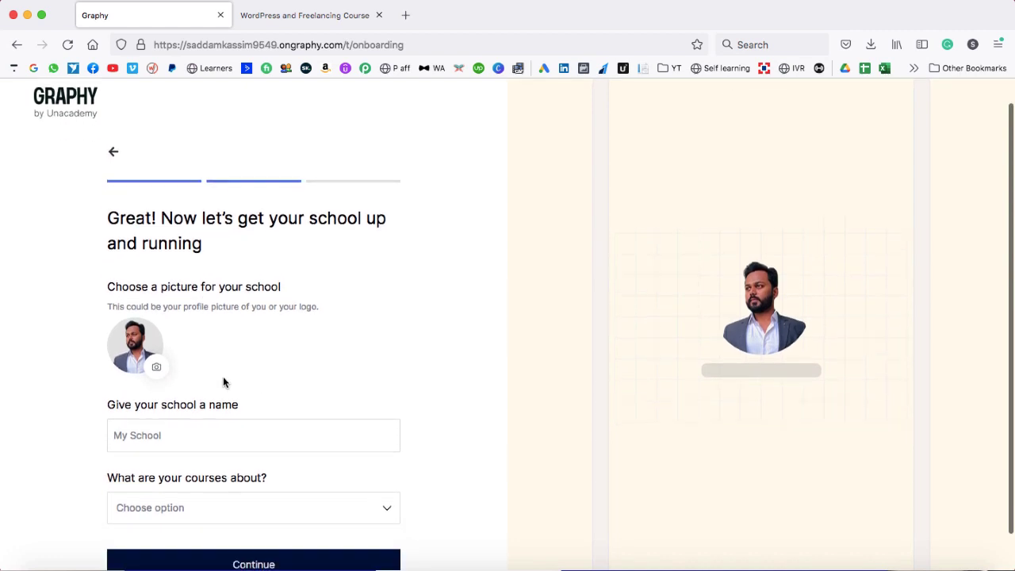
scroll(508, 346, down, 2)
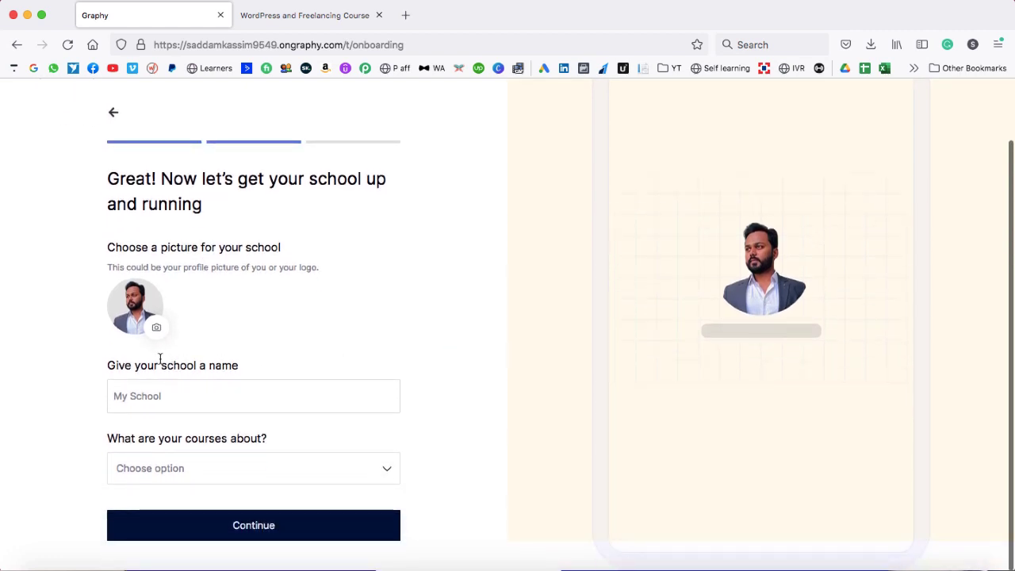
click(176, 396)
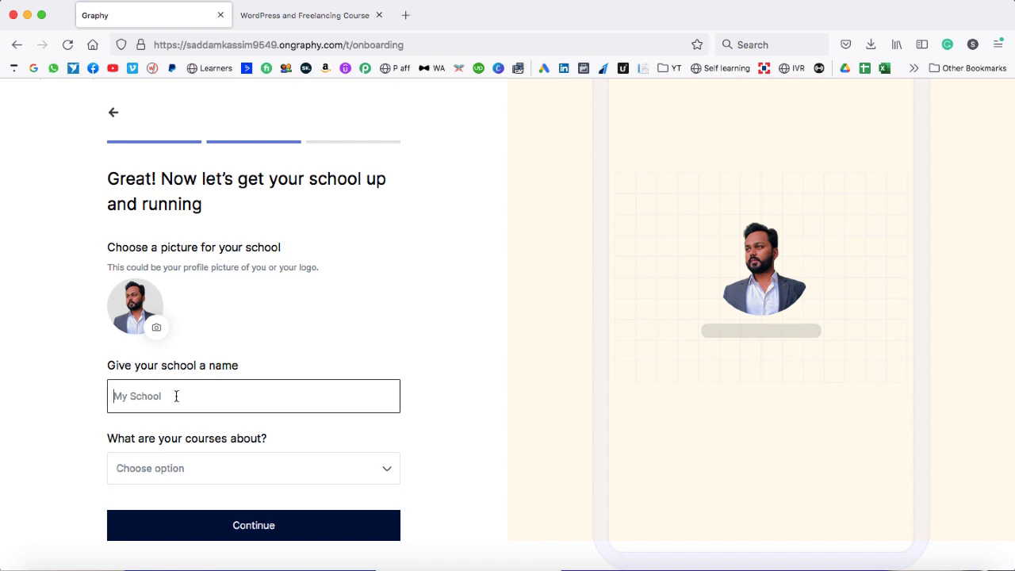
text(Digita)
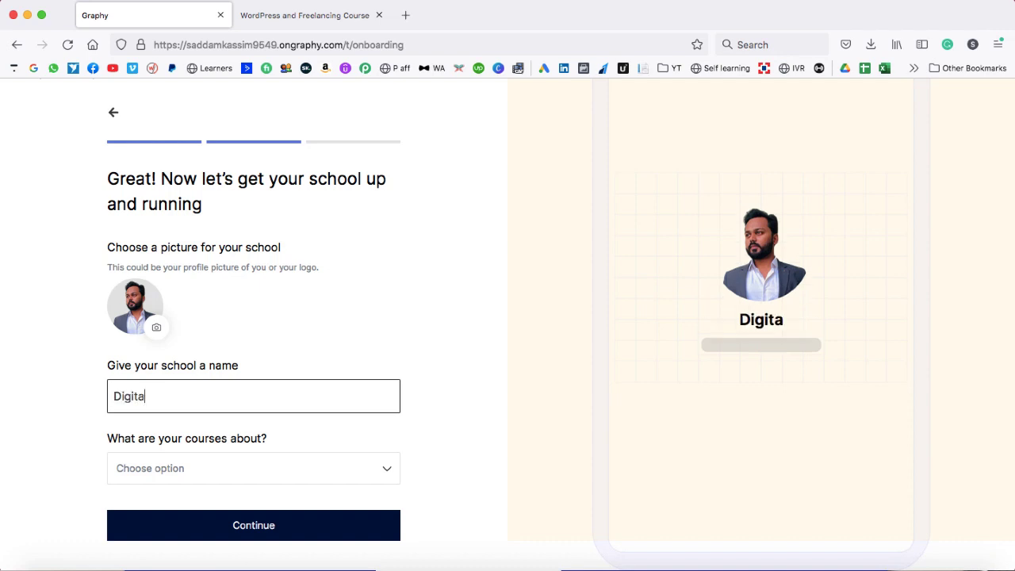
text(l Mento)
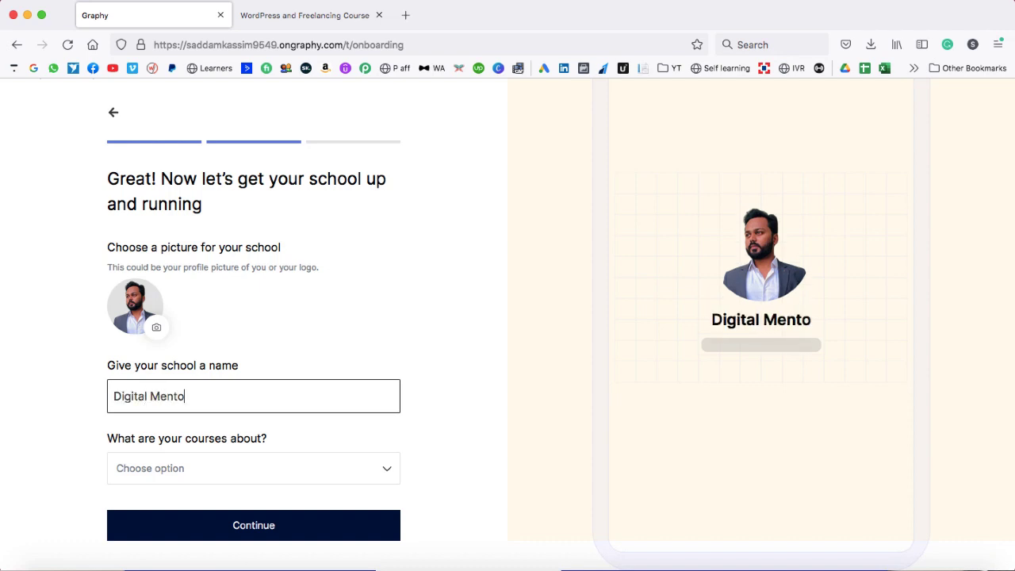
text(r 24)
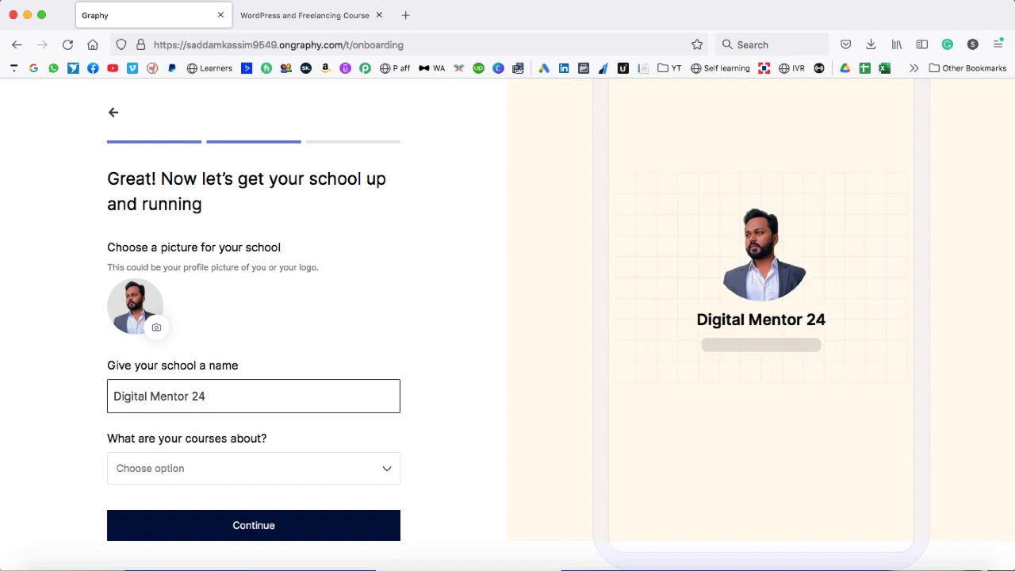
text(/7)
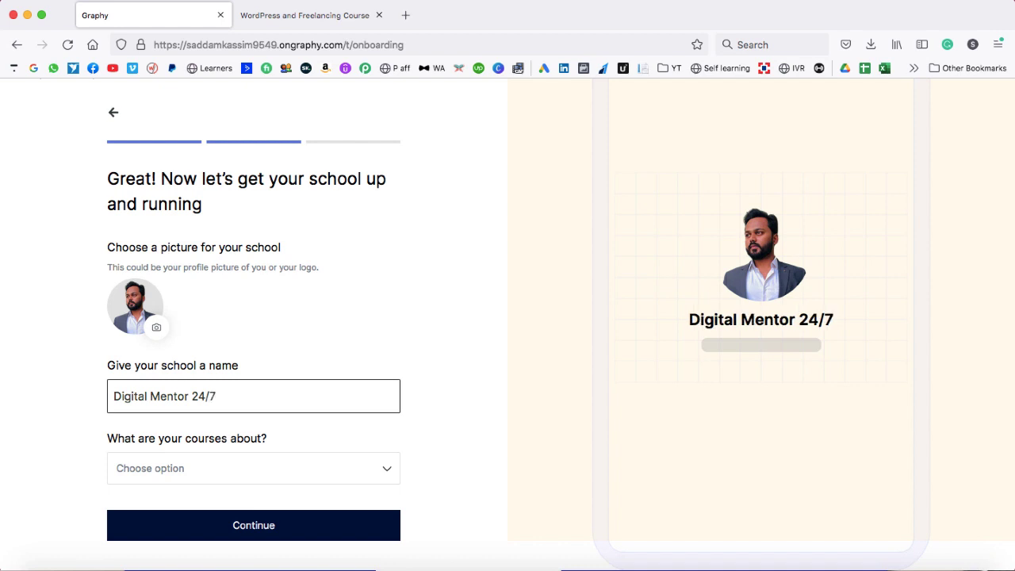
- Choose Health & Fitness as the school's topic and continue
click(233, 466)
scroll(351, 462, down, 1)
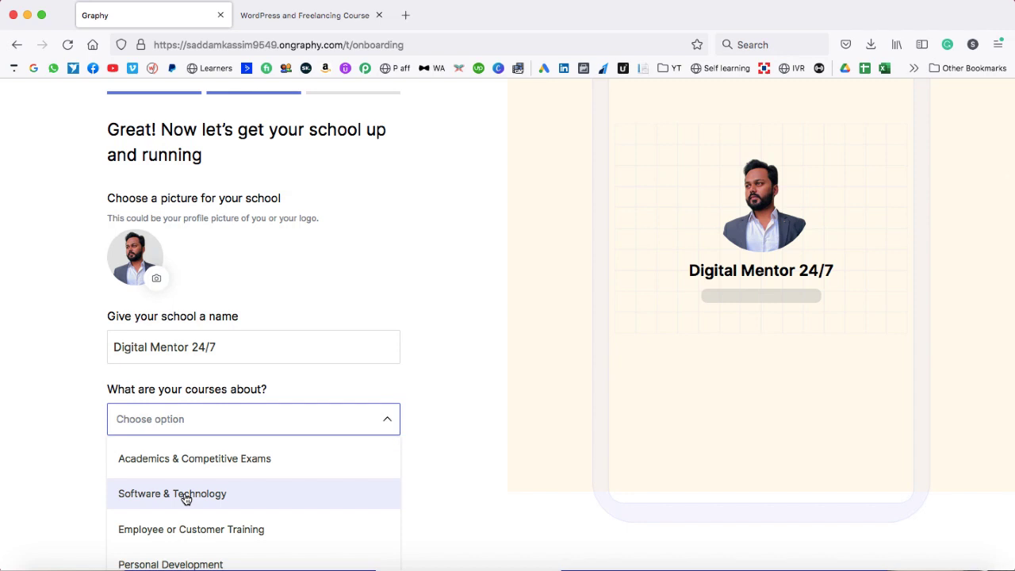
scroll(241, 510, down, 4)
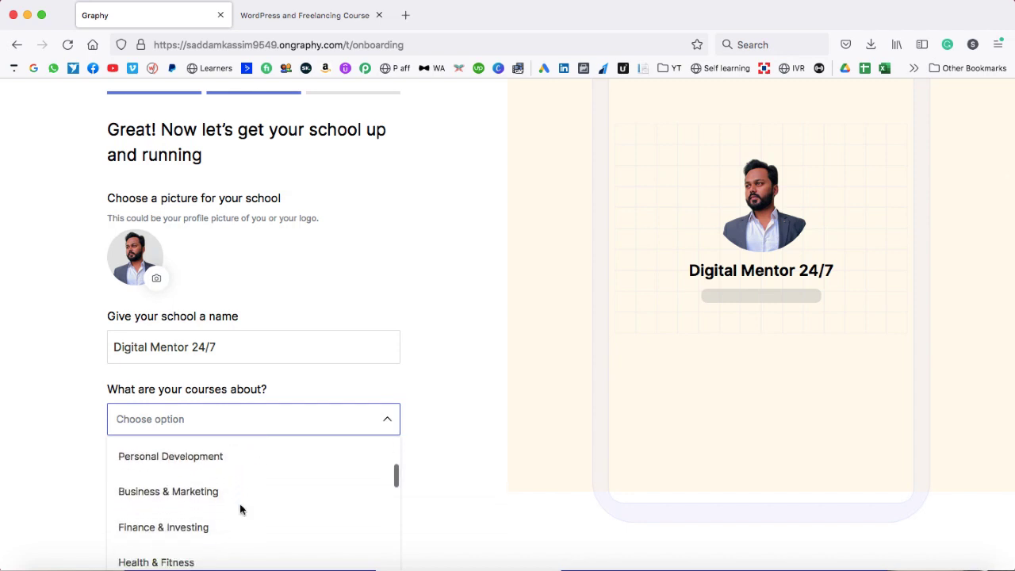
scroll(240, 509, down, 2)
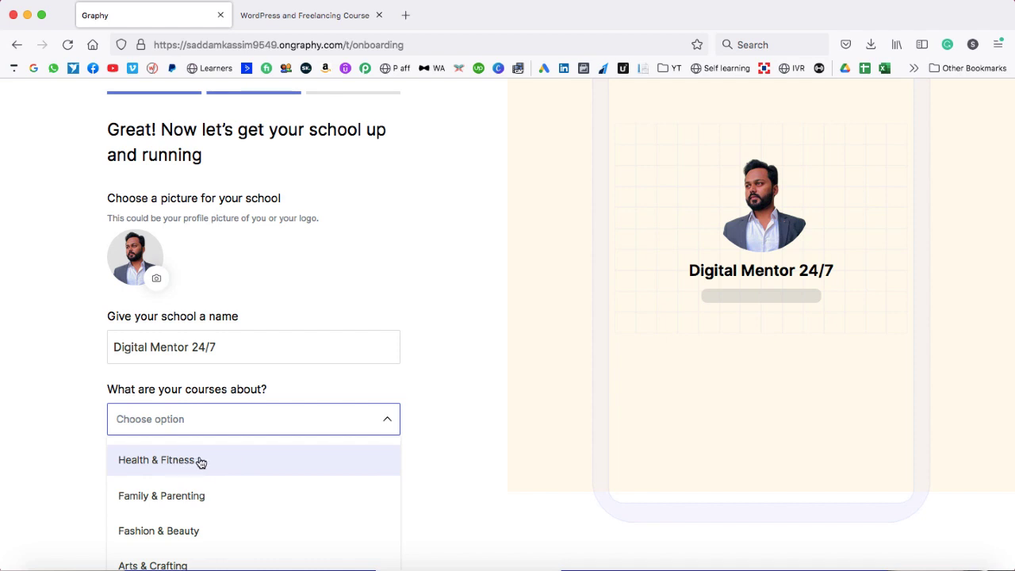
click(199, 461)
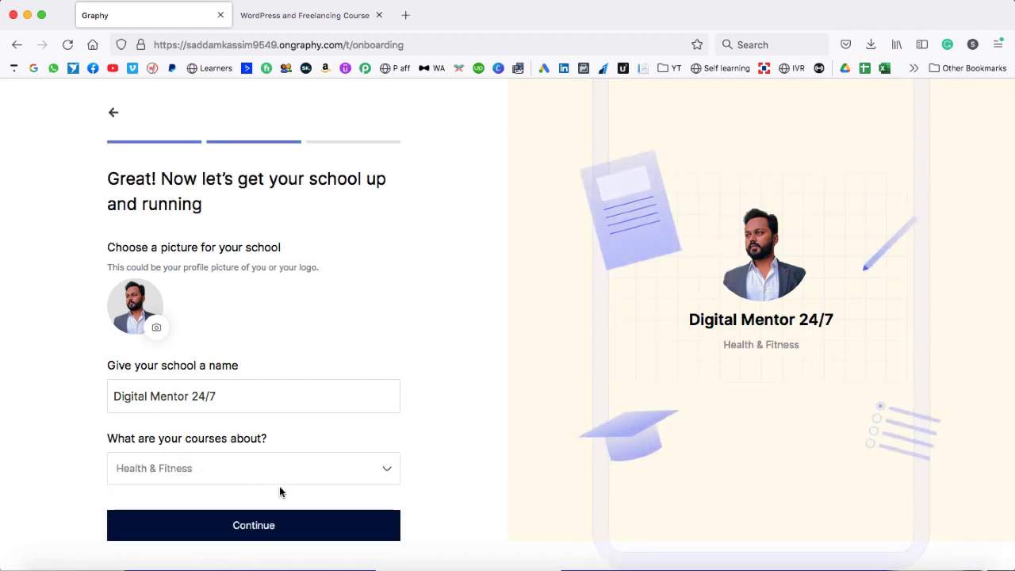
click(254, 526)
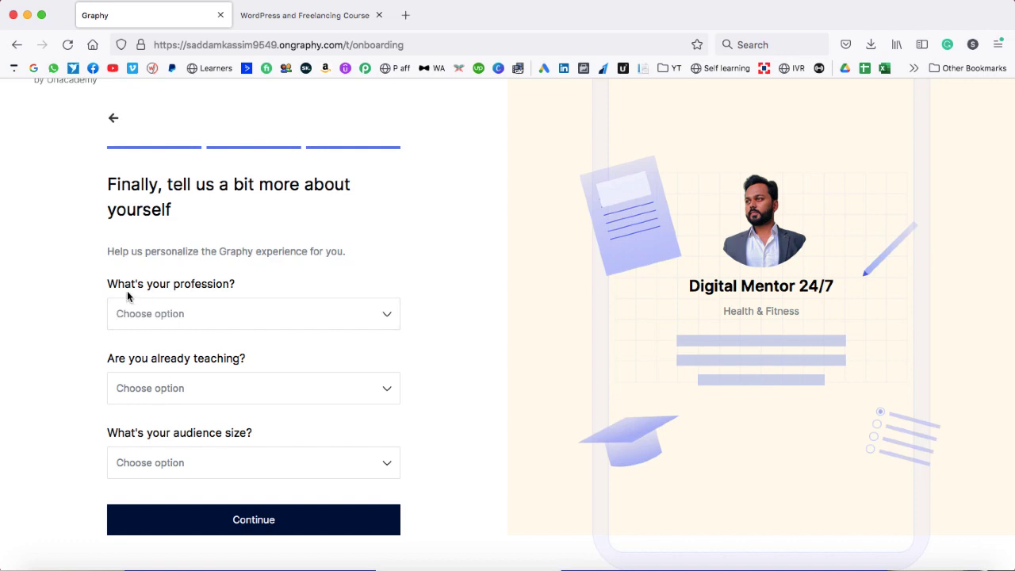
- Answer Youtuber, Influencer; already teaching via online courses; audience 0 - 1000, then continue
click(199, 322)
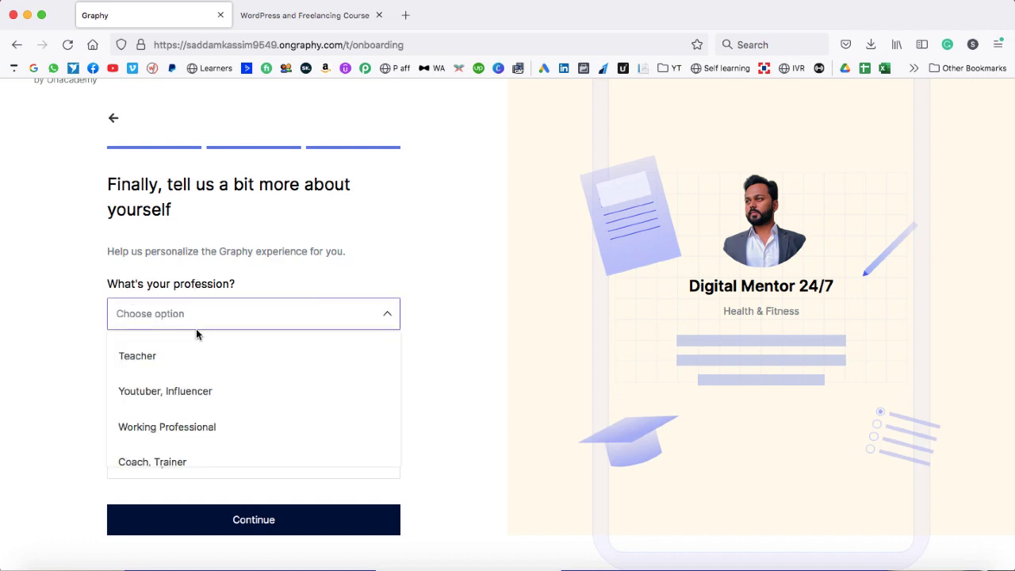
click(175, 395)
click(206, 386)
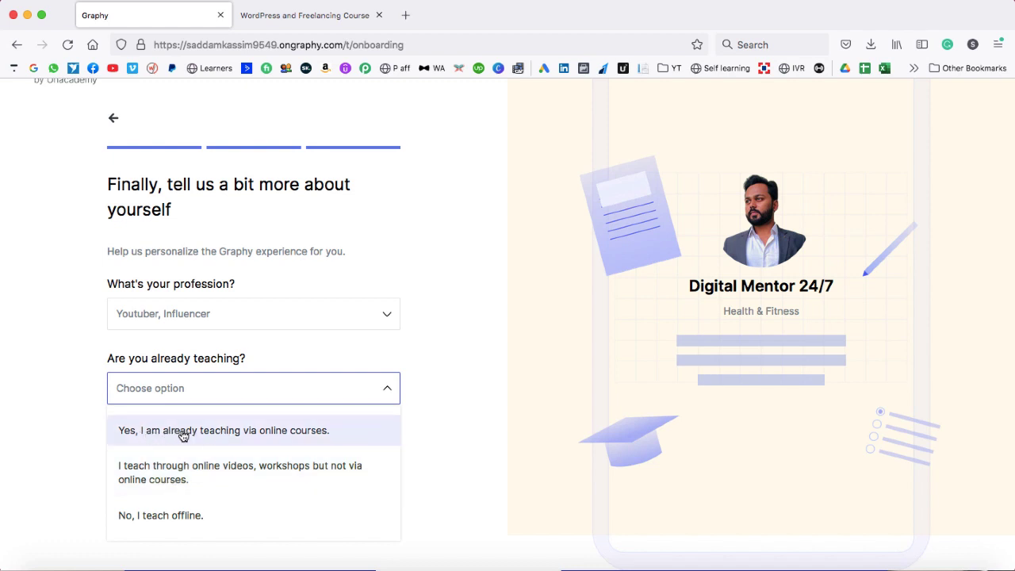
click(183, 435)
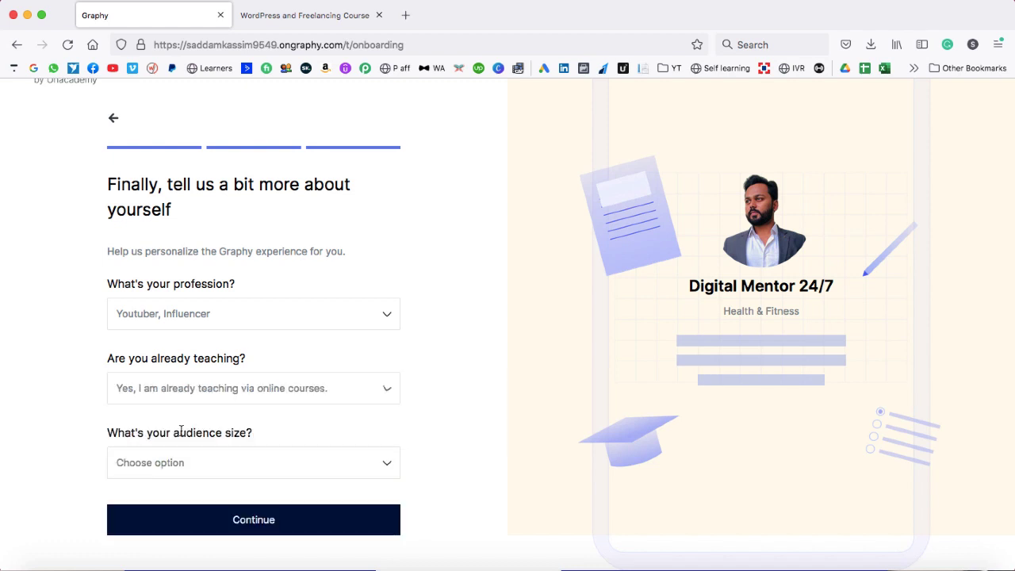
click(220, 462)
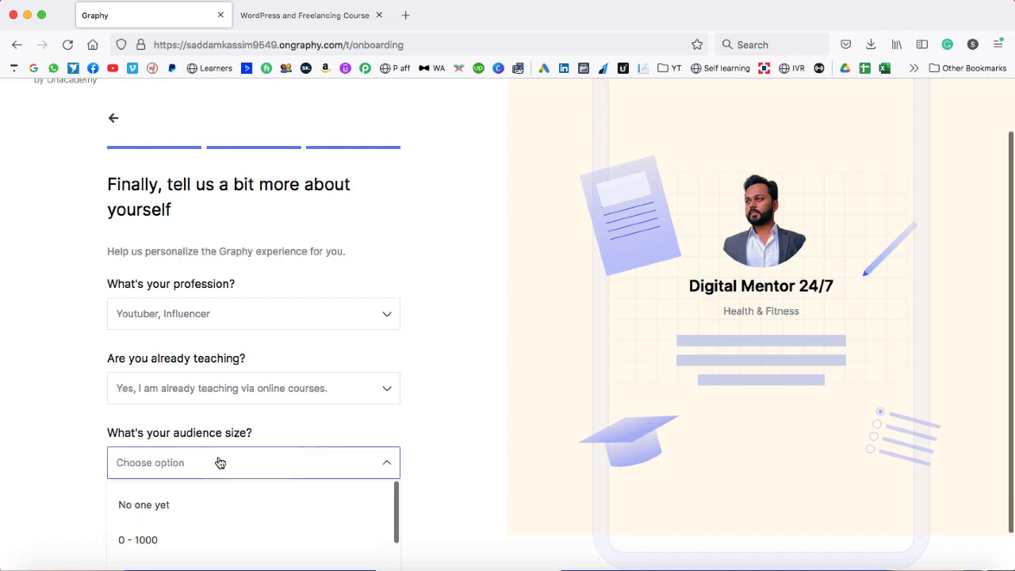
scroll(219, 463, down, 2)
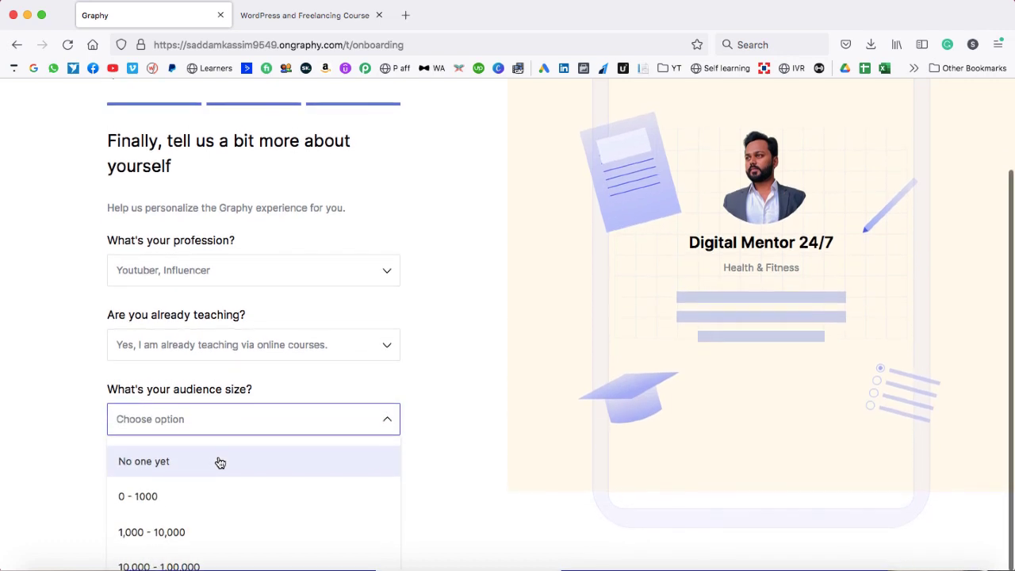
click(181, 497)
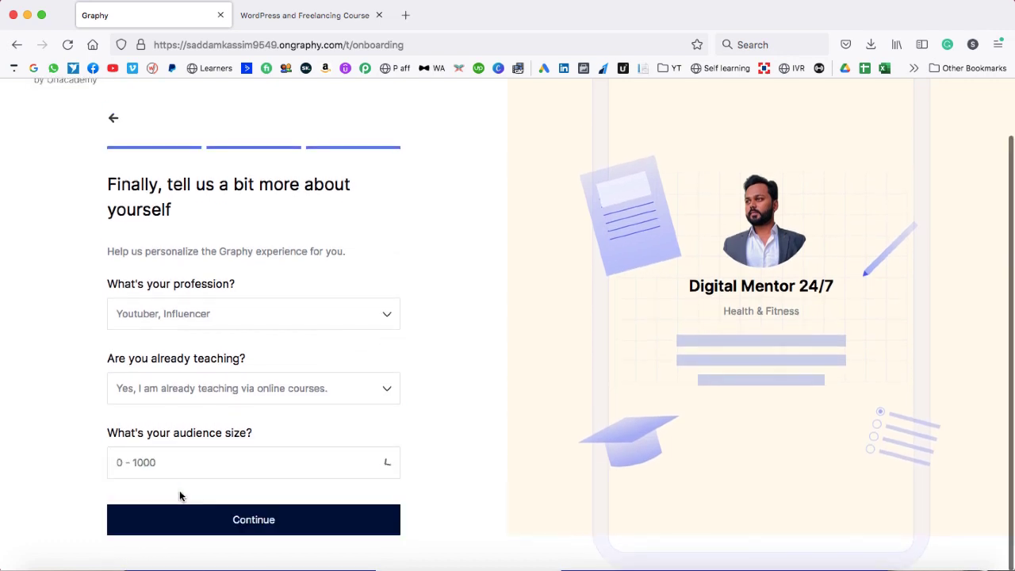
click(239, 517)
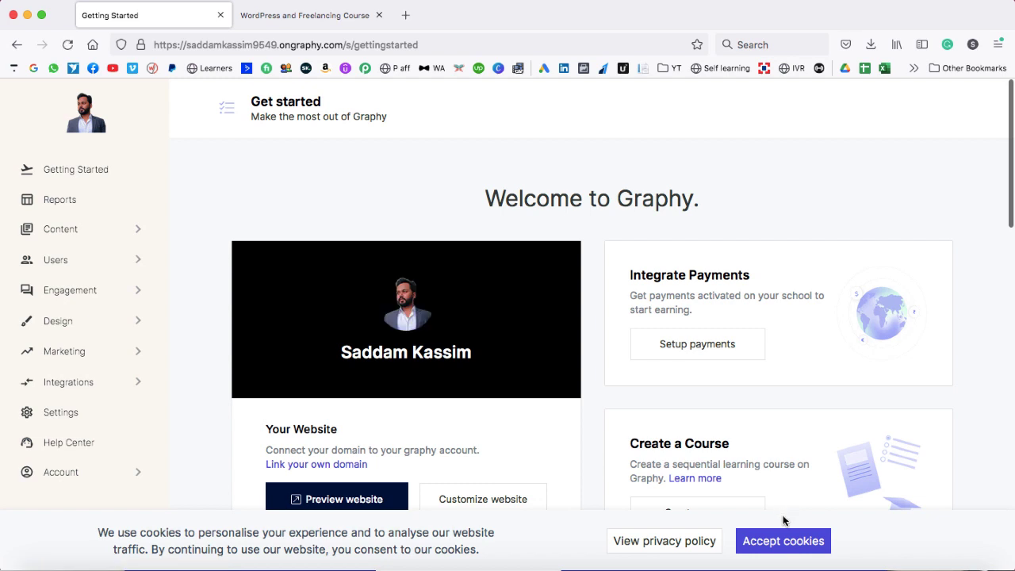
- Accept the cookie notice and dismiss the chat popup on the Getting Started dashboard
click(785, 542)
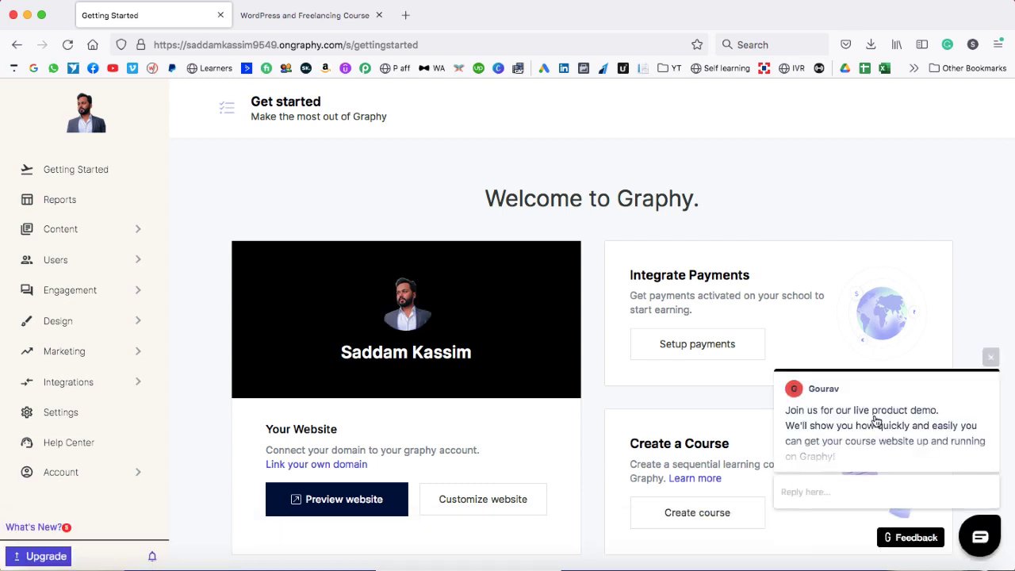
click(990, 360)
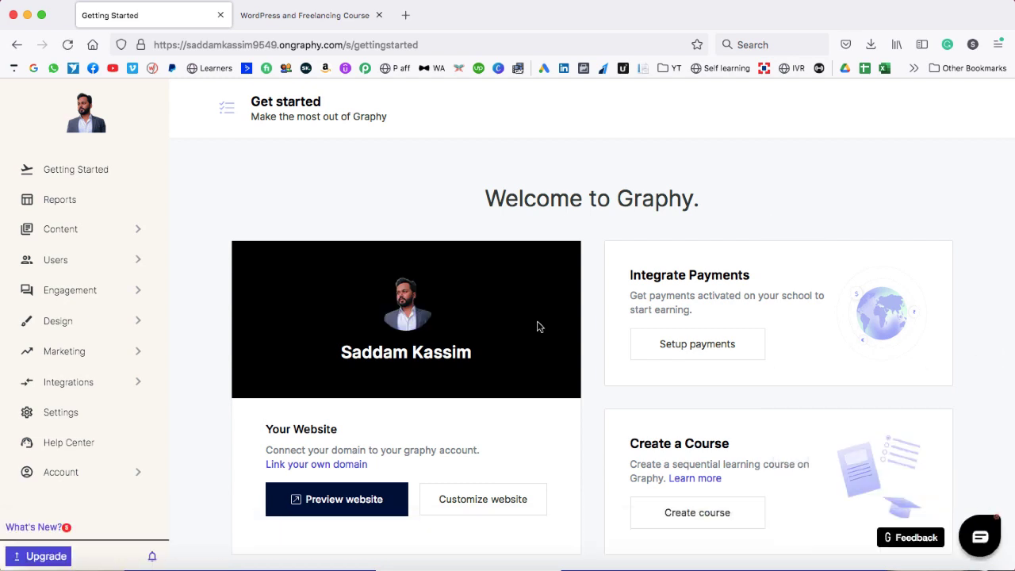
scroll(196, 211, down, 5)
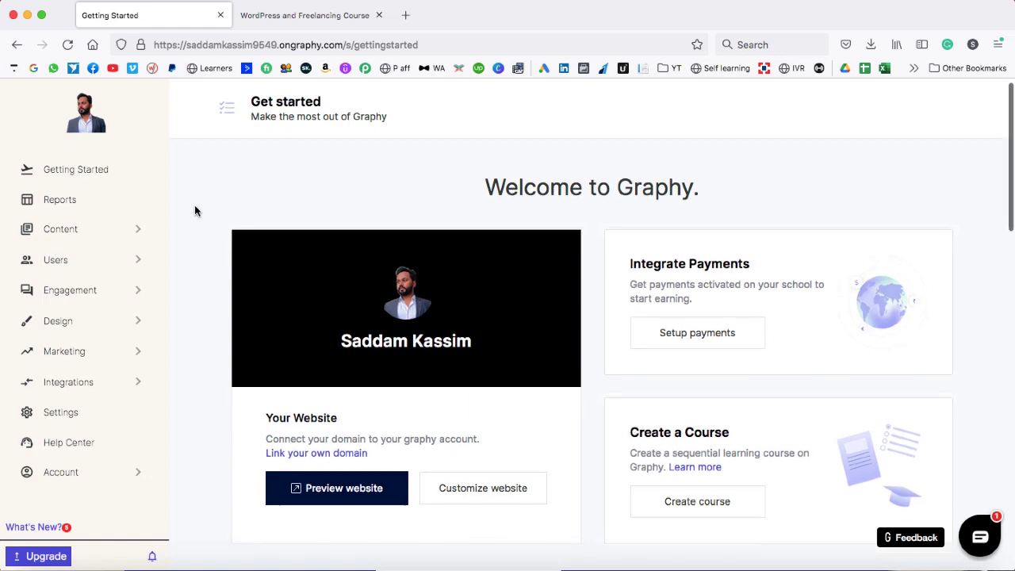
scroll(196, 211, down, 5)
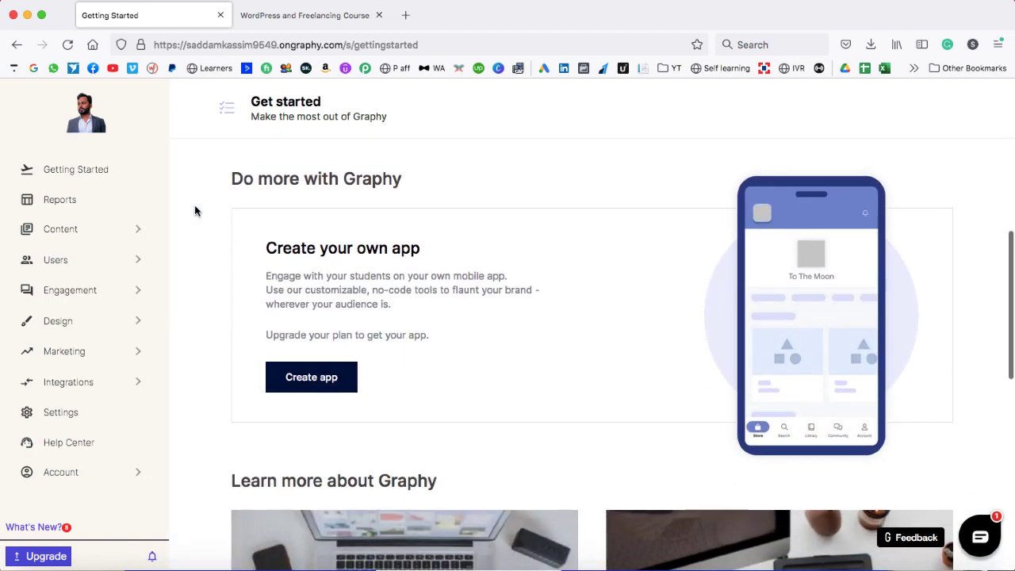
scroll(195, 210, up, 10)
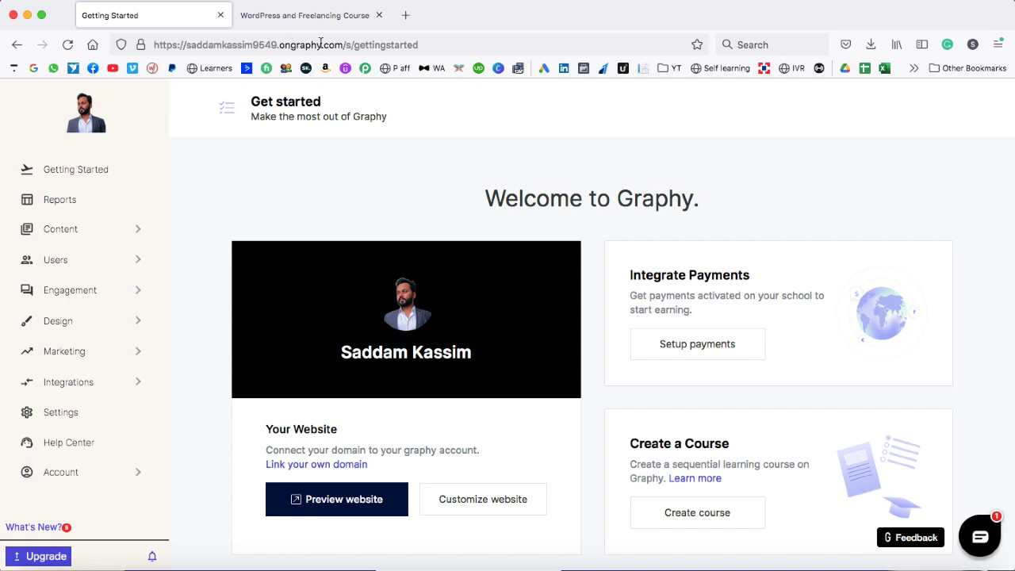
- Select the school site's web address and open a new private browsing window
drag(342, 44, 145, 47)
key(super+c)
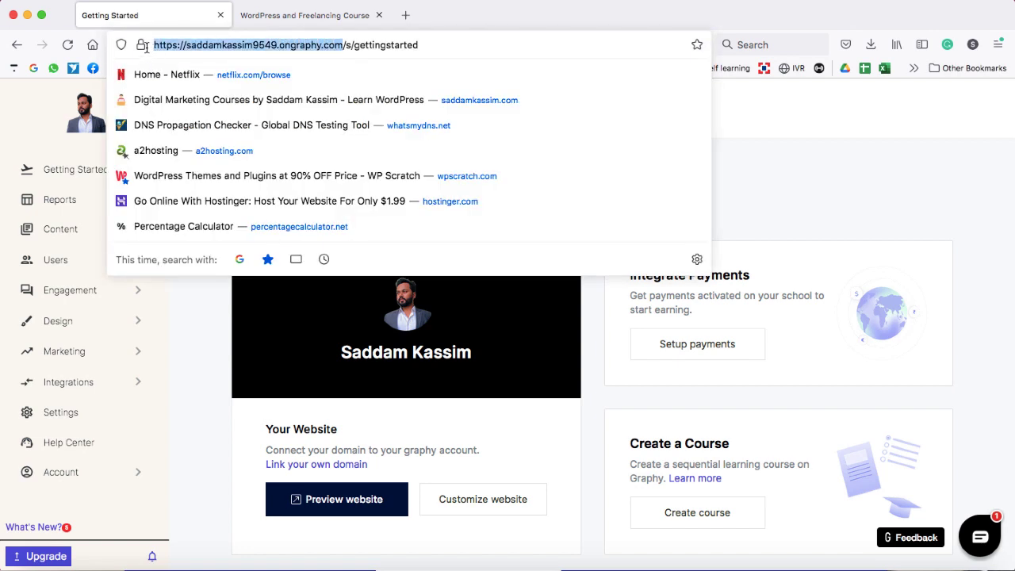
click(760, 142)
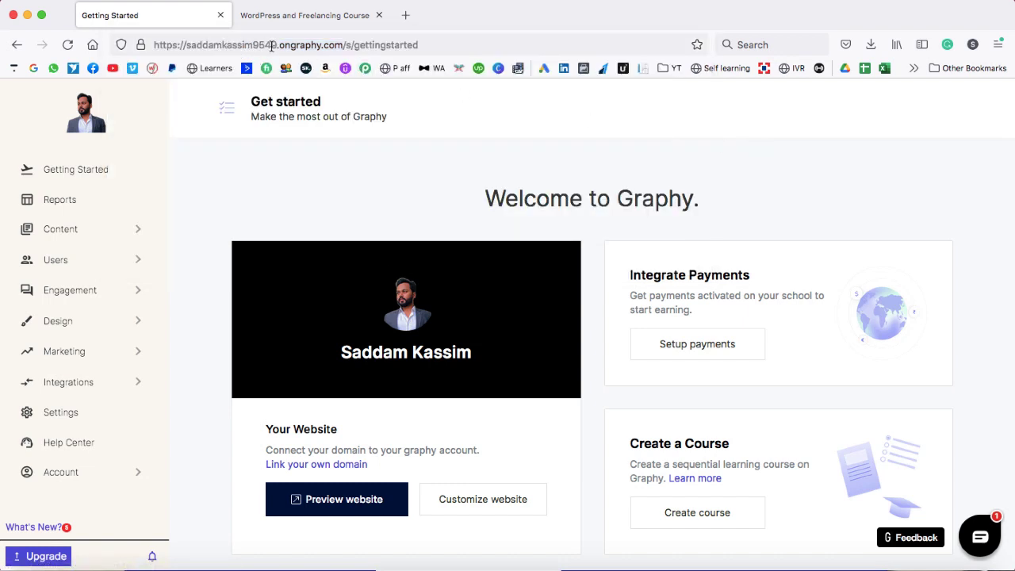
click(999, 45)
click(852, 172)
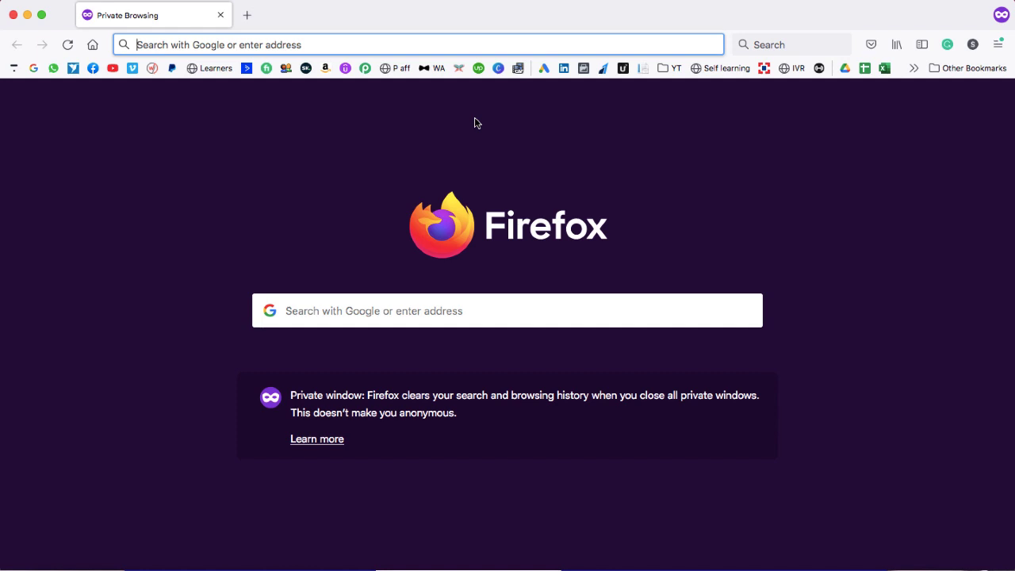
- Load the school's public store page in the private window and accept its cookies
key(super+v)
key(Return)
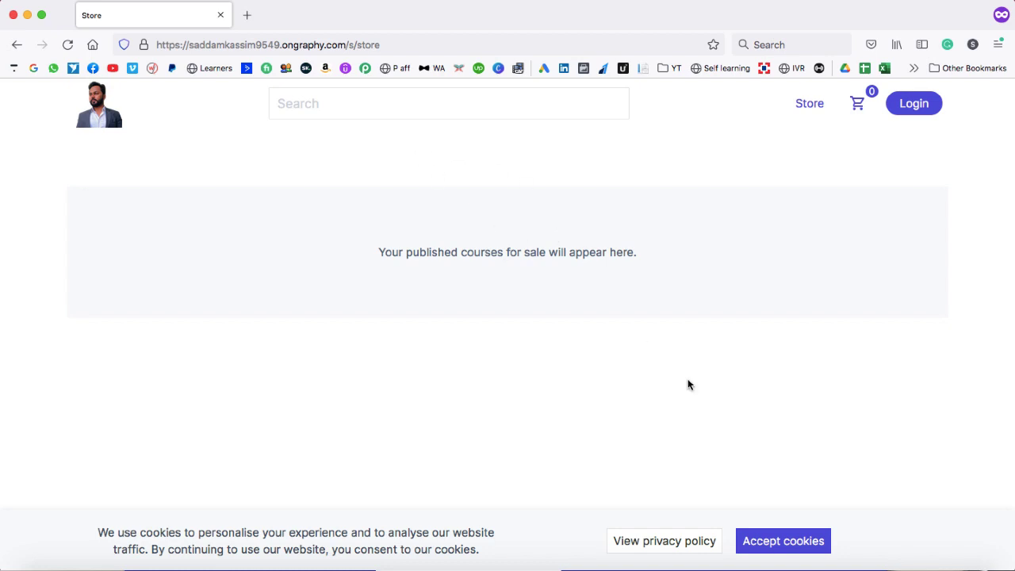
click(780, 539)
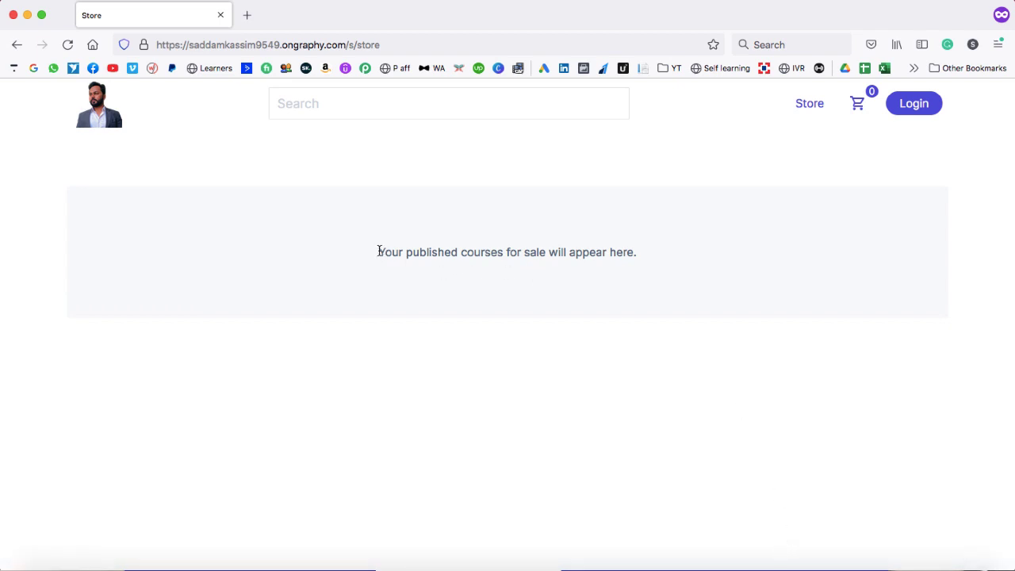
drag(378, 252, 632, 249)
click(824, 205)
- Check the store's login form, then close the private window
click(915, 106)
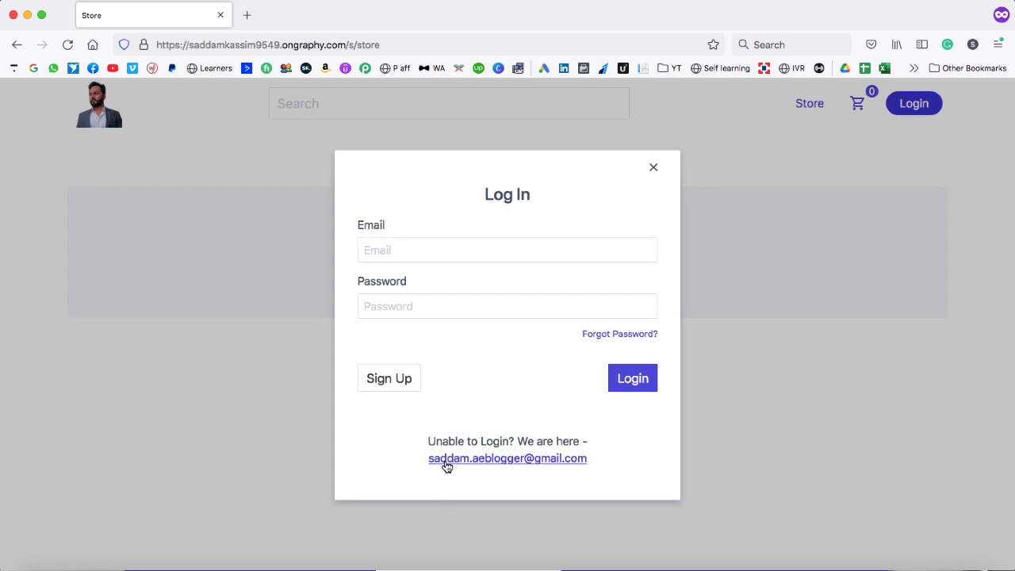
click(654, 168)
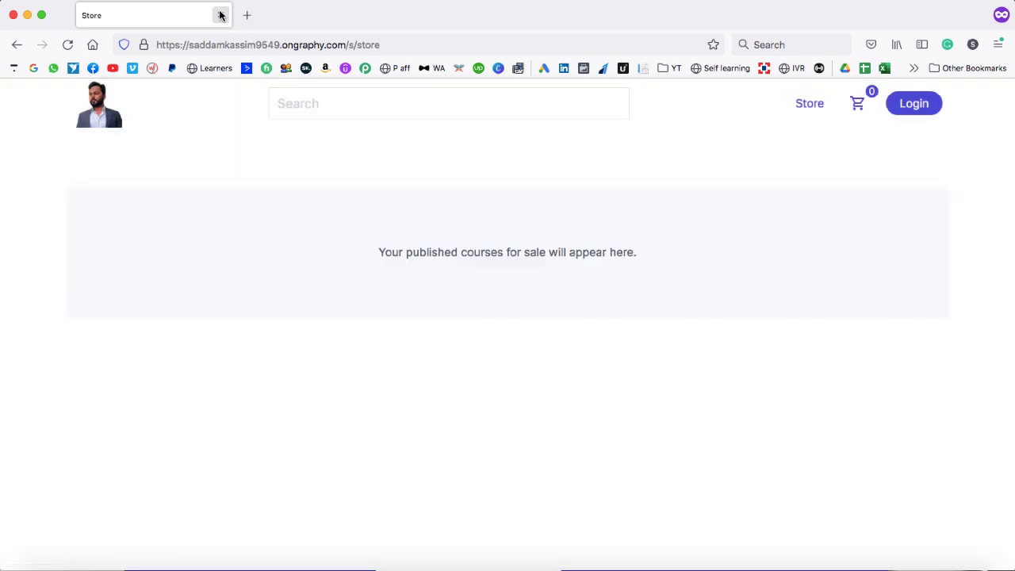
click(220, 15)
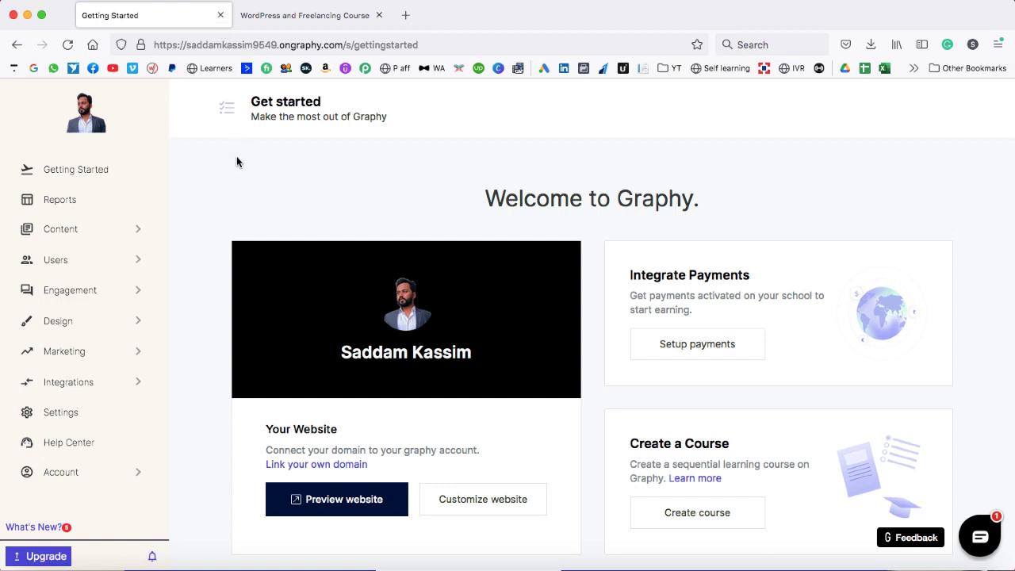
- Close the Getting Started tab and scroll through the wpcls.com WordPress and Freelancing Course page
key(super+w)
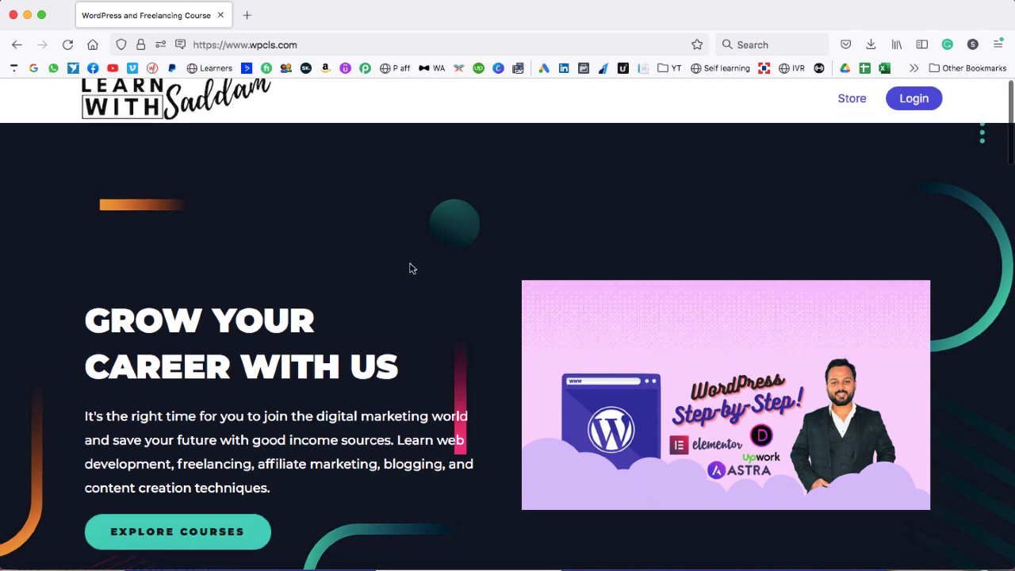
scroll(410, 268, down, 3)
scroll(410, 268, down, 6)
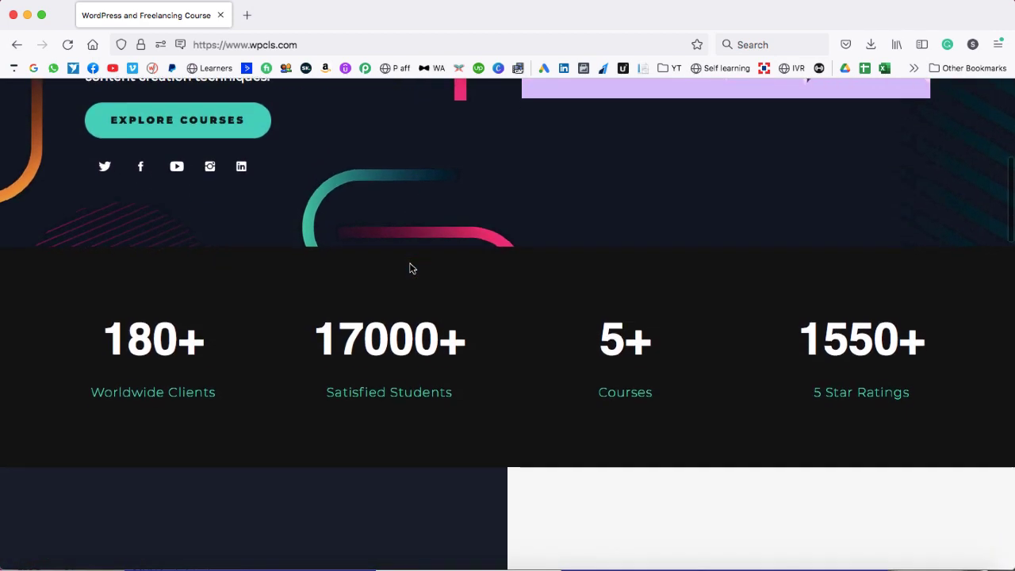
scroll(410, 268, down, 7)
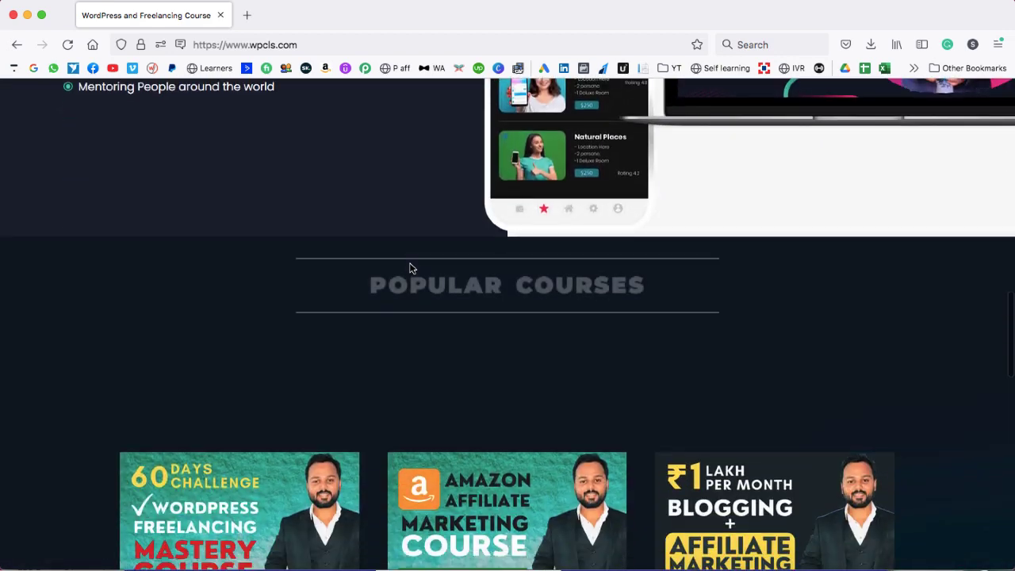
scroll(378, 285, down, 1)
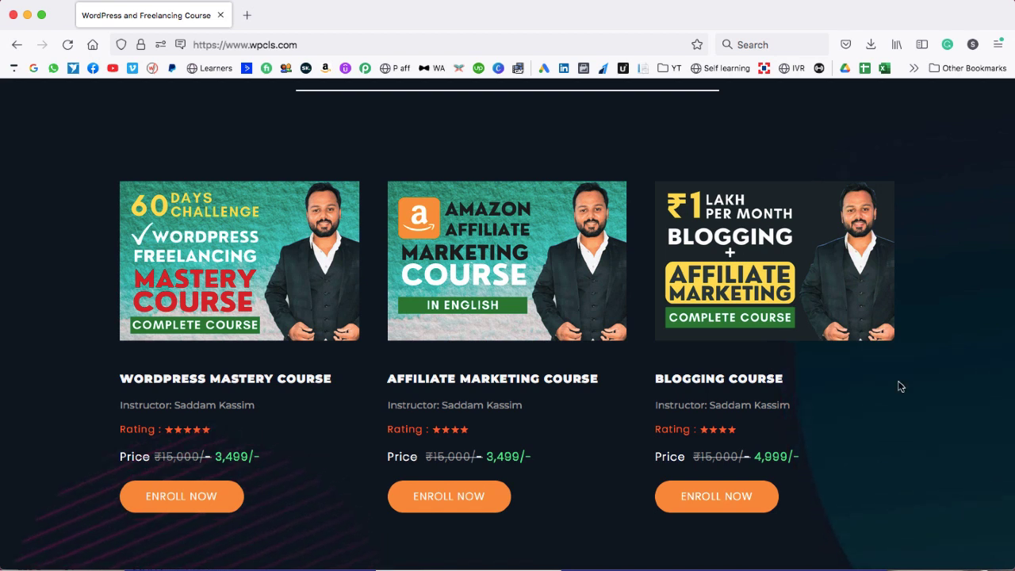
scroll(369, 278, down, 5)
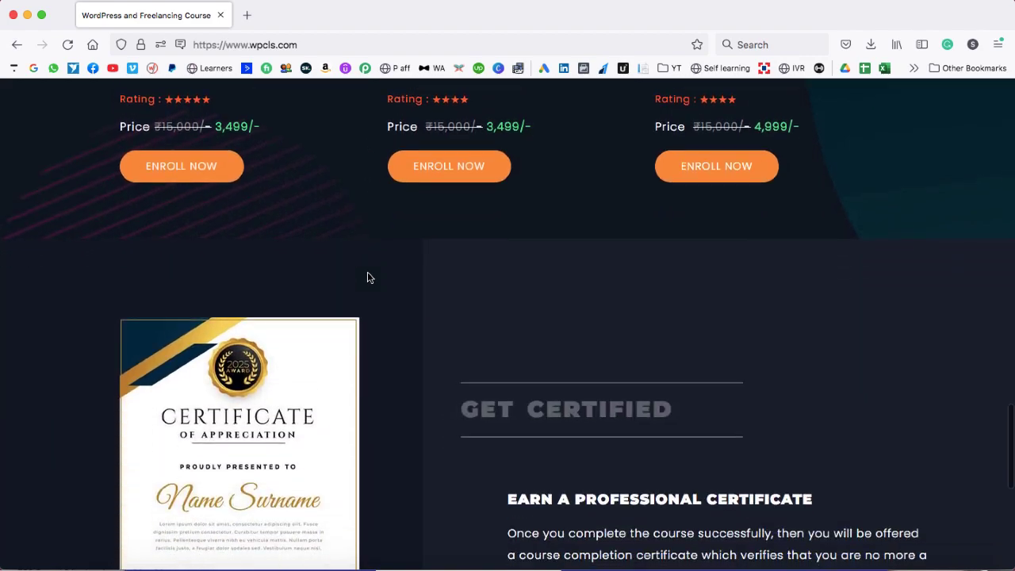
scroll(367, 278, down, 2)
scroll(367, 278, down, 3)
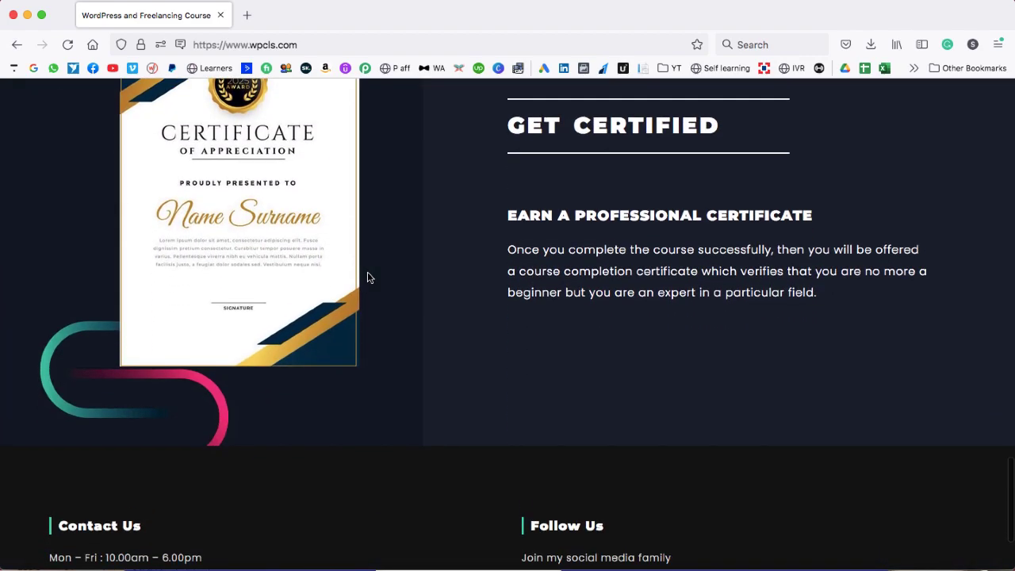
scroll(367, 277, down, 2)
scroll(367, 277, up, 20)
scroll(820, 180, down, 1)
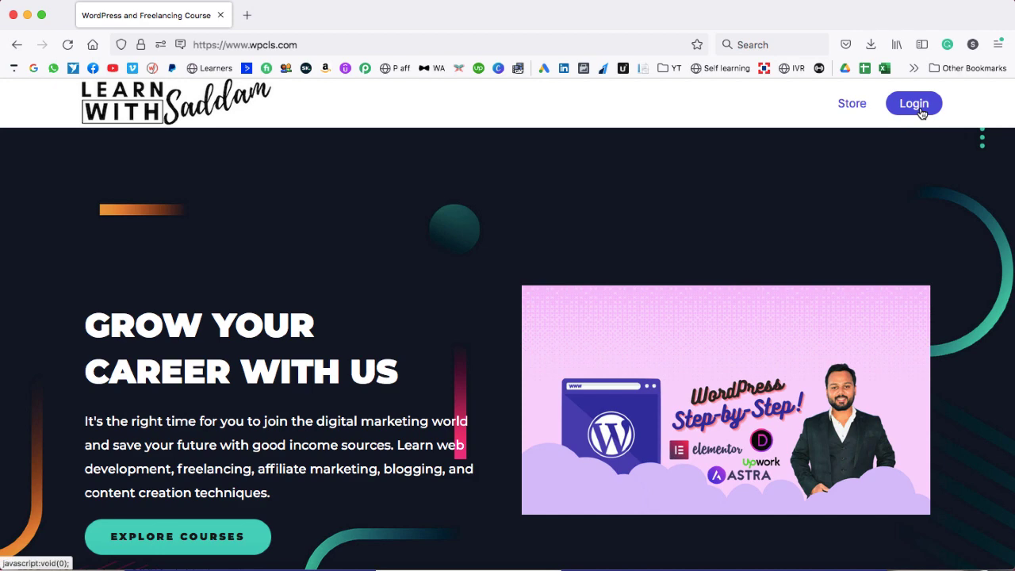
- Log in on wpcls.com with the saved credentials and go to My Profile
click(913, 104)
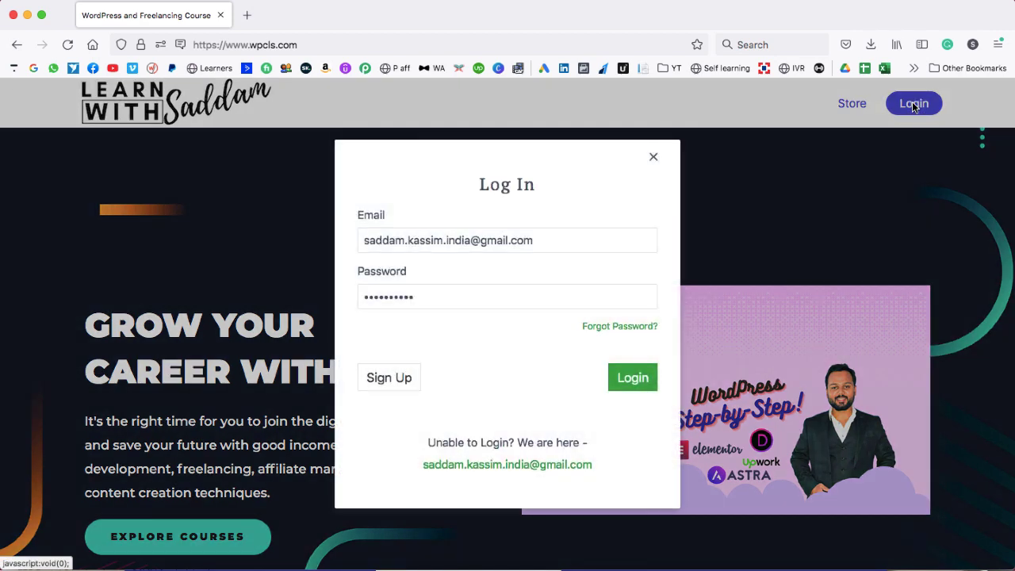
click(633, 379)
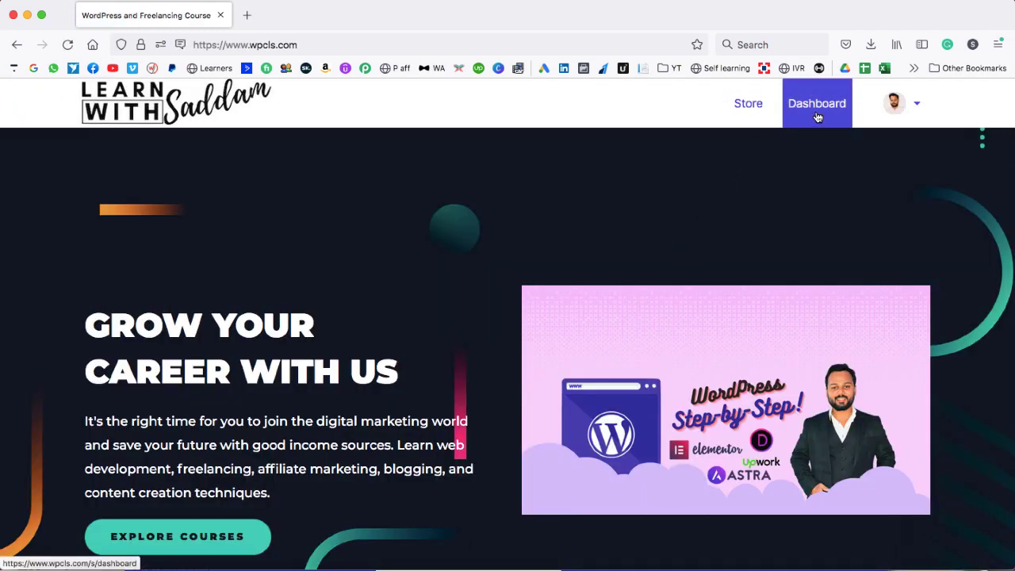
click(917, 108)
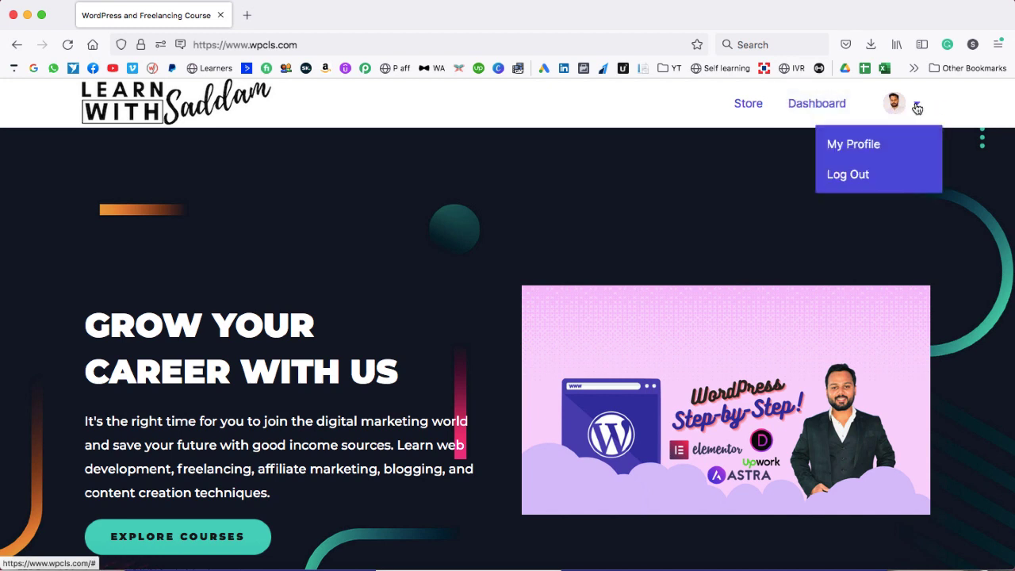
click(891, 148)
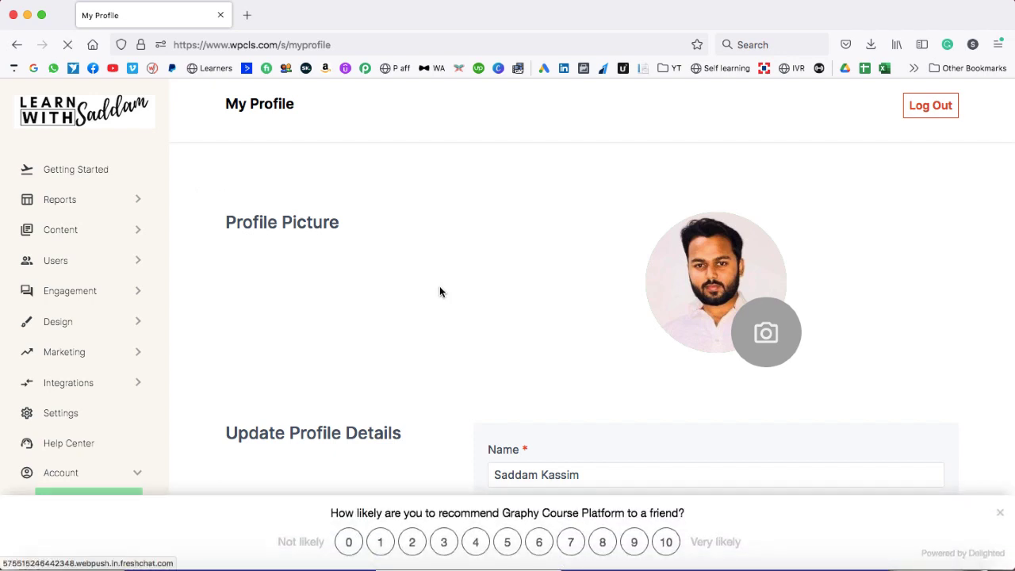
- Dismiss the recommendation survey bar
click(1000, 512)
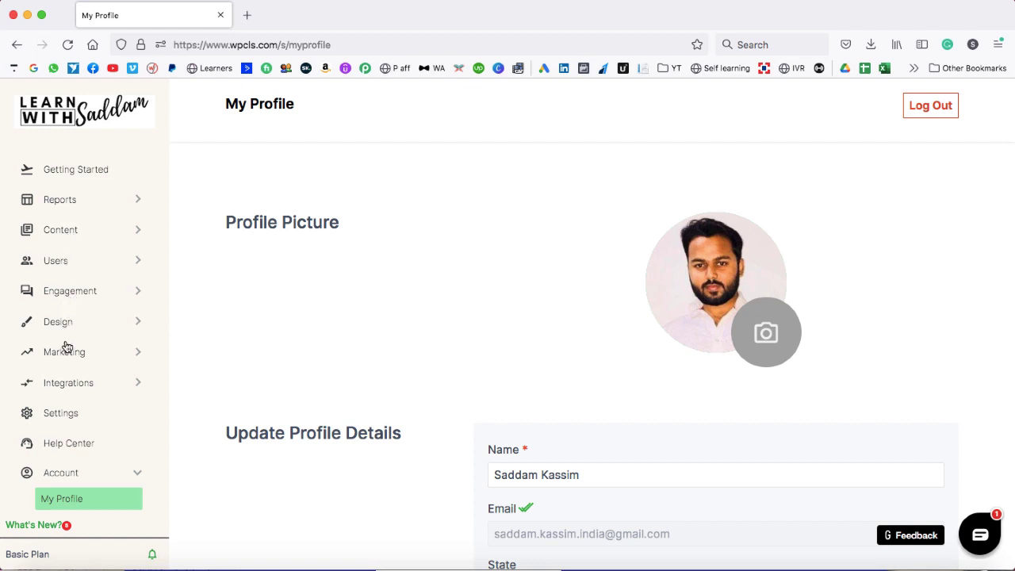
scroll(78, 388, down, 2)
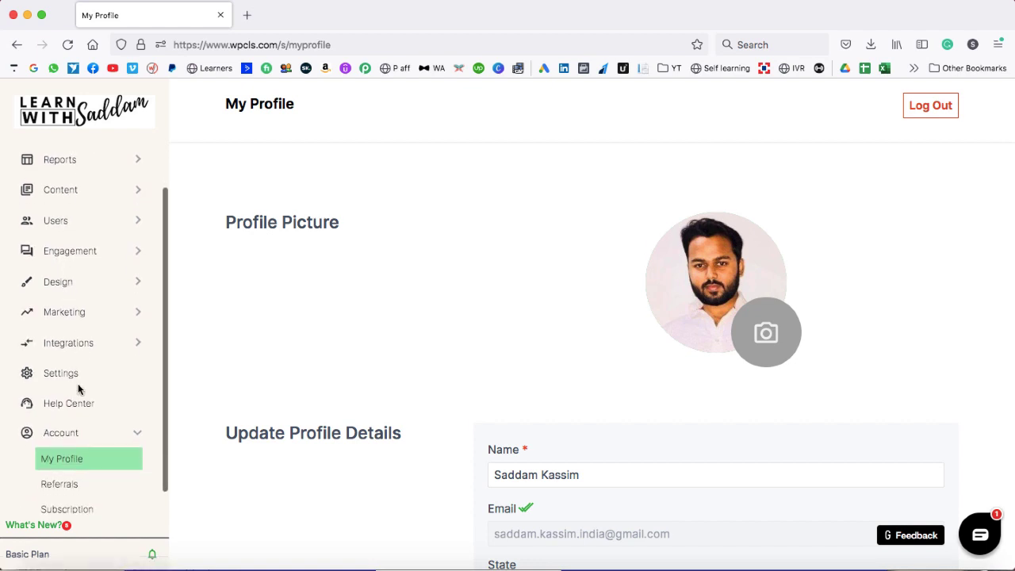
scroll(77, 388, up, 2)
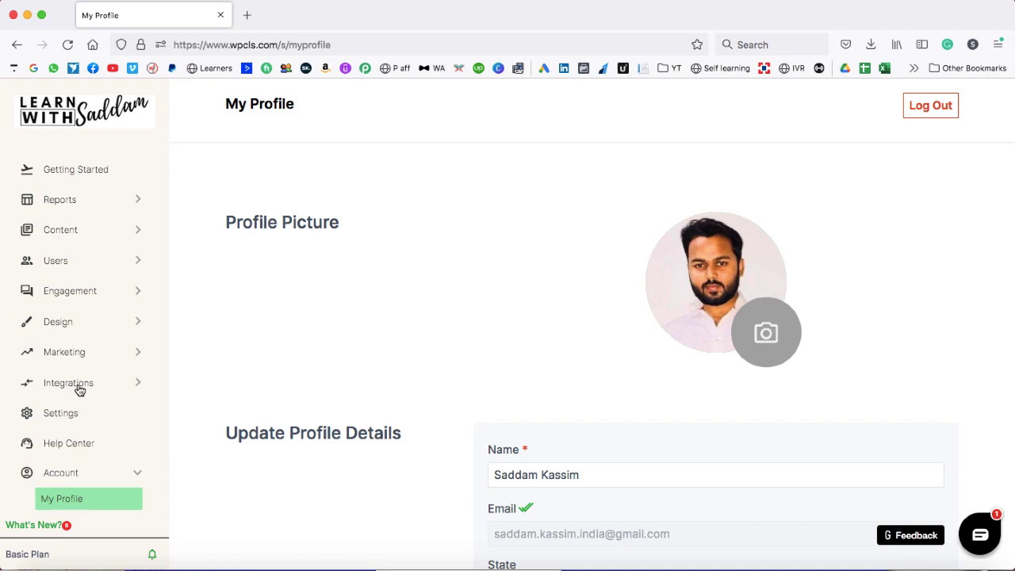
- Open the Courses list from the Content section of the sidebar
click(71, 234)
click(63, 257)
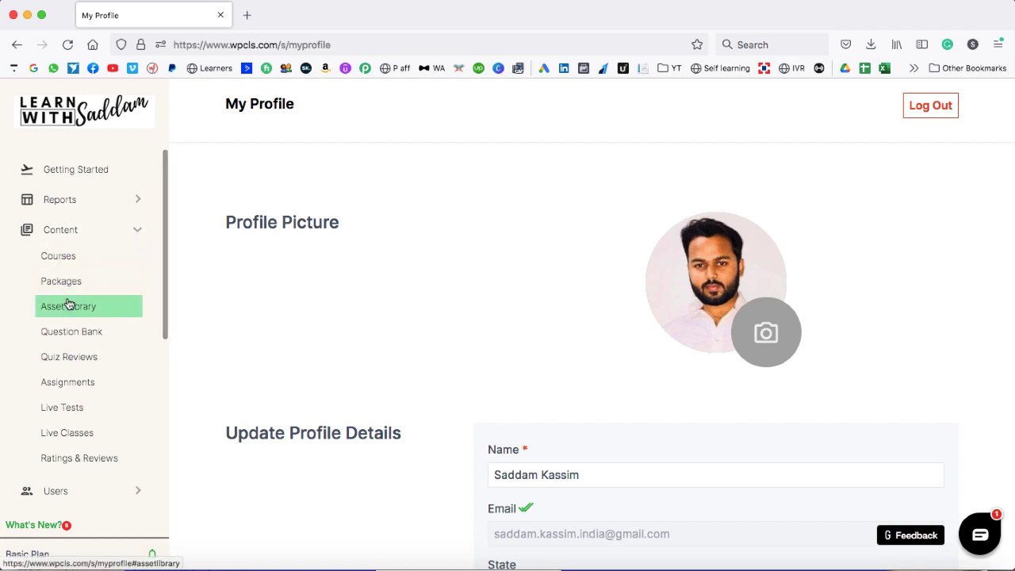
click(87, 258)
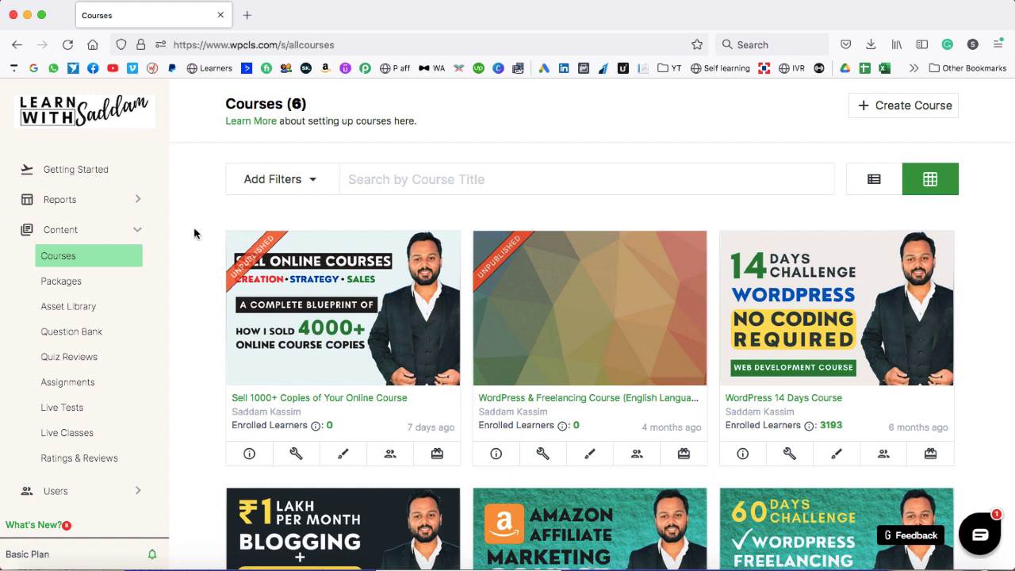
- Browse the six existing courses, then open the Create Course form
scroll(194, 233, down, 3)
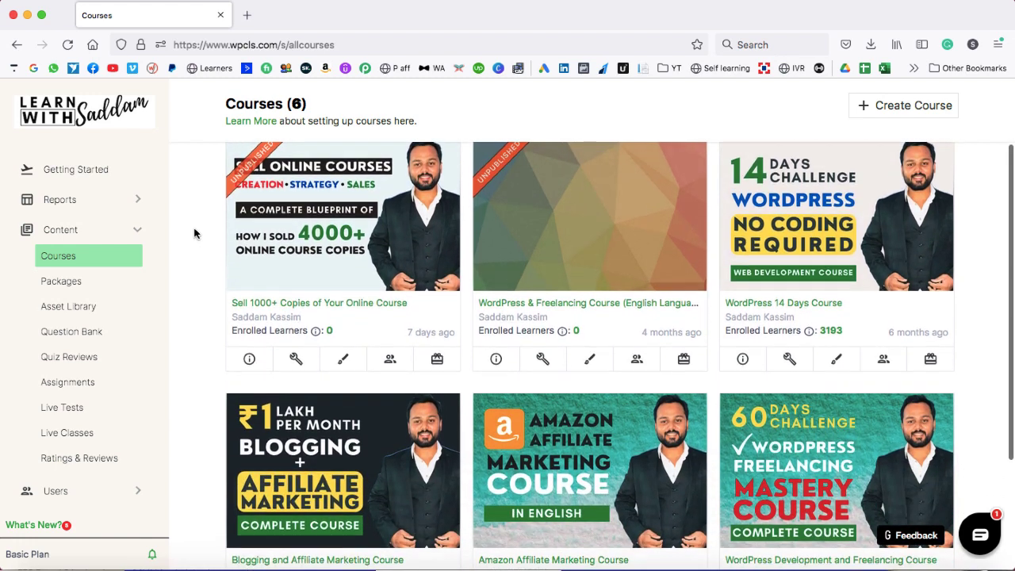
scroll(195, 233, up, 1)
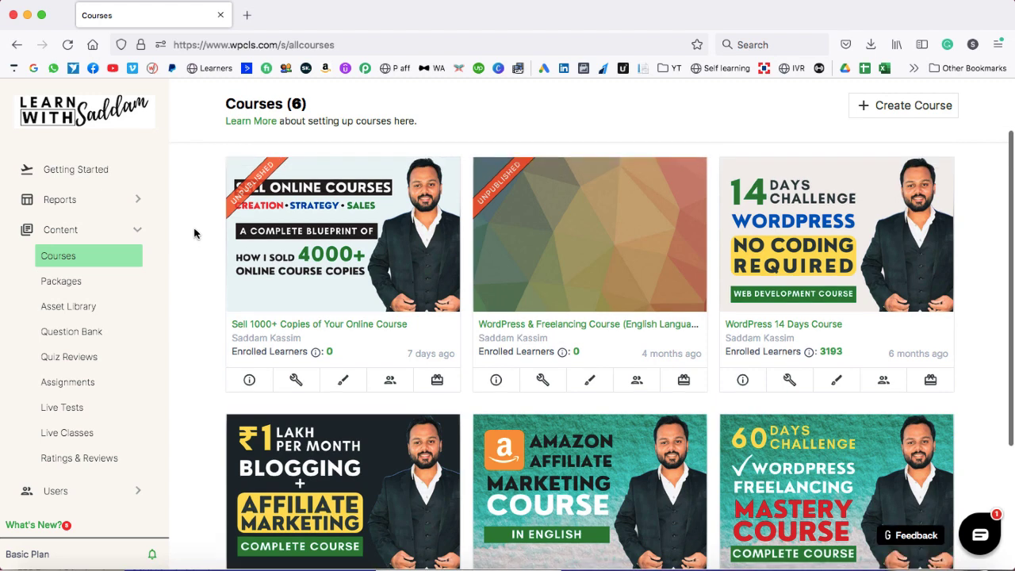
scroll(462, 404, down, 3)
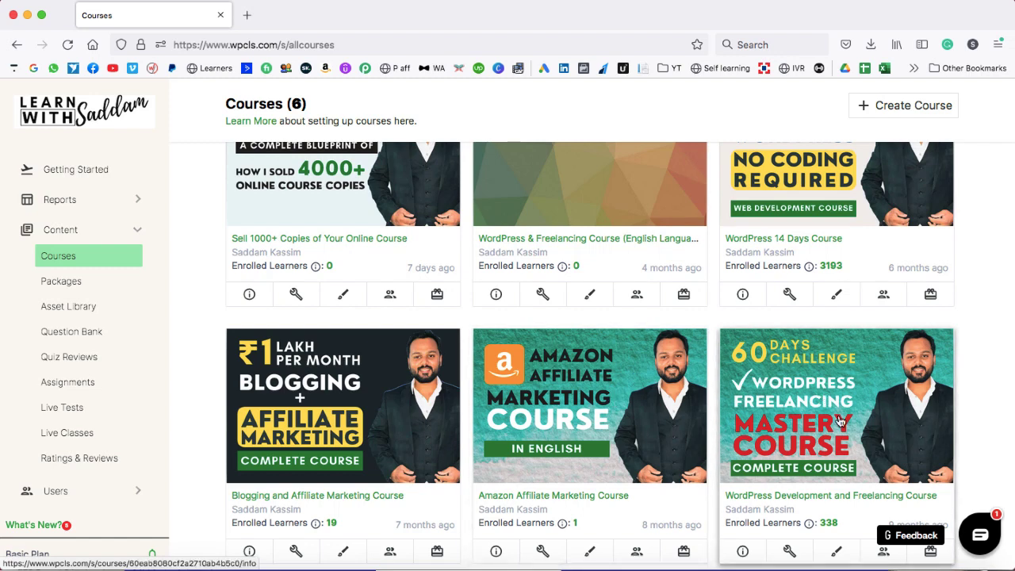
scroll(841, 361, up, 2)
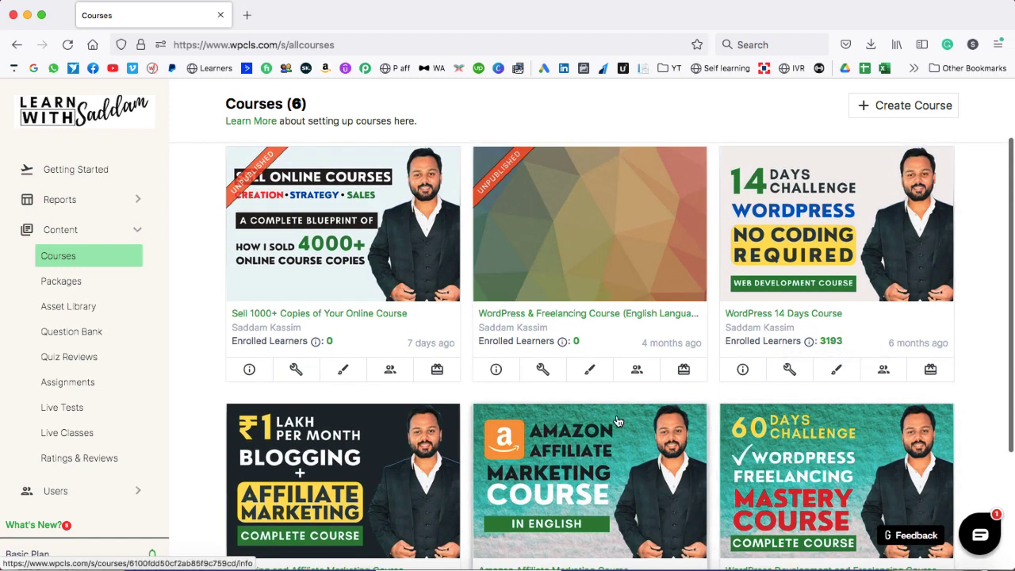
scroll(539, 437, up, 2)
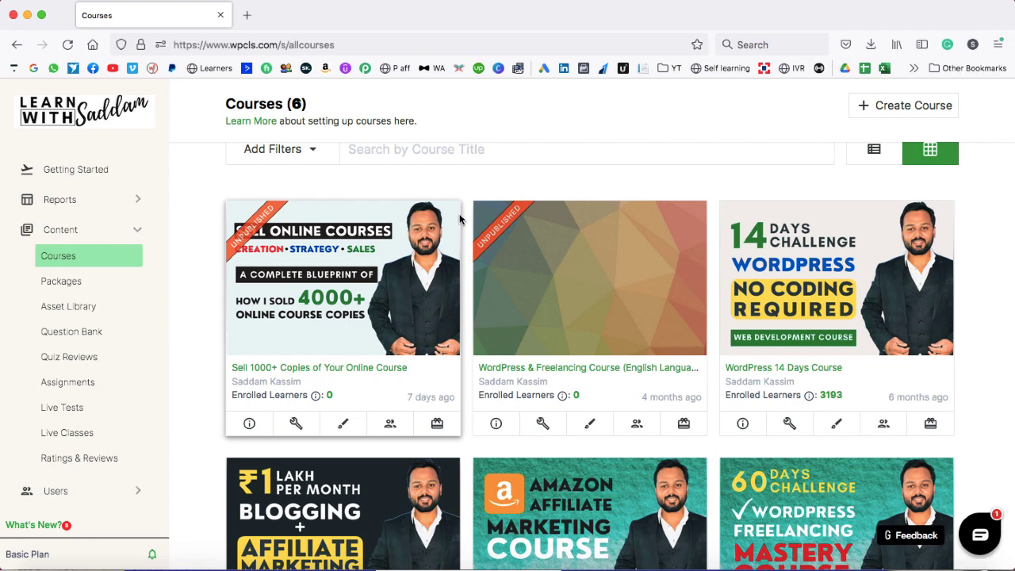
click(909, 106)
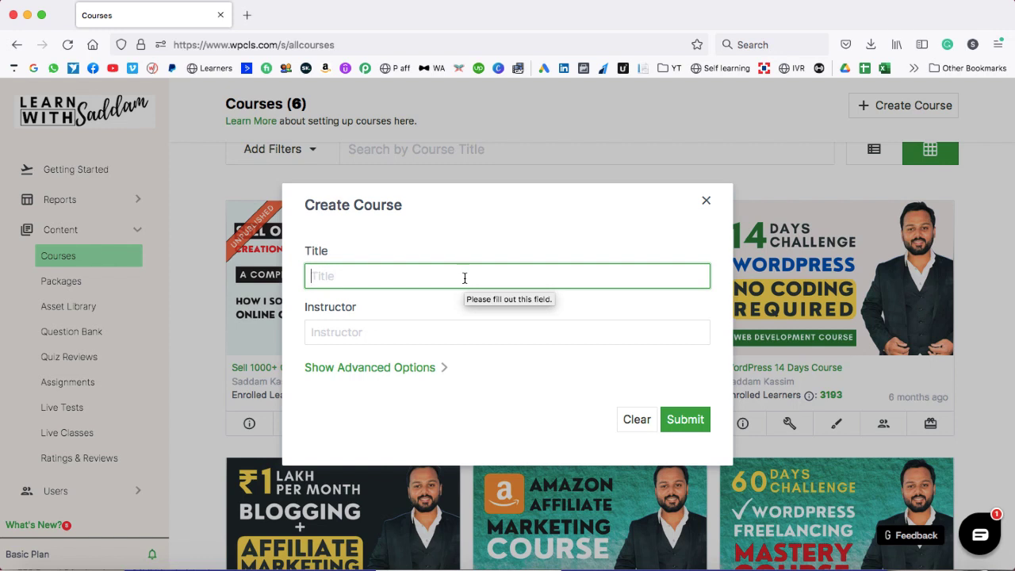
- Enter the title 'SEO Mastery Course - Rank your website on Google's Page #1'
text(SEO)
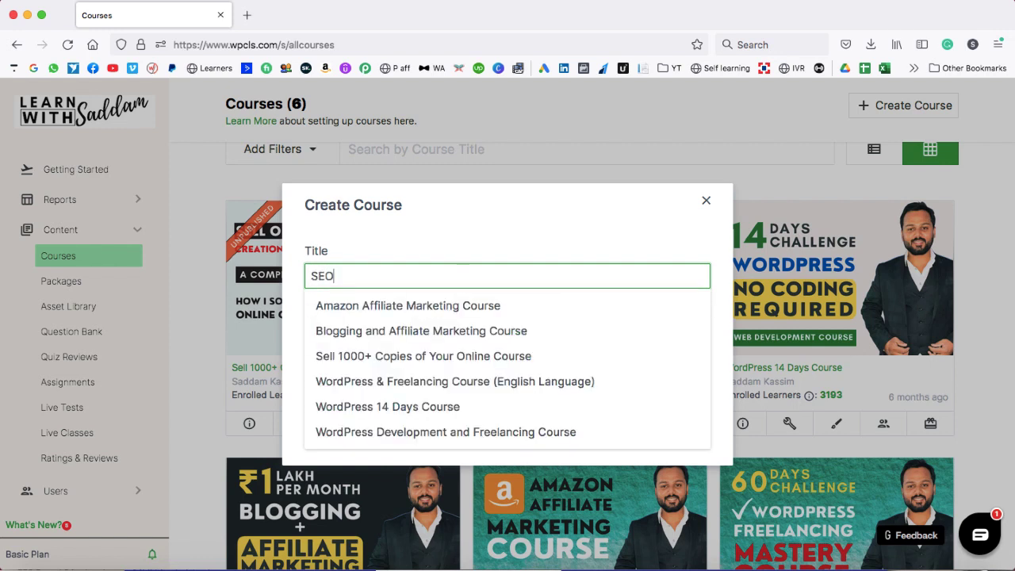
text( Mastery )
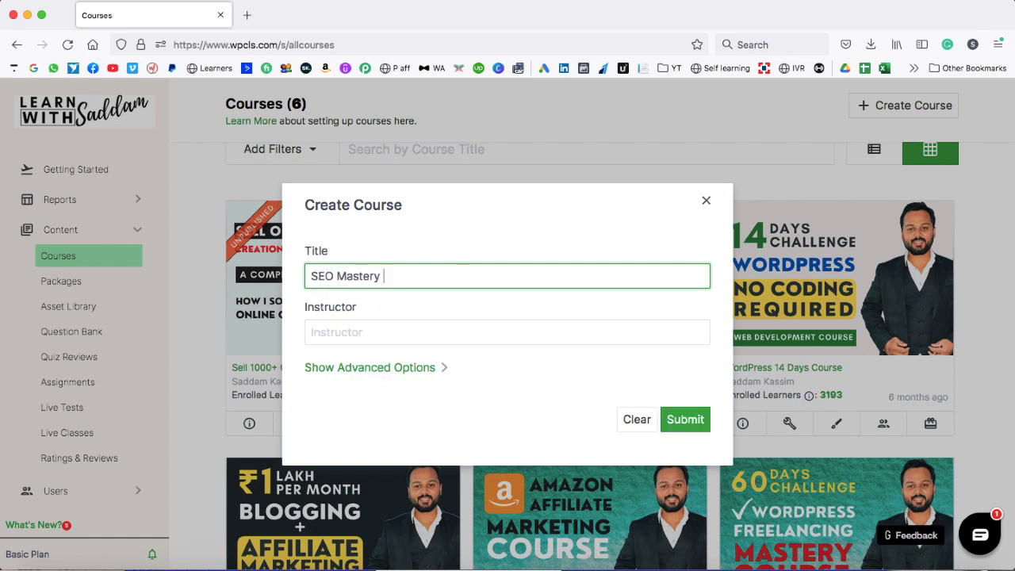
text(Course - Rank your w)
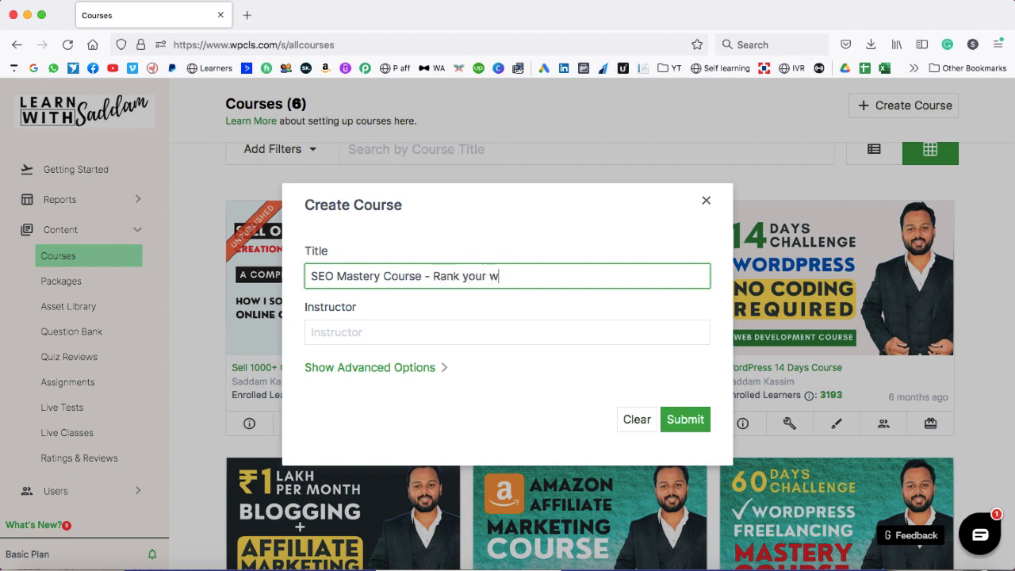
text(ebsite on Google)
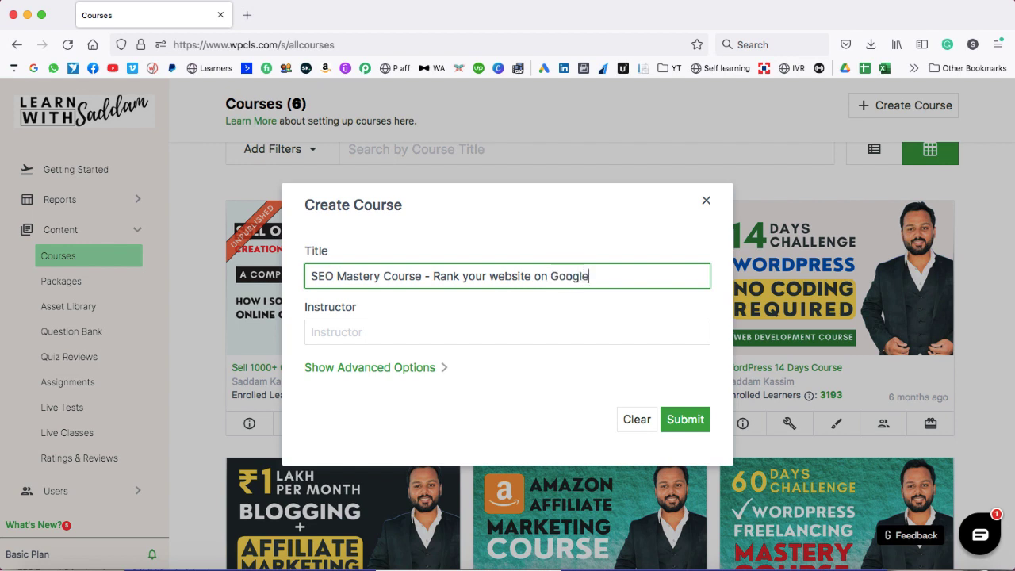
text('s Page #1)
- Choose the suggested instructor and submit the new course to open its builder
click(402, 331)
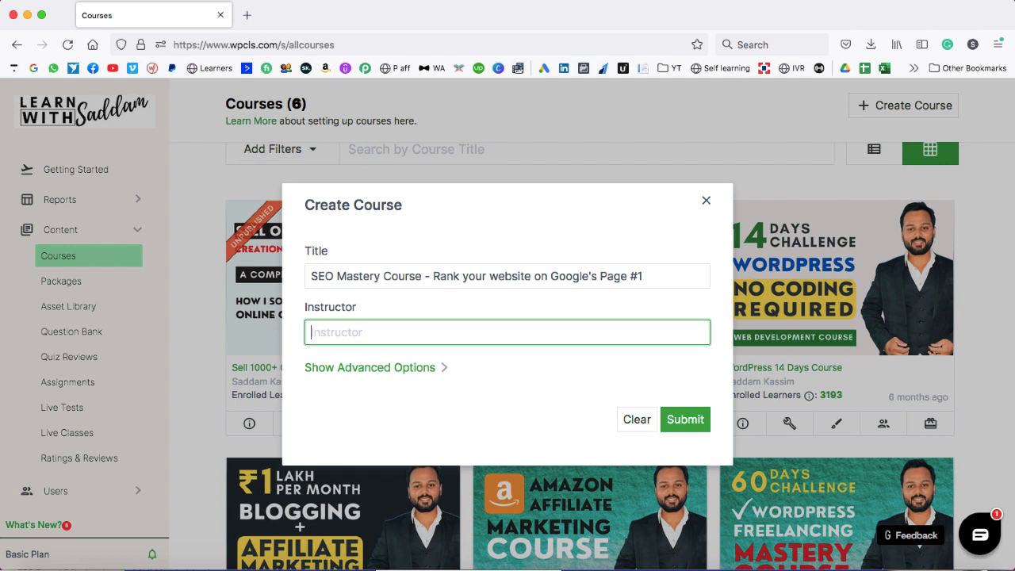
text(Saddam)
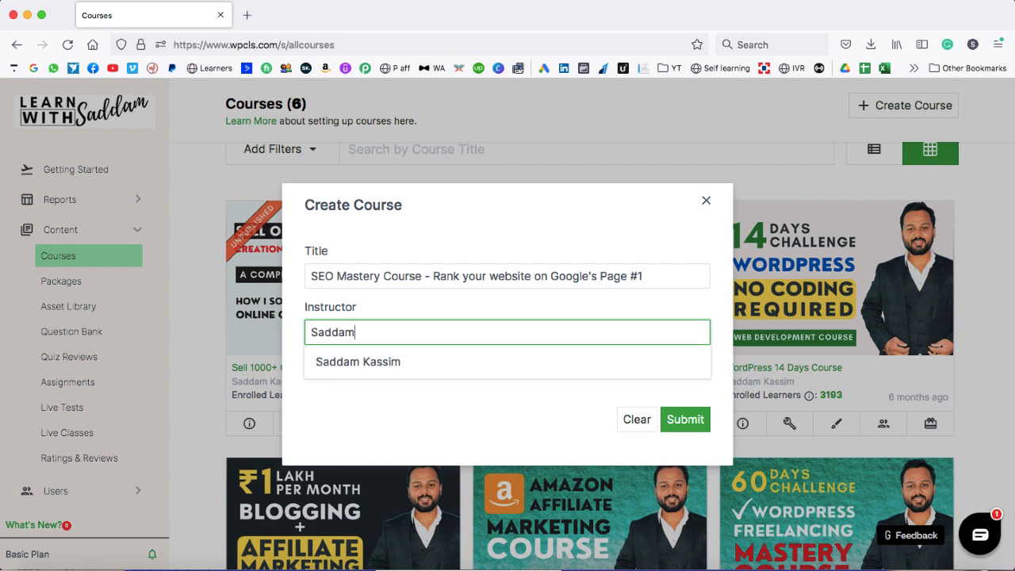
click(365, 361)
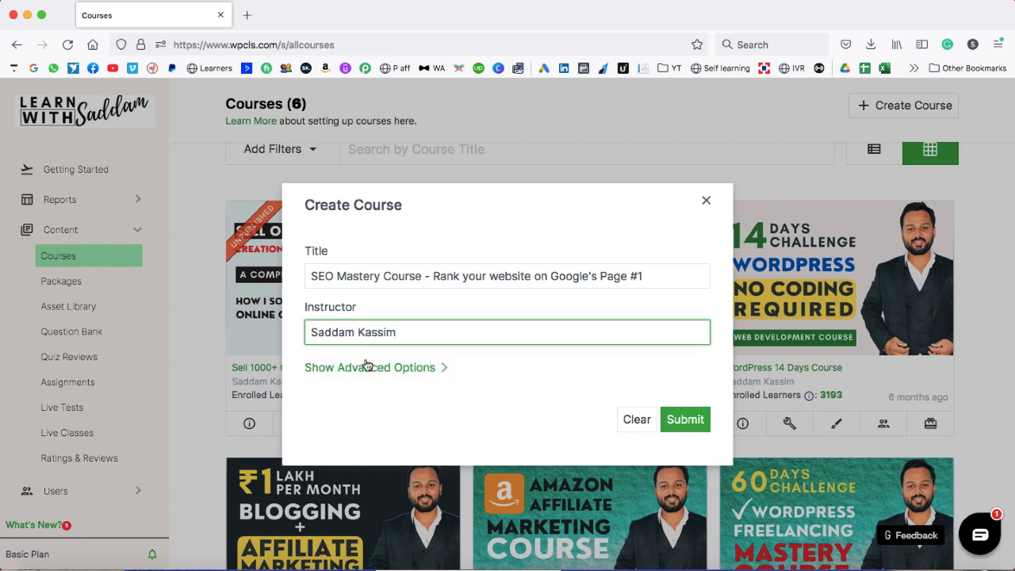
click(386, 367)
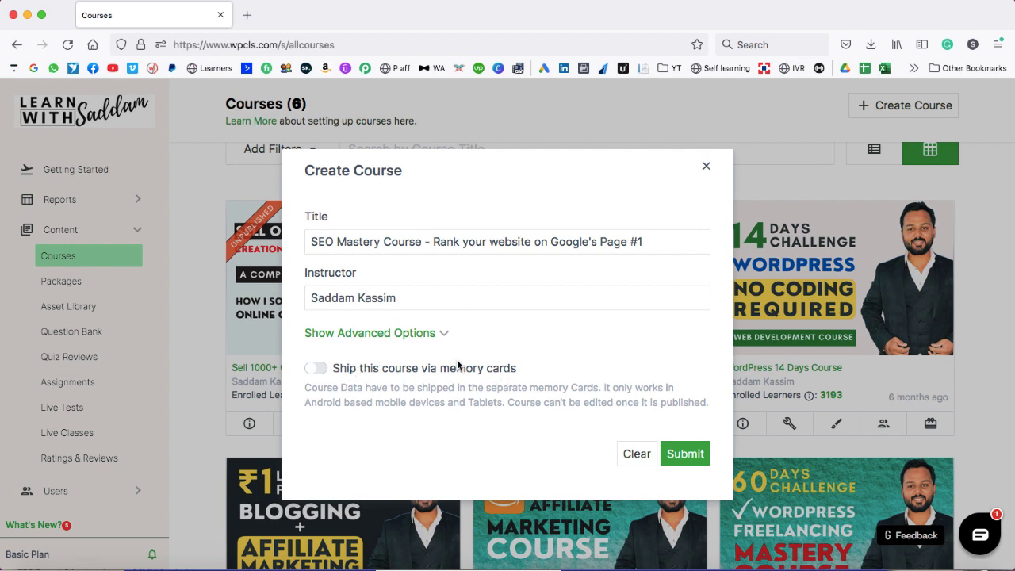
click(444, 335)
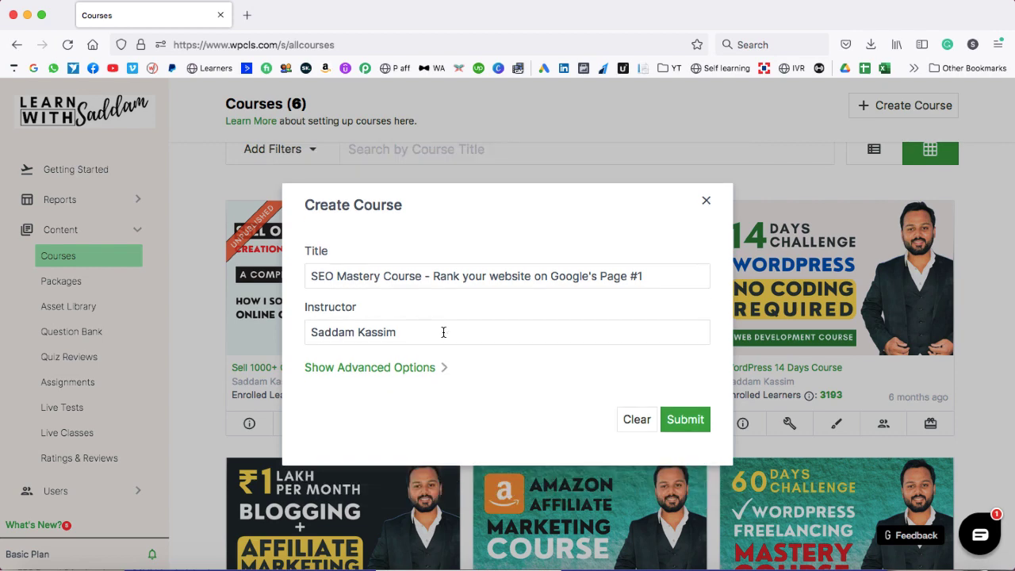
click(685, 420)
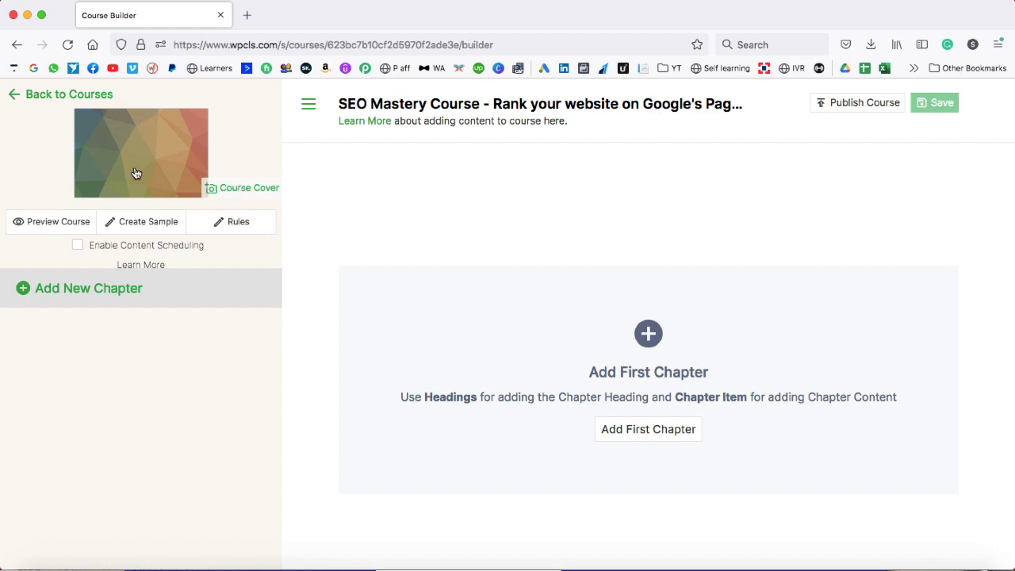
- Start replacing the course cover, noting the 600×400 size requirement, and browse for a file
click(234, 190)
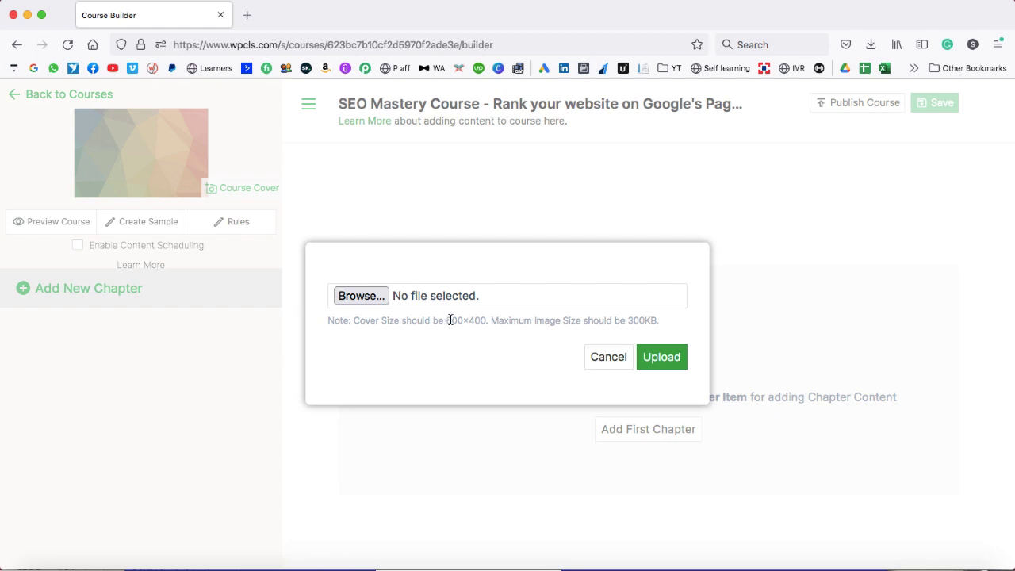
drag(446, 320, 485, 320)
click(368, 295)
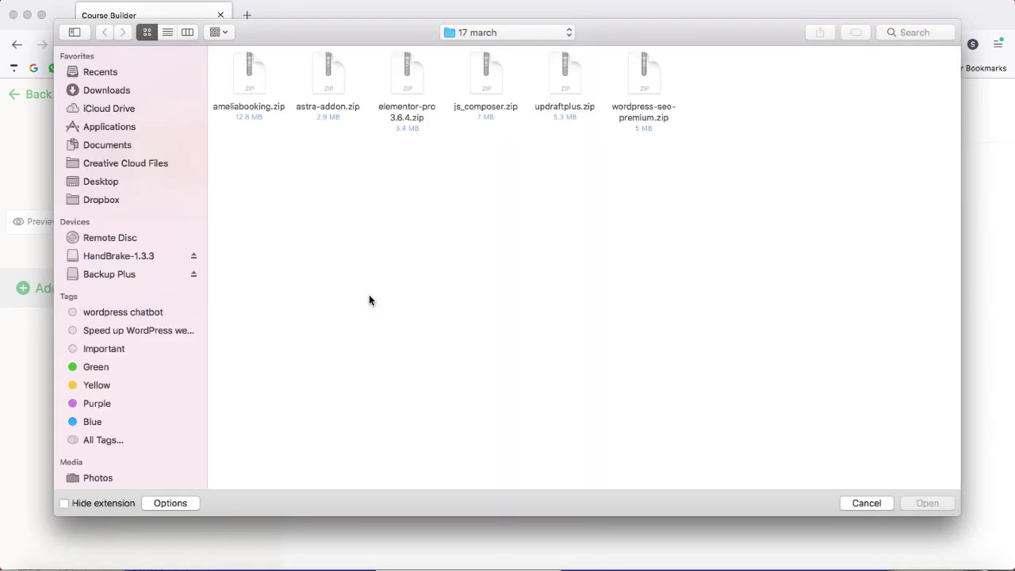
- Choose Blogging and affiliate marketing course.png from the course-images folder on the Desktop
click(118, 184)
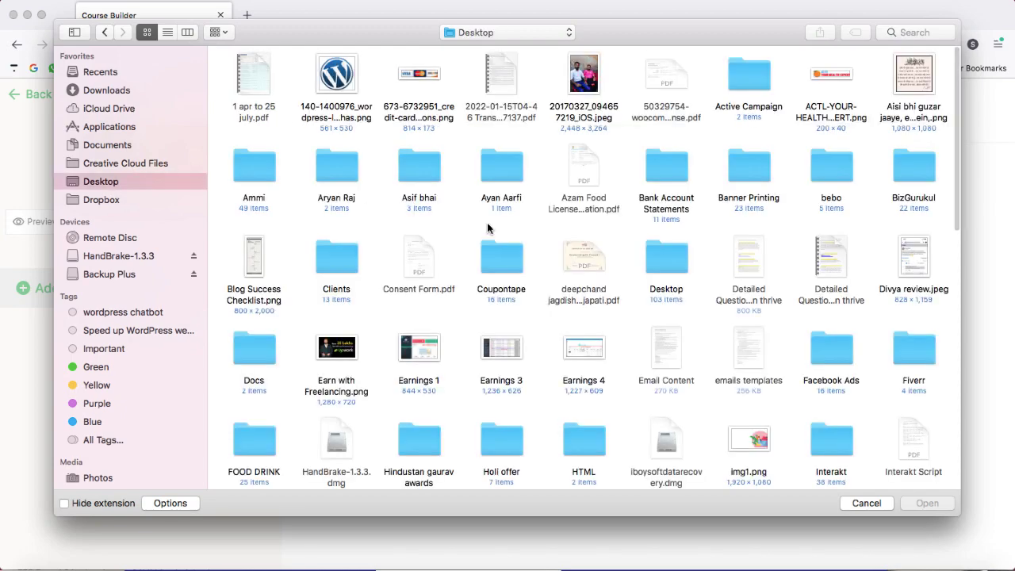
scroll(487, 228, down, 3)
scroll(491, 227, down, 10)
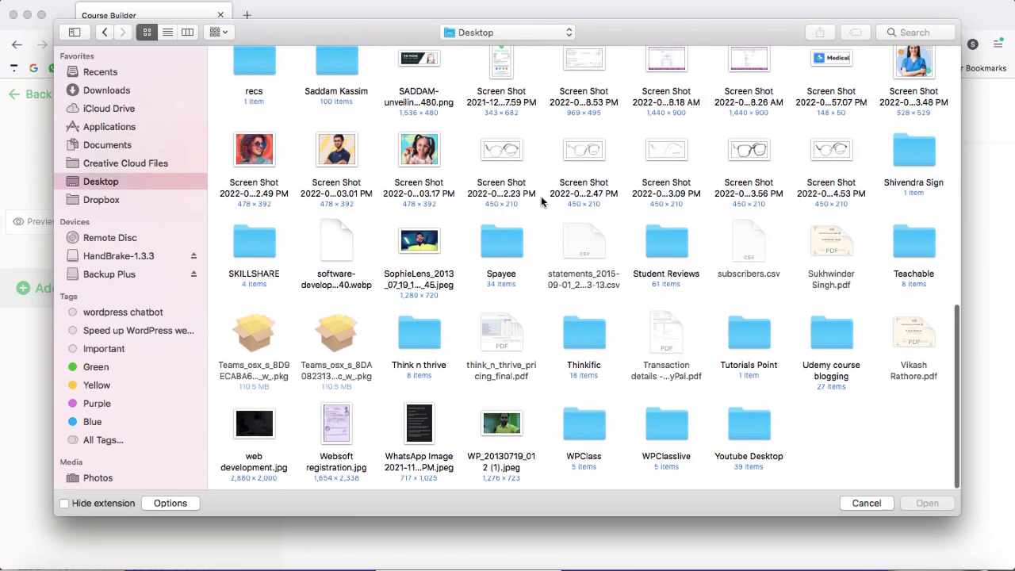
scroll(526, 195, up, 2)
click(349, 111)
double_click(349, 111)
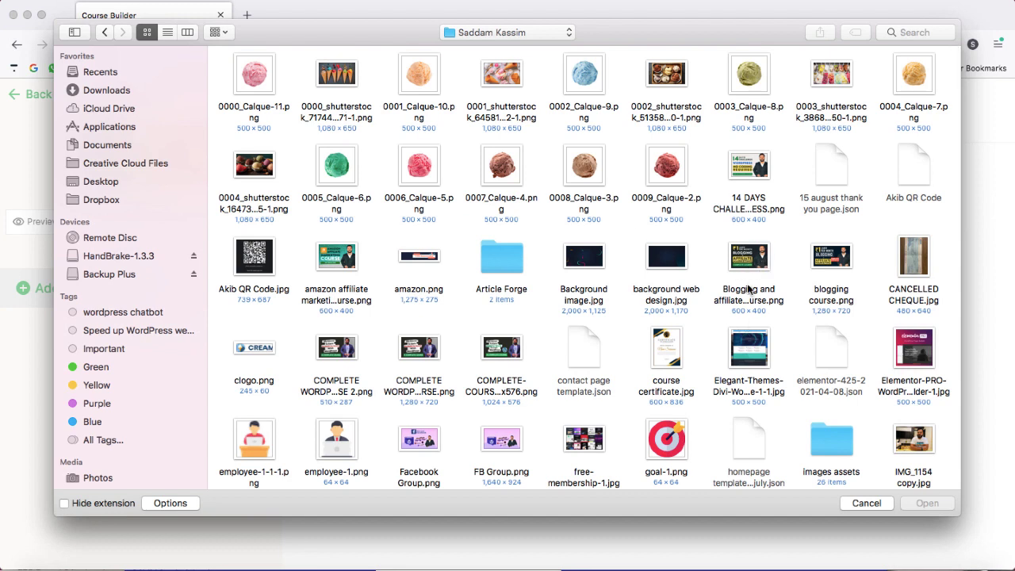
click(753, 260)
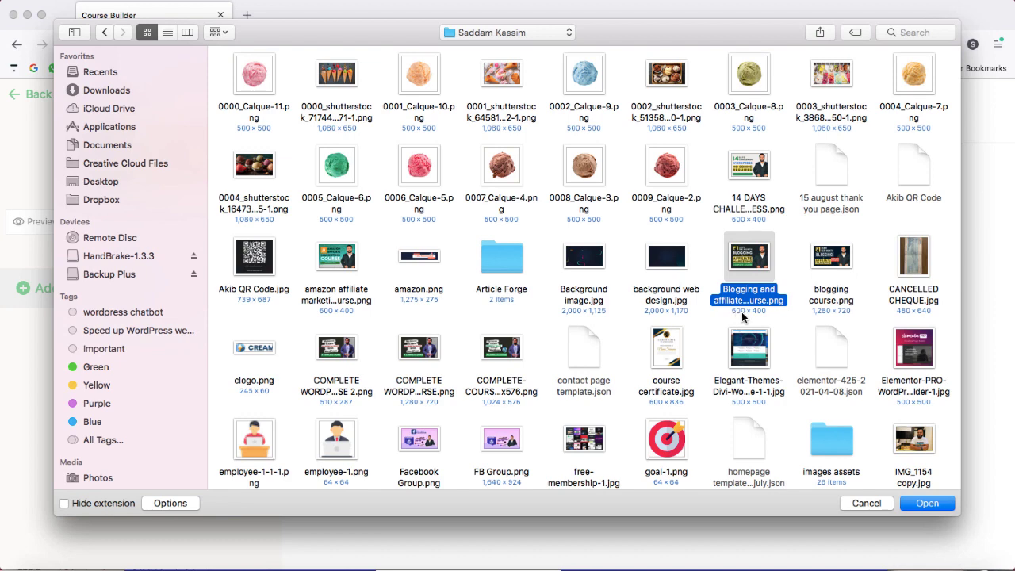
click(927, 501)
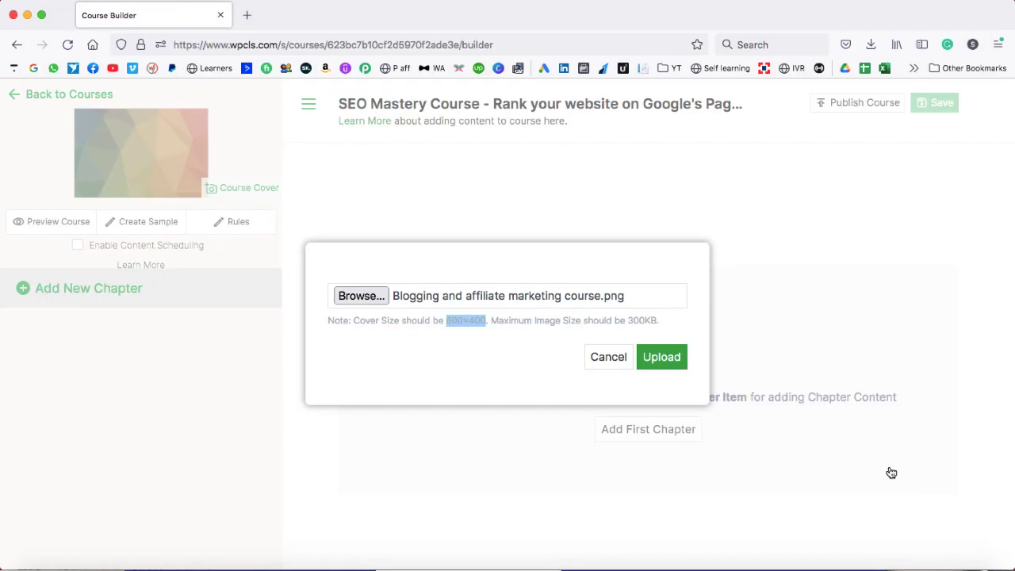
- Upload the Blogging + Affiliate Marketing image as the cover and start adding a chapter
click(662, 358)
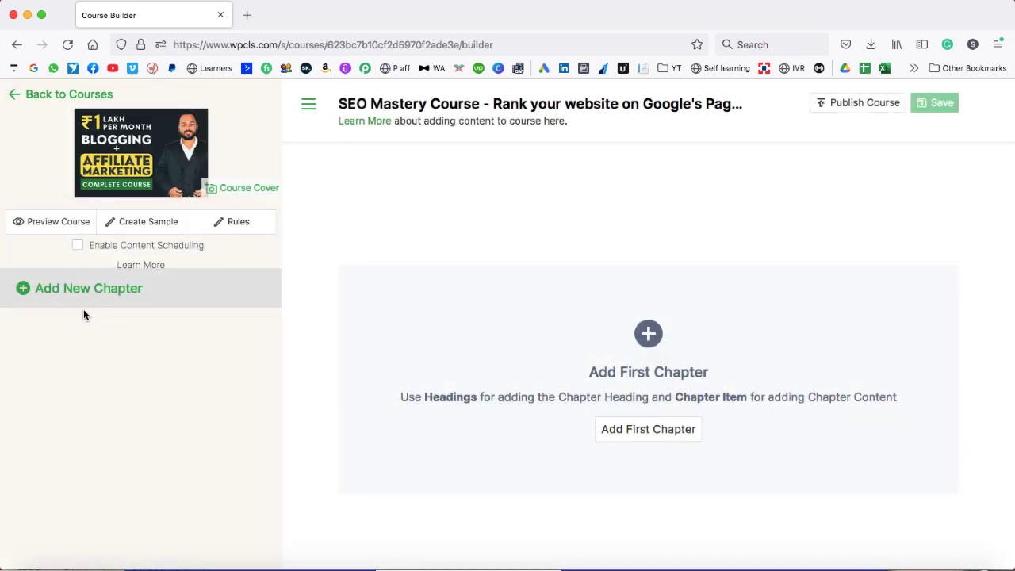
click(47, 293)
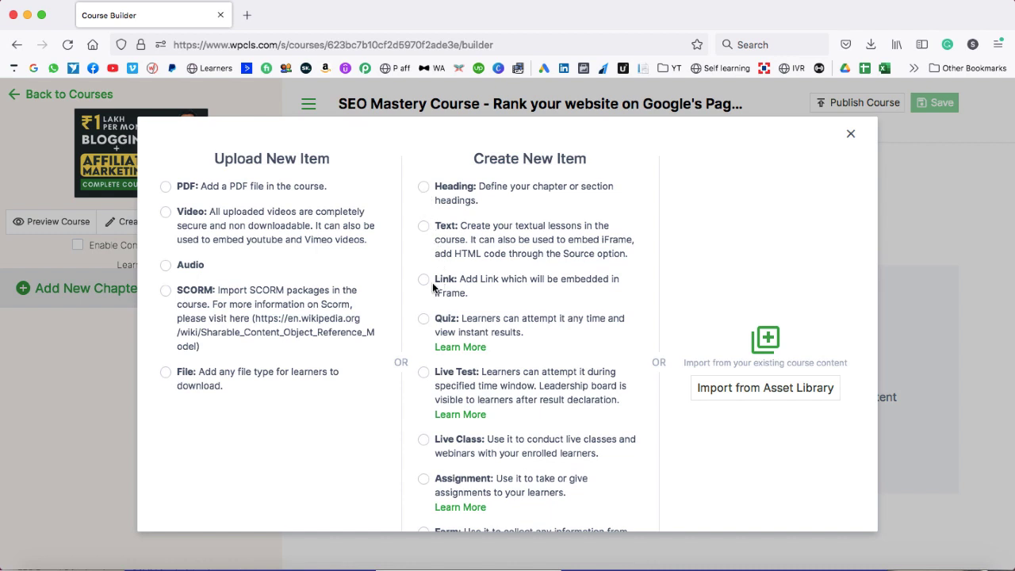
- Create a chapter heading named 'Getting started'
scroll(426, 287, down, 2)
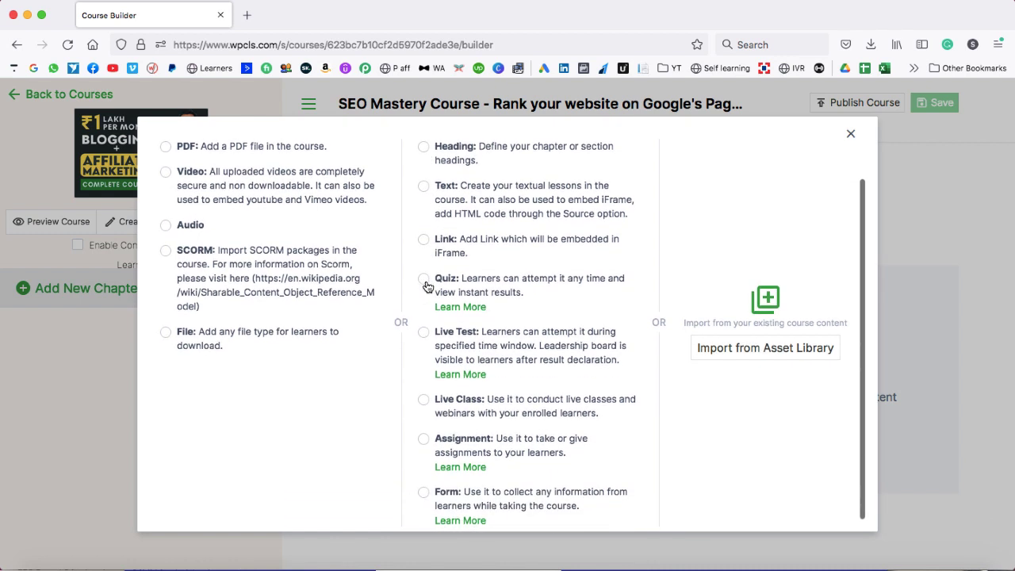
scroll(428, 317, down, 1)
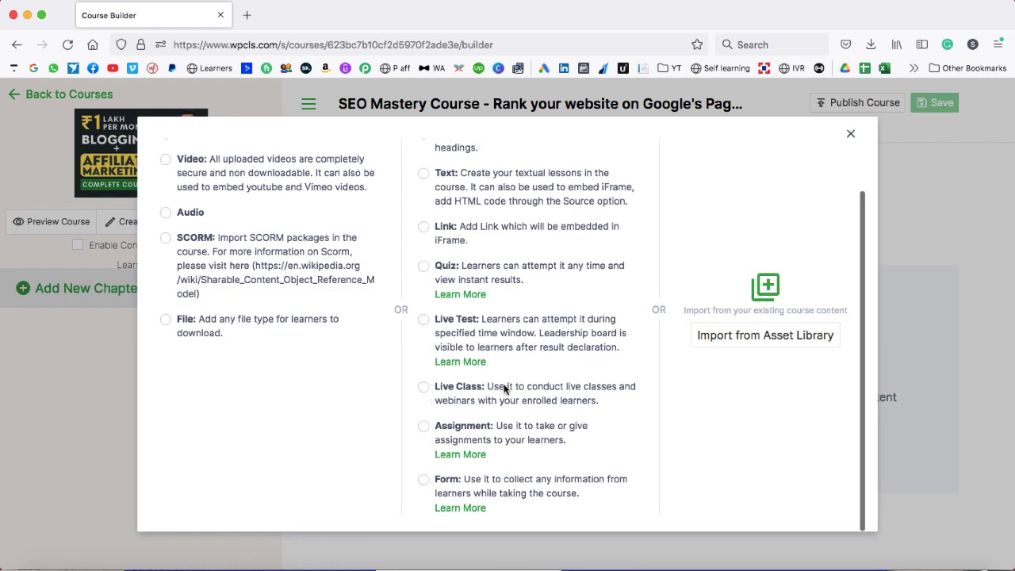
scroll(504, 389, up, 3)
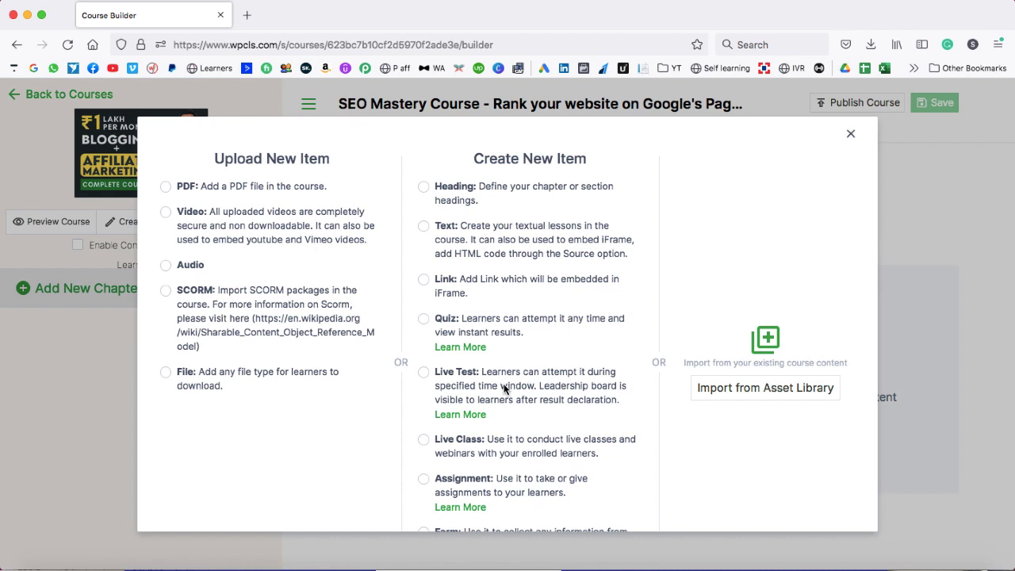
scroll(504, 389, up, 1)
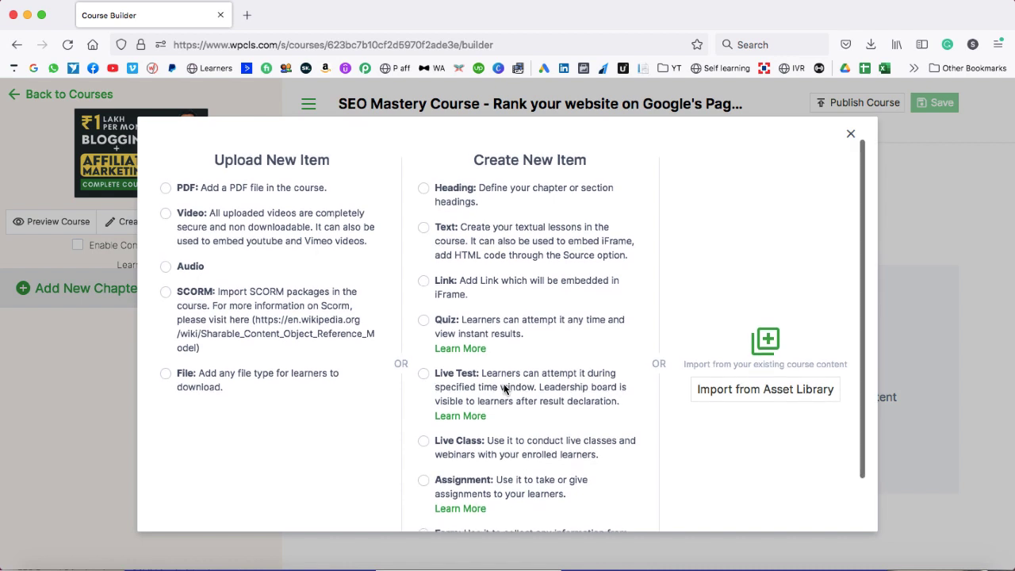
click(426, 193)
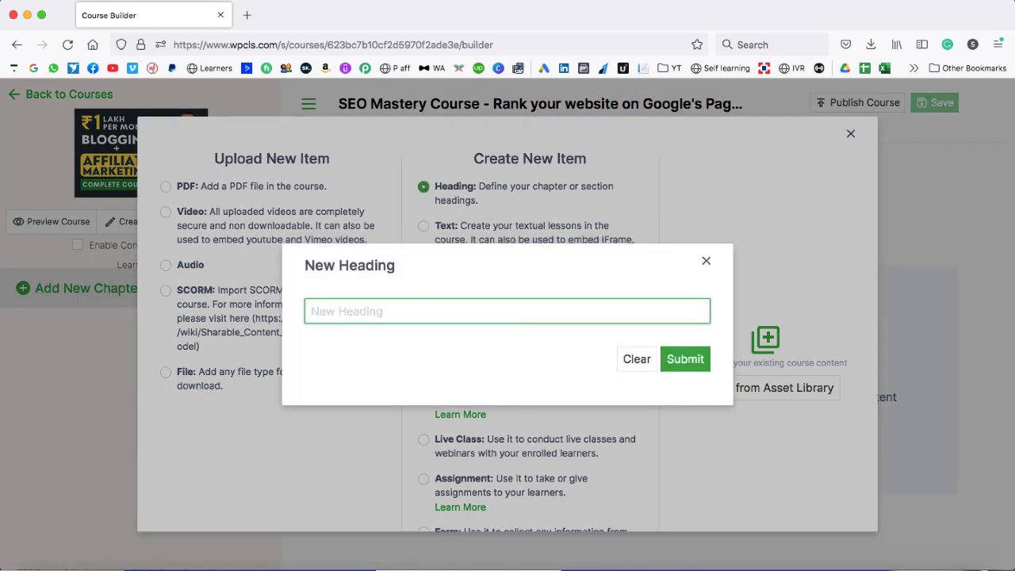
text(Getting started)
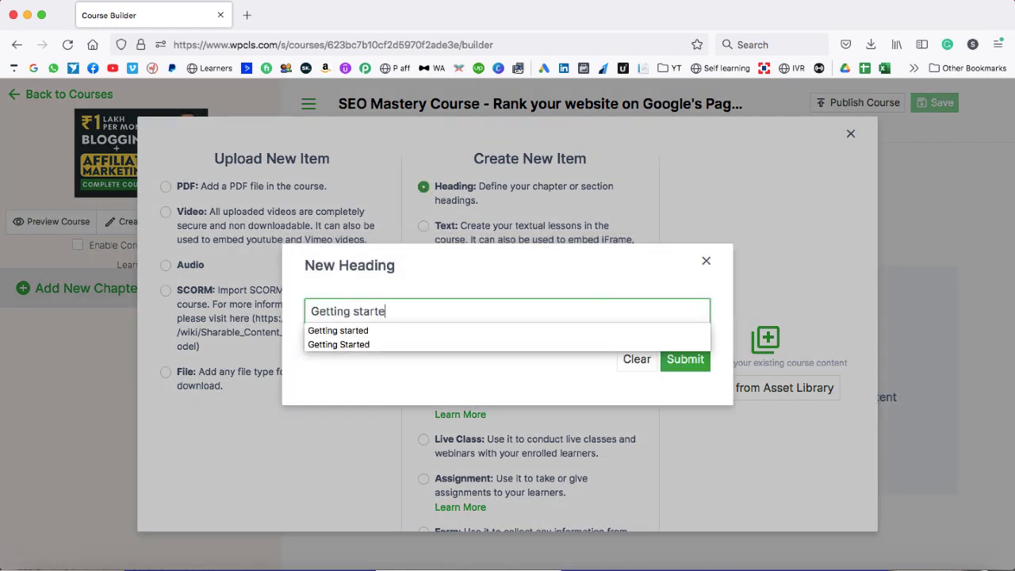
click(685, 360)
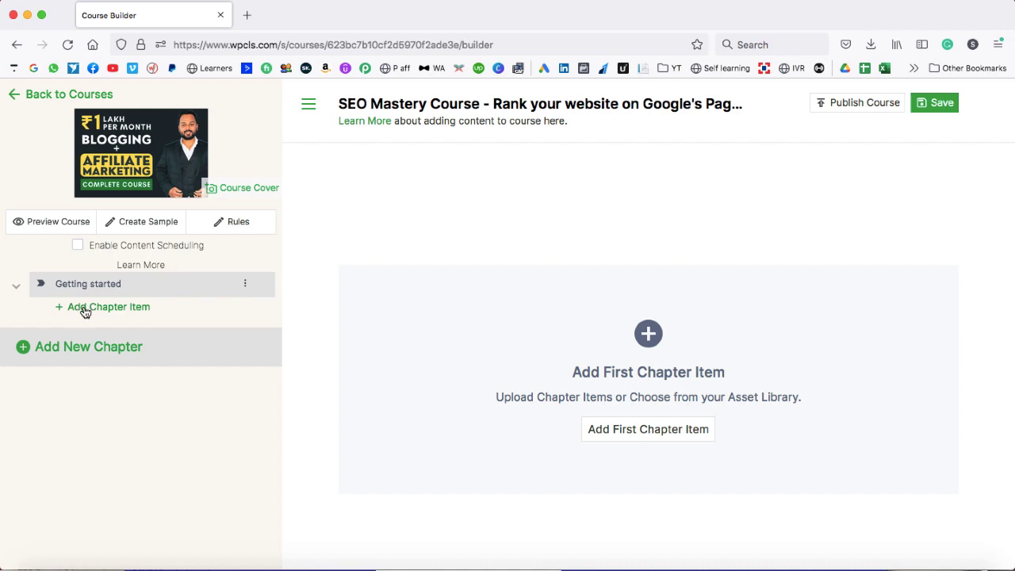
- Add a new Video item under the Getting started chapter
click(88, 309)
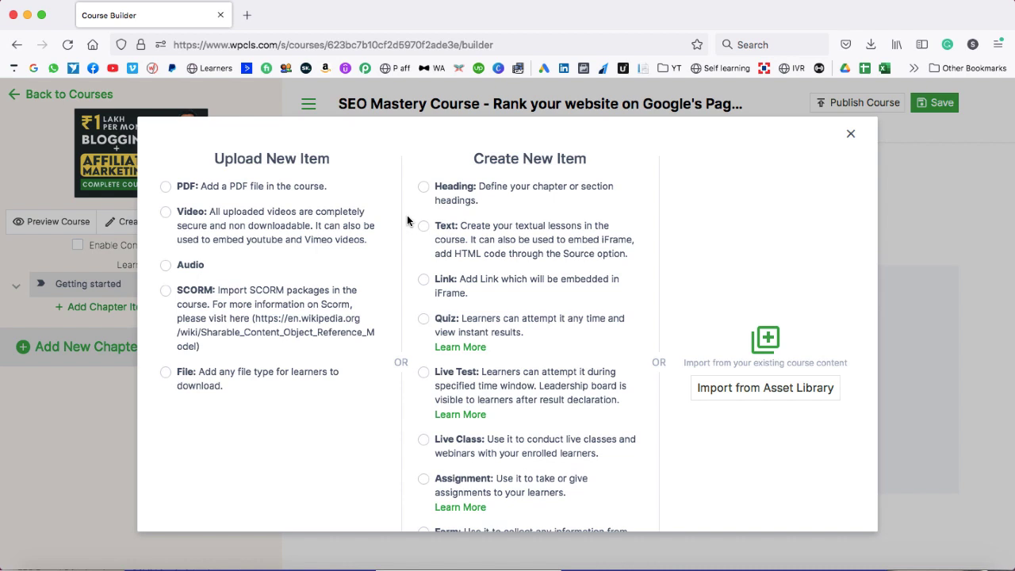
click(166, 212)
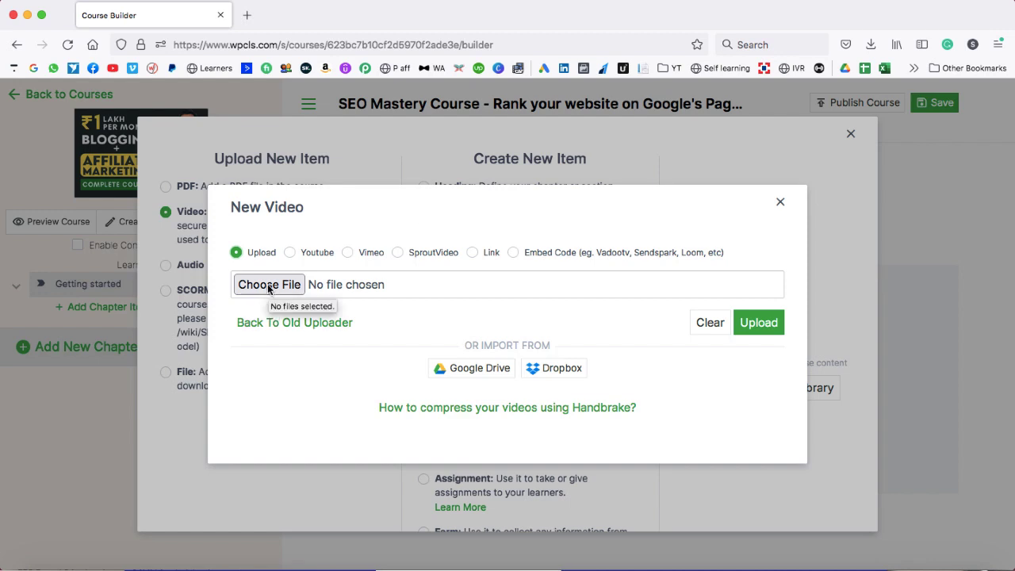
click(290, 254)
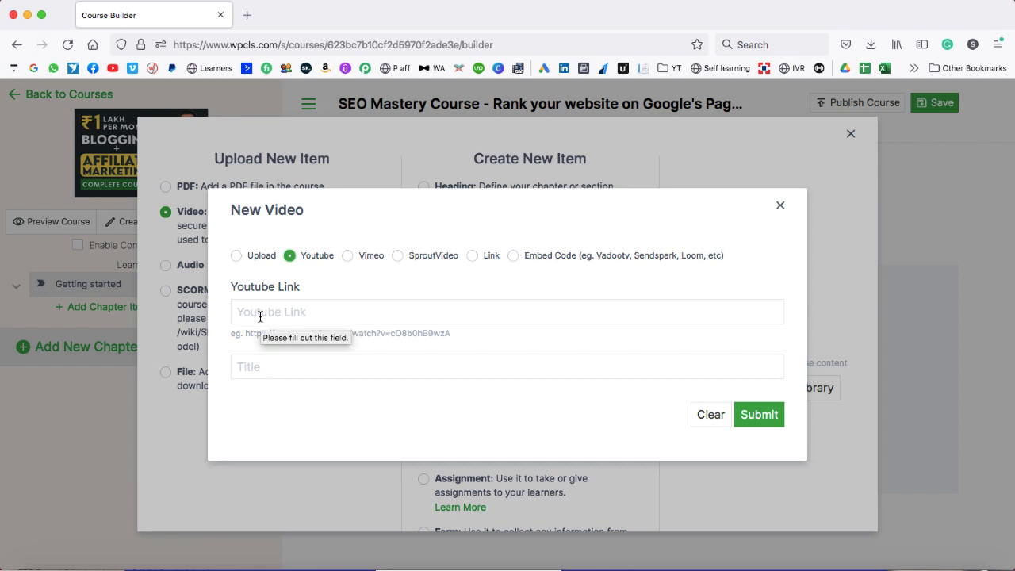
click(348, 256)
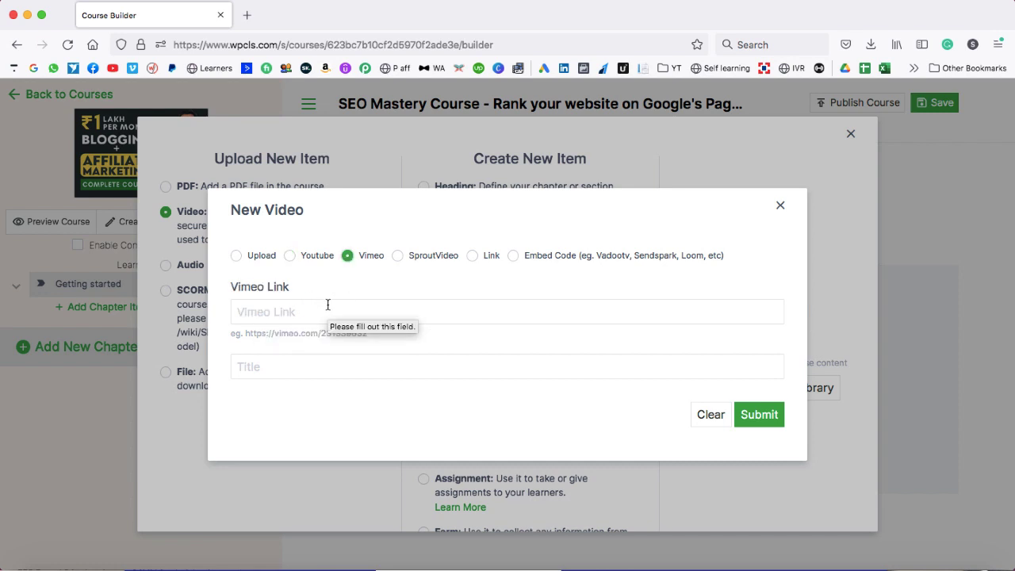
click(398, 257)
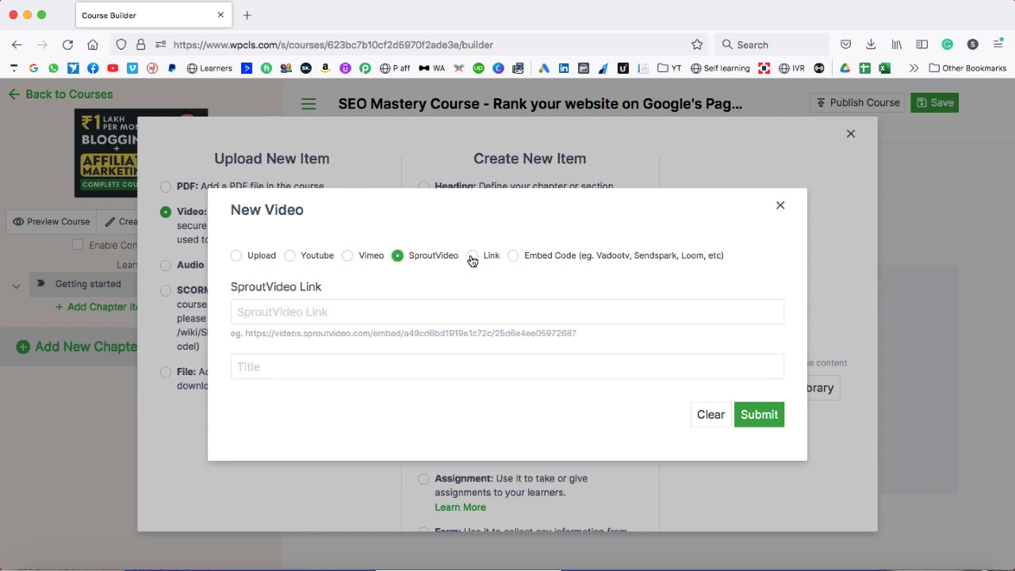
click(473, 256)
click(513, 256)
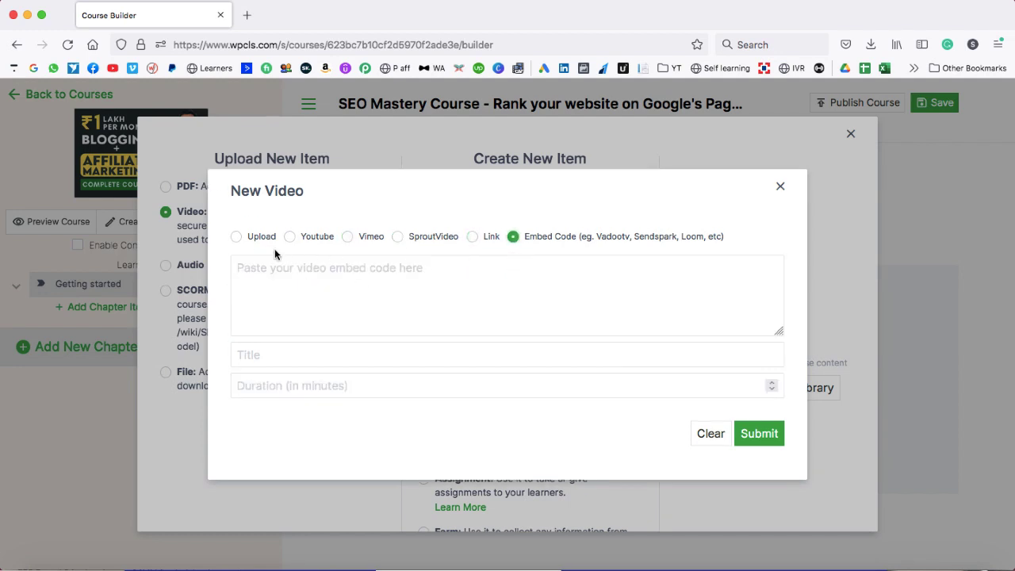
click(236, 236)
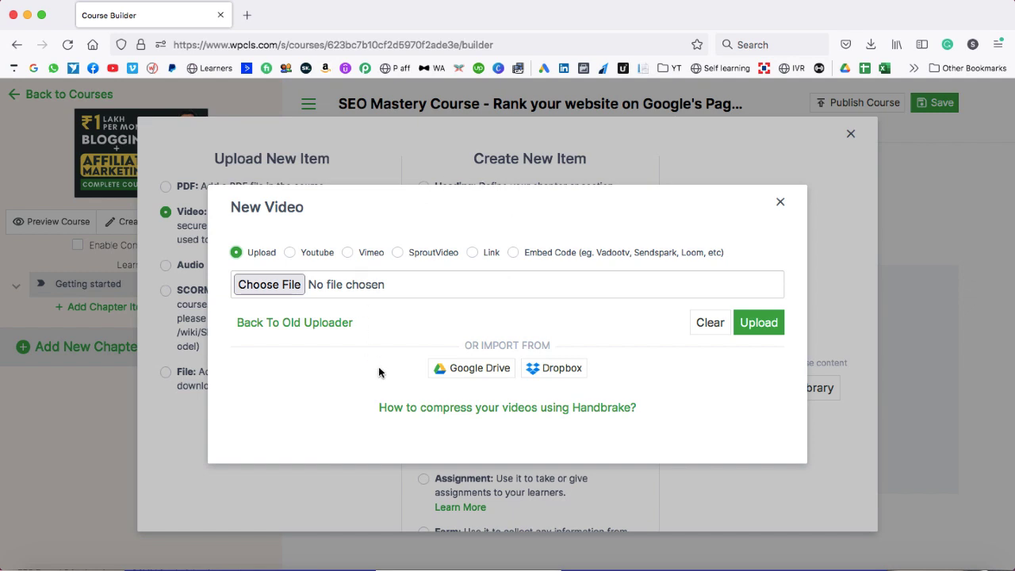
click(475, 371)
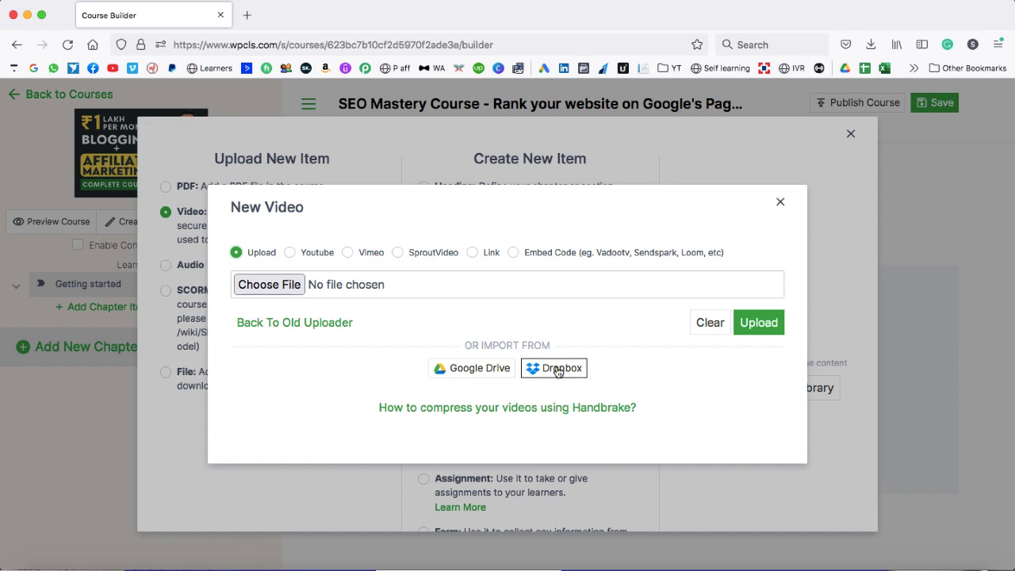
- Select Welcome to this Course.mp4 from the Google Drive 14 Days WordPress Micro Course folder
click(475, 373)
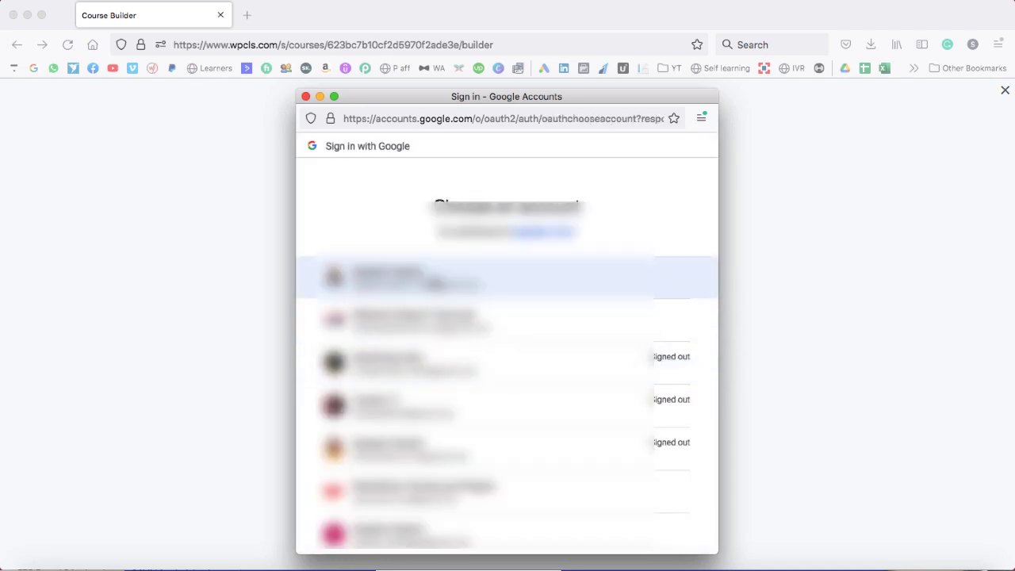
click(434, 282)
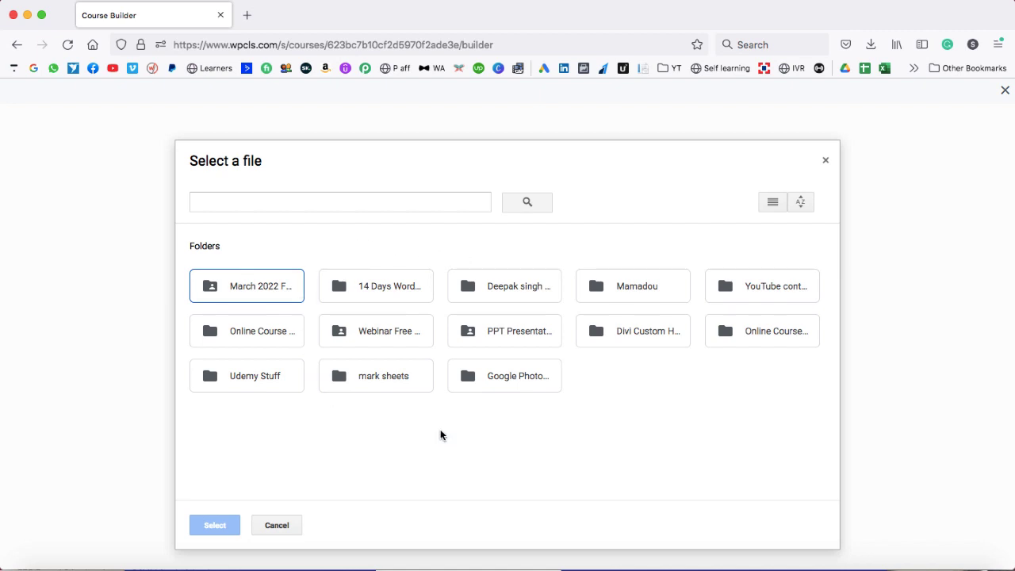
double_click(374, 290)
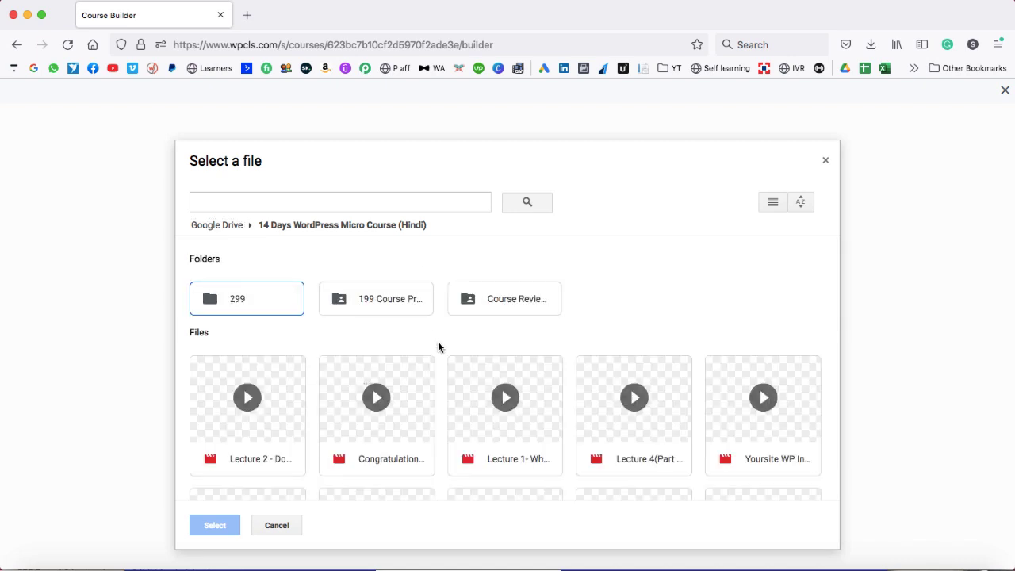
scroll(442, 346, down, 3)
click(272, 403)
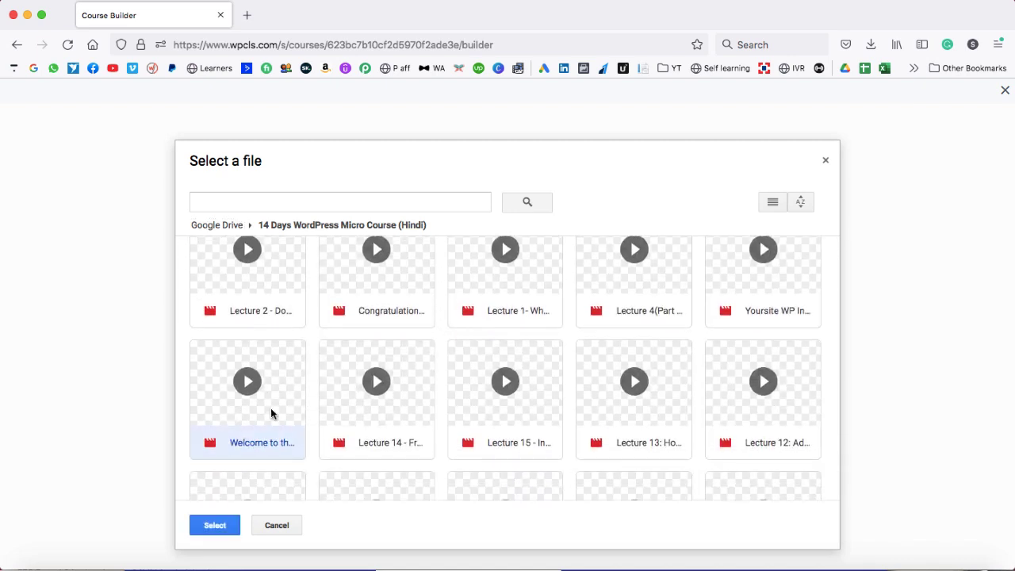
click(213, 526)
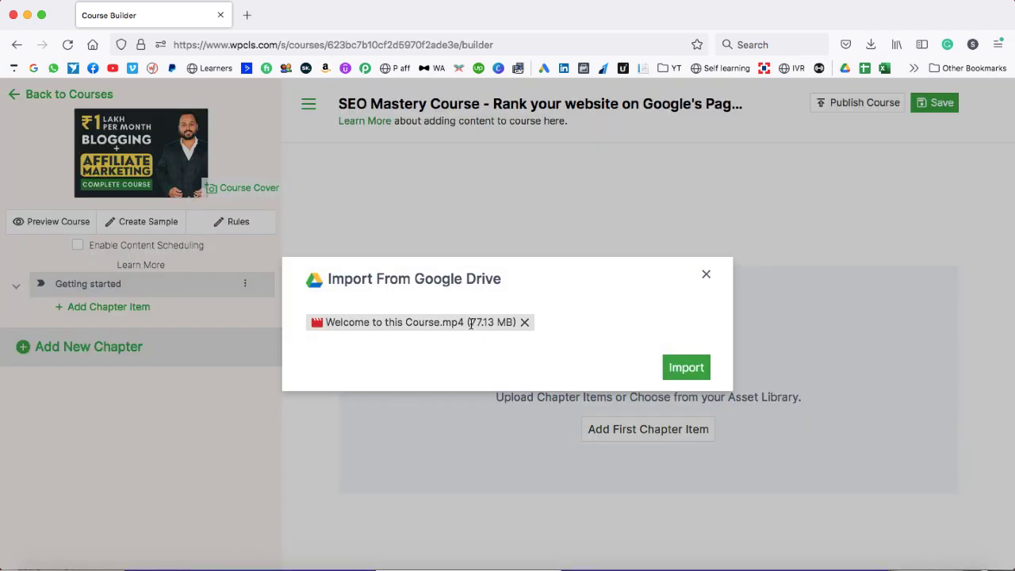
- Import the welcome video and tag it 'seo course, website ranking'
click(687, 367)
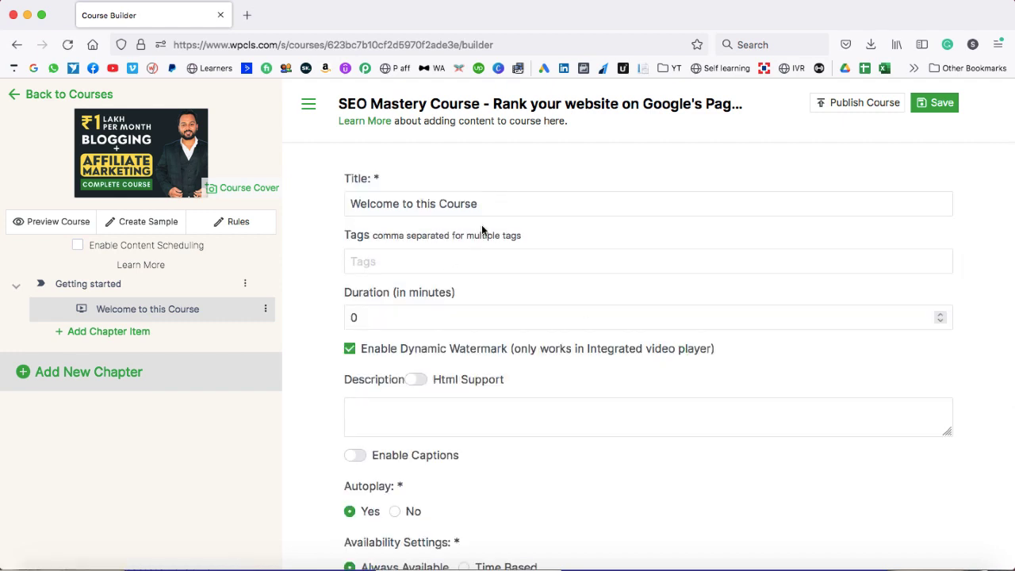
drag(489, 205, 346, 199)
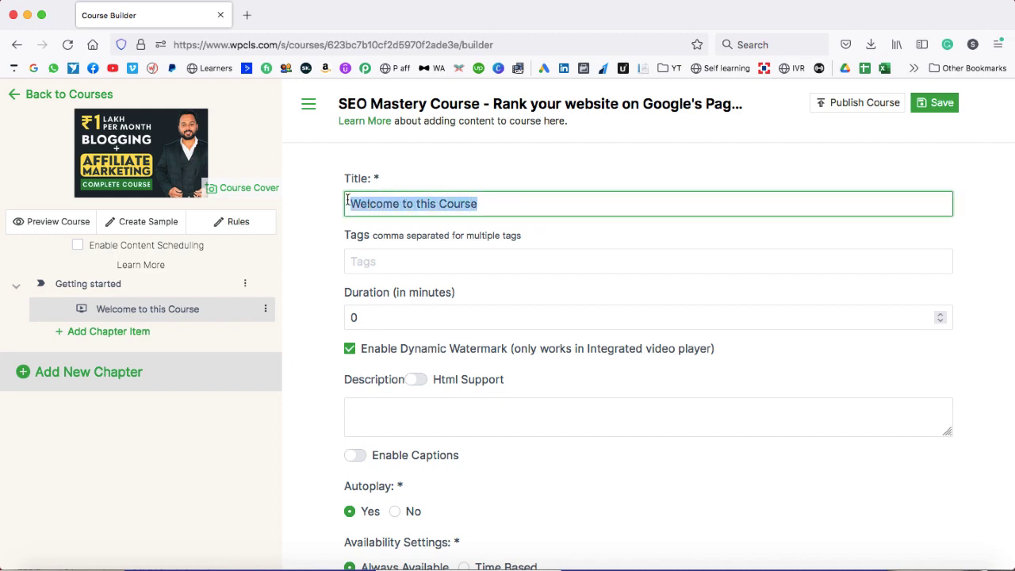
click(381, 262)
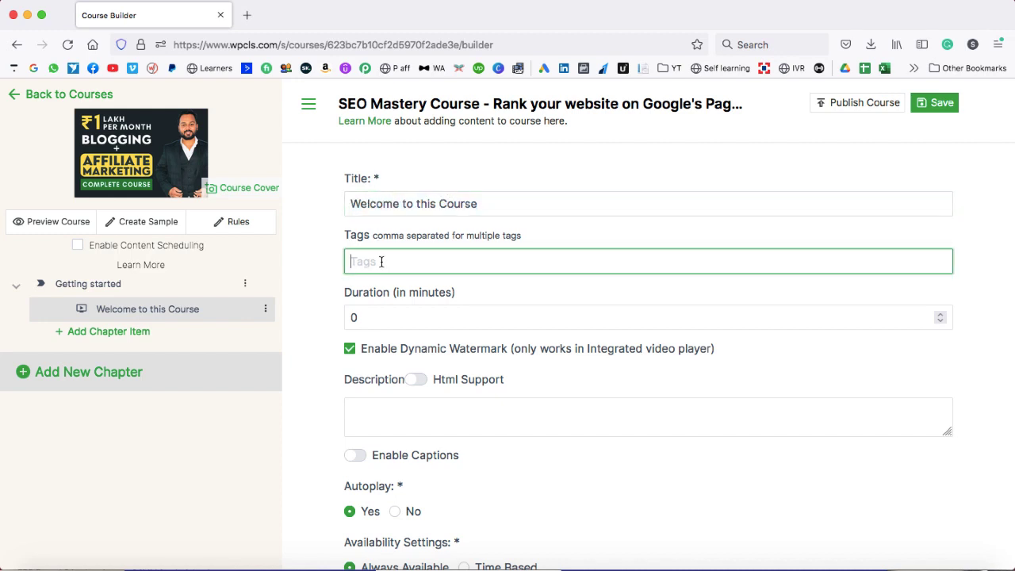
text(seo course, website ranking)
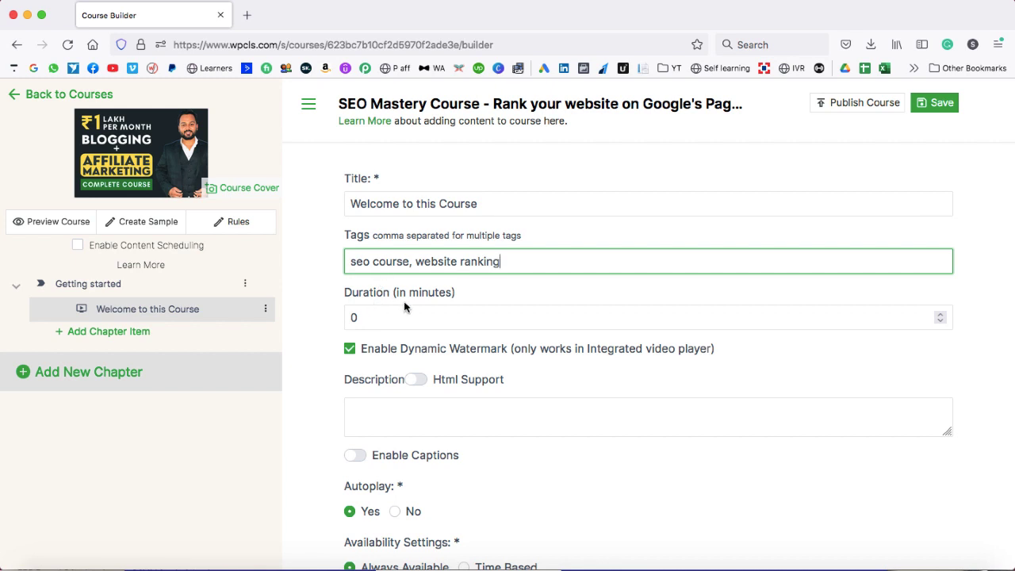
scroll(393, 317, down, 2)
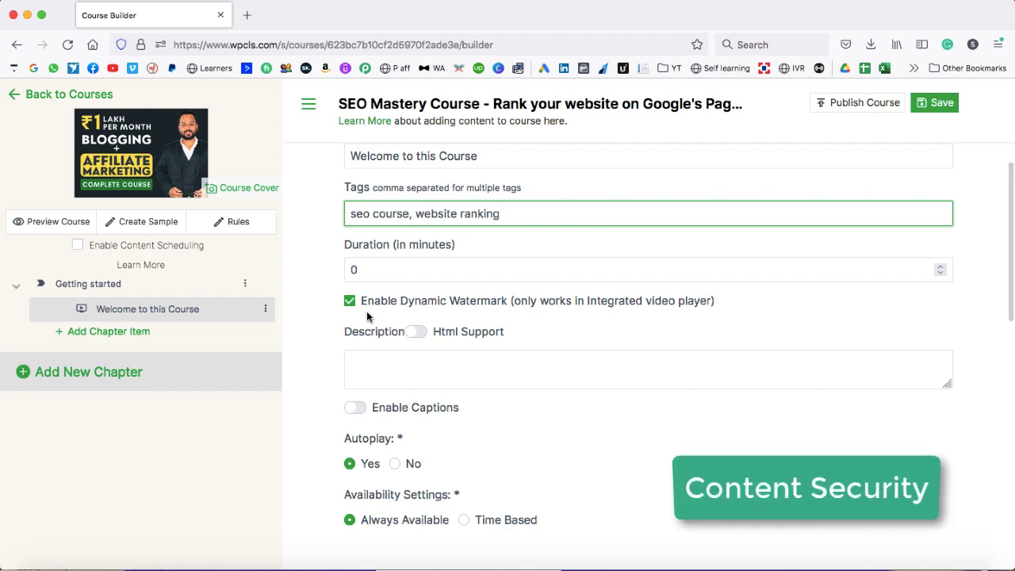
scroll(367, 315, up, 1)
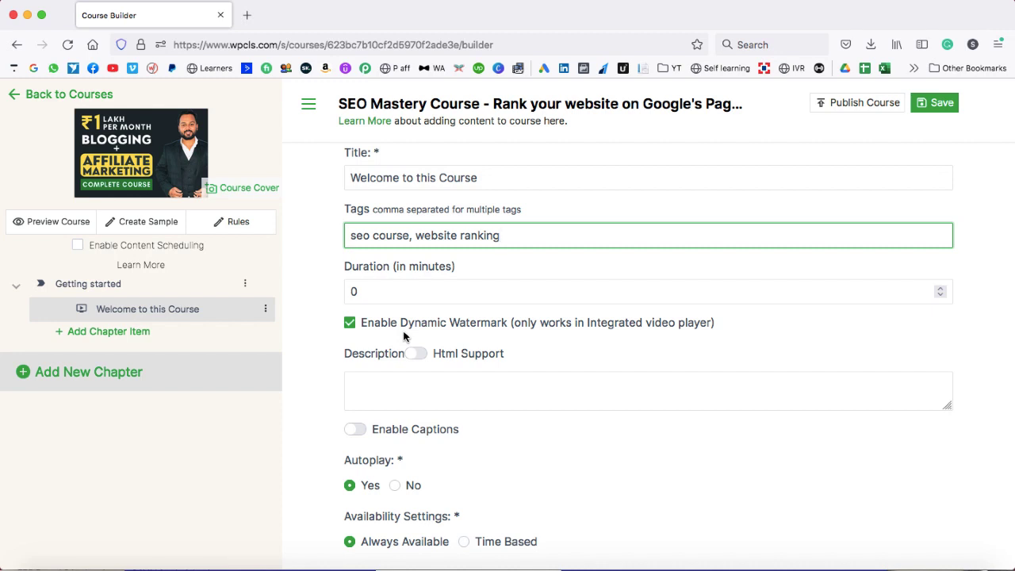
- Give the welcome lecture the description 'This is a welcome lecture.'
click(402, 387)
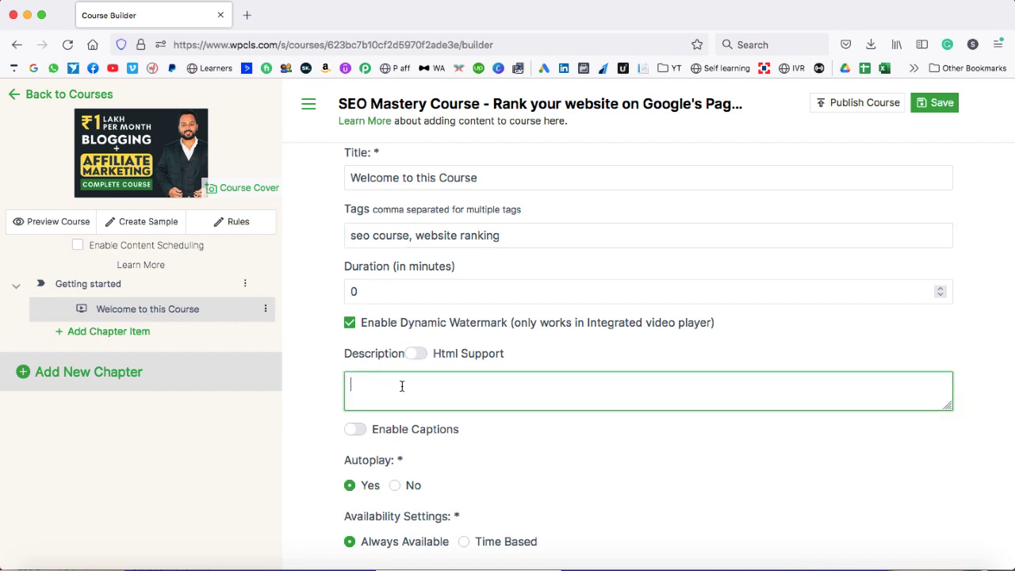
scroll(402, 389, down, 2)
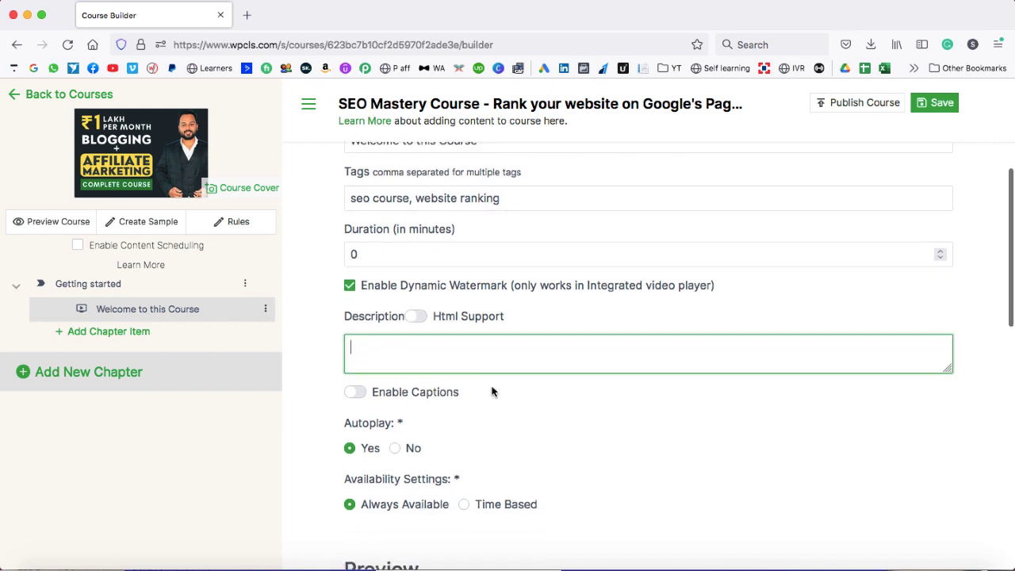
text(This is)
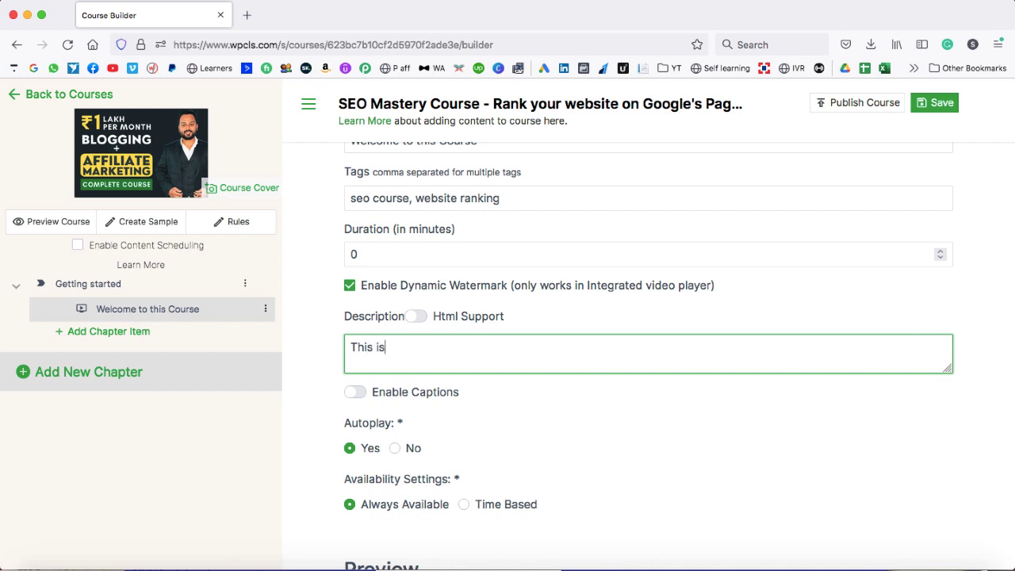
text( a welcome lecture.)
scroll(546, 408, down, 3)
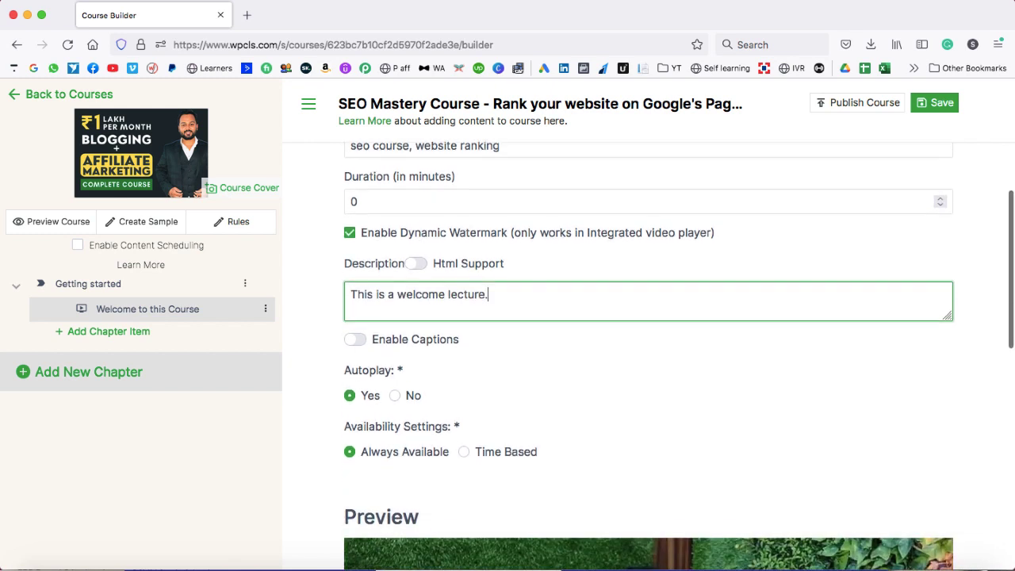
- Leave captions off and keep the lecture Always Available after trying Time Based availability
click(358, 302)
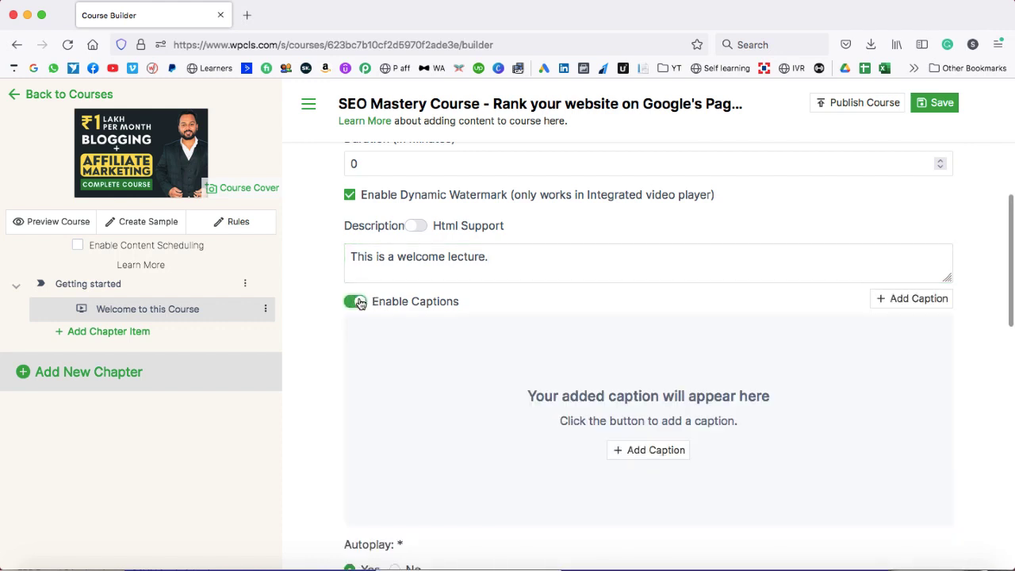
click(354, 301)
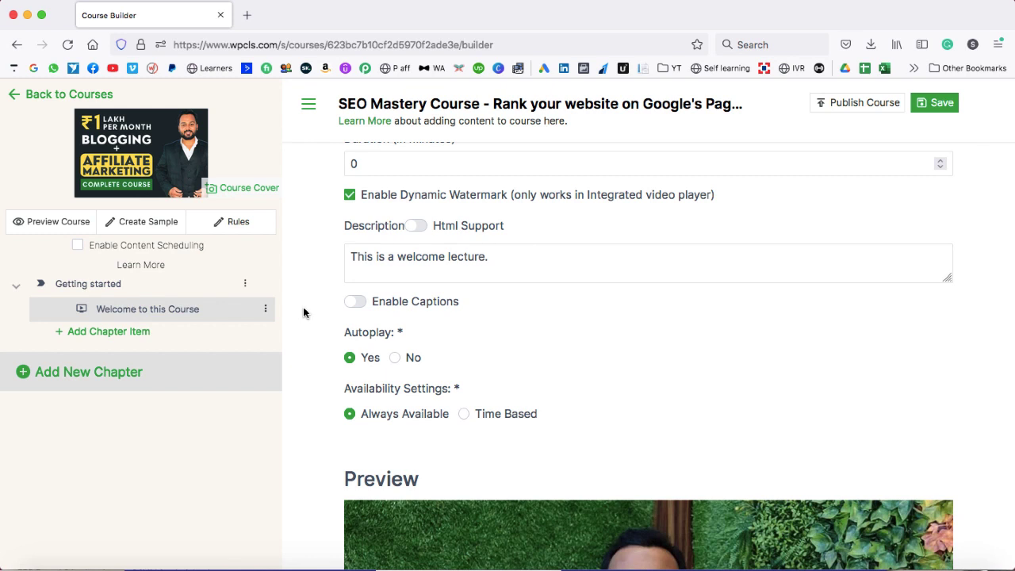
scroll(430, 361, down, 1)
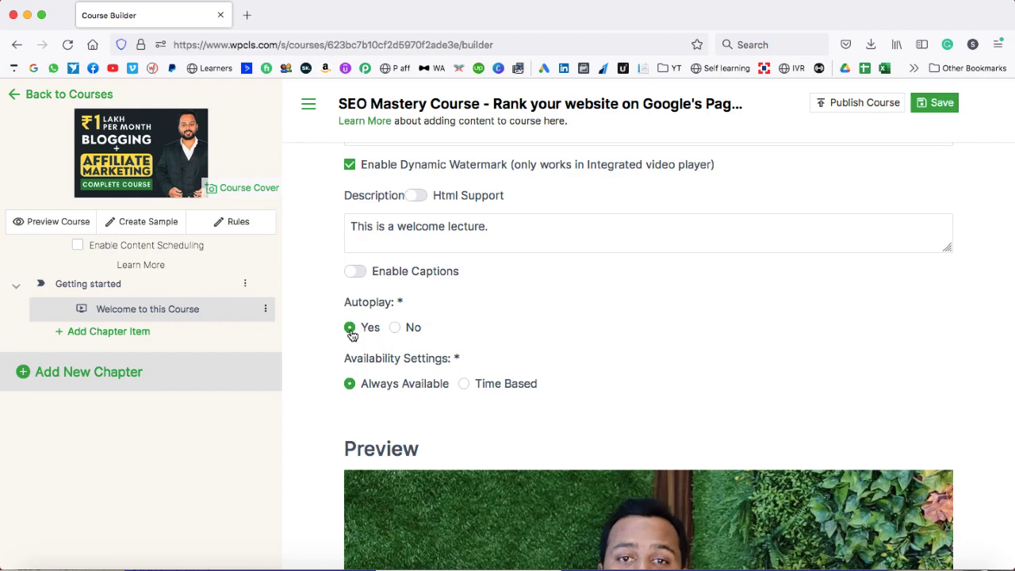
scroll(500, 309, down, 1)
scroll(476, 305, down, 2)
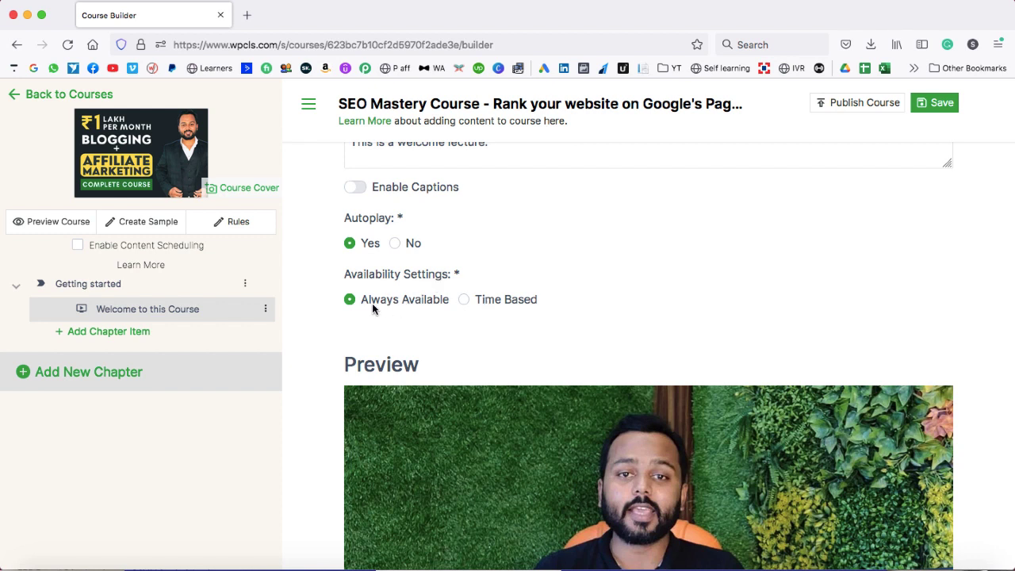
click(464, 300)
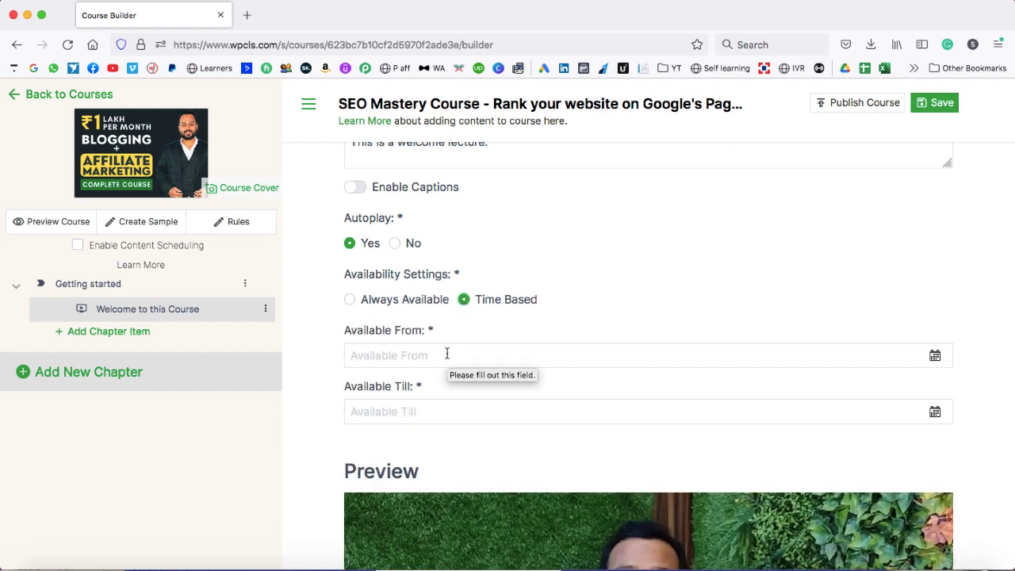
click(349, 300)
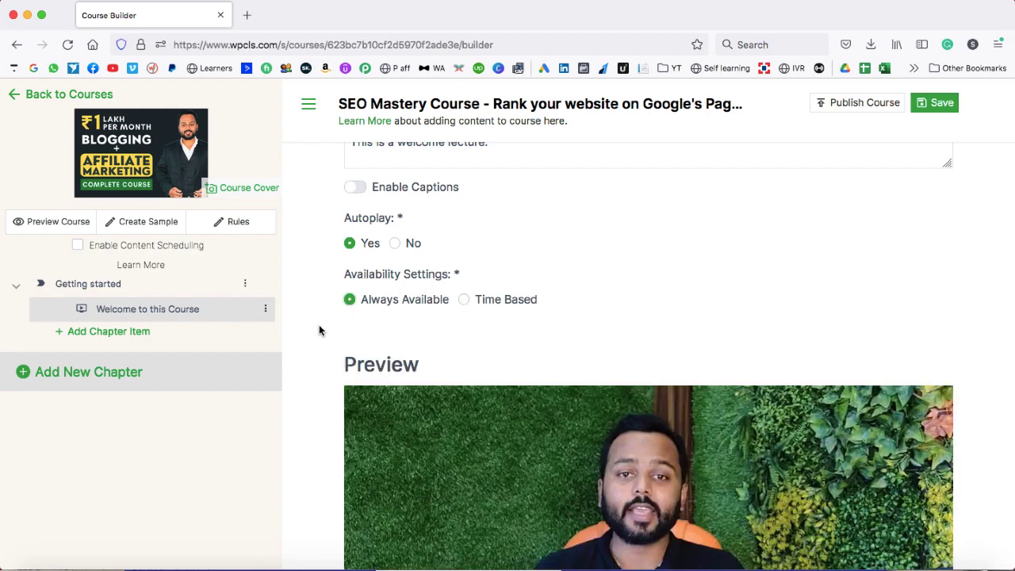
scroll(462, 420, down, 5)
scroll(549, 423, down, 3)
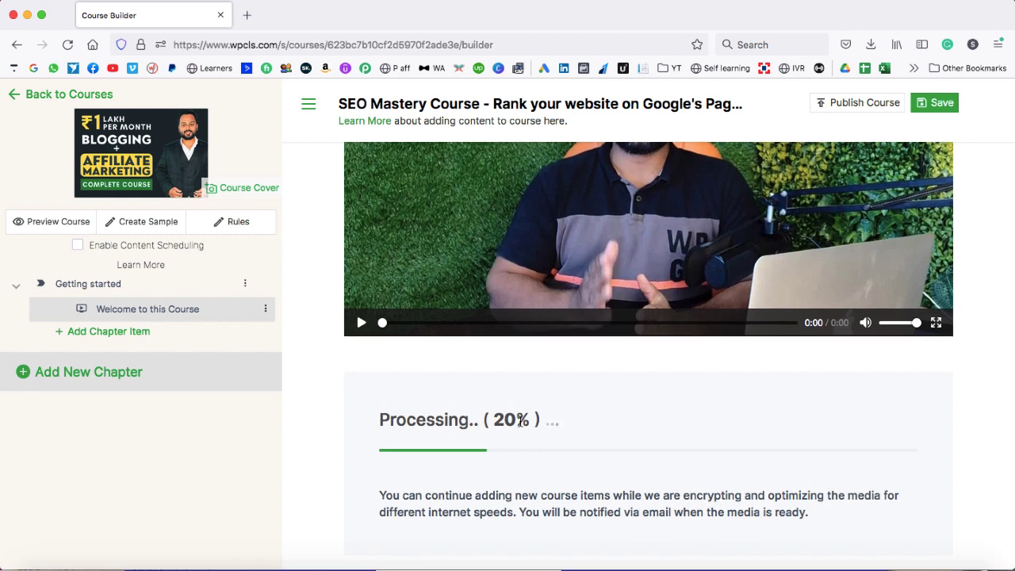
- Save the lecture changes, dismiss the video-item dialogs, and bring up the Add New Chapter chooser
click(938, 102)
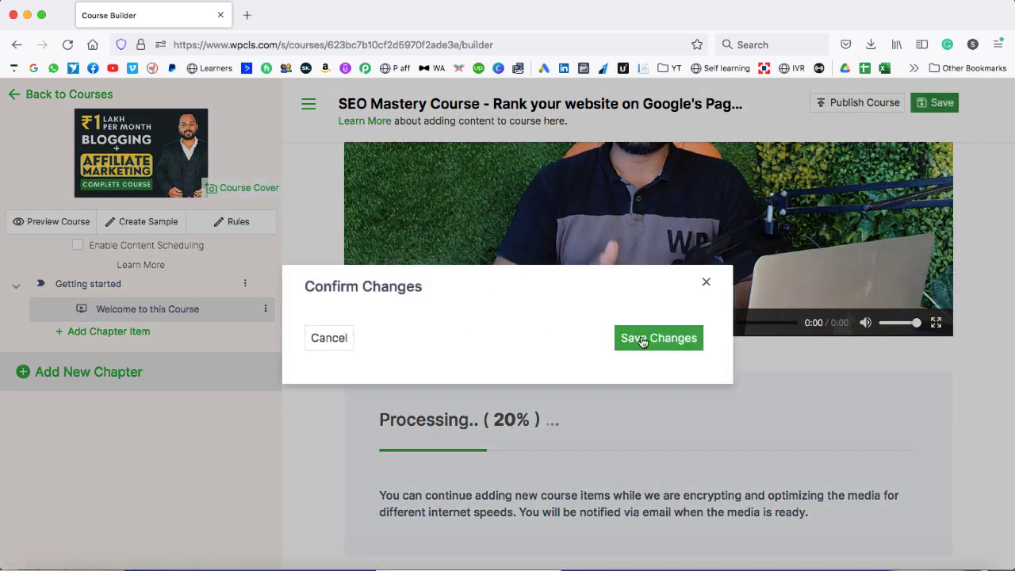
click(657, 340)
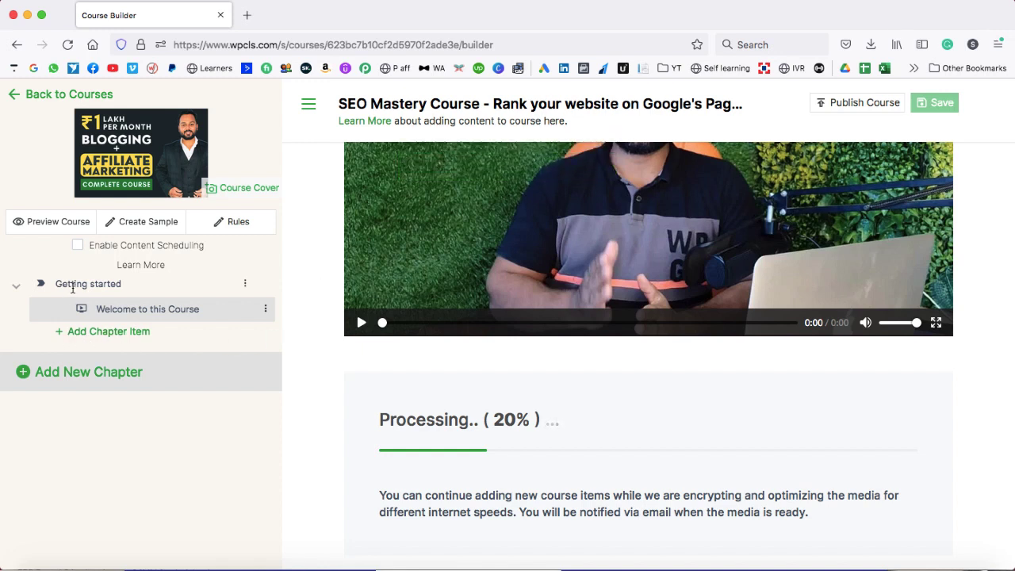
click(93, 333)
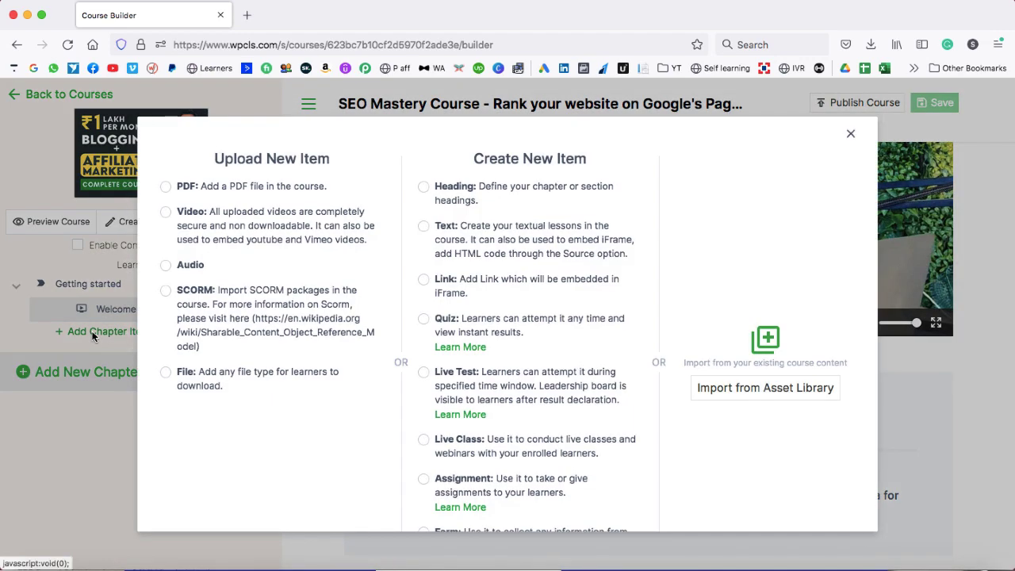
click(166, 212)
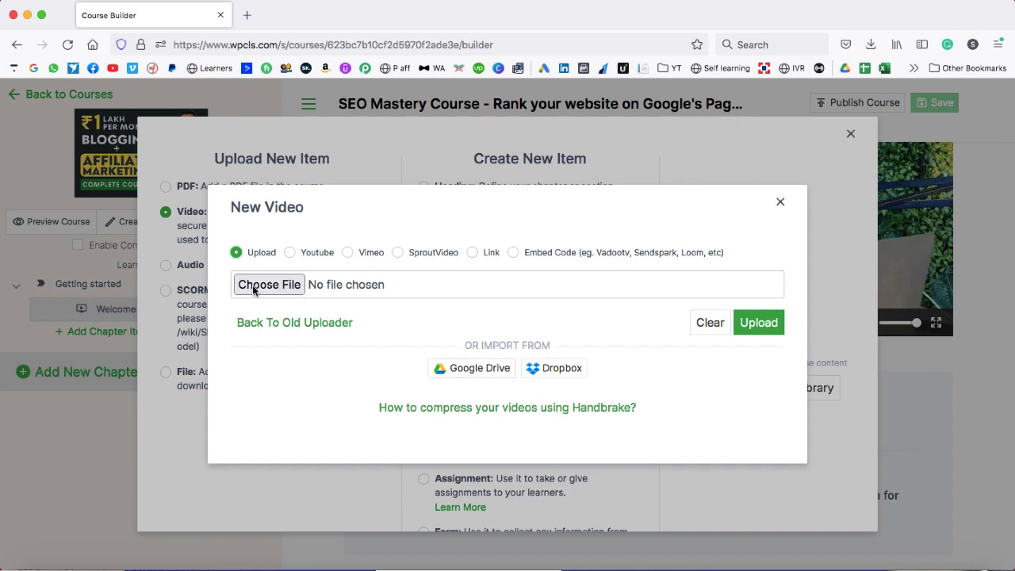
click(780, 203)
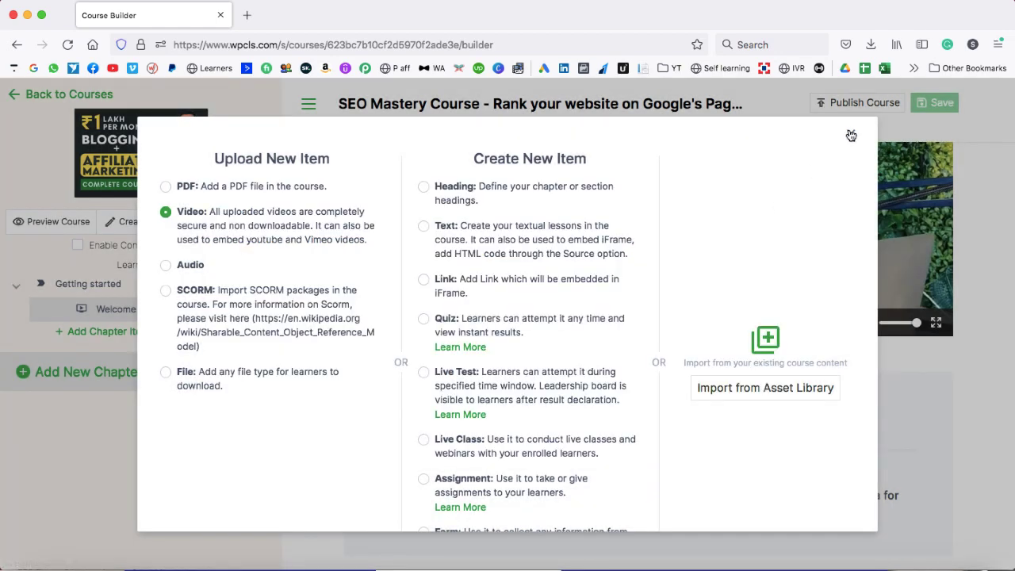
click(851, 136)
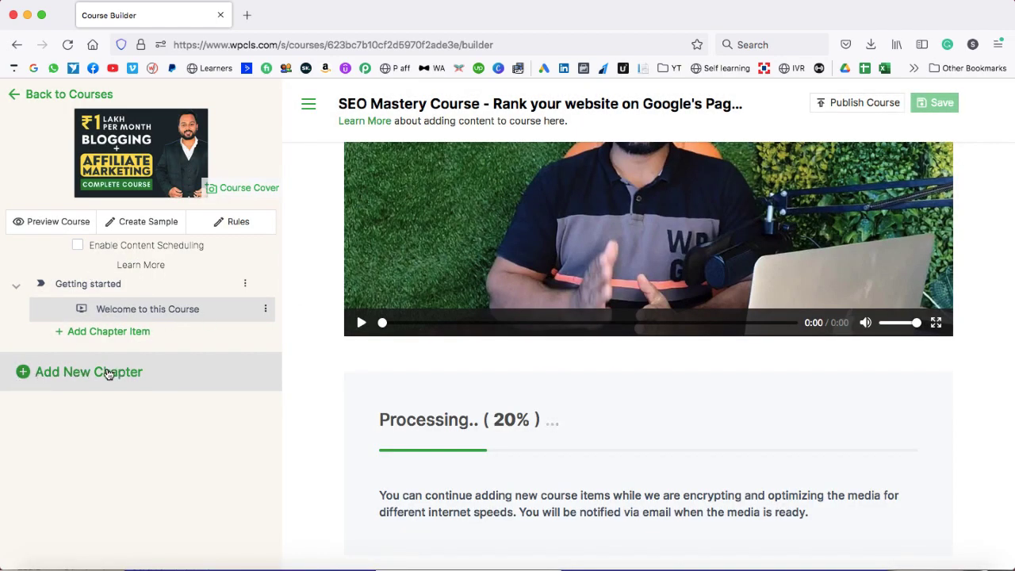
click(81, 373)
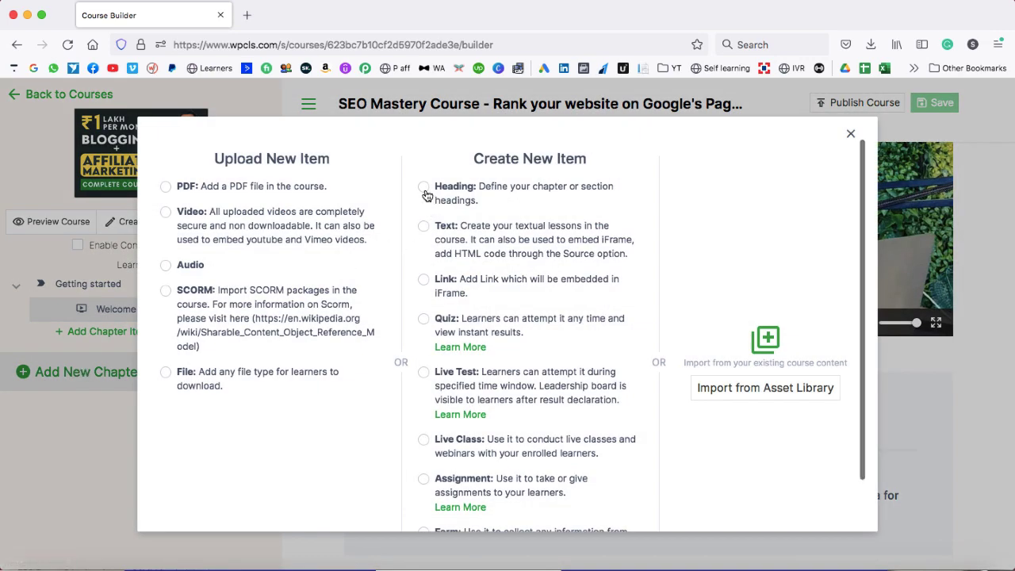
- Add an 'Introduction' chapter heading below Getting started, then head back to the courses list
click(425, 188)
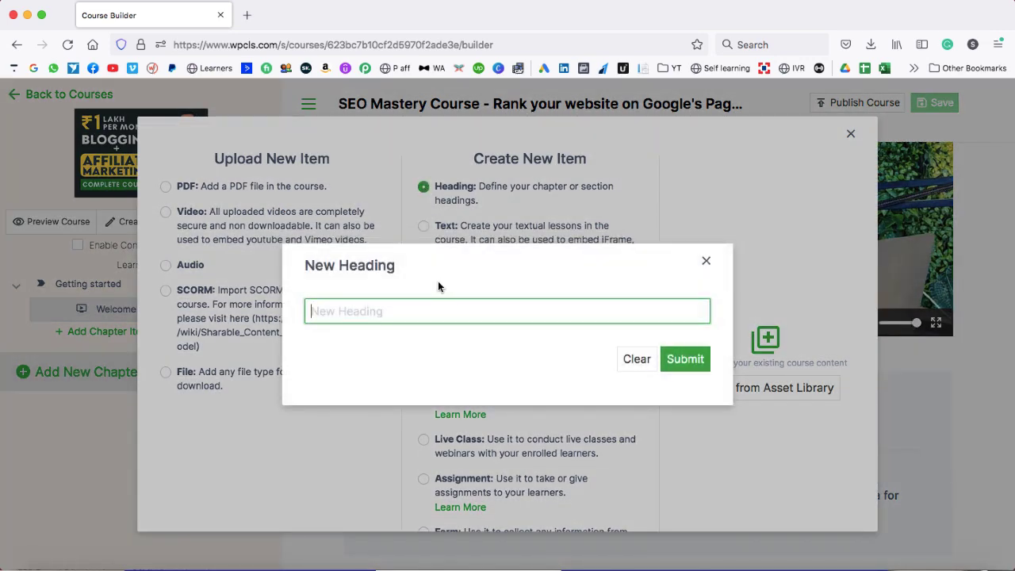
text(Introduction)
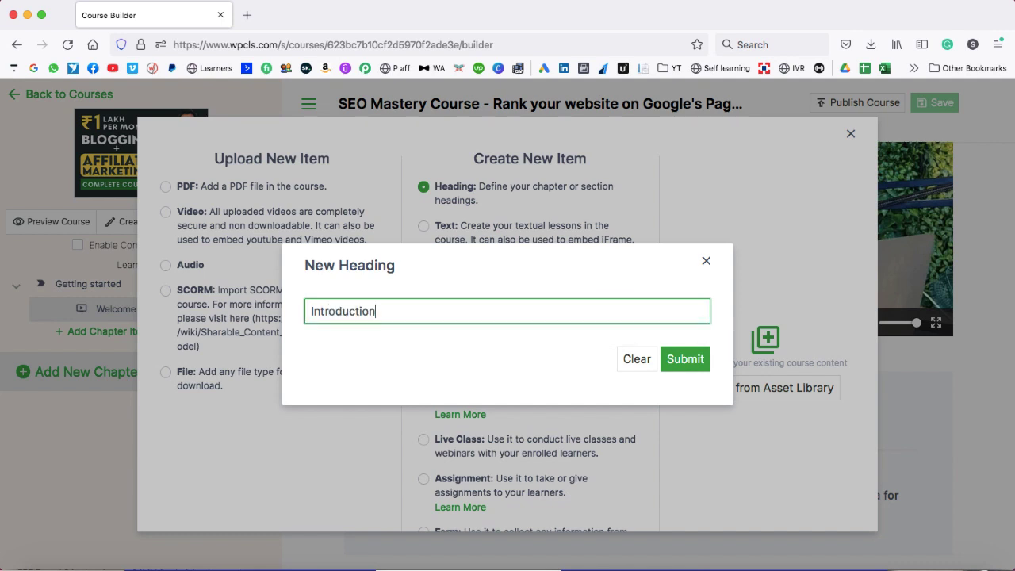
click(696, 363)
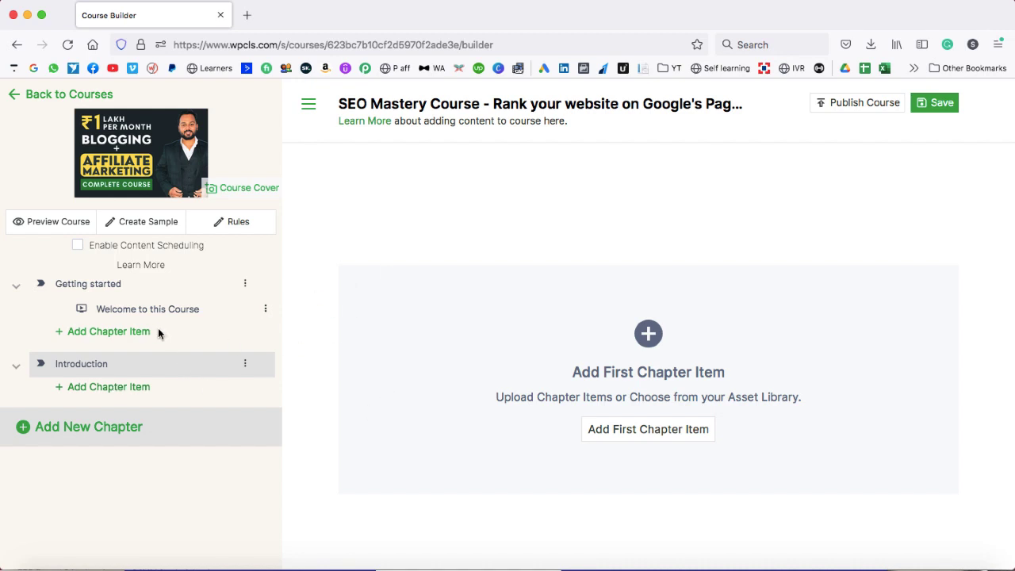
click(48, 94)
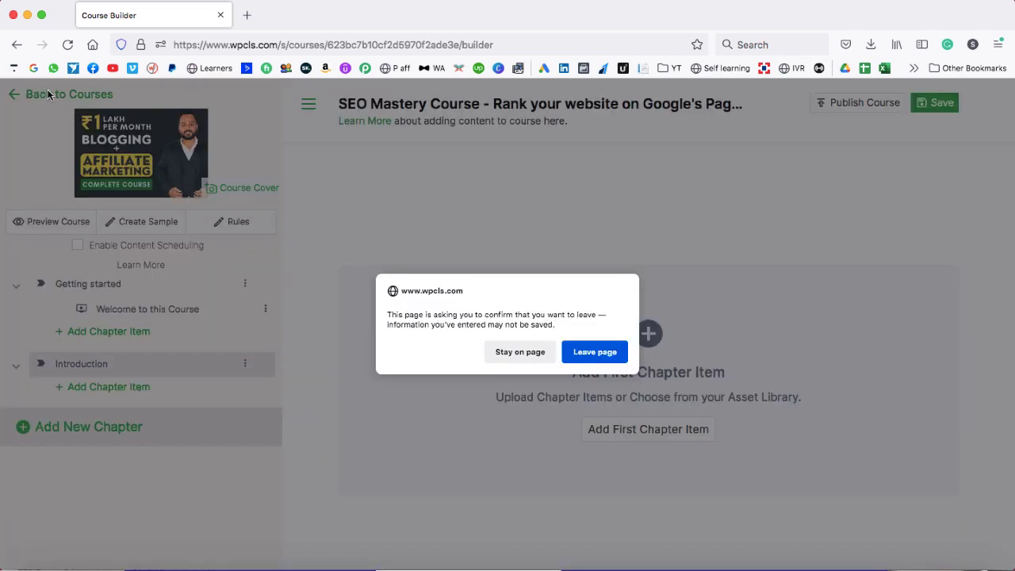
- Confirm leaving the builder and open the SEO Mastery Course's Information page in a new tab
click(590, 349)
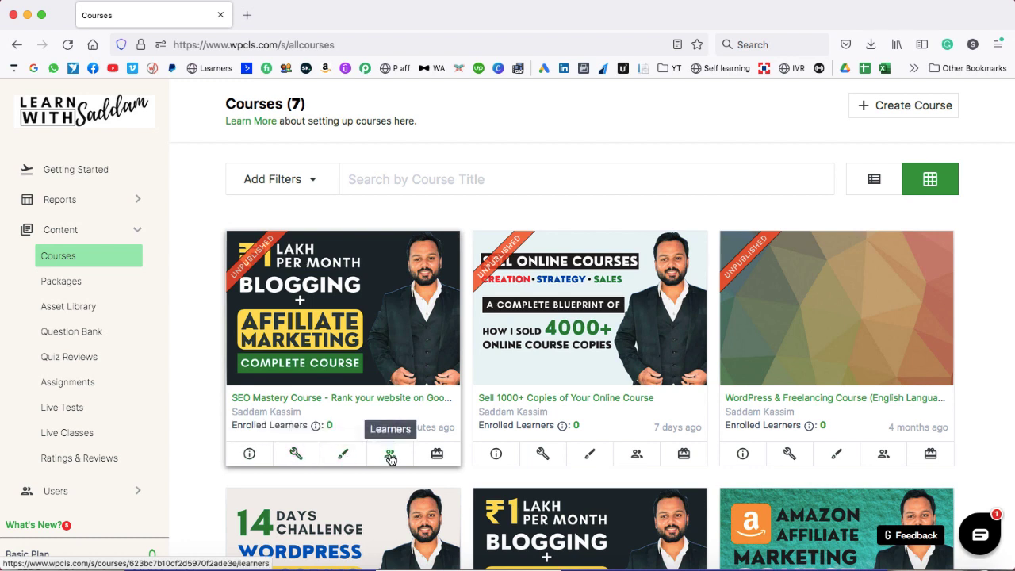
click(249, 454)
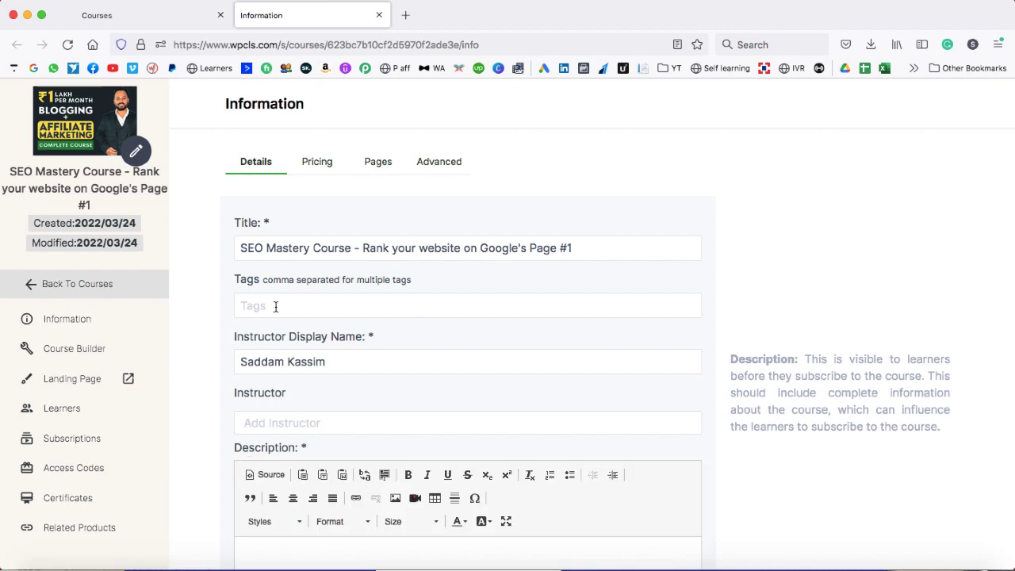
scroll(219, 321, down, 5)
click(305, 333)
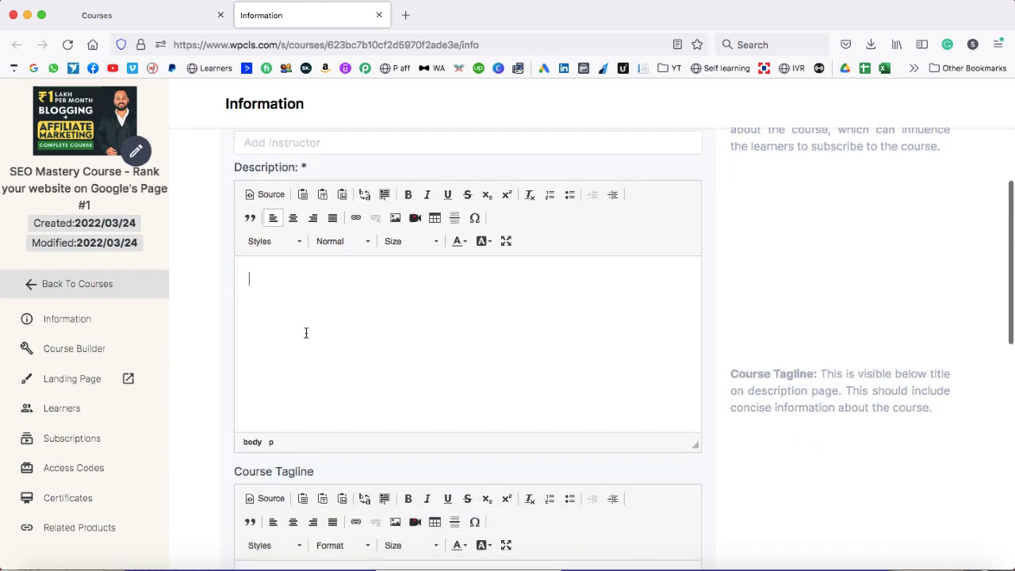
scroll(234, 323, down, 4)
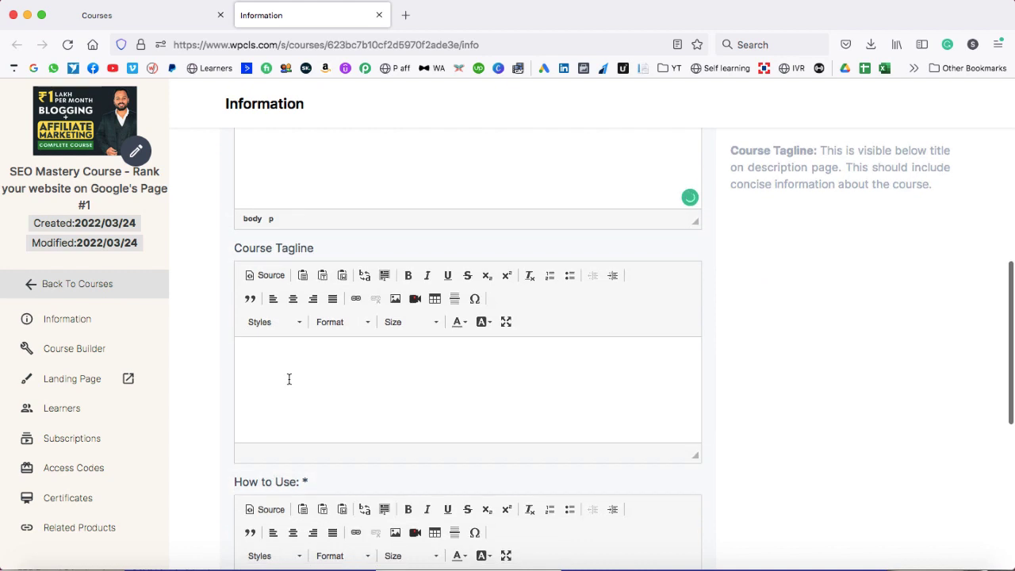
click(288, 379)
scroll(289, 379, down, 4)
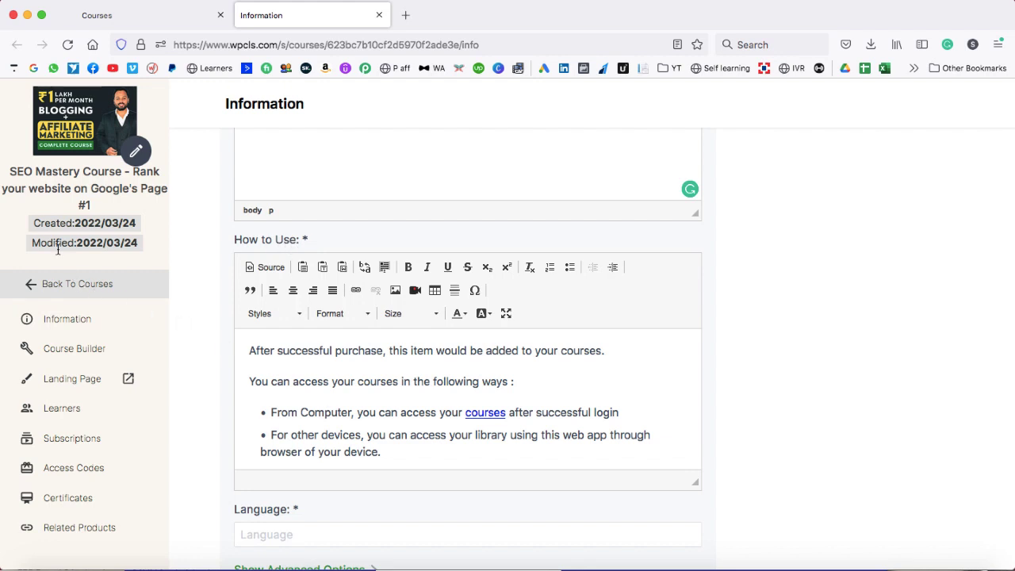
drag(34, 223, 133, 225)
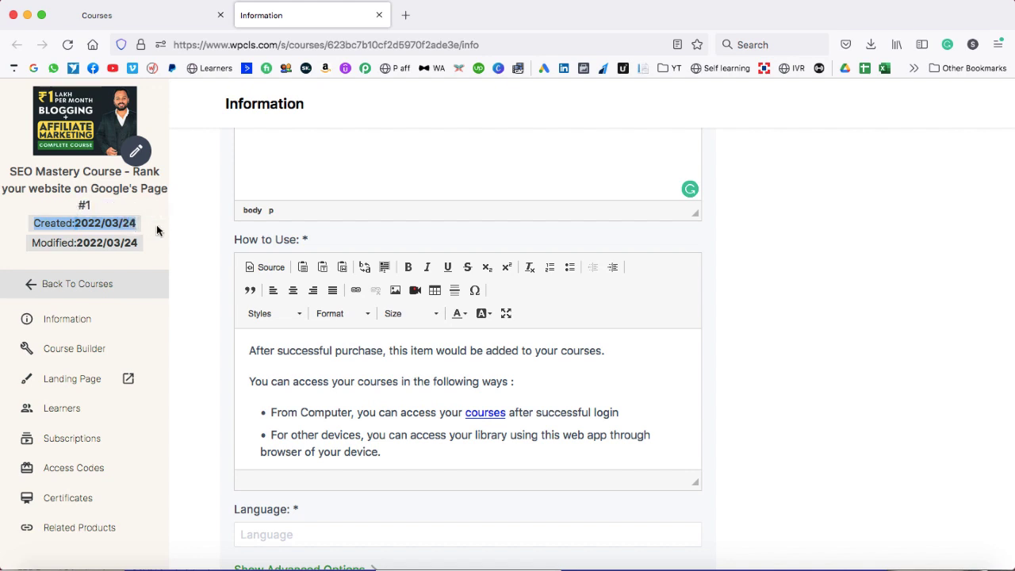
click(158, 229)
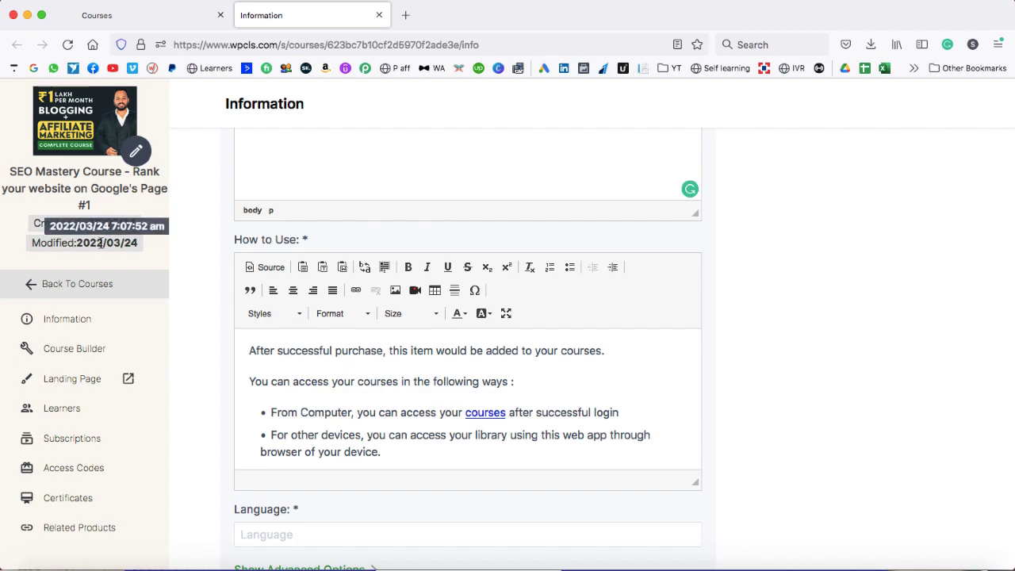
scroll(184, 249, up, 10)
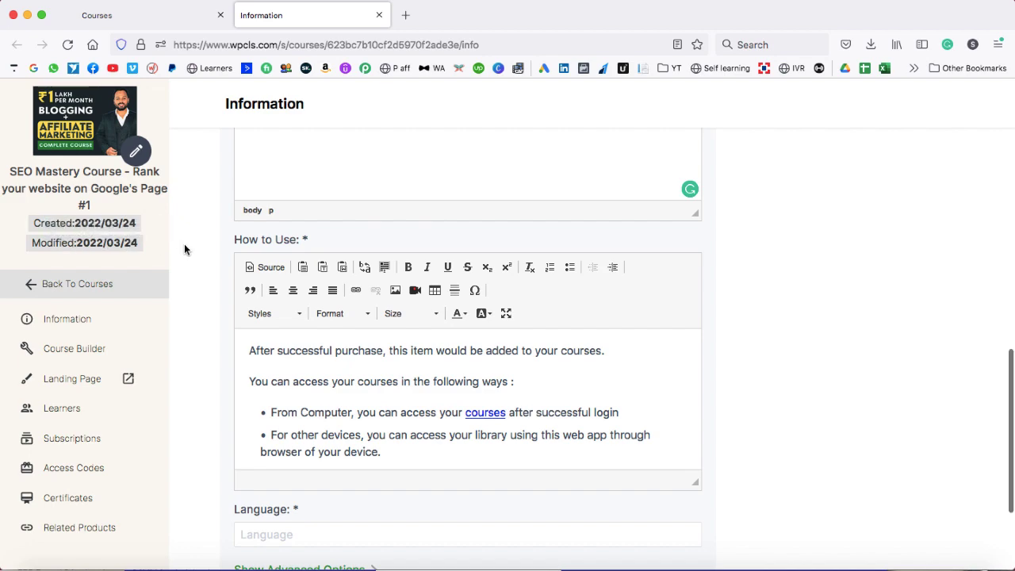
scroll(184, 250, up, 3)
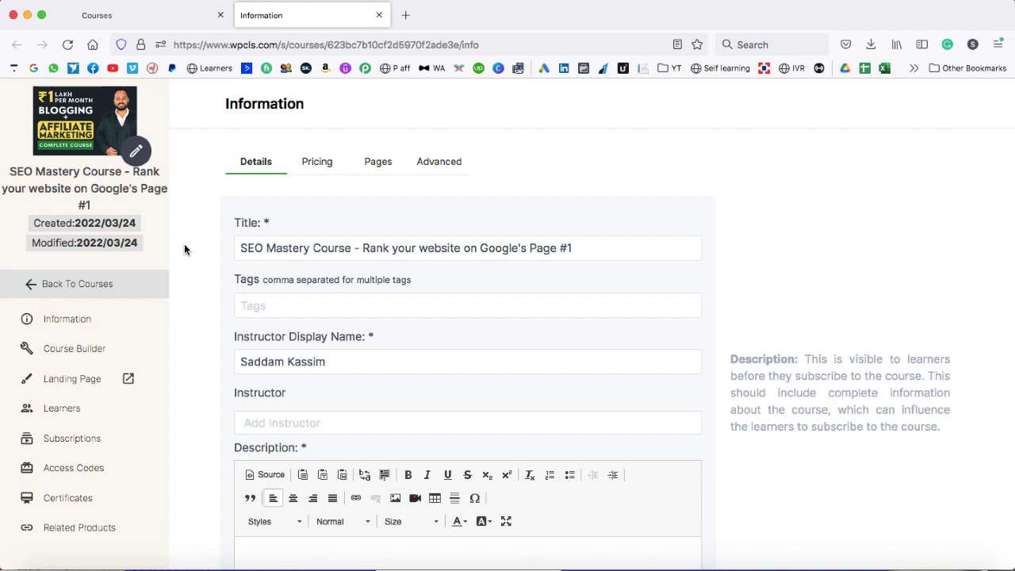
- Open the course's Pricing settings and list it for sale on the Website
click(318, 168)
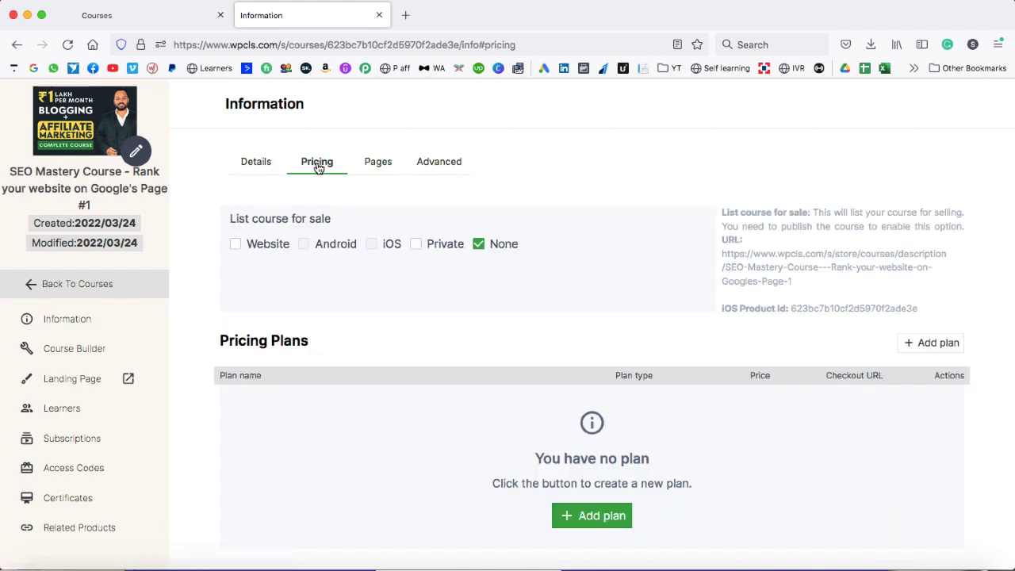
click(236, 245)
scroll(557, 309, down, 2)
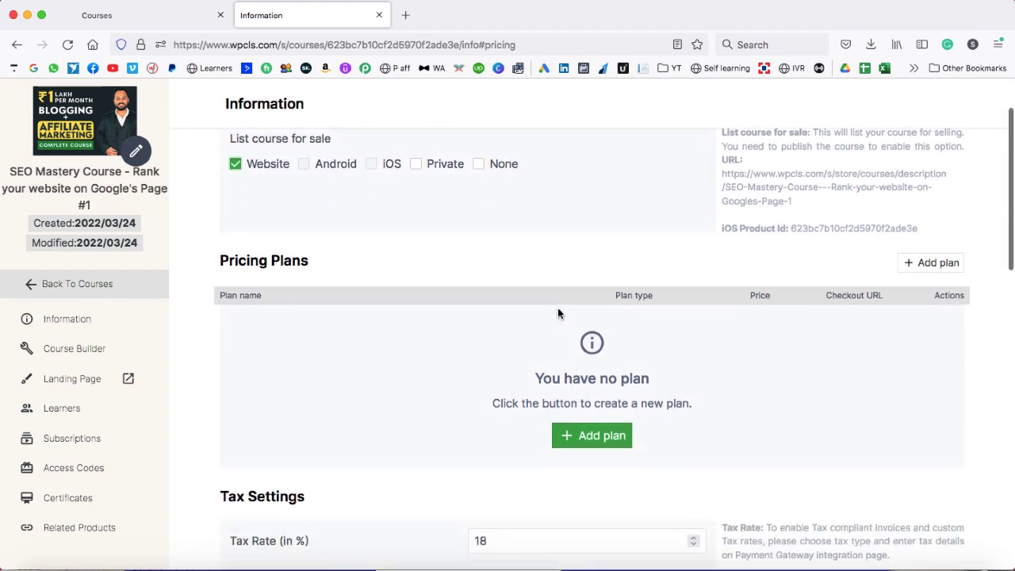
- Start a plan named 'Free for everyone' with unlimited access, then switch to One time payment
click(590, 430)
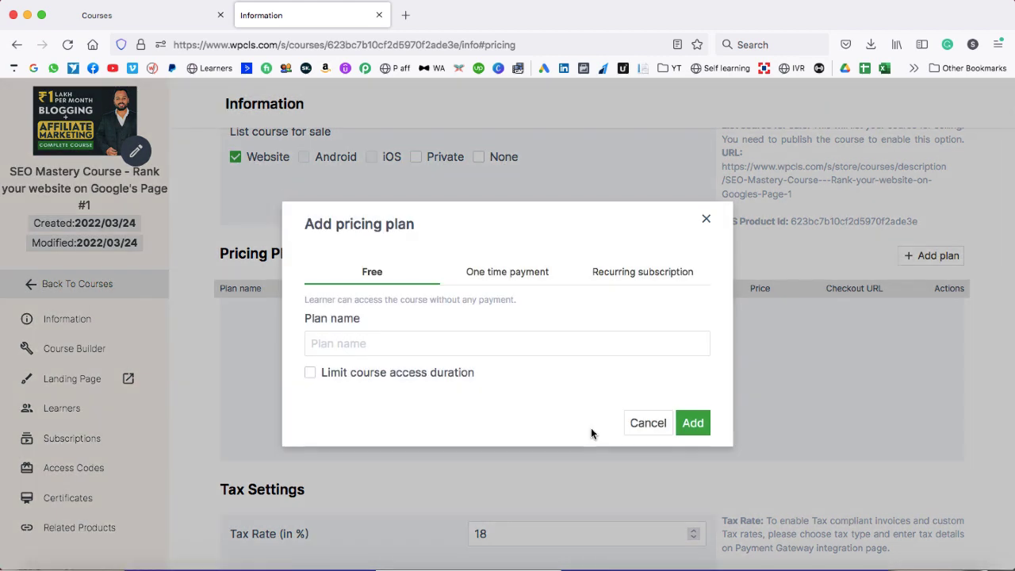
click(378, 343)
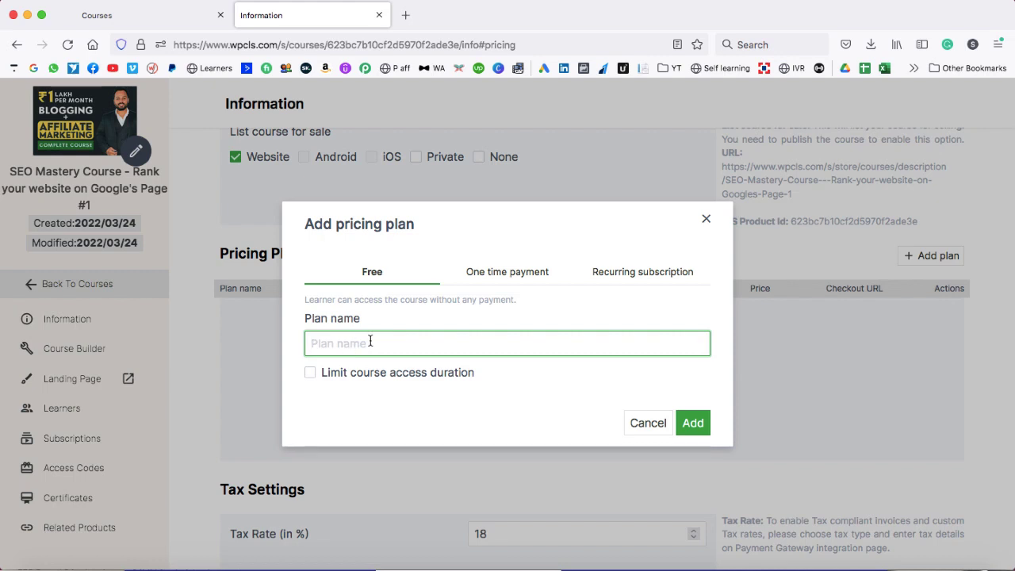
text(Free for every)
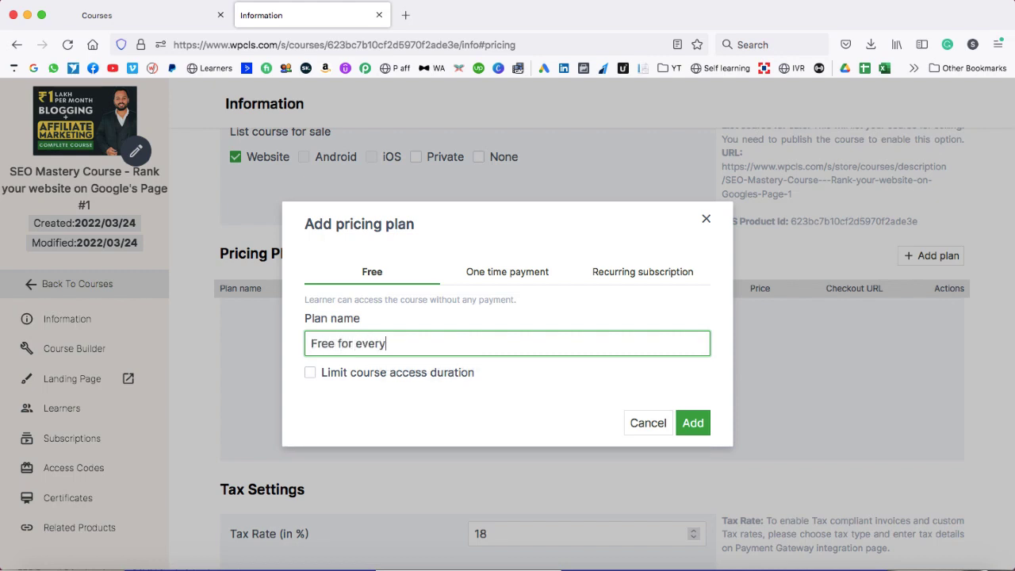
text(one)
click(310, 374)
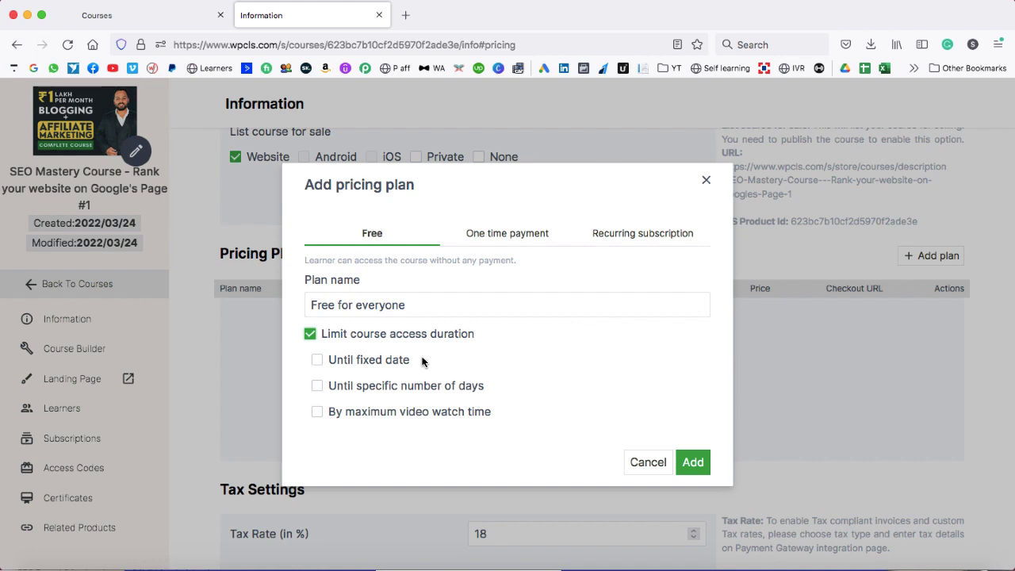
click(310, 333)
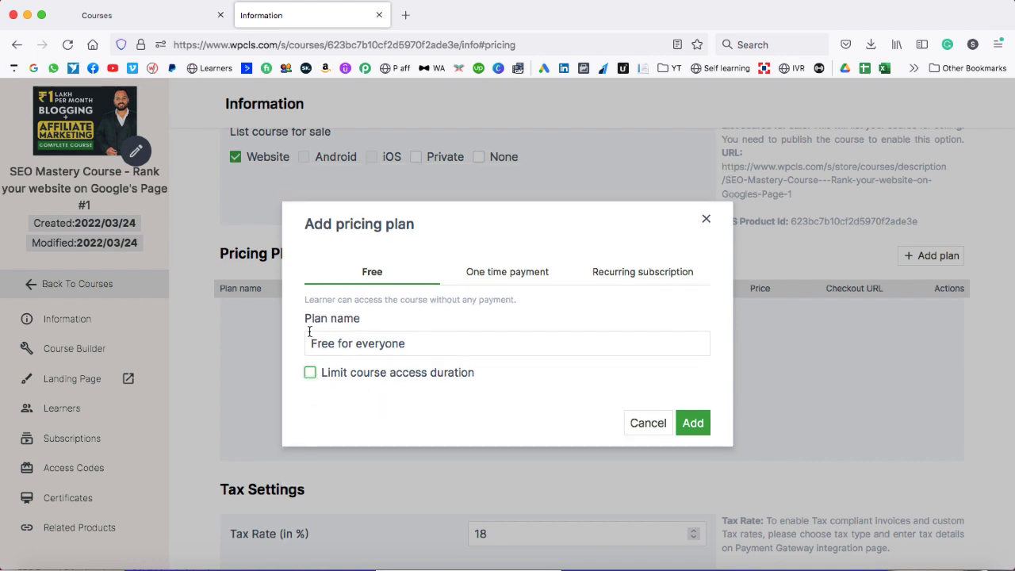
click(499, 272)
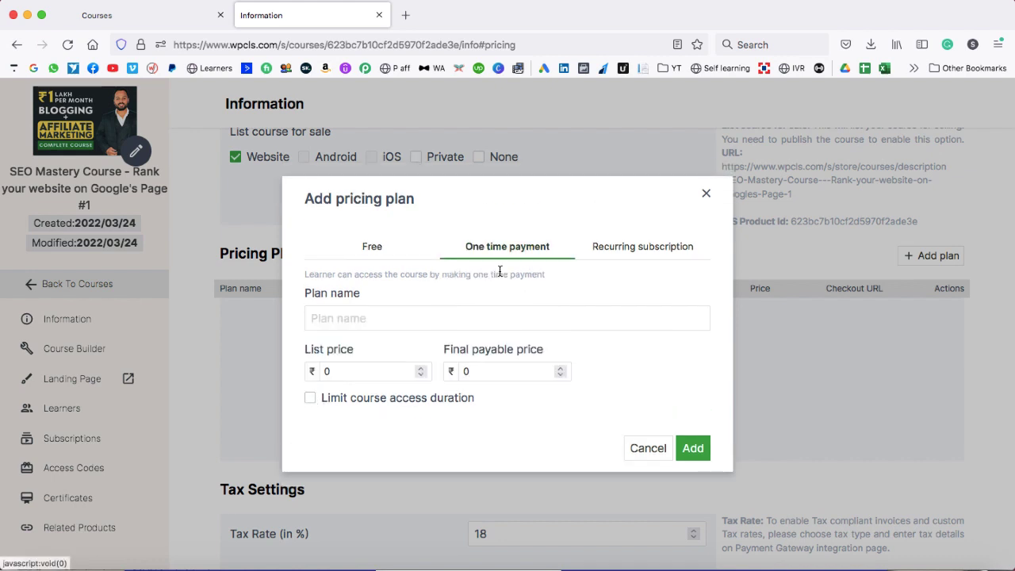
- Add a one-time 'Course fee' plan with list price 5999 and final price 2999
click(378, 317)
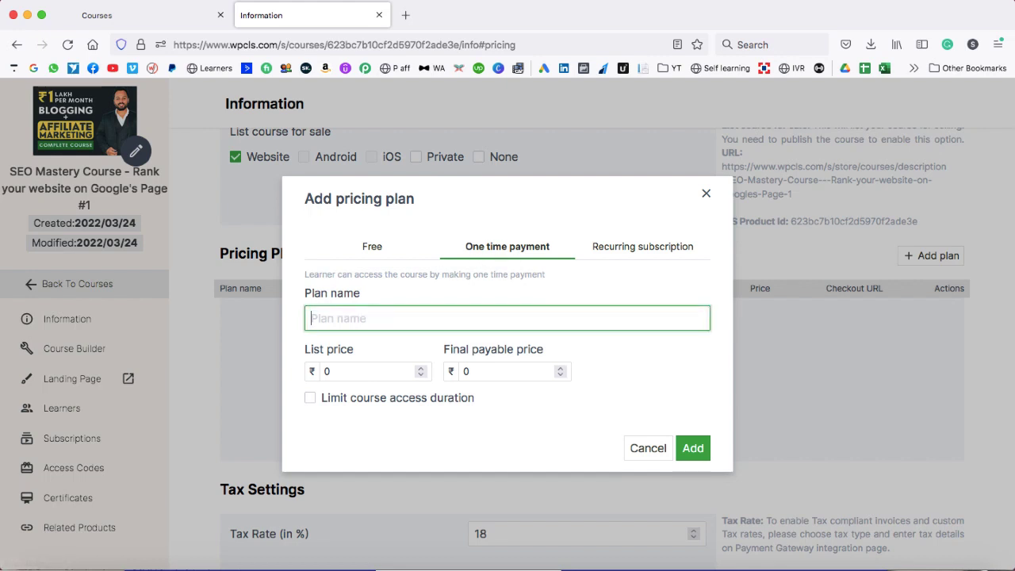
text(Course fee)
click(347, 359)
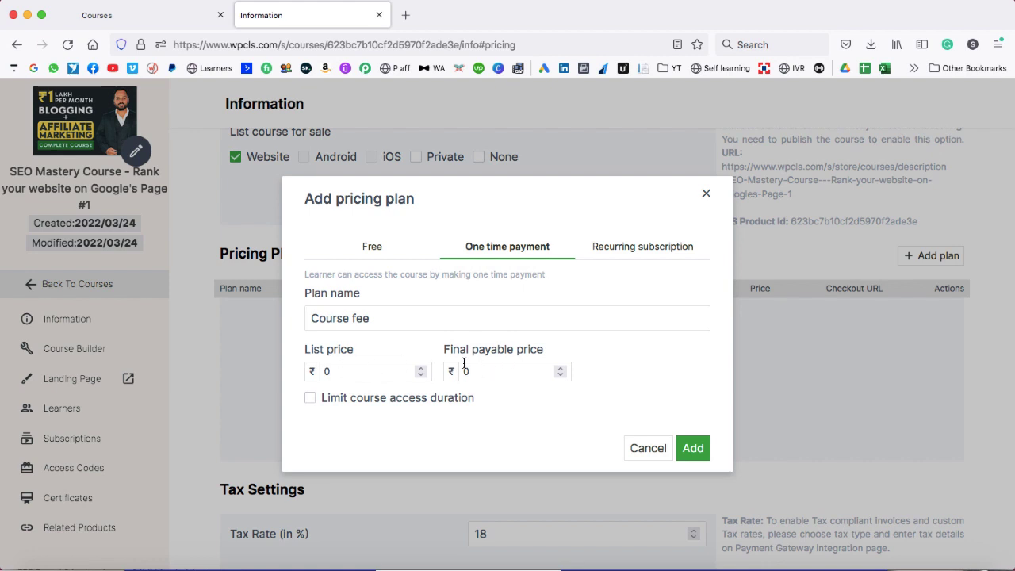
click(345, 372)
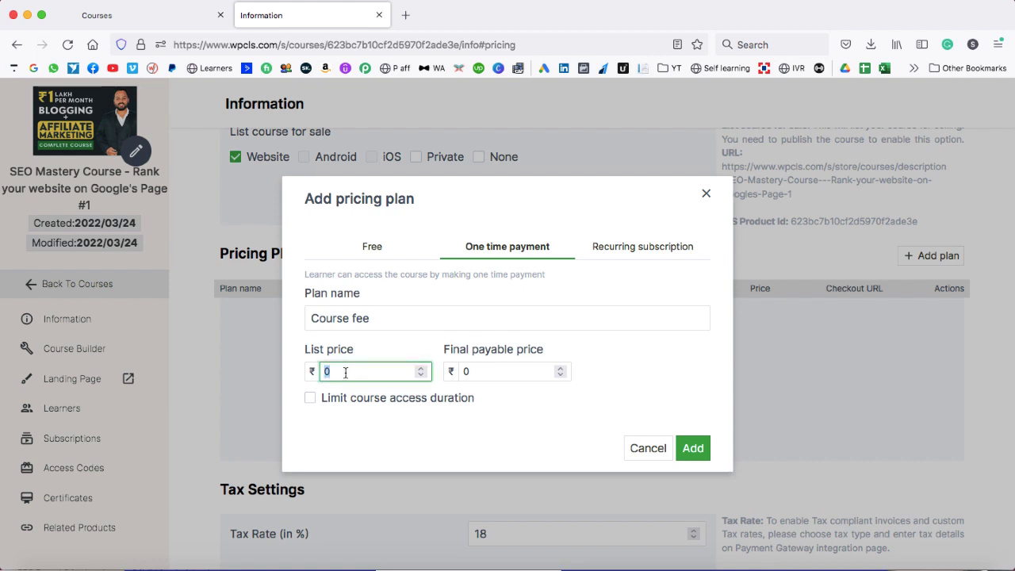
text(5999)
double_click(462, 371)
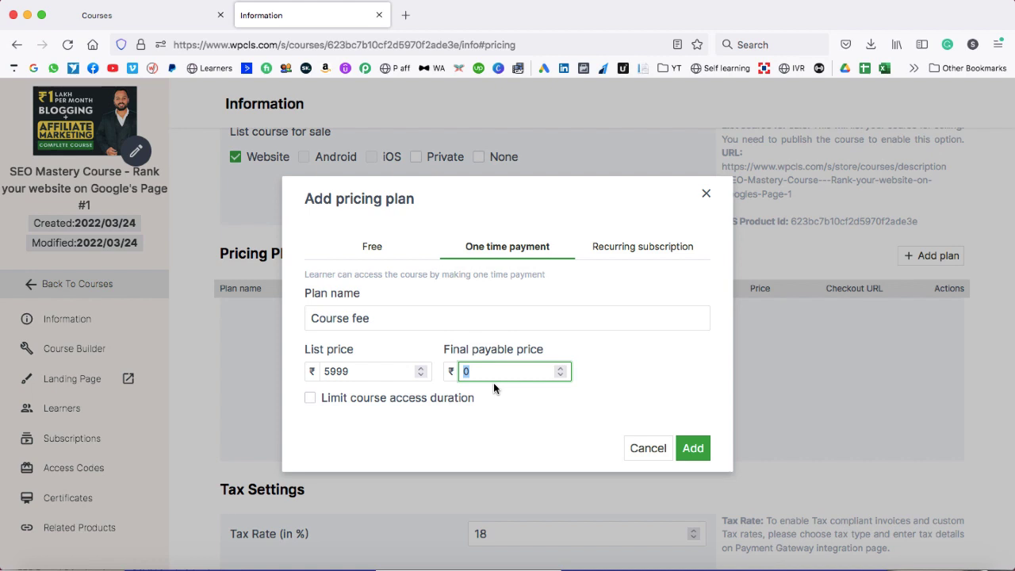
text(2999)
drag(504, 370, 460, 371)
click(691, 448)
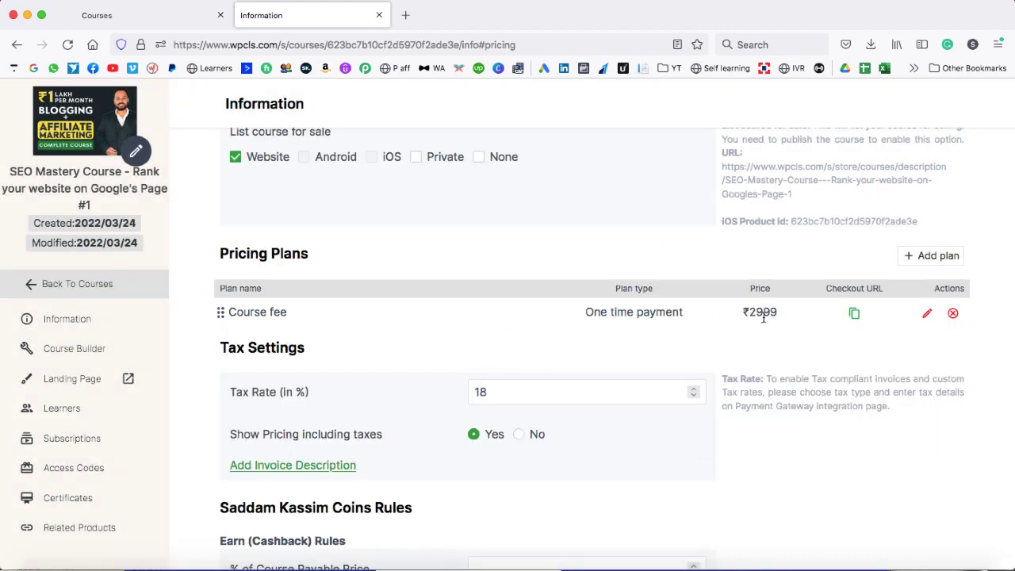
- Tick the 18 percent tax rate and choose Single Course Checkout
scroll(424, 352, down, 2)
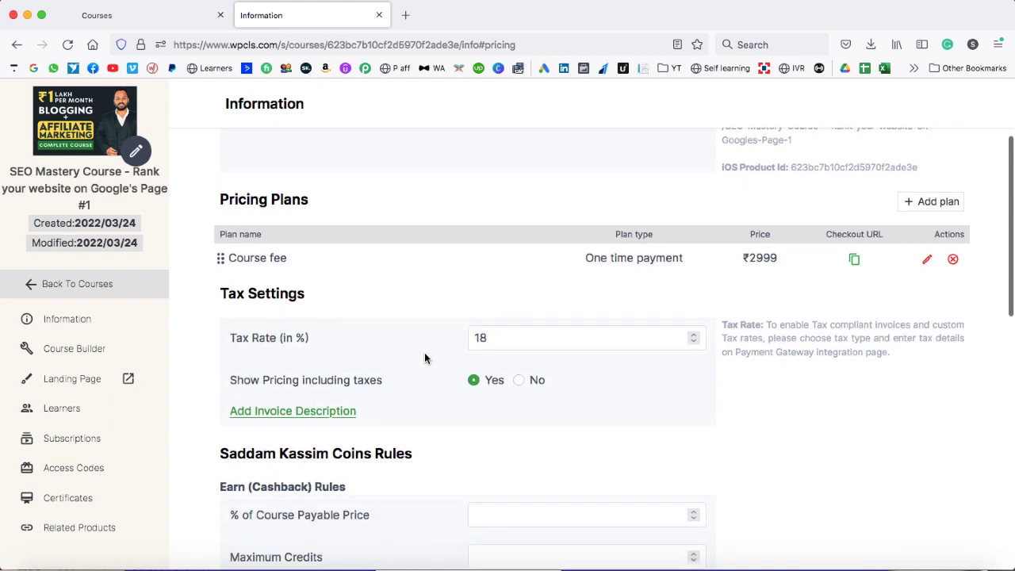
click(493, 332)
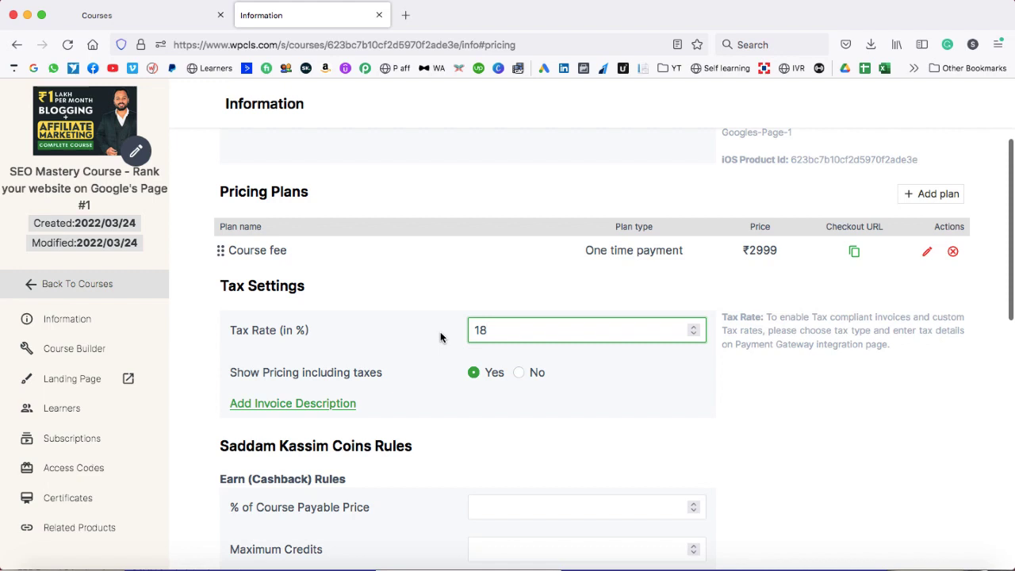
scroll(440, 332, down, 1)
scroll(440, 338, down, 5)
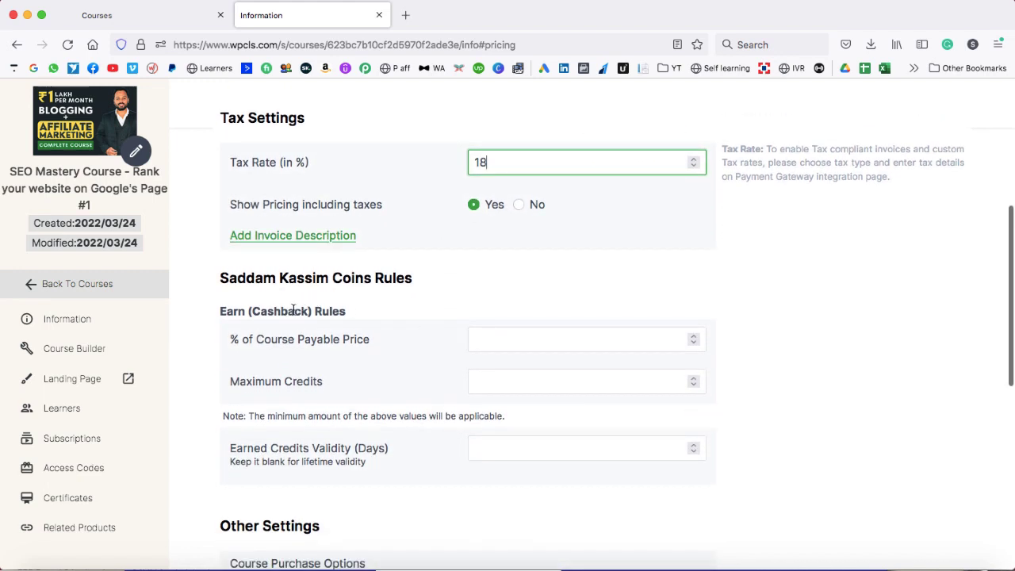
scroll(399, 342, down, 4)
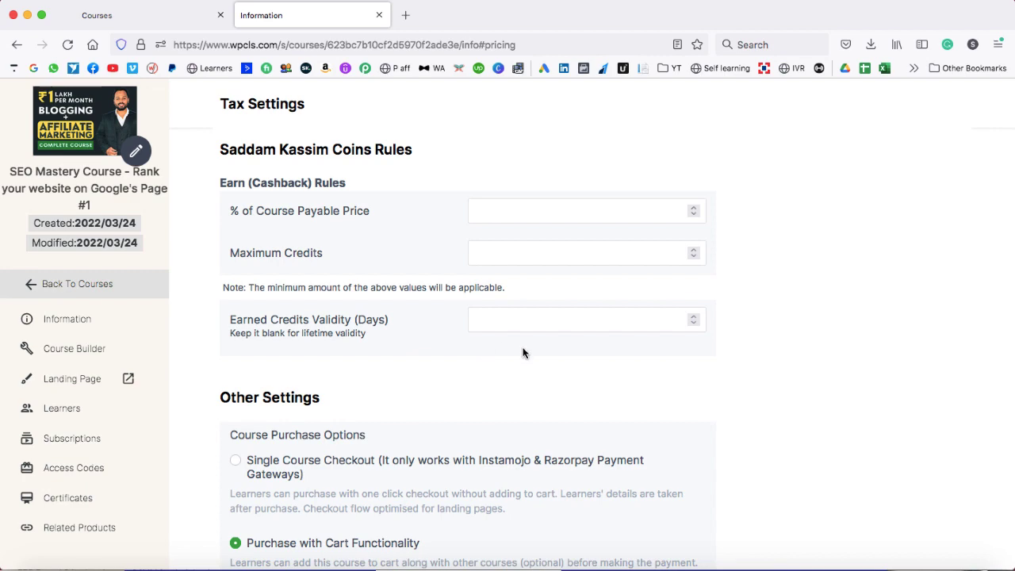
scroll(523, 352, down, 2)
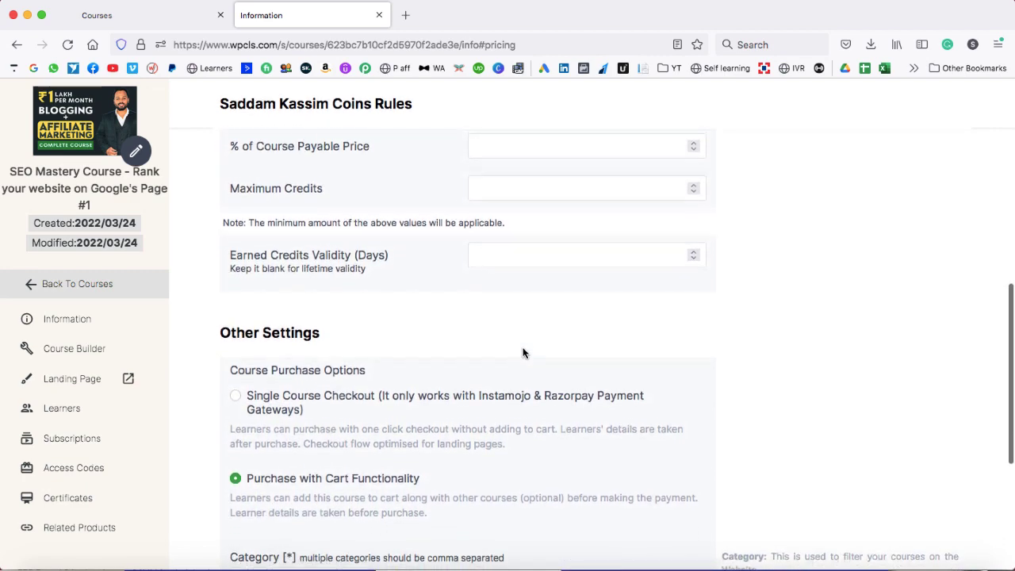
scroll(523, 353, down, 6)
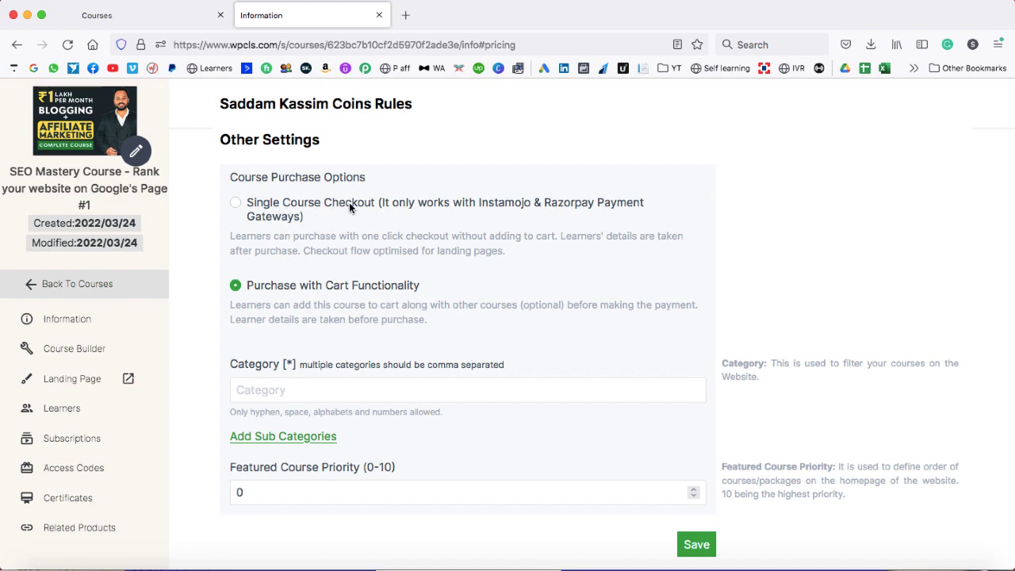
click(236, 203)
- Set the course category to 'Development and IT' and save the pricing settings
click(320, 385)
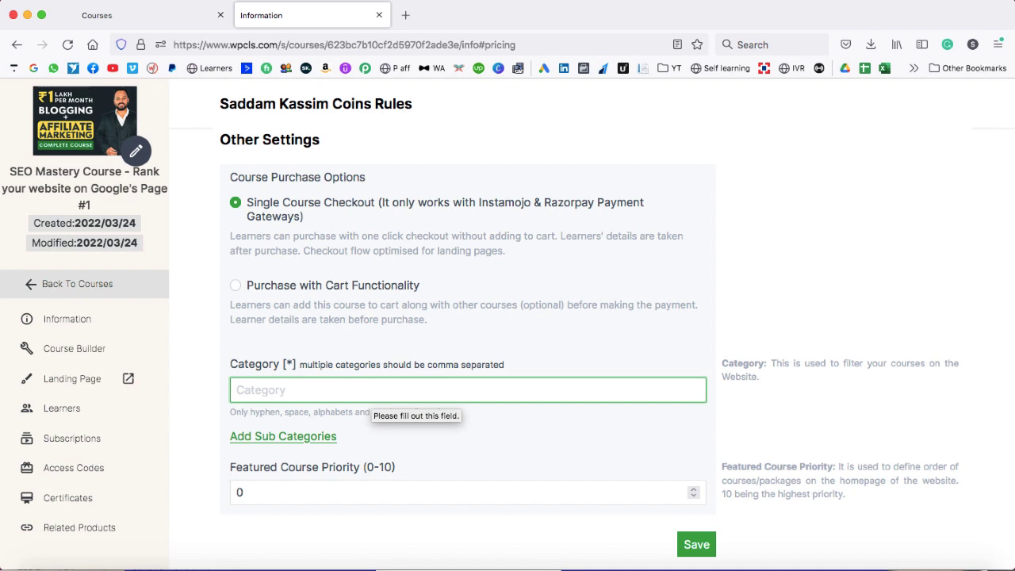
text(Developme)
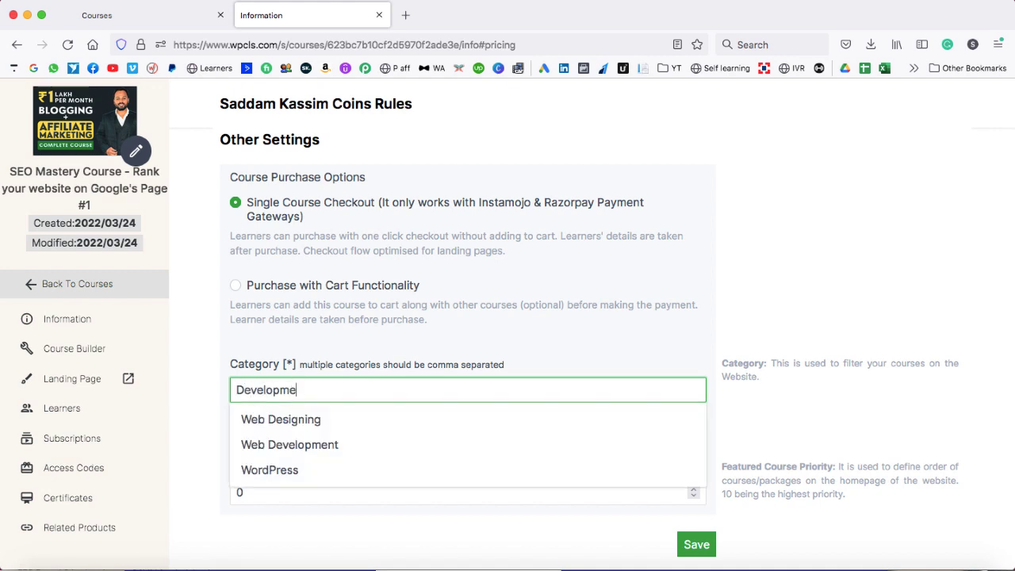
text(nt and IT)
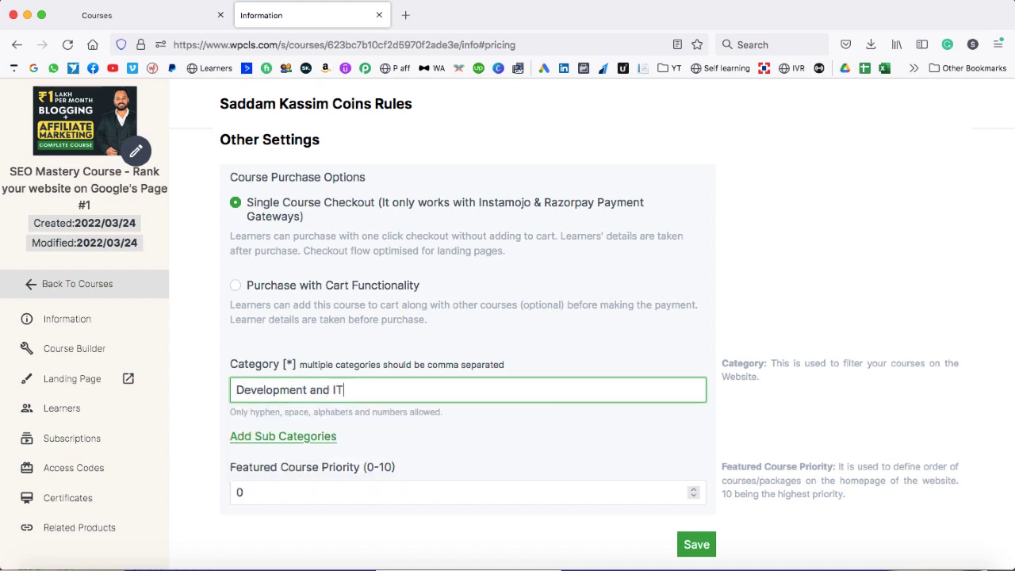
scroll(445, 424, down, 2)
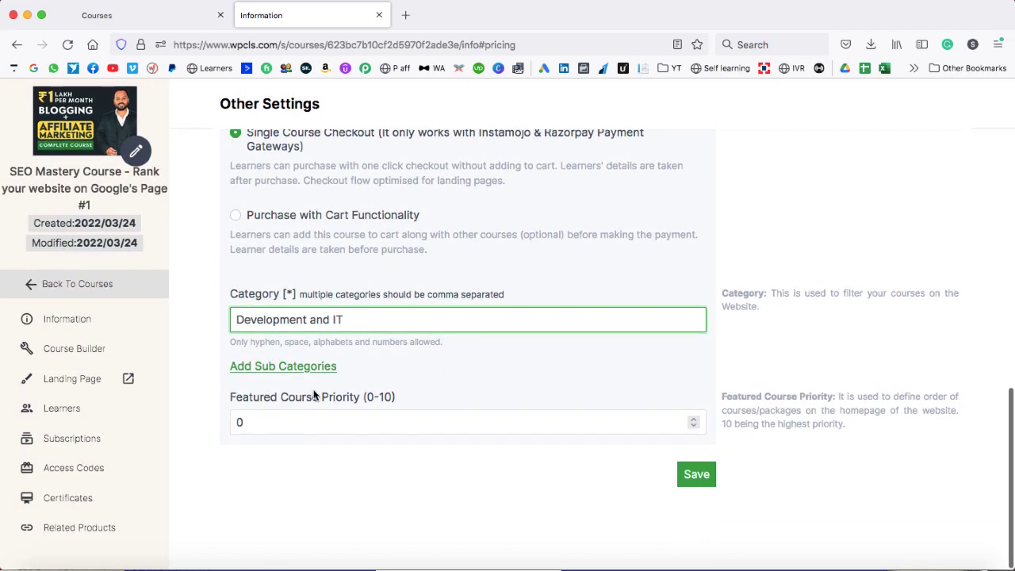
click(696, 474)
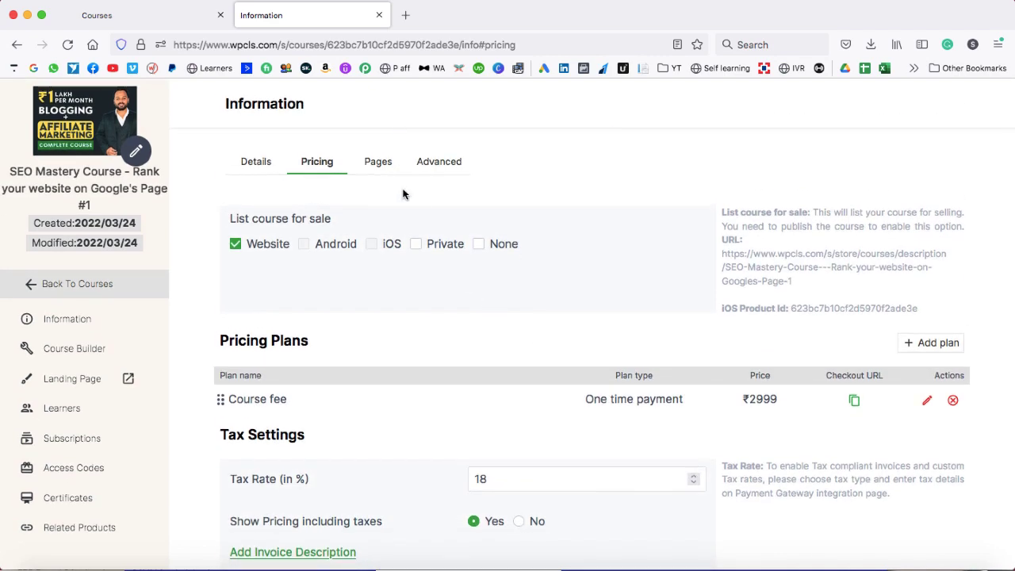
- Review the Pages tab's course page URL, Course Keywords field and Course Success Page settings
click(375, 165)
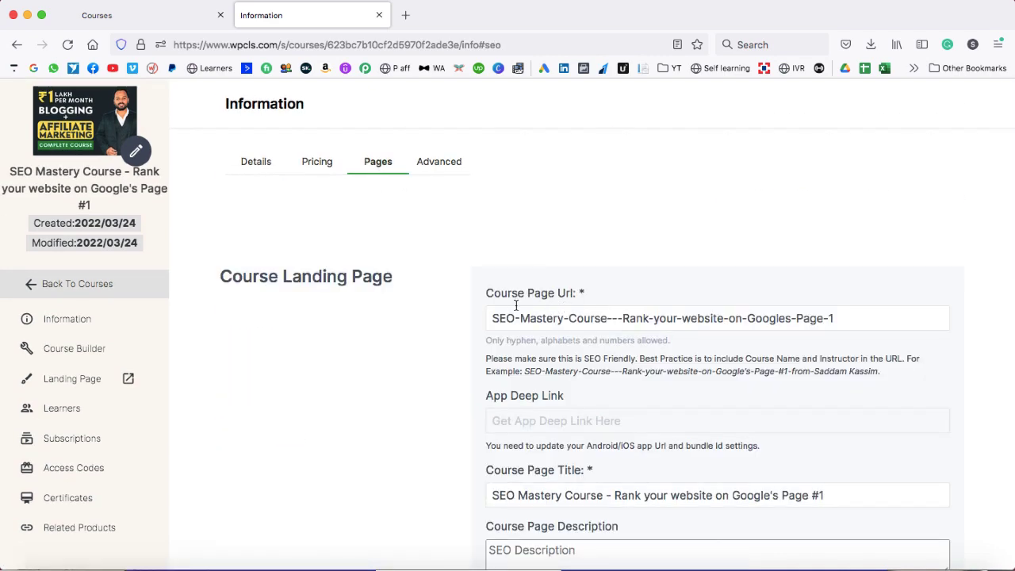
drag(491, 316, 839, 321)
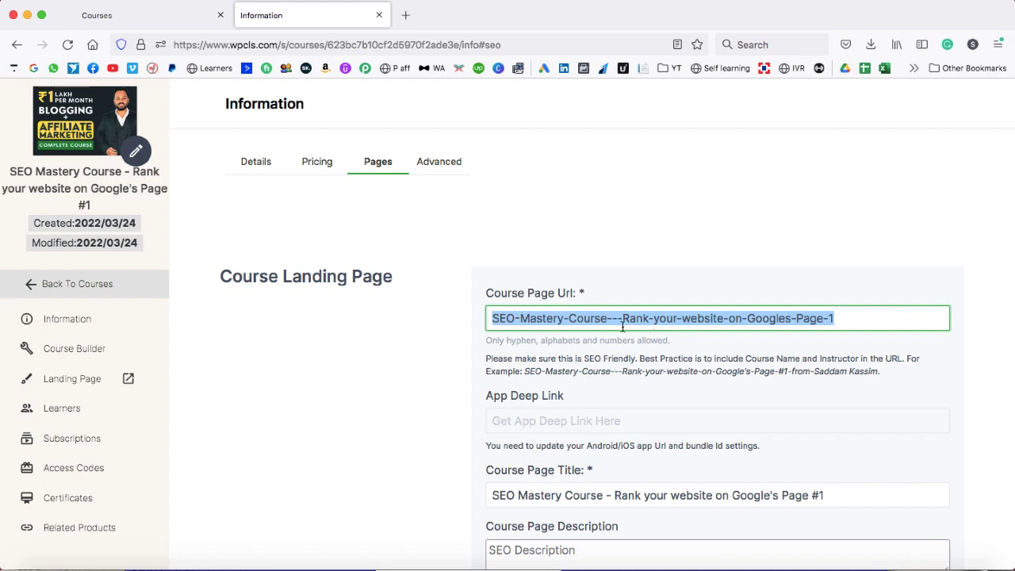
scroll(622, 327, down, 1)
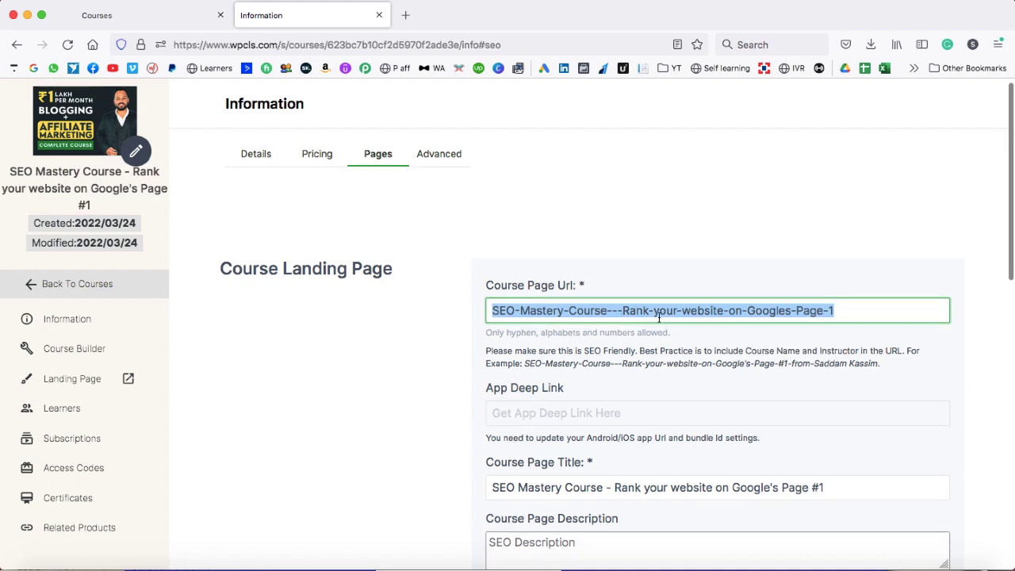
scroll(682, 314, down, 5)
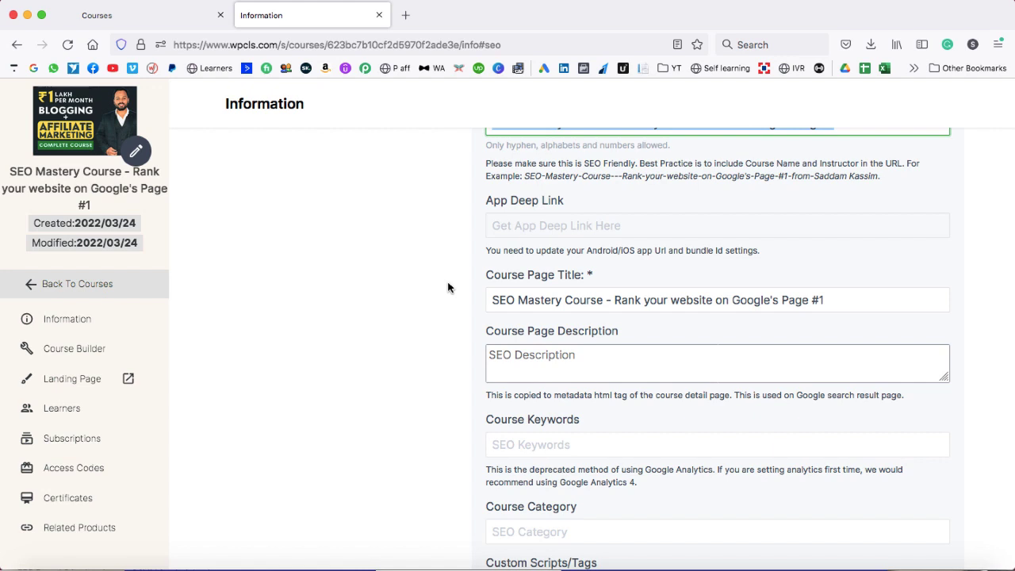
scroll(564, 299, down, 2)
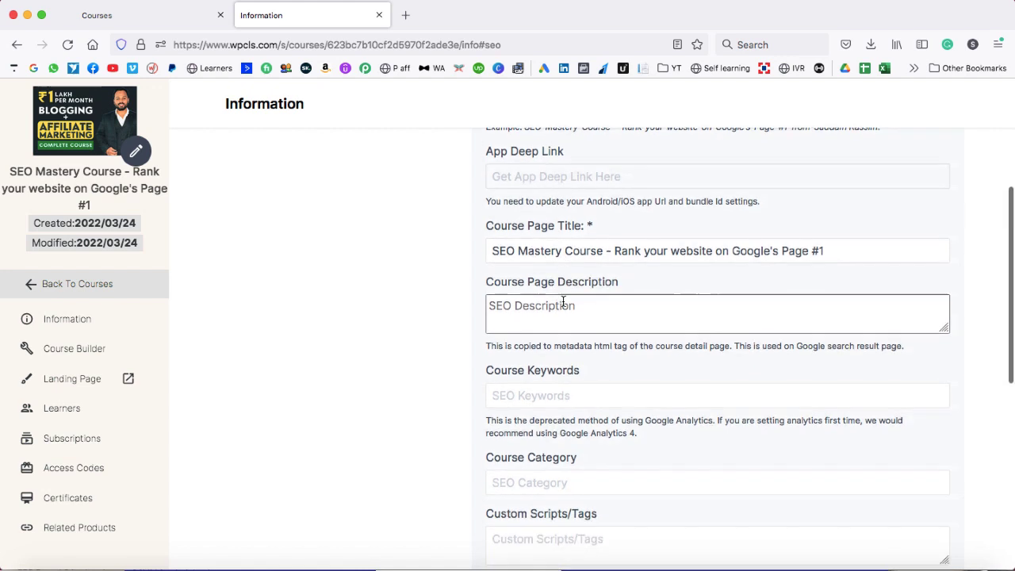
scroll(562, 304, down, 4)
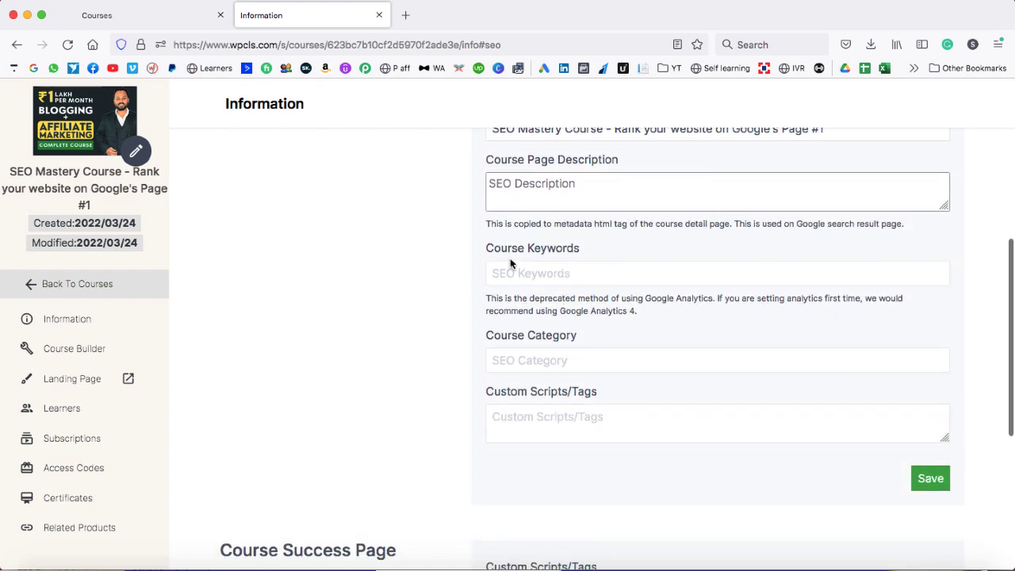
click(553, 273)
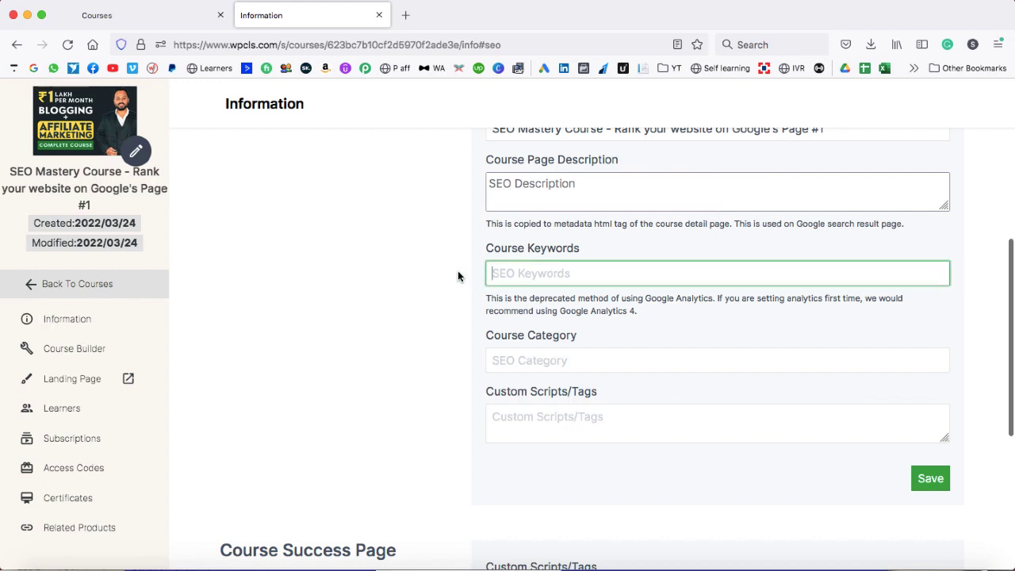
scroll(458, 274, down, 3)
scroll(457, 275, down, 2)
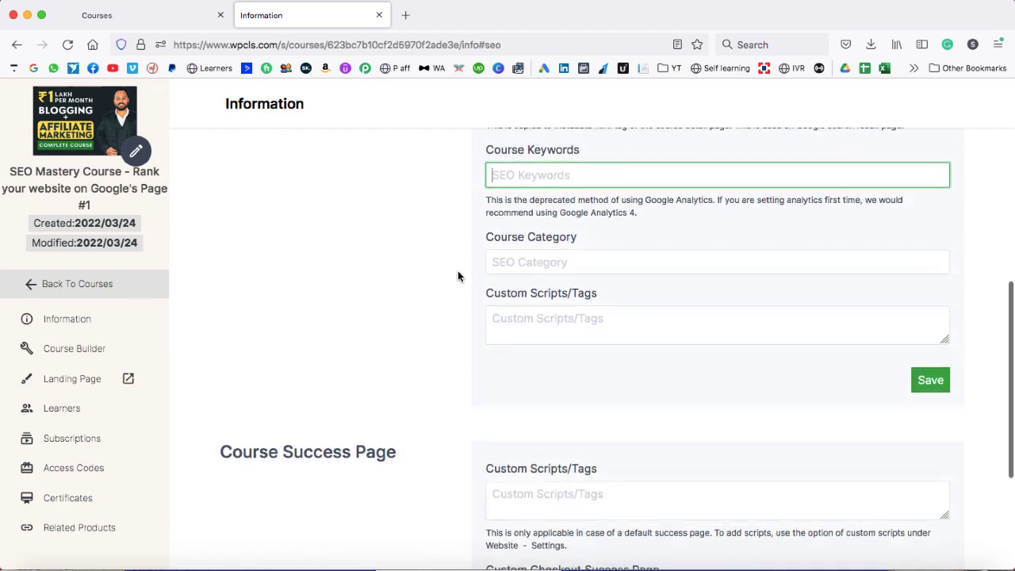
scroll(457, 275, down, 7)
scroll(457, 276, down, 2)
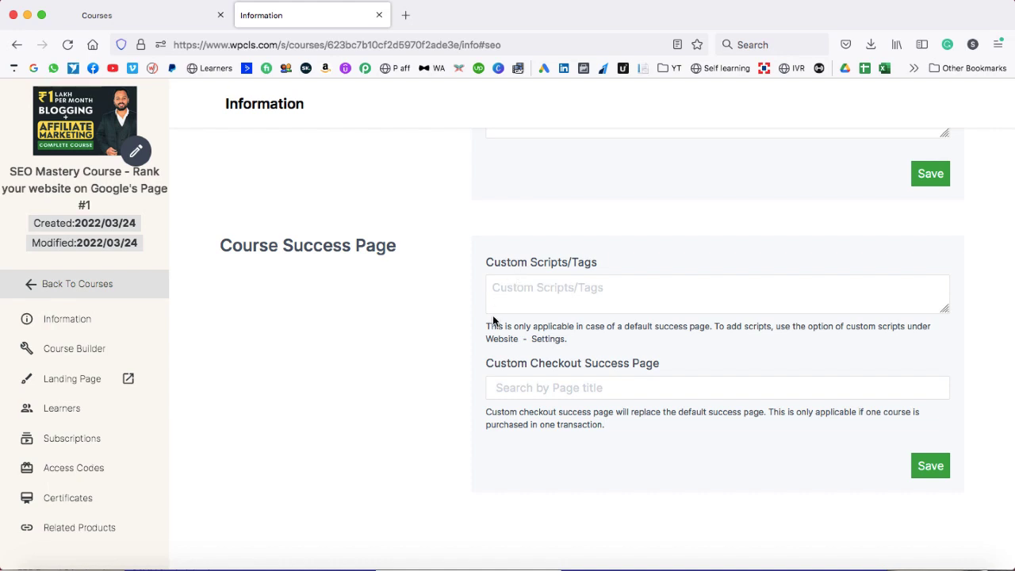
- Check the Course Builder, cancel the Publish Course confirmation, and return to all courses
click(70, 351)
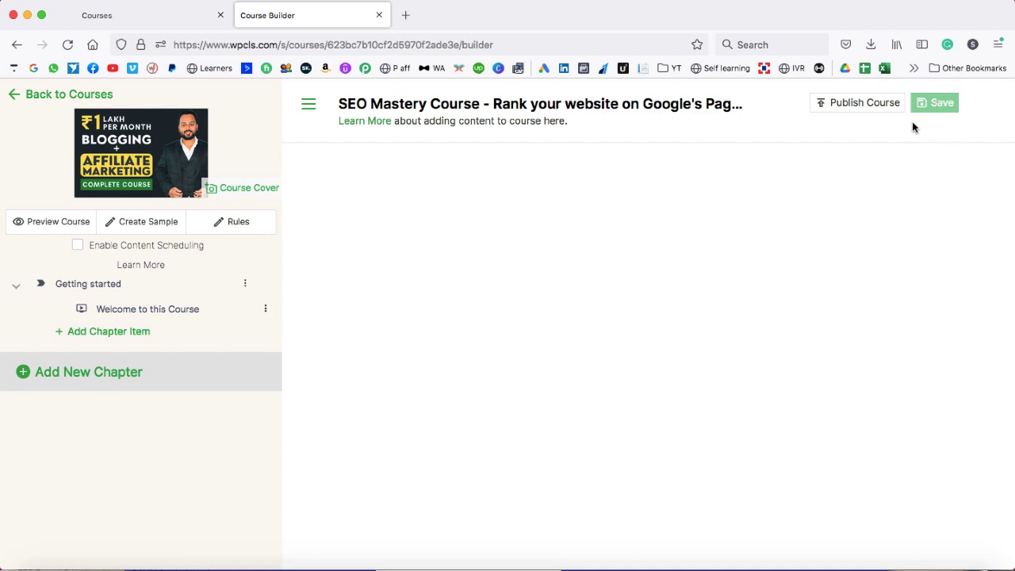
click(857, 105)
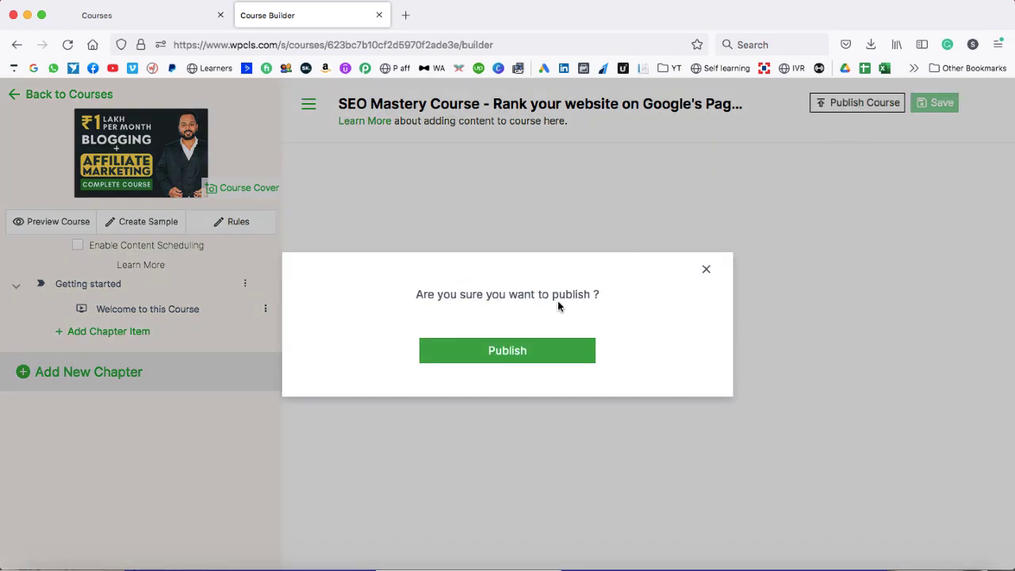
click(706, 269)
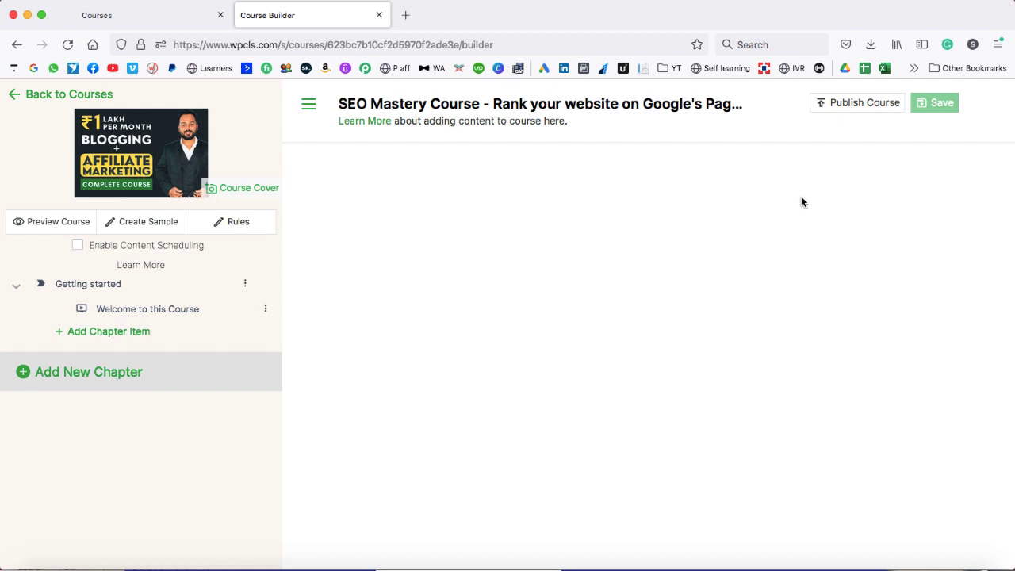
click(19, 97)
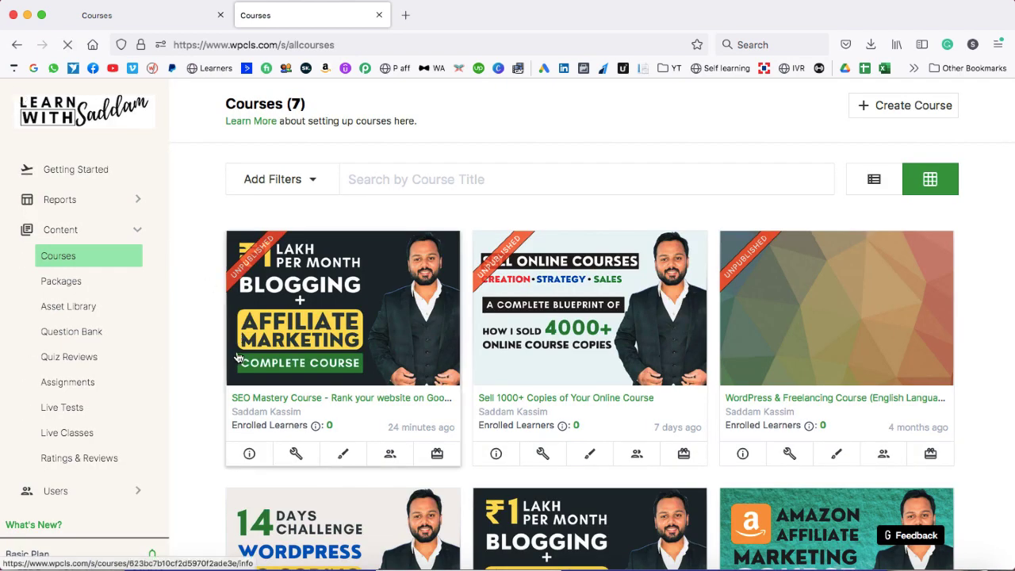
- Open the SEO Mastery Course details in a new tab and launch its Landing Page editor
click(248, 458)
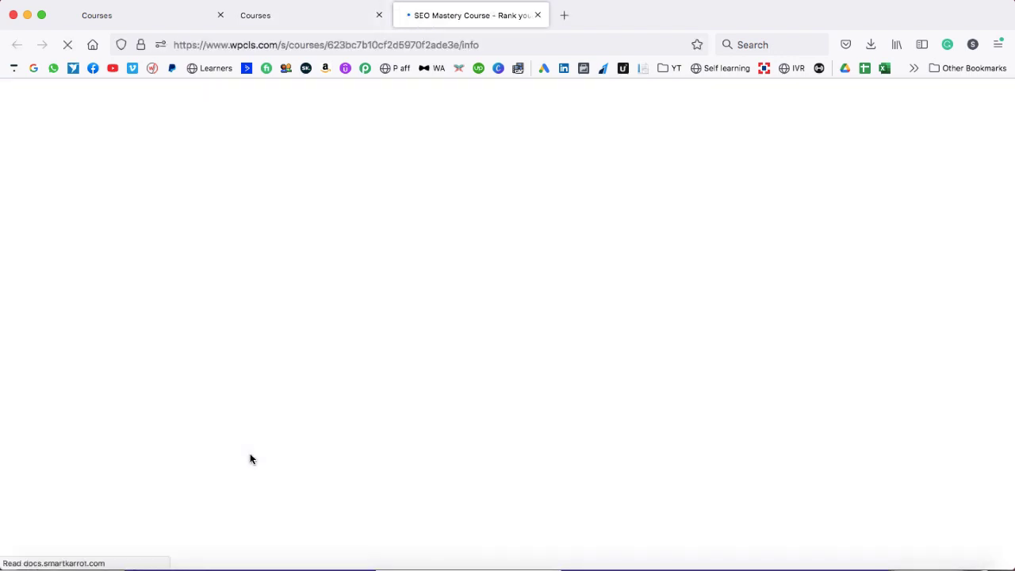
scroll(97, 419, down, 1)
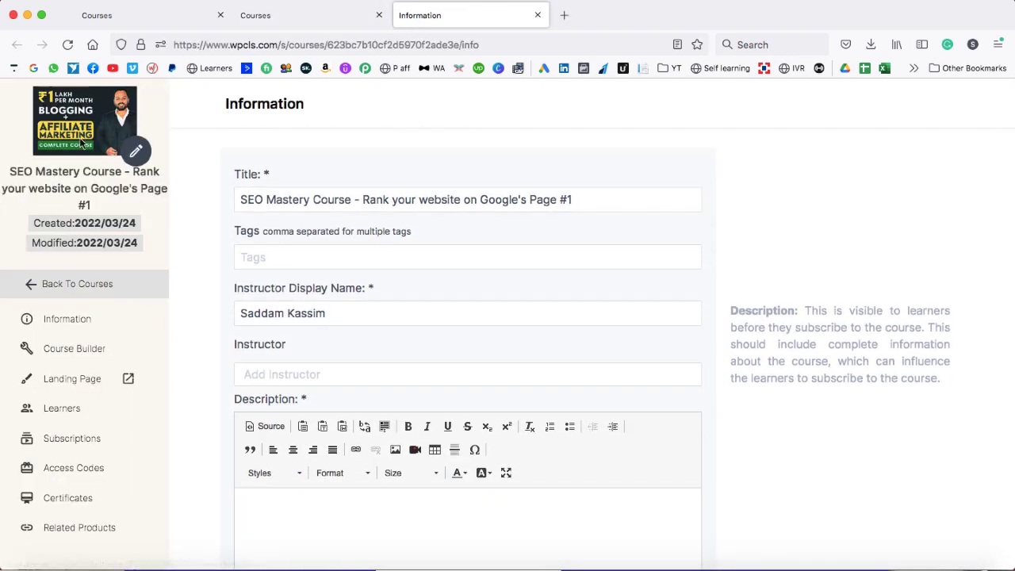
click(128, 379)
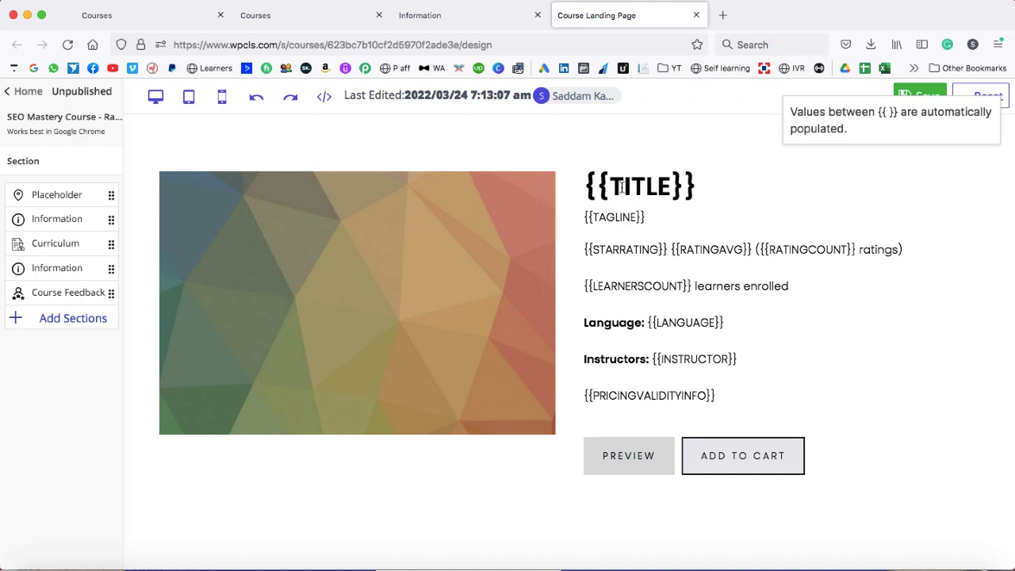
- Select the title and {{TAGLINE}} header text, then scroll through the curriculum and How to Use sections
drag(585, 184, 717, 242)
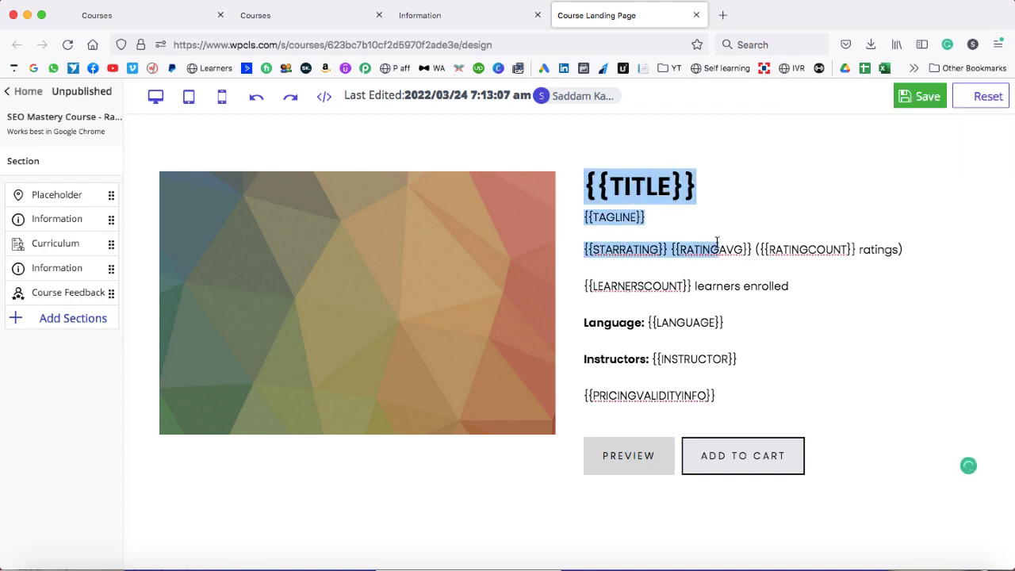
click(721, 217)
key(super+shift+Left)
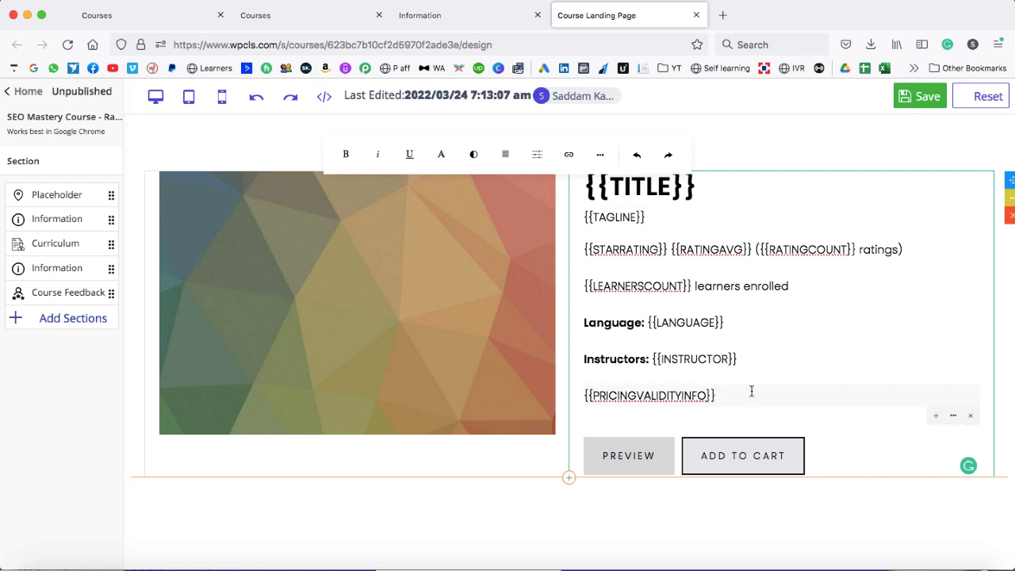
scroll(756, 361, down, 6)
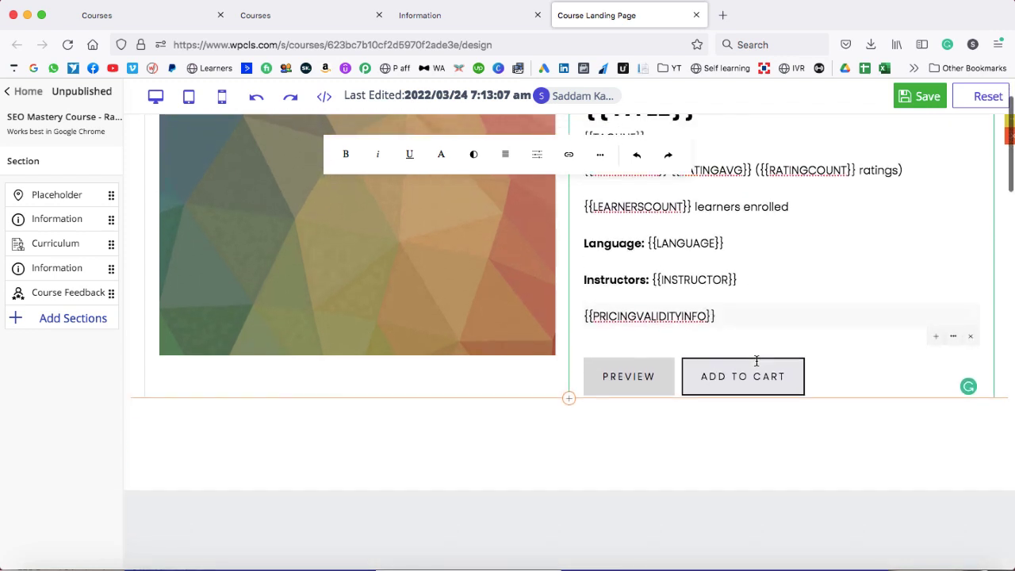
scroll(756, 361, down, 5)
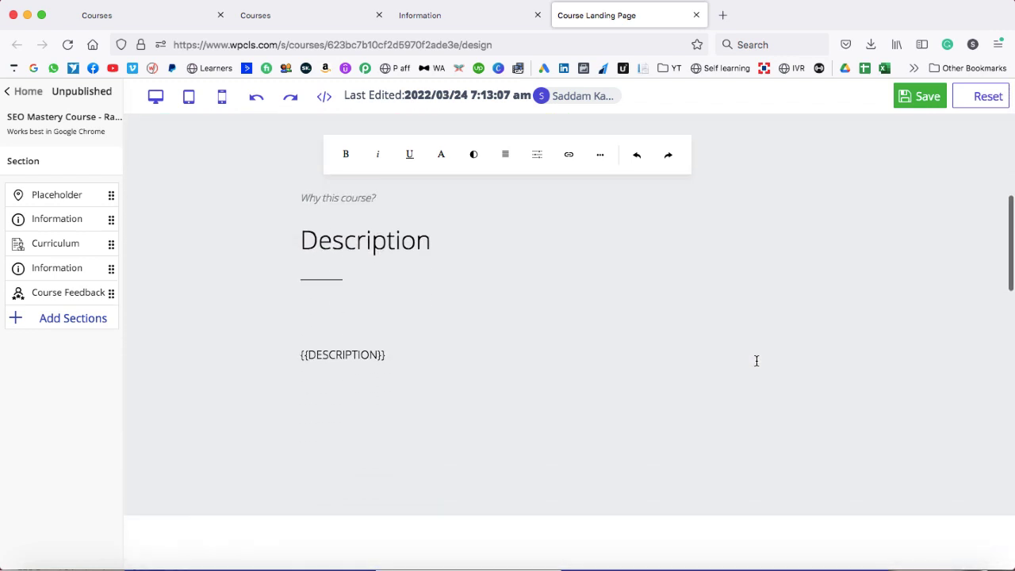
scroll(755, 365, down, 7)
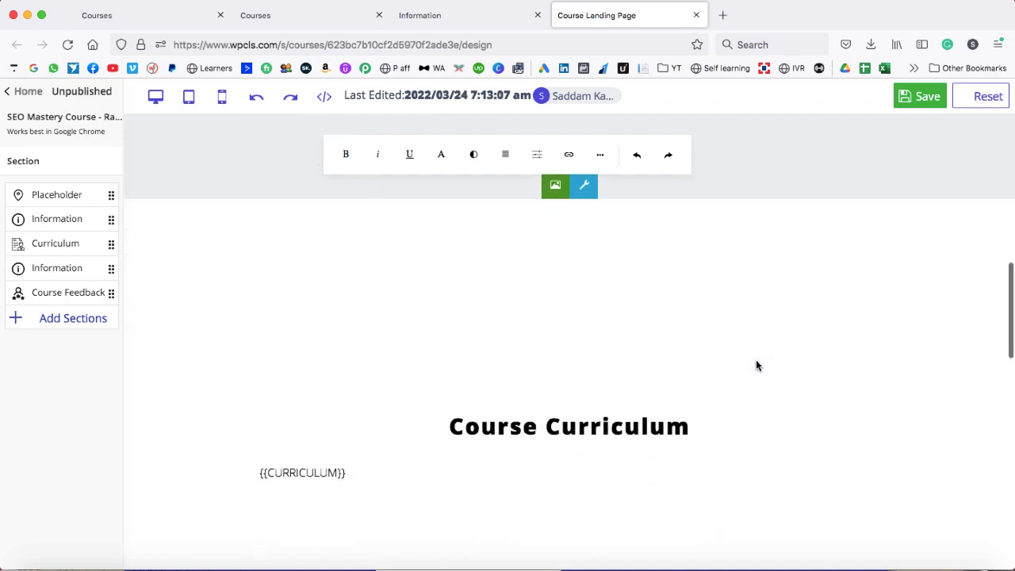
scroll(755, 365, down, 6)
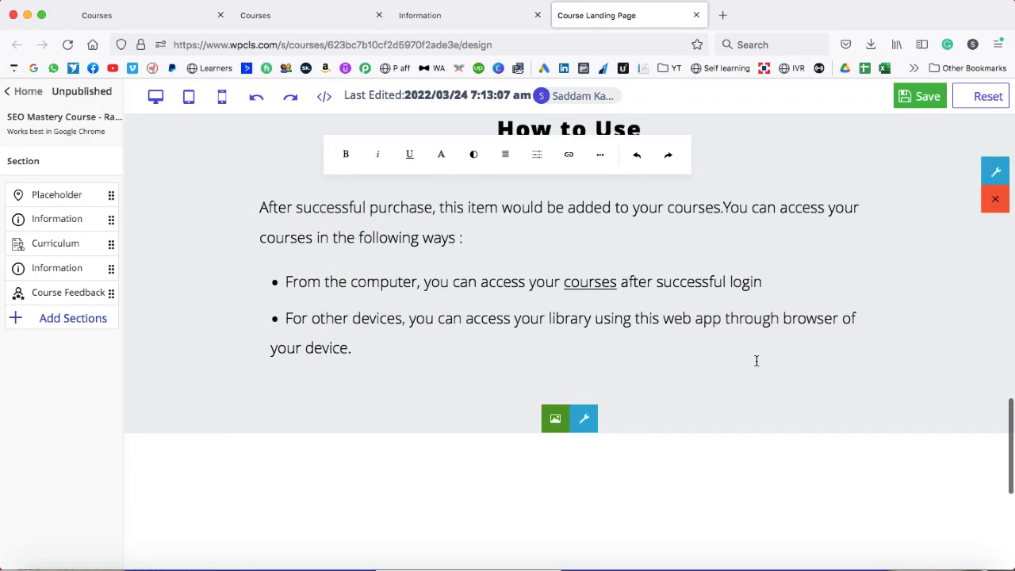
scroll(702, 215, up, 3)
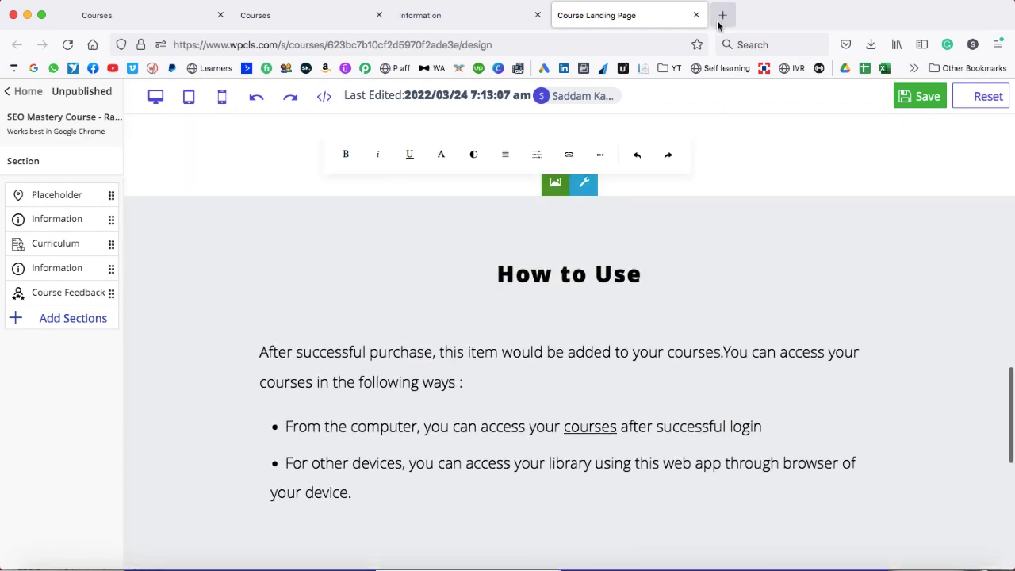
click(722, 16)
text(wpcls.com/)
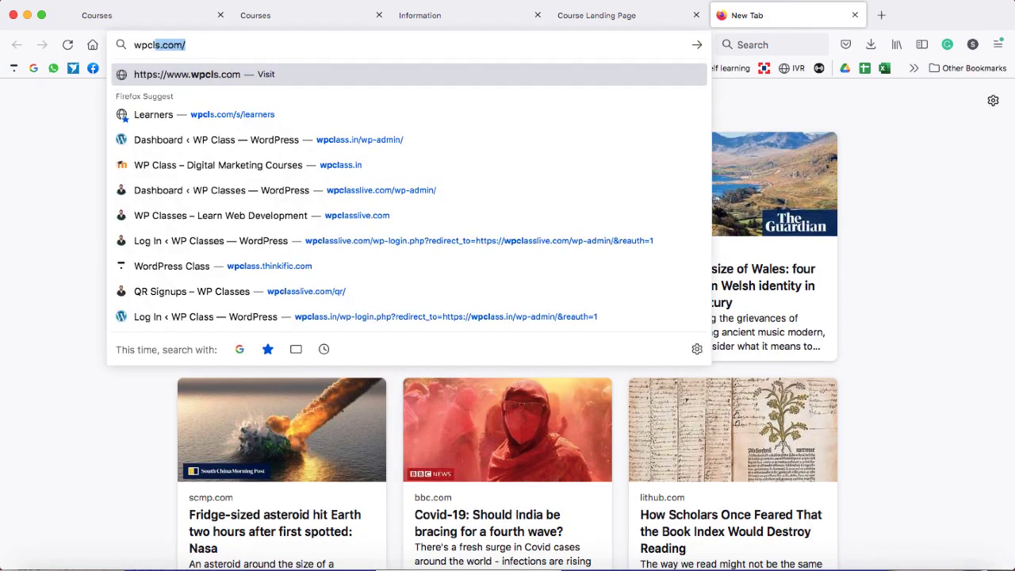
key(Return)
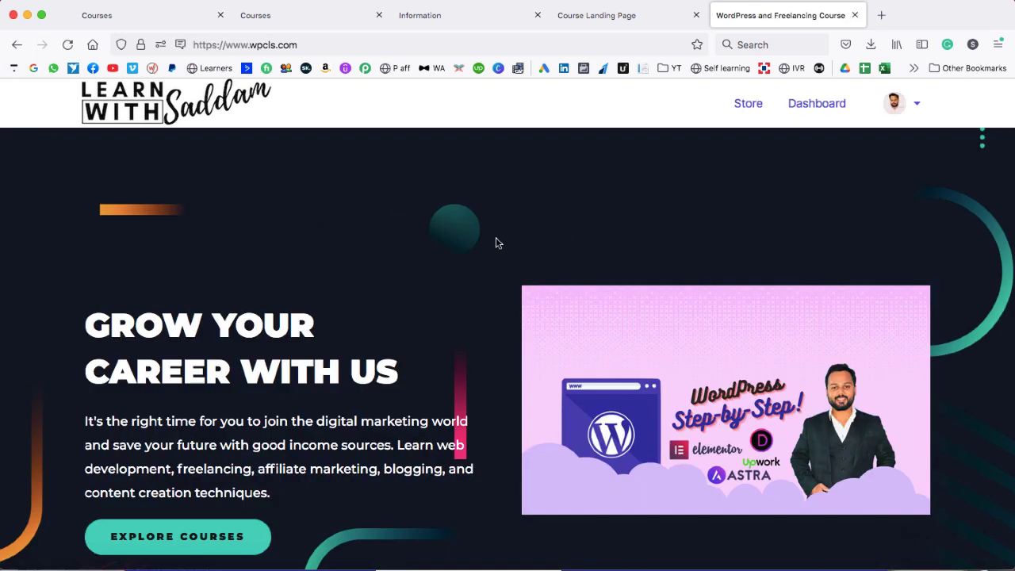
scroll(496, 242, down, 5)
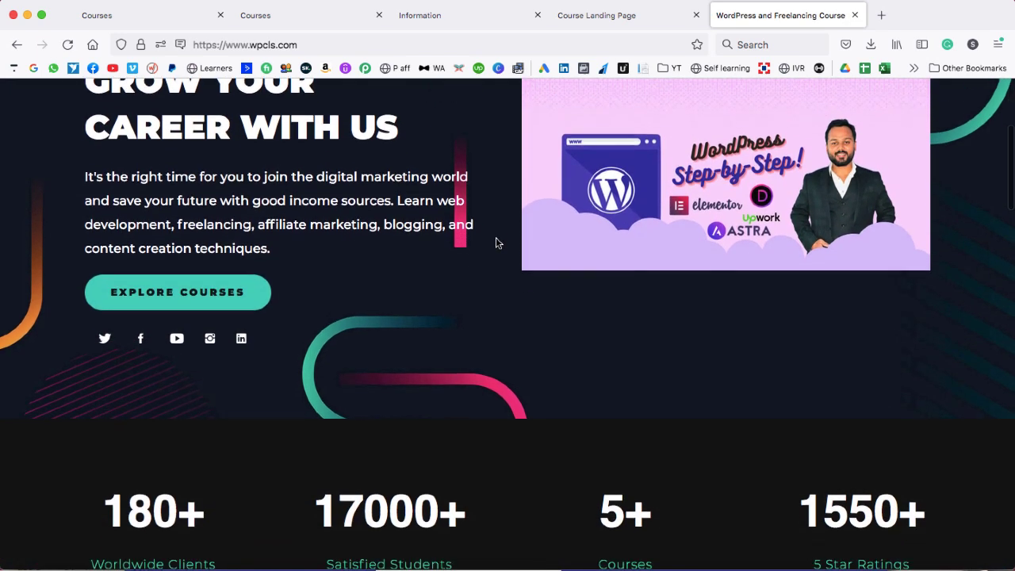
scroll(495, 241, down, 10)
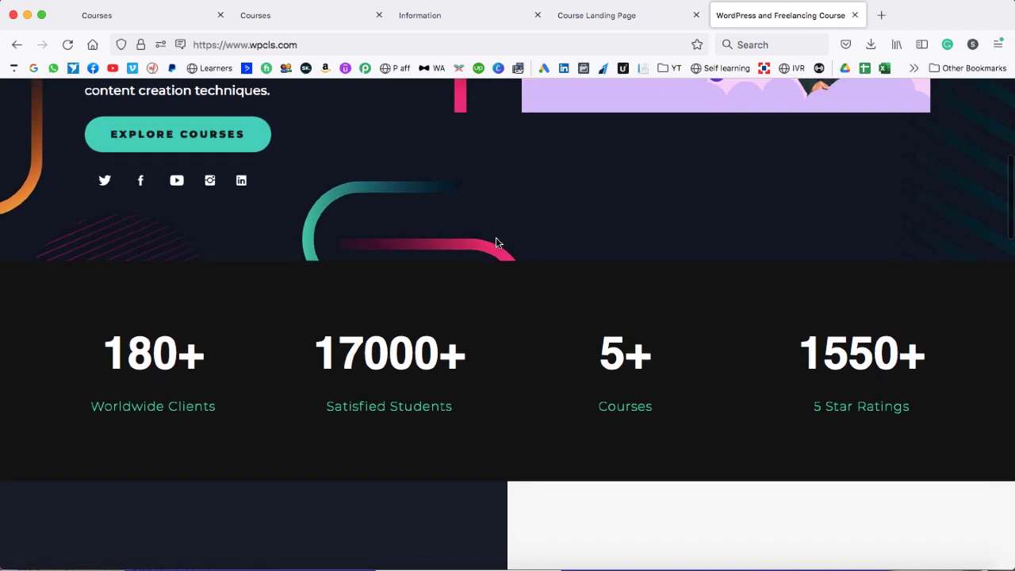
scroll(496, 242, down, 8)
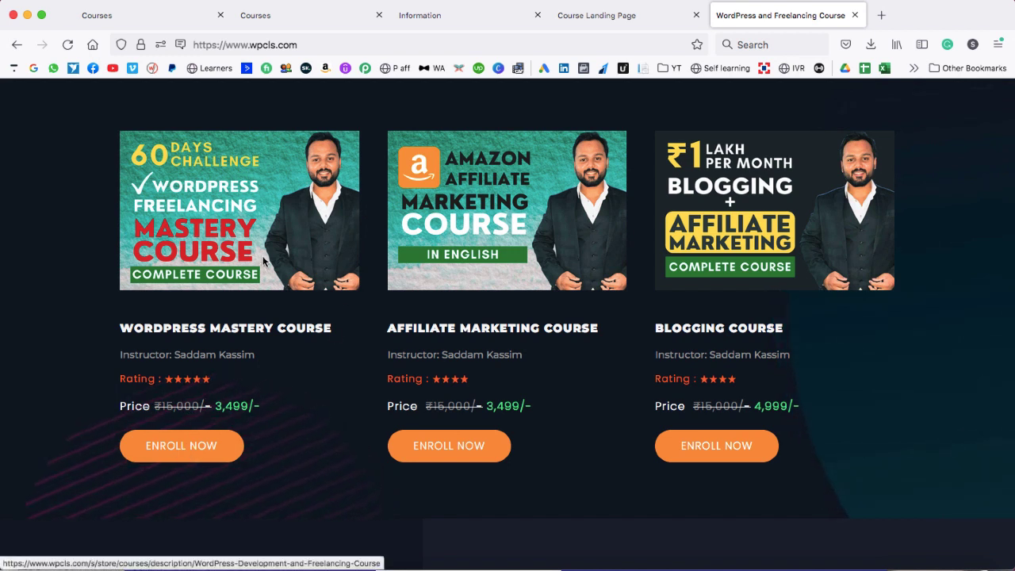
click(194, 447)
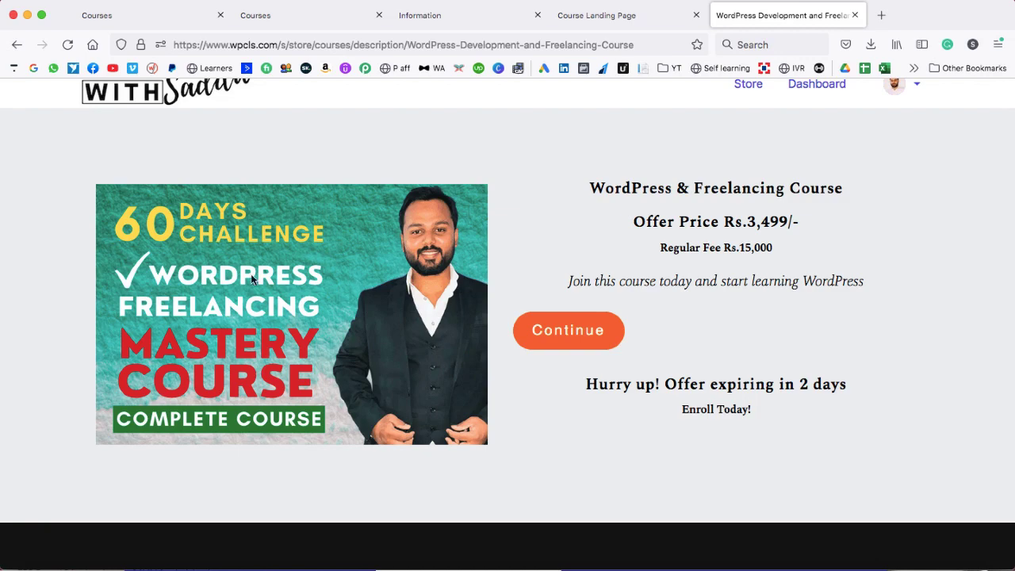
scroll(454, 328, down, 10)
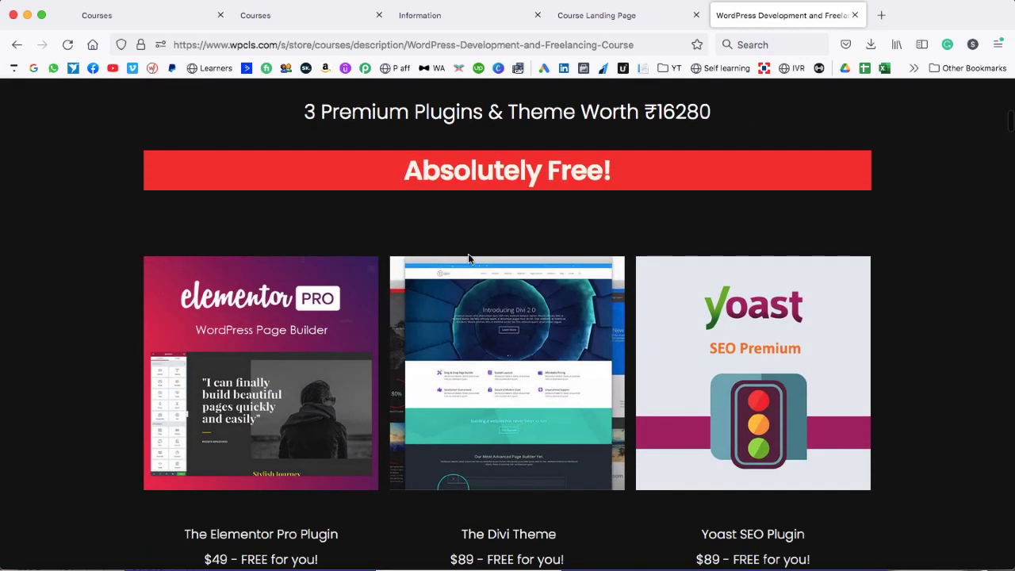
scroll(474, 205, down, 18)
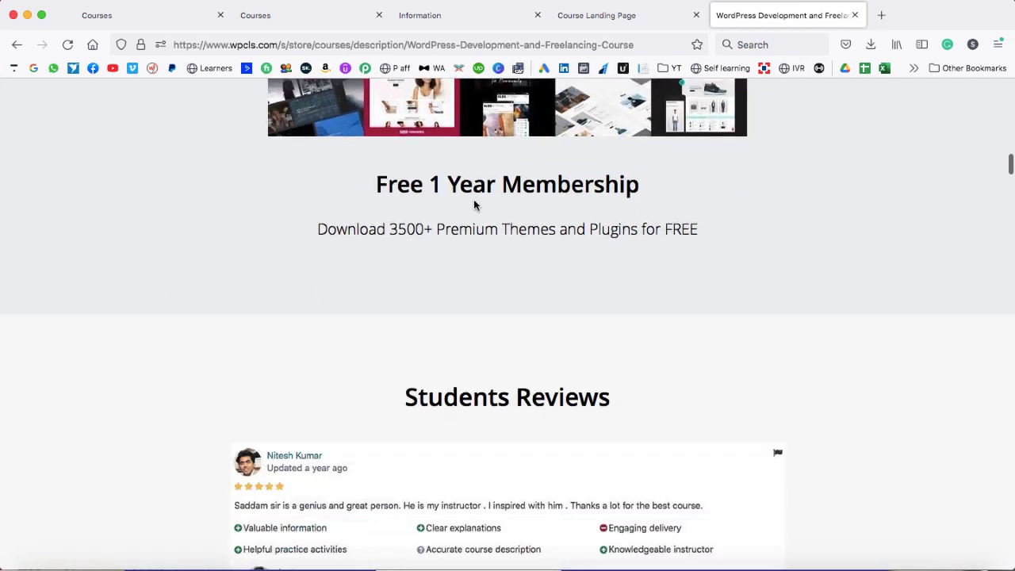
scroll(474, 205, down, 8)
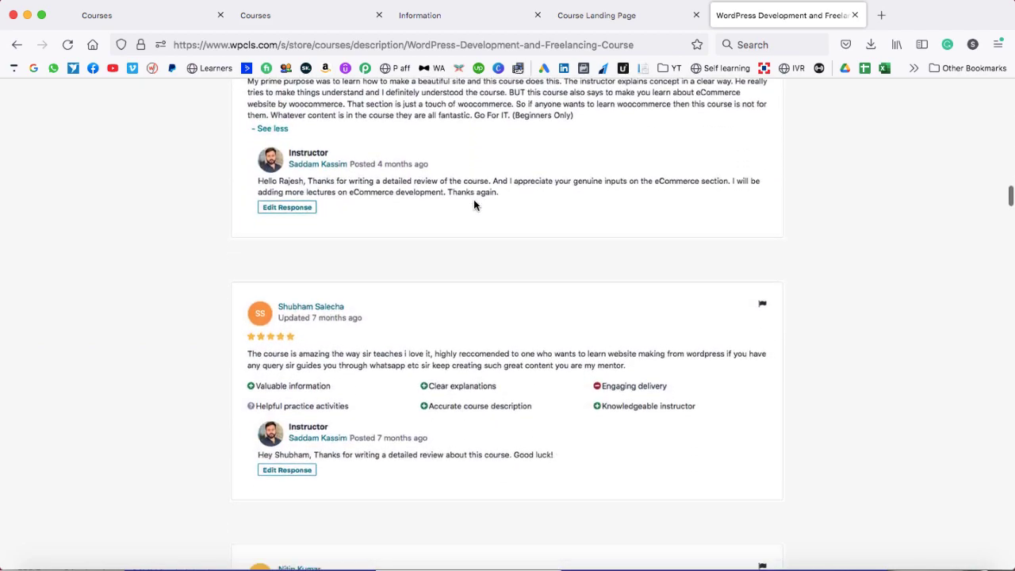
scroll(474, 206, down, 14)
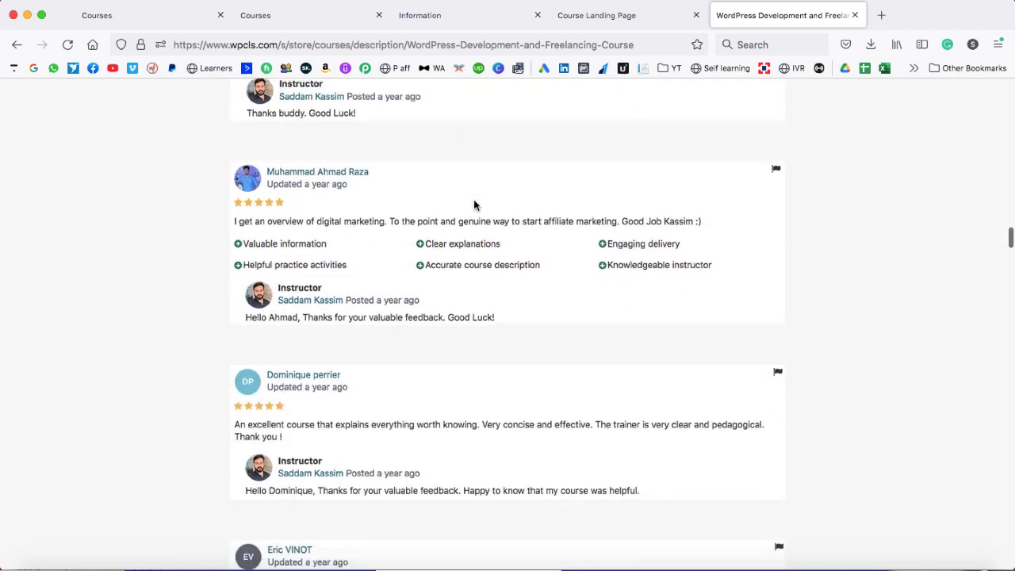
scroll(474, 206, down, 3)
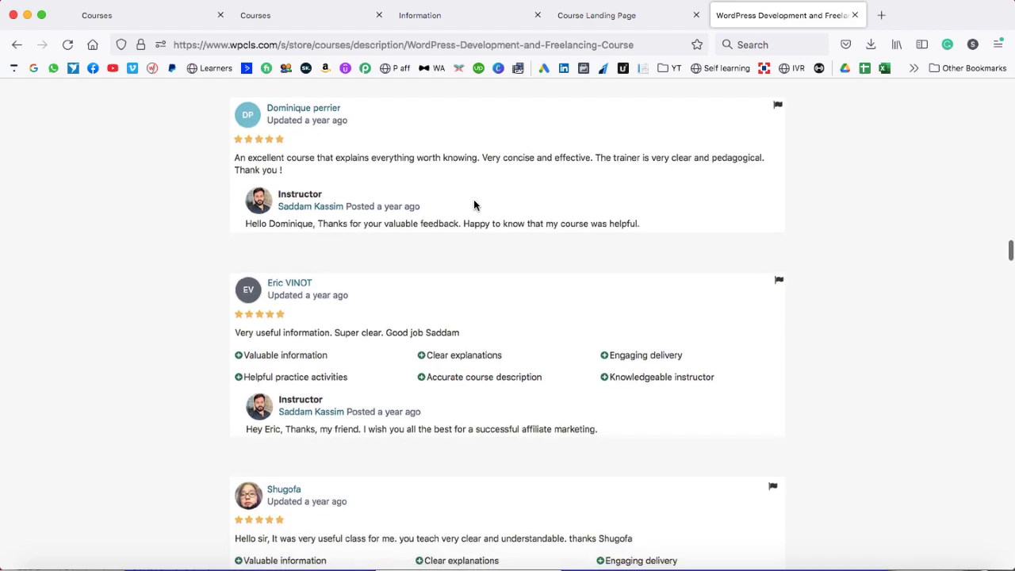
scroll(474, 205, down, 2)
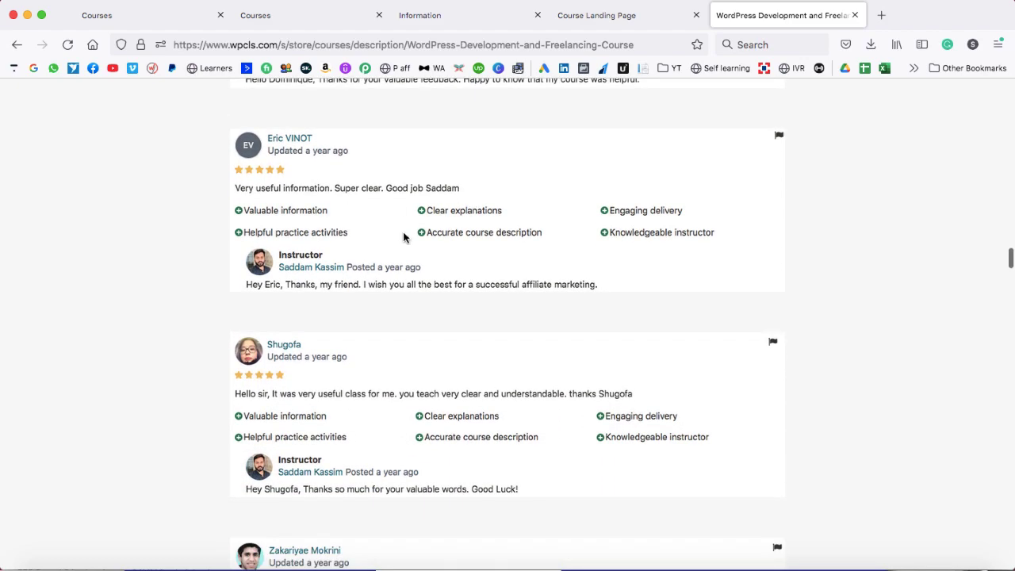
scroll(437, 230, down, 2)
scroll(437, 229, down, 20)
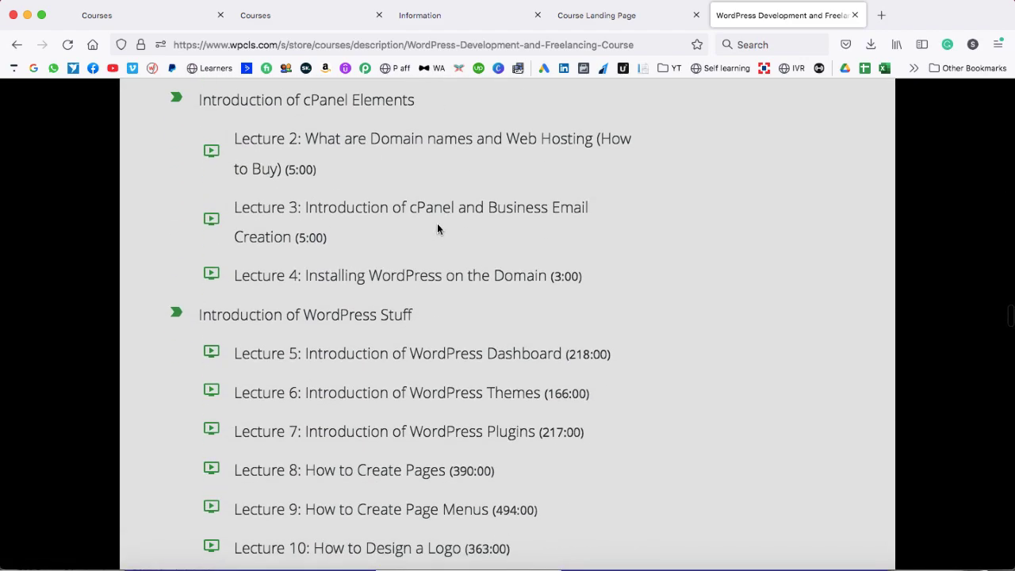
scroll(436, 229, down, 20)
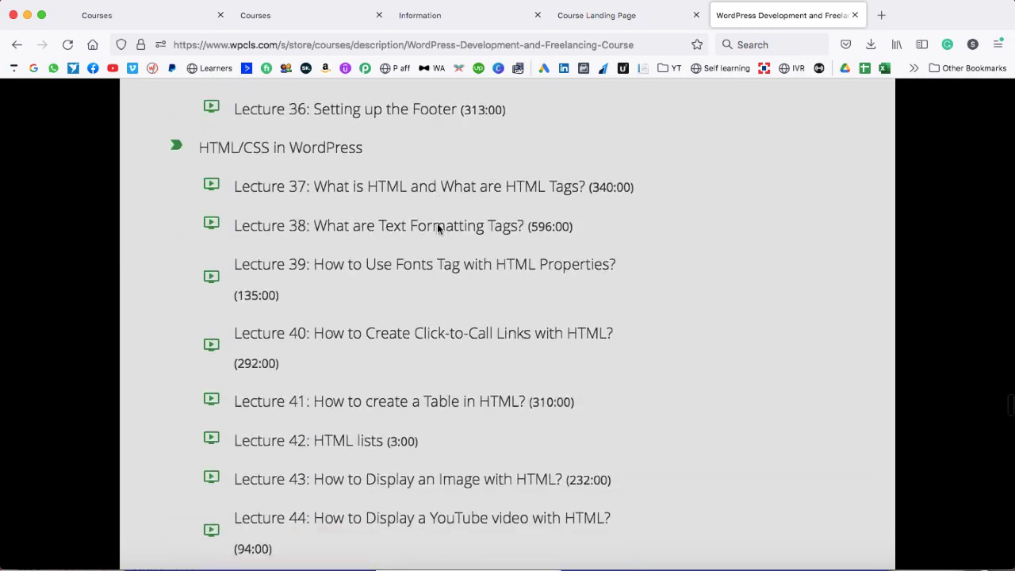
scroll(437, 229, down, 15)
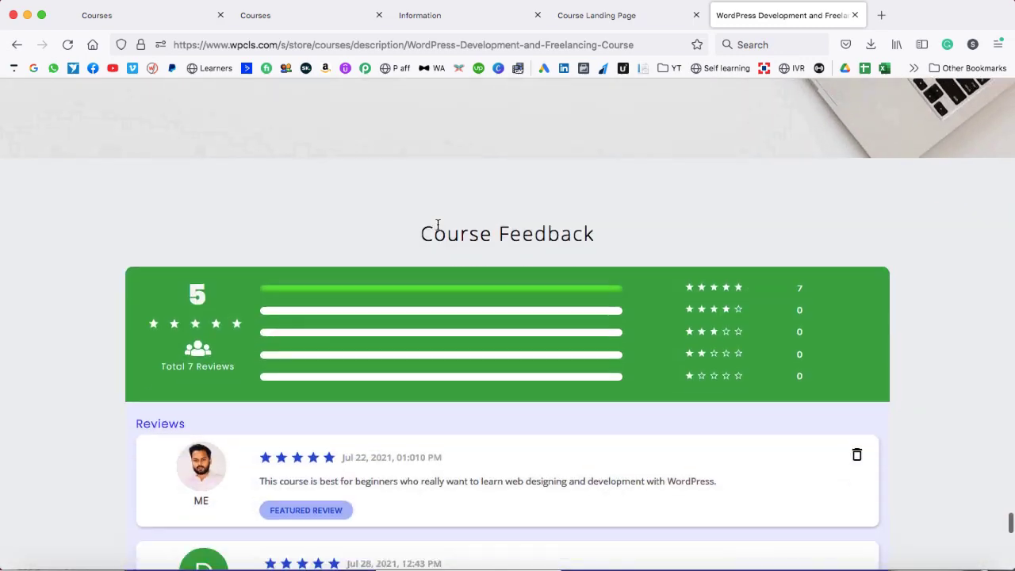
scroll(437, 229, down, 10)
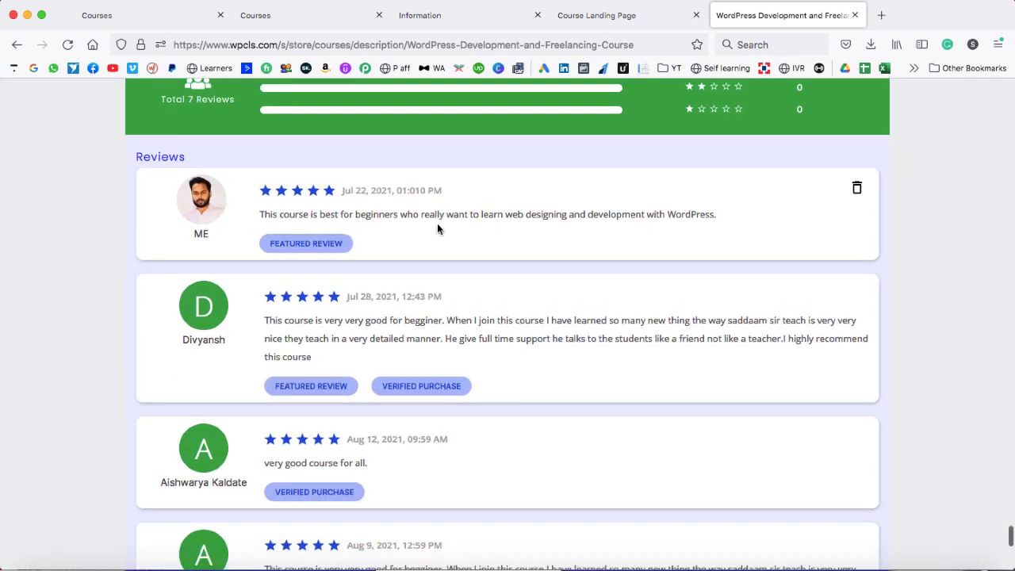
scroll(437, 222, up, 20)
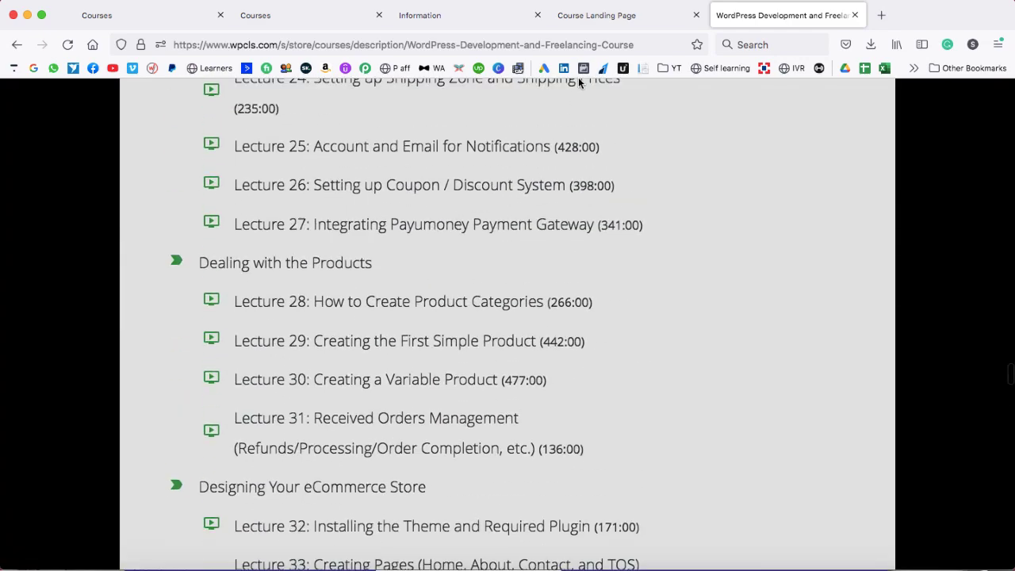
click(586, 9)
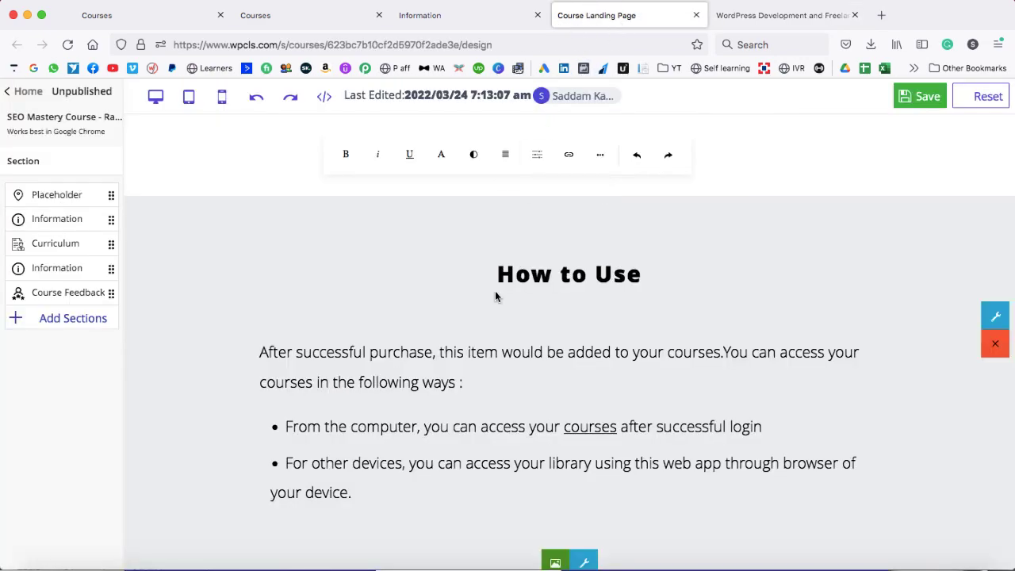
- Scroll through the SEO course landing page's Description, Curriculum and How to Use sections, then drag the Course Feedback row
scroll(534, 279, up, 1)
scroll(533, 279, up, 5)
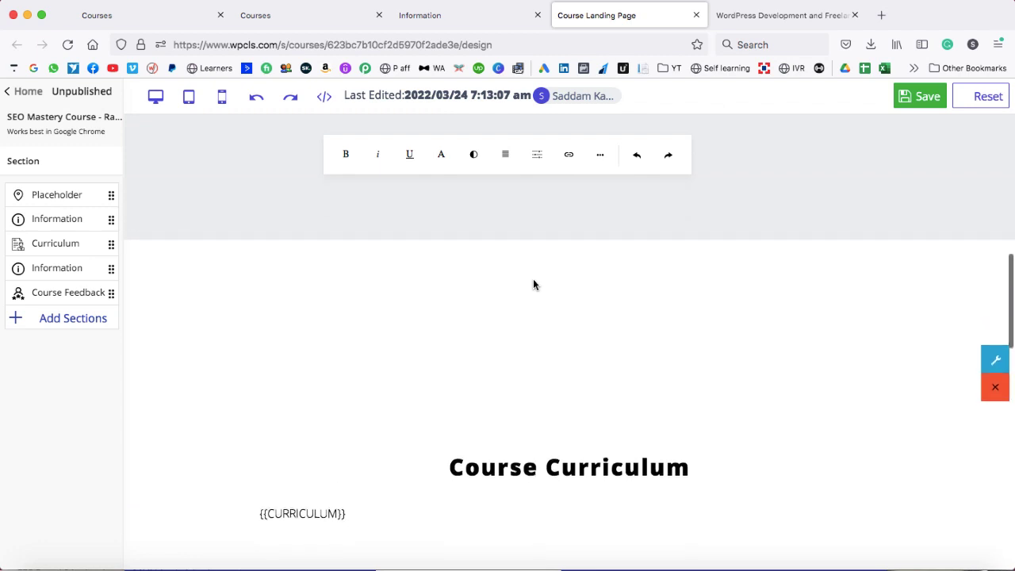
scroll(533, 284, up, 3)
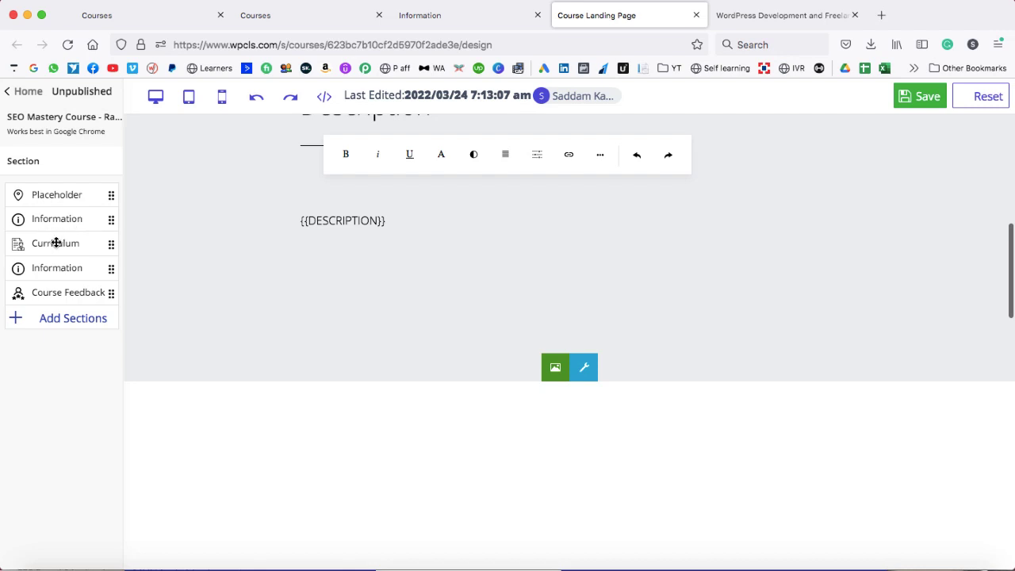
scroll(421, 306, down, 3)
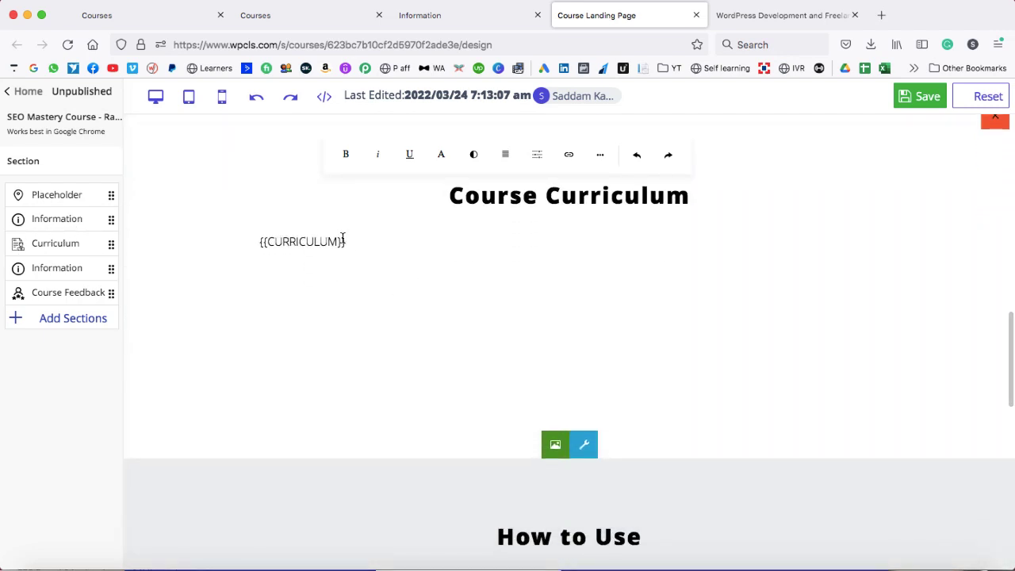
scroll(446, 277, up, 5)
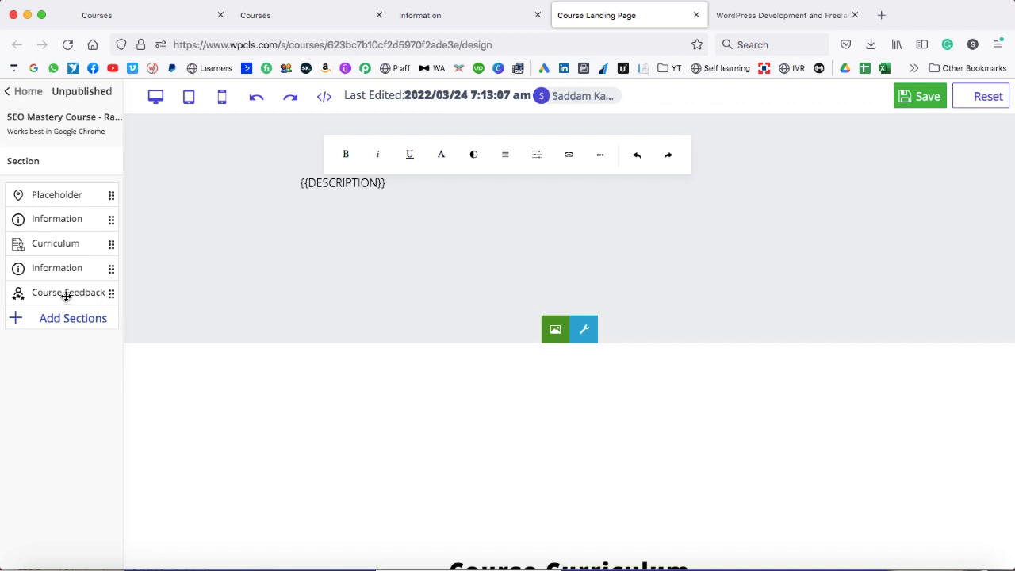
drag(63, 292, 61, 290)
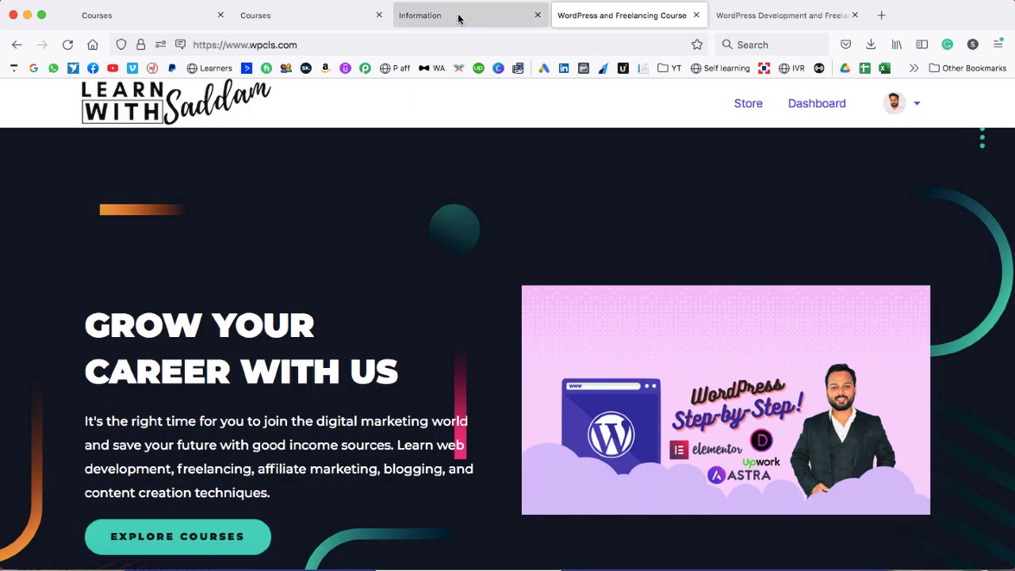
- Confirm the SEO Mastery Course shows 0 learners, then return to the 7-course list
click(460, 17)
scroll(20, 391, down, 1)
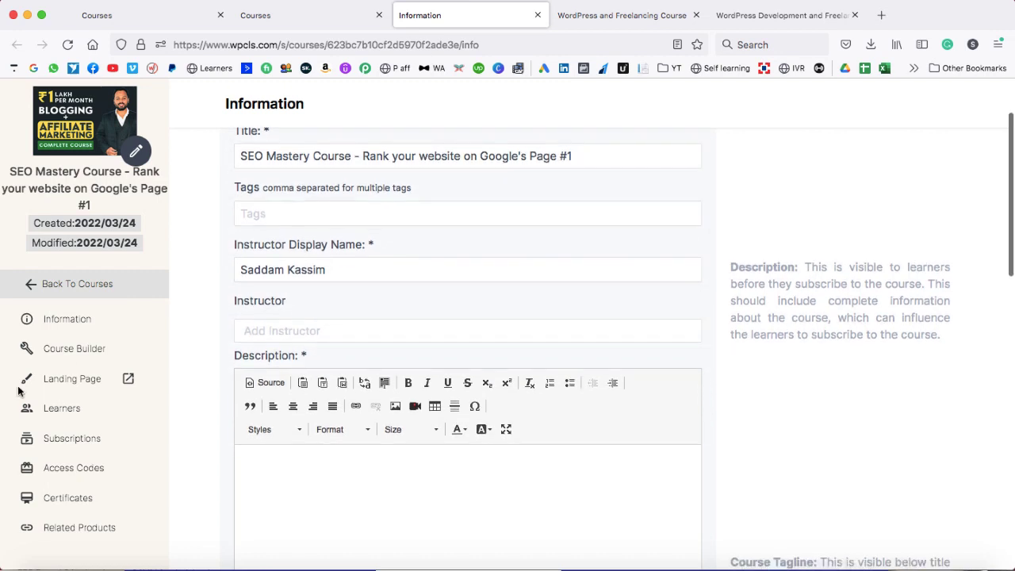
click(68, 410)
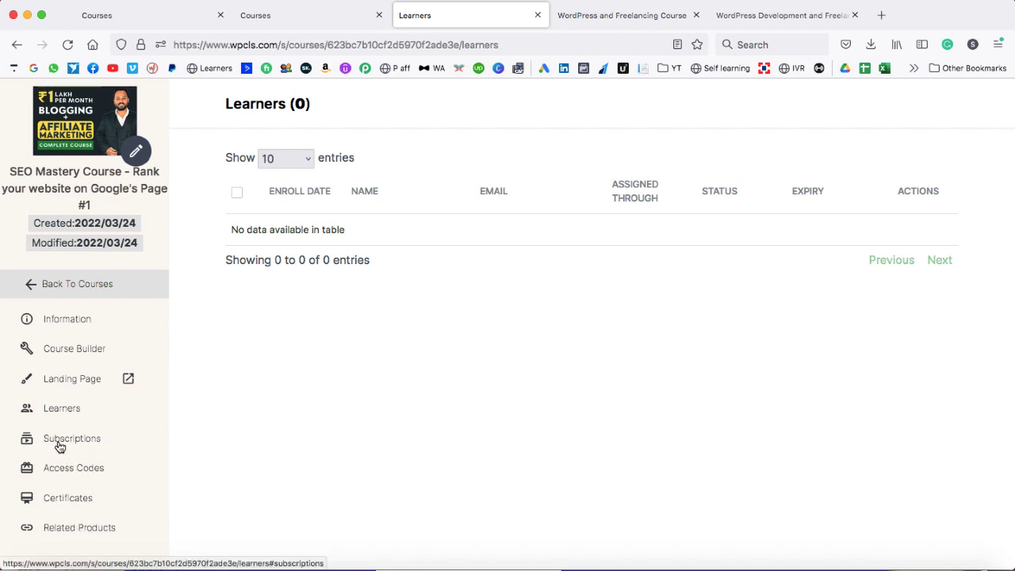
click(35, 287)
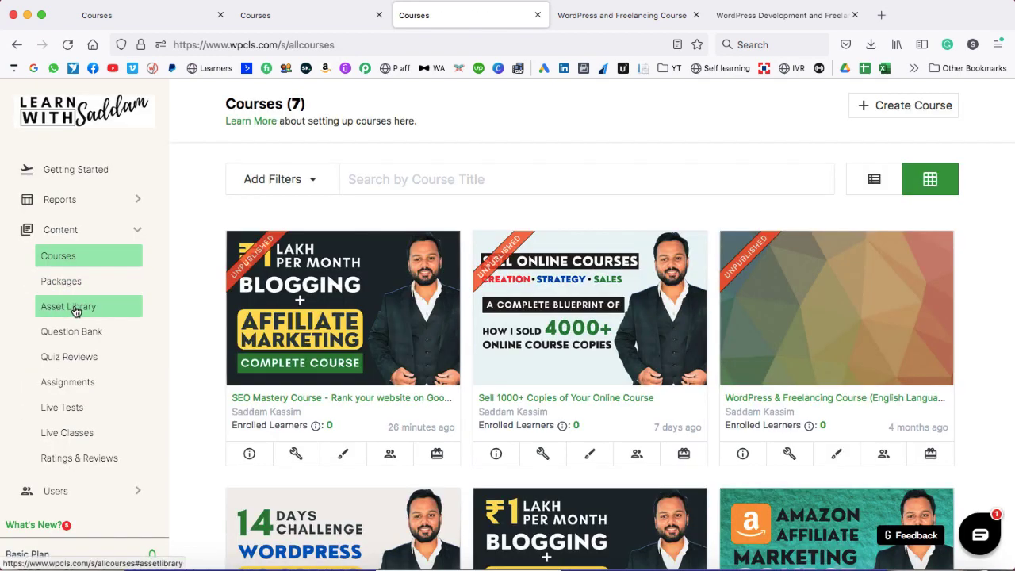
- Browse Asset Library, Quiz Reviews, Assignments, Live Tests and Live Classes, ending on Ratings & Reviews
click(75, 310)
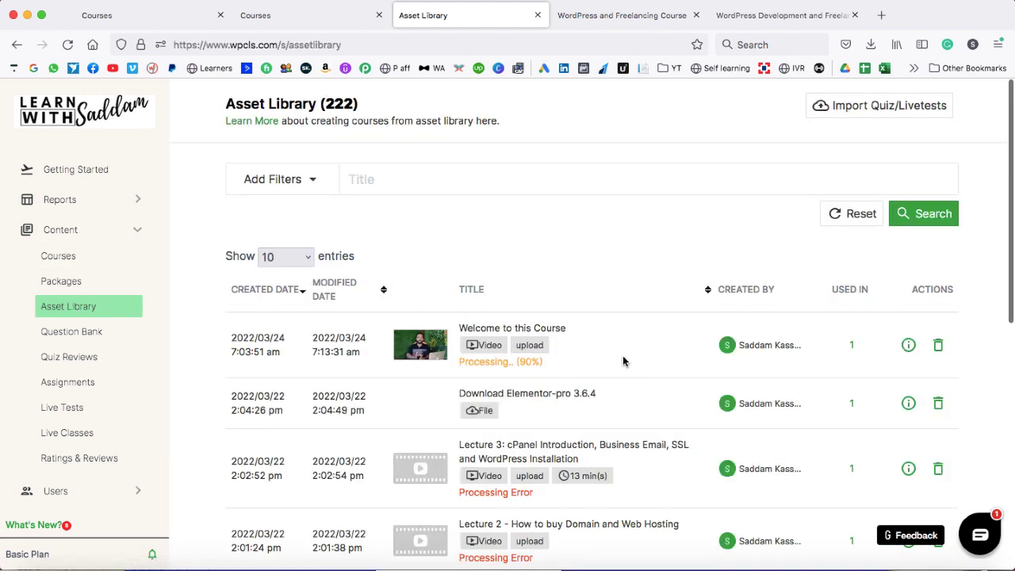
scroll(623, 362, down, 1)
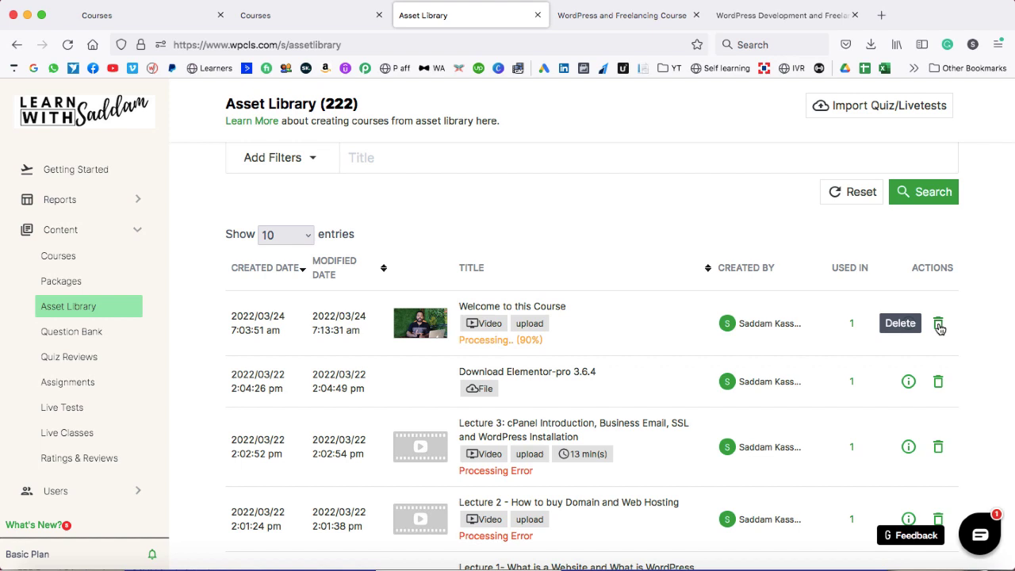
click(70, 359)
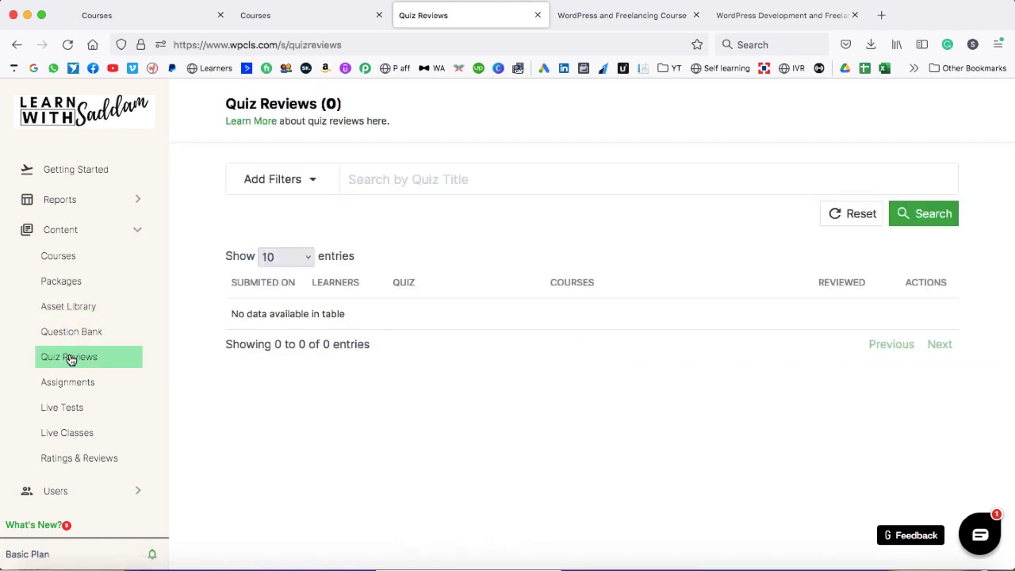
click(68, 382)
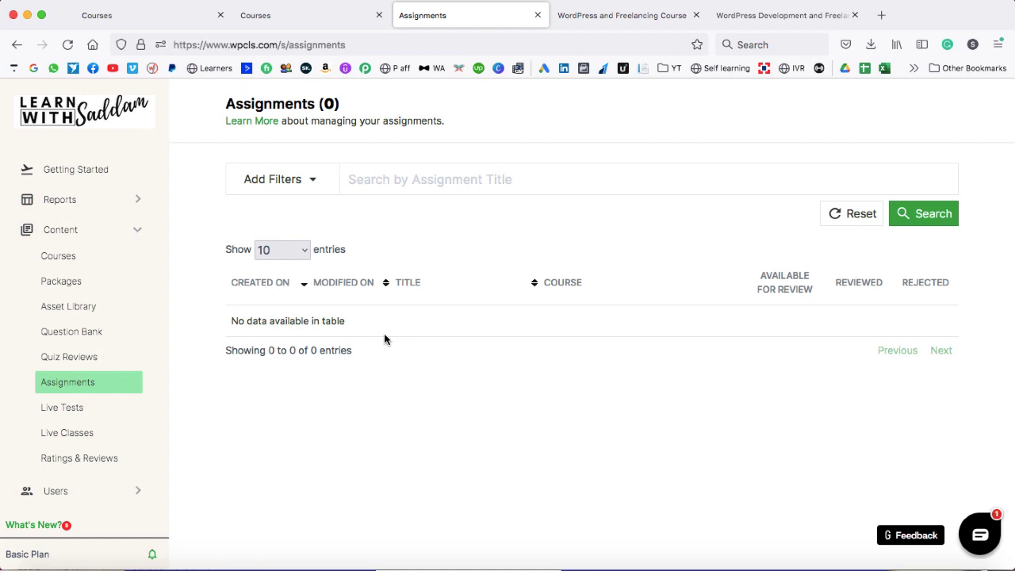
click(67, 409)
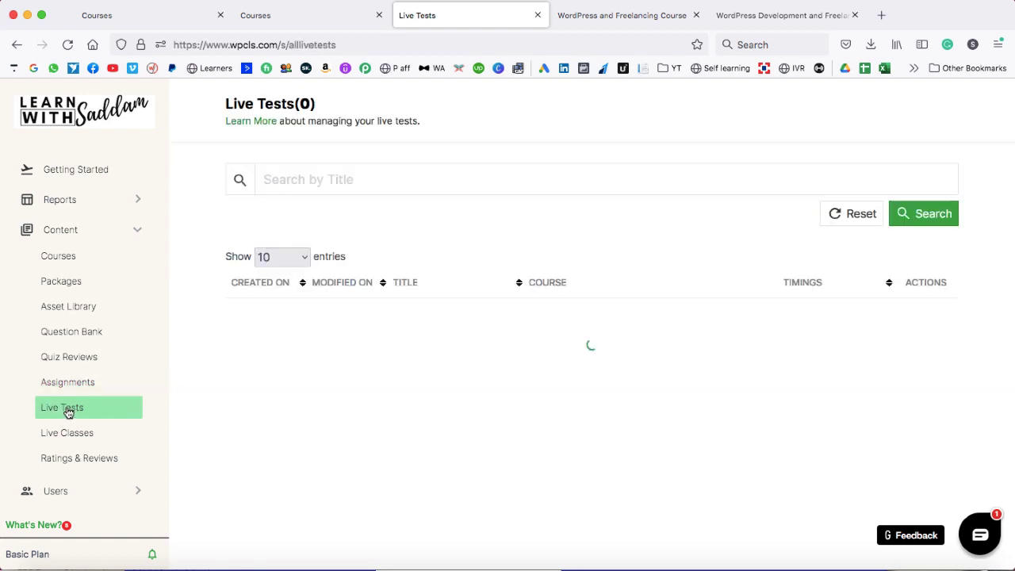
click(70, 433)
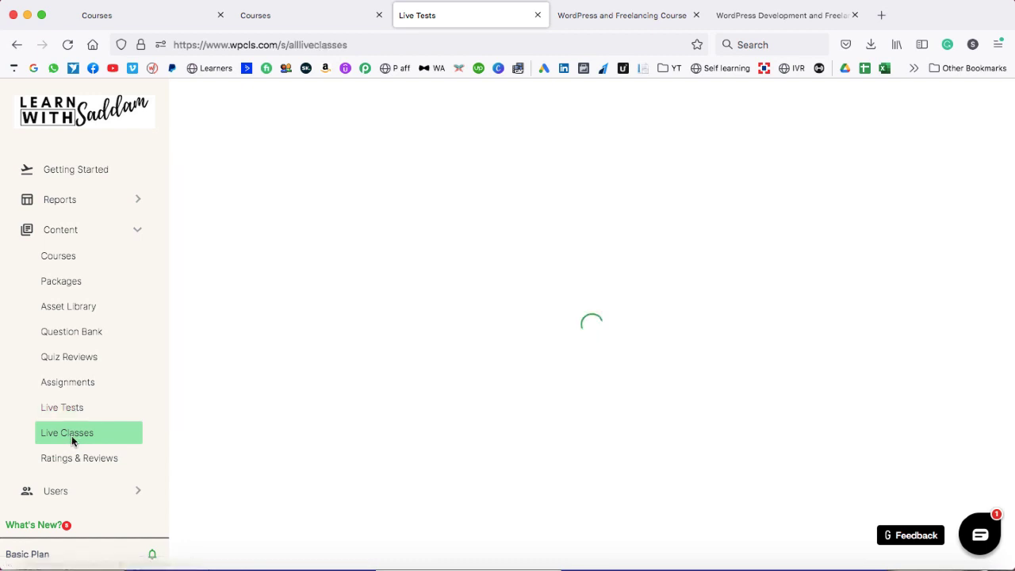
click(78, 461)
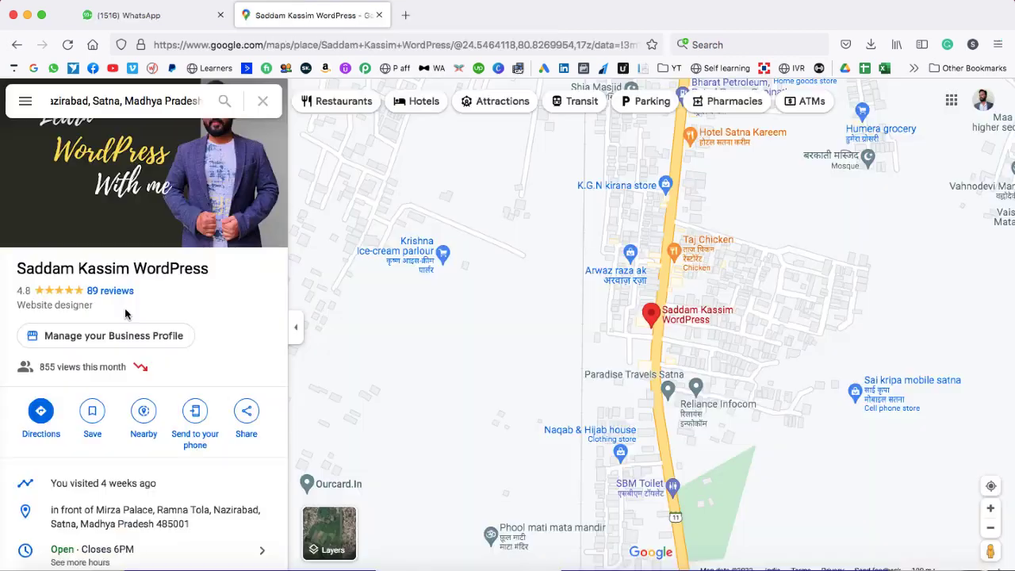
- Look over the Google Maps reviews, collapse the Content menu and expand the Users sections
click(104, 288)
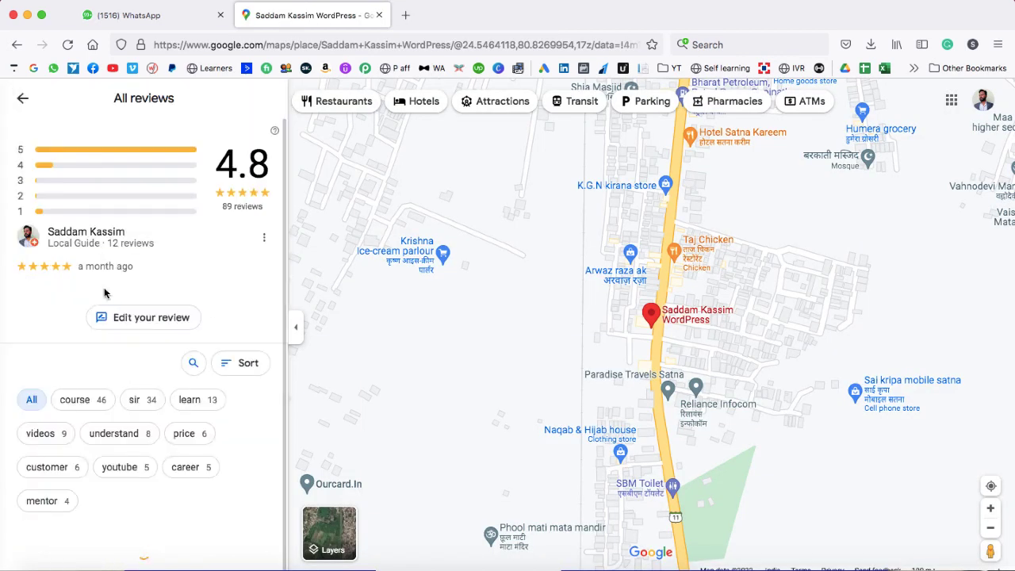
scroll(210, 317, down, 5)
scroll(213, 324, down, 4)
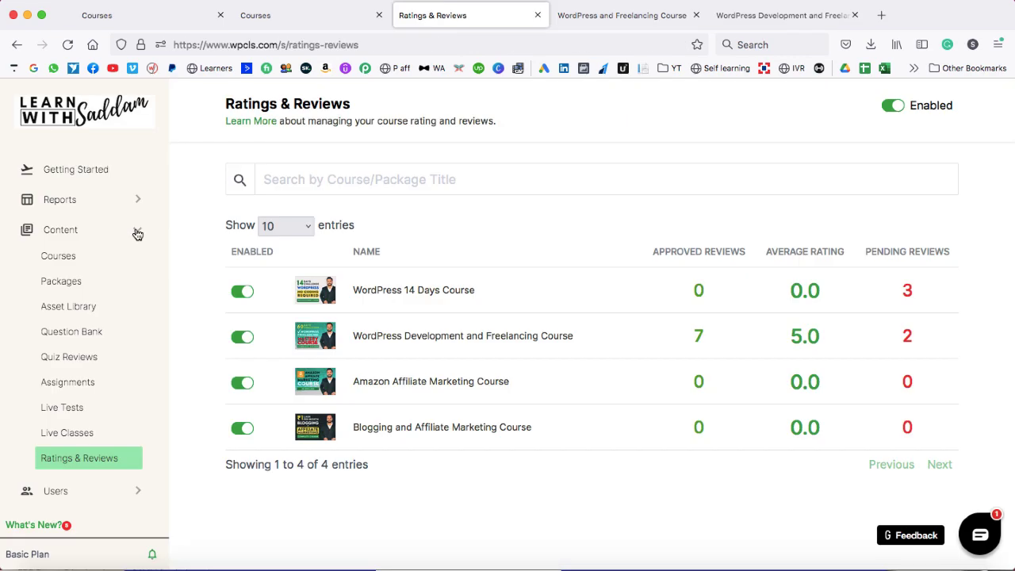
click(136, 231)
click(69, 263)
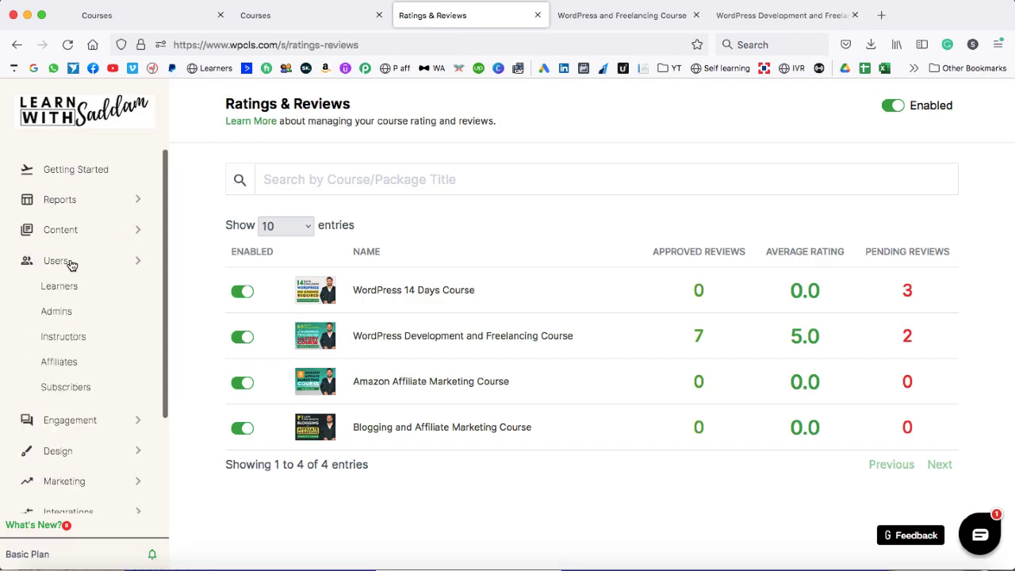
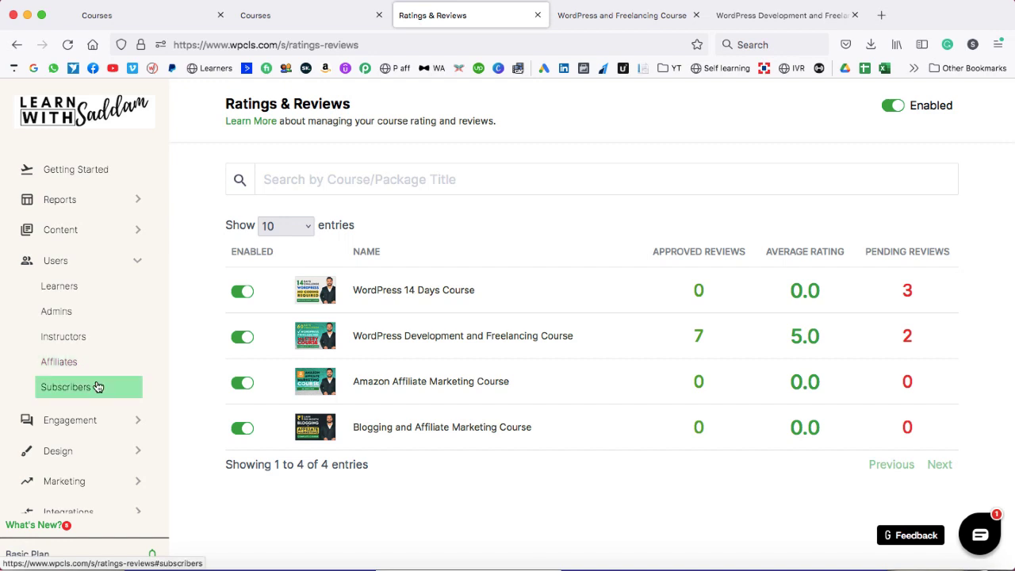
- Open the Learners page from the Users section of the sidebar
click(88, 290)
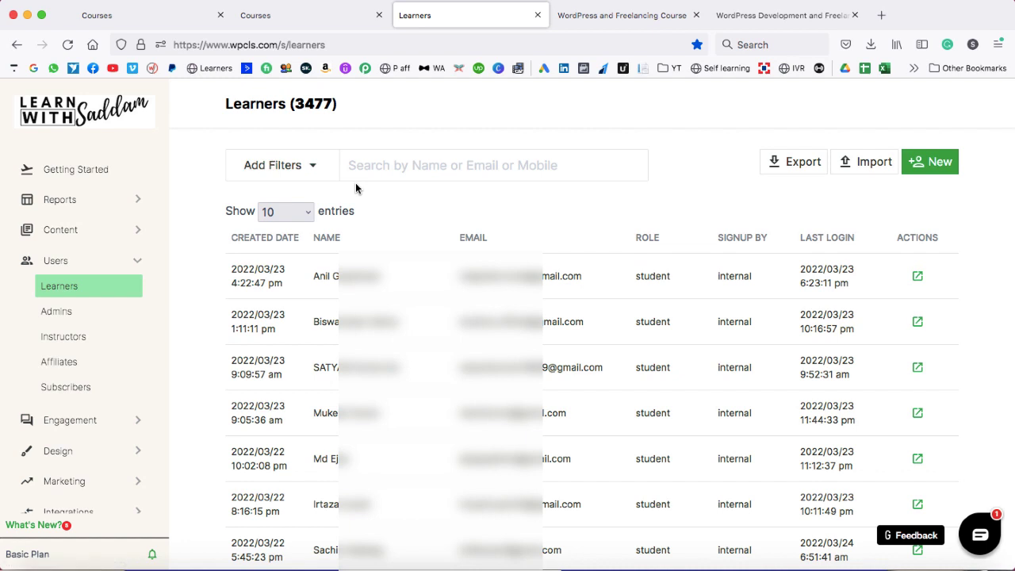
- Filter learners by Enrolled In the specific course WordPress 14 Days Course, leaving 3201
click(311, 166)
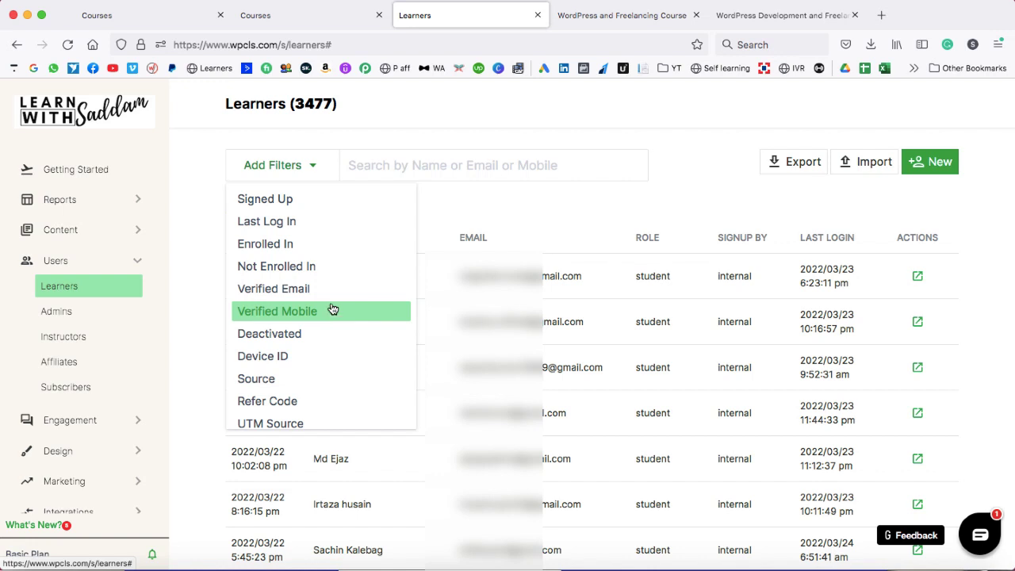
click(325, 244)
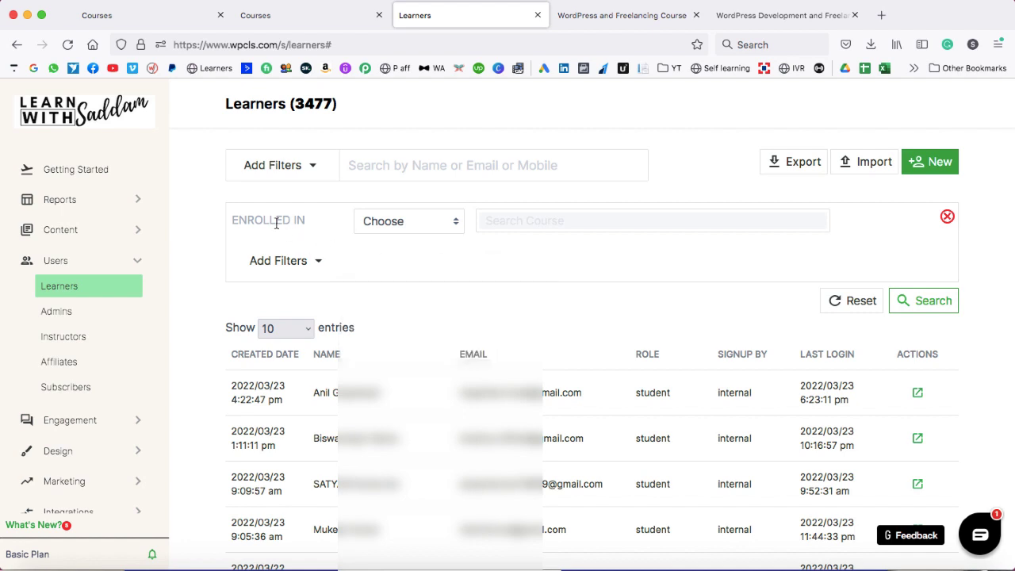
click(412, 225)
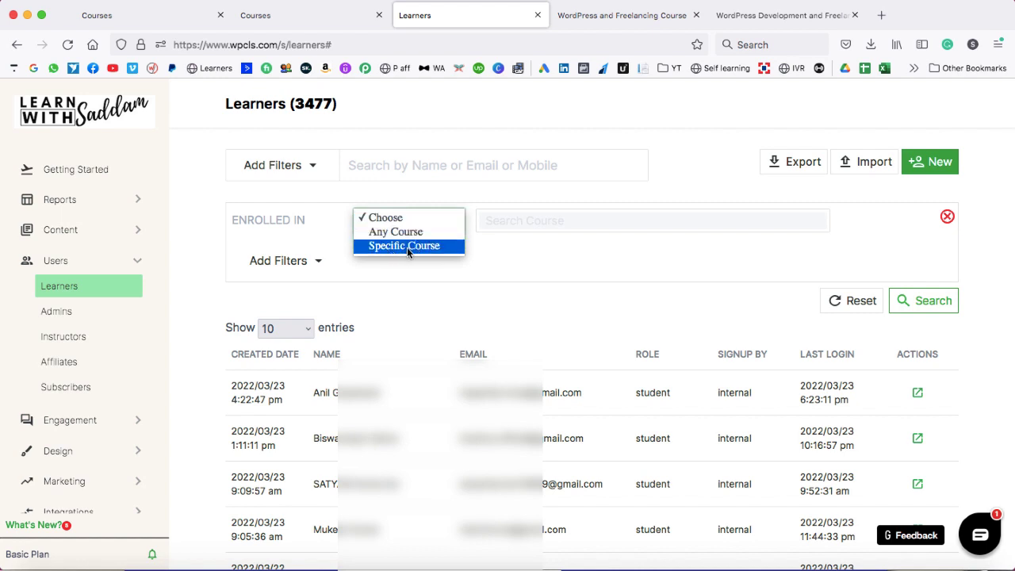
click(407, 246)
click(497, 220)
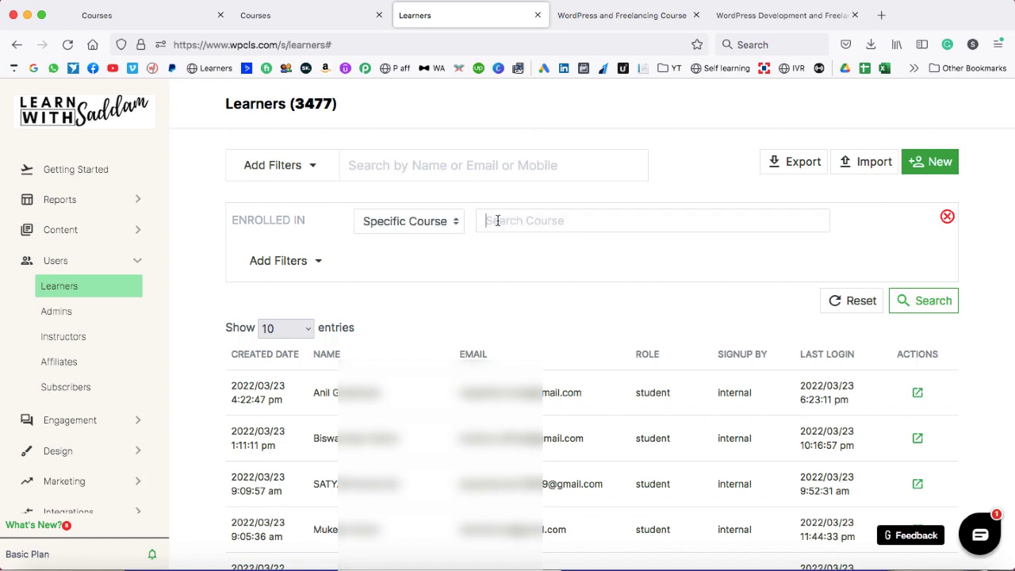
text(14)
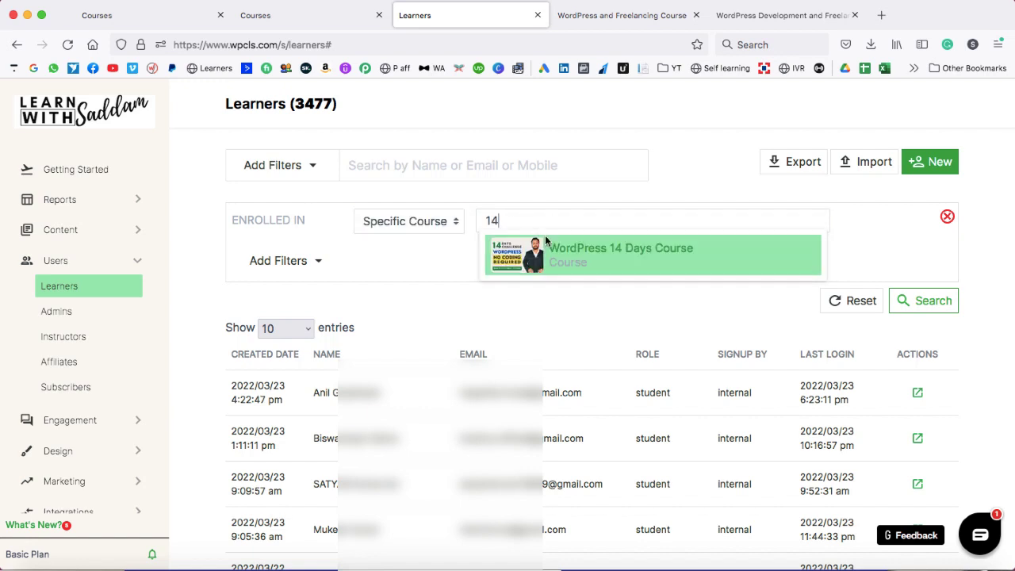
click(621, 254)
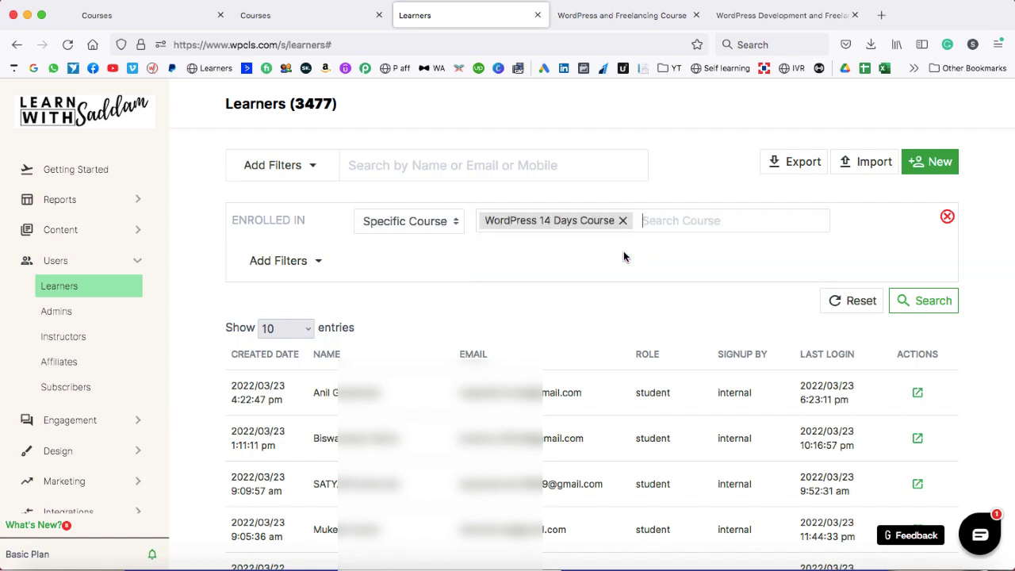
click(918, 300)
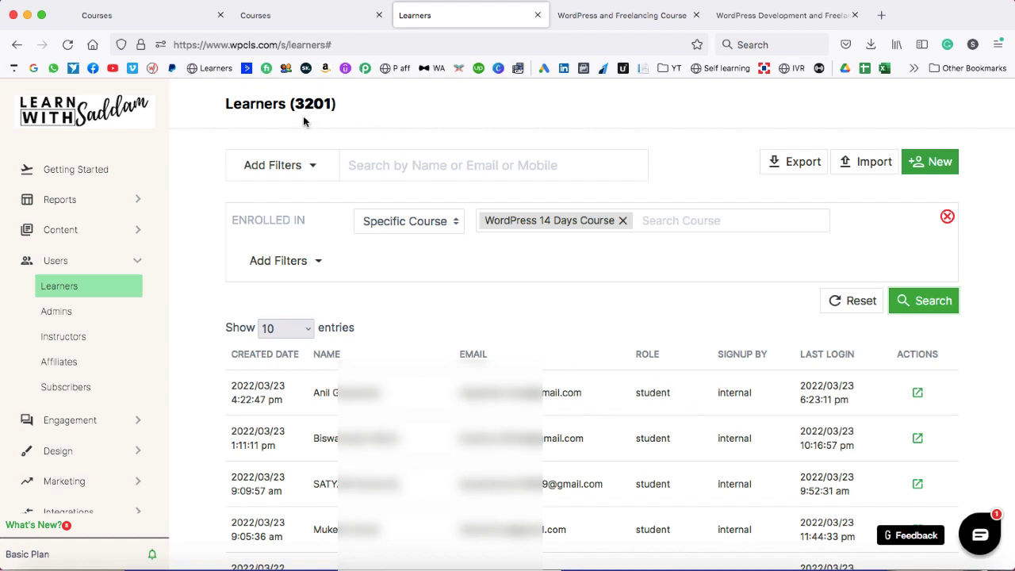
- Note the 3201 learner count, then remove WordPress 14 Days Course from the filter
drag(295, 104, 331, 103)
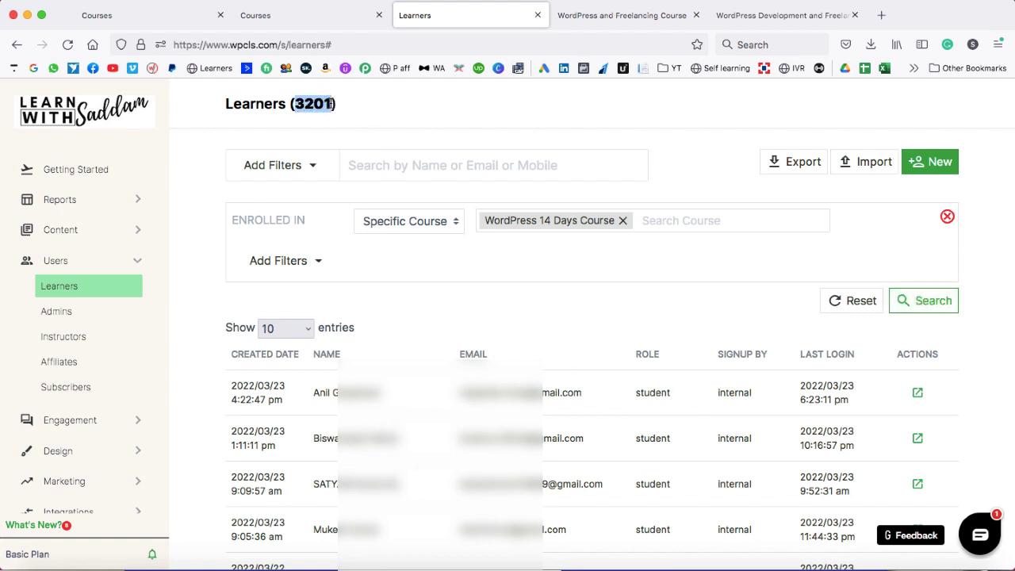
click(331, 104)
click(622, 221)
- Browse the available learner filters and close the list without adding one
click(316, 263)
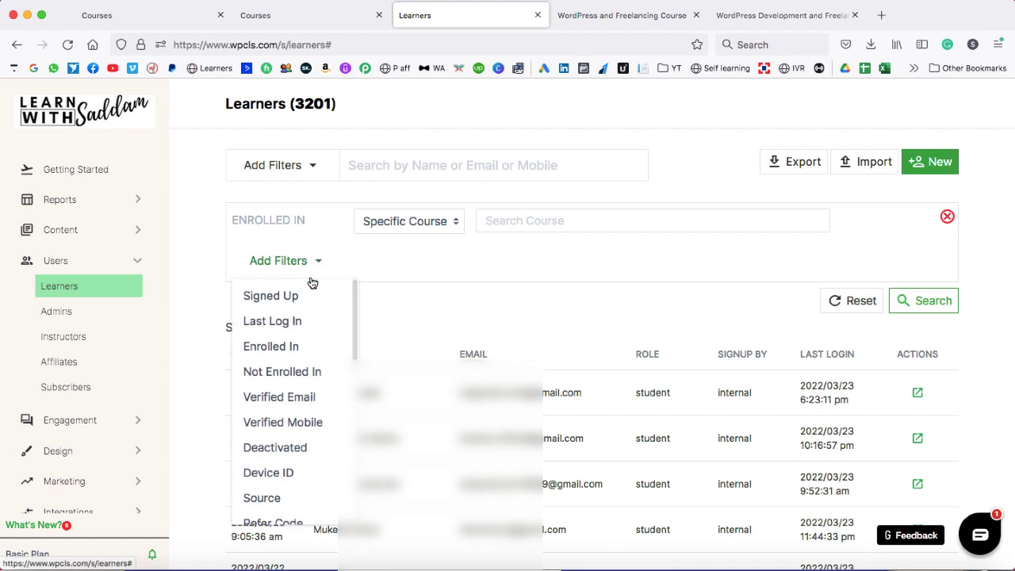
scroll(302, 373, down, 7)
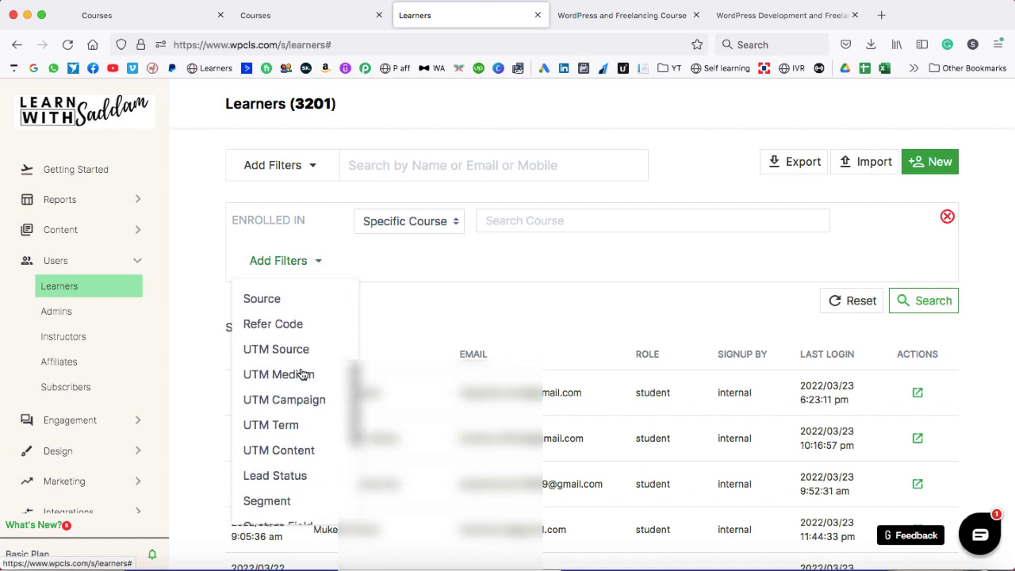
scroll(302, 373, down, 3)
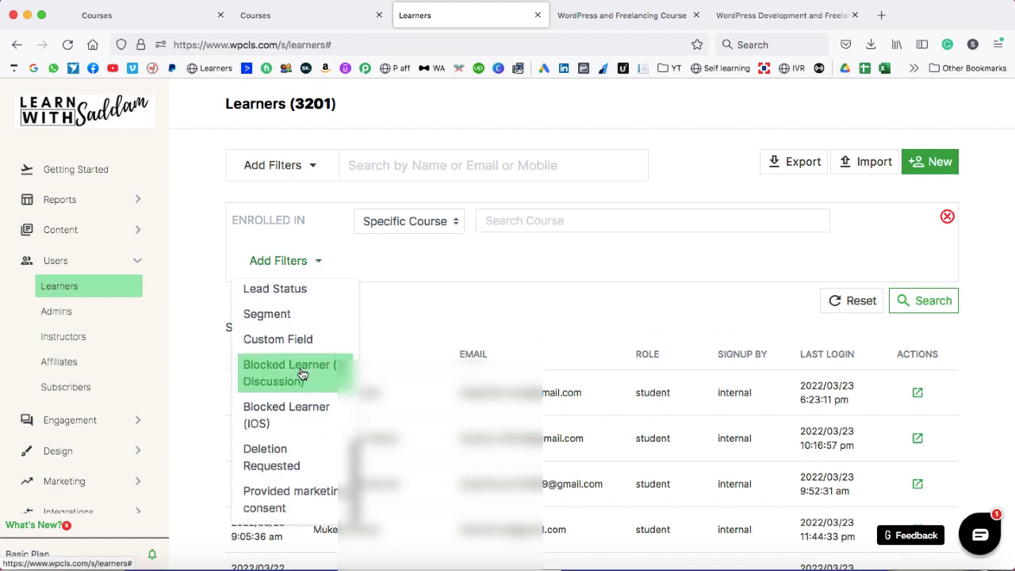
click(410, 300)
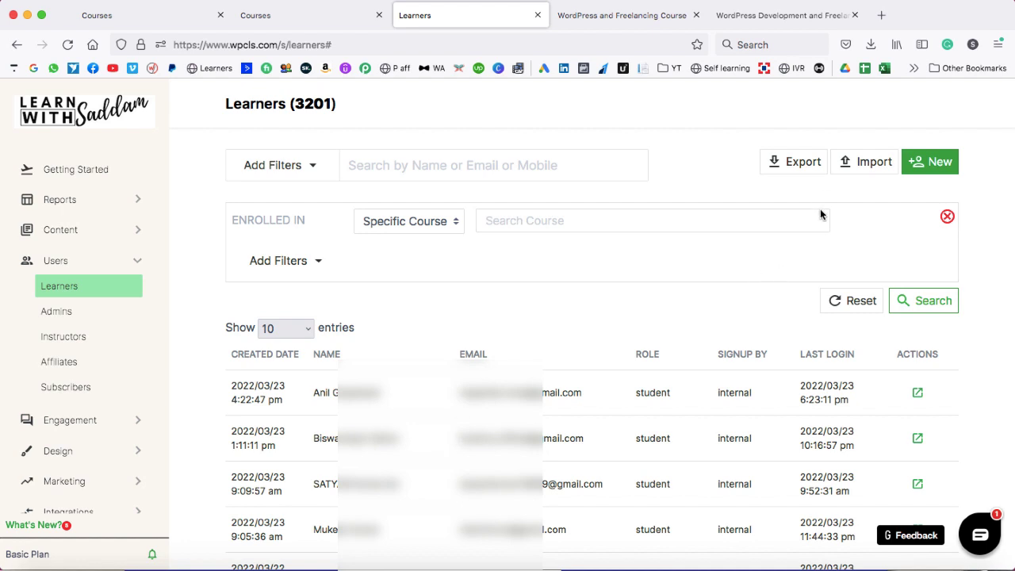
- Export learners from 1 to 10000 within the 10,000 active learners limit
click(796, 164)
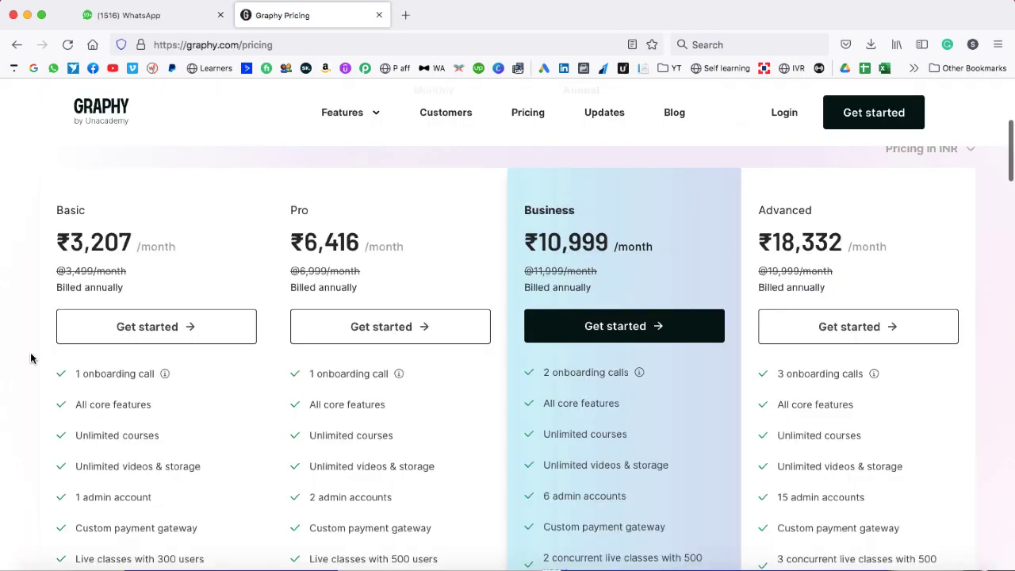
scroll(32, 357, down, 5)
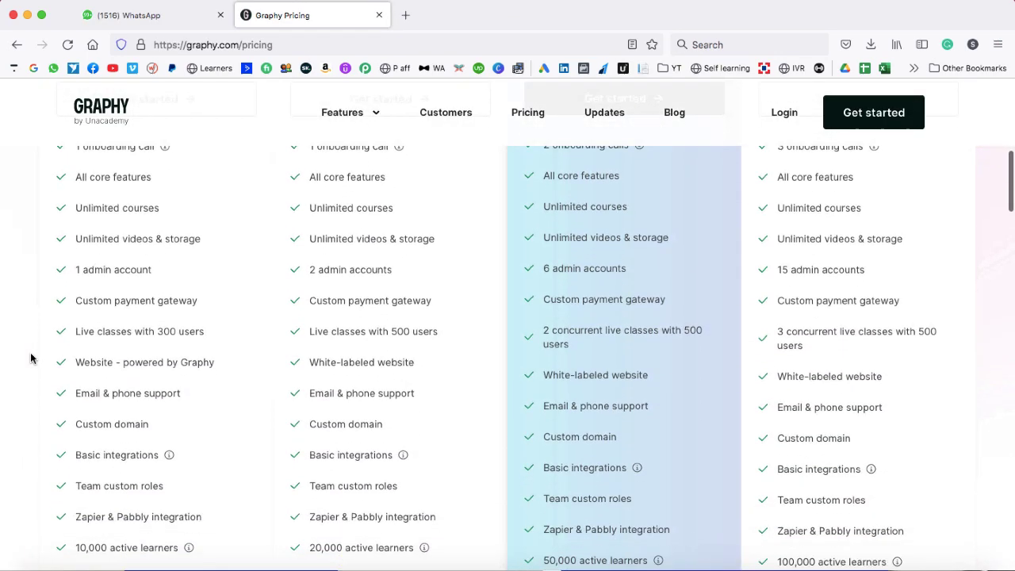
drag(75, 489, 179, 495)
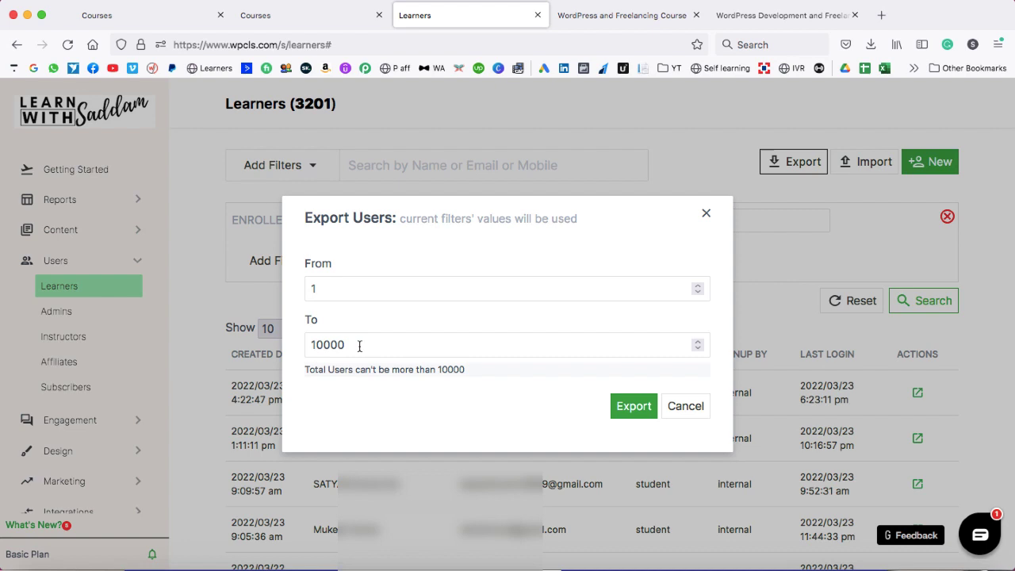
click(632, 410)
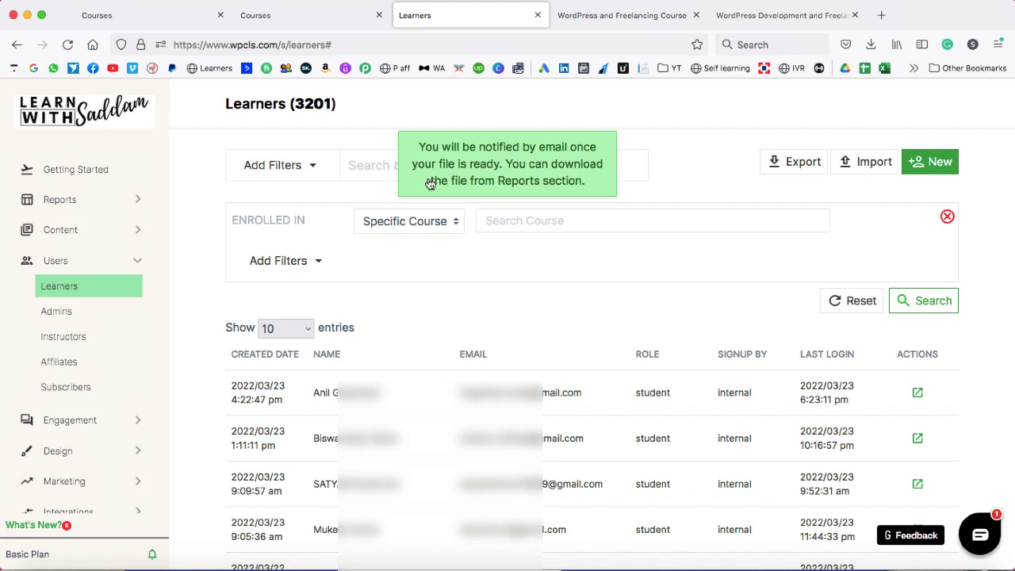
- View the downloadable reports under Reports > Downloads, then return to the Learners page
click(138, 200)
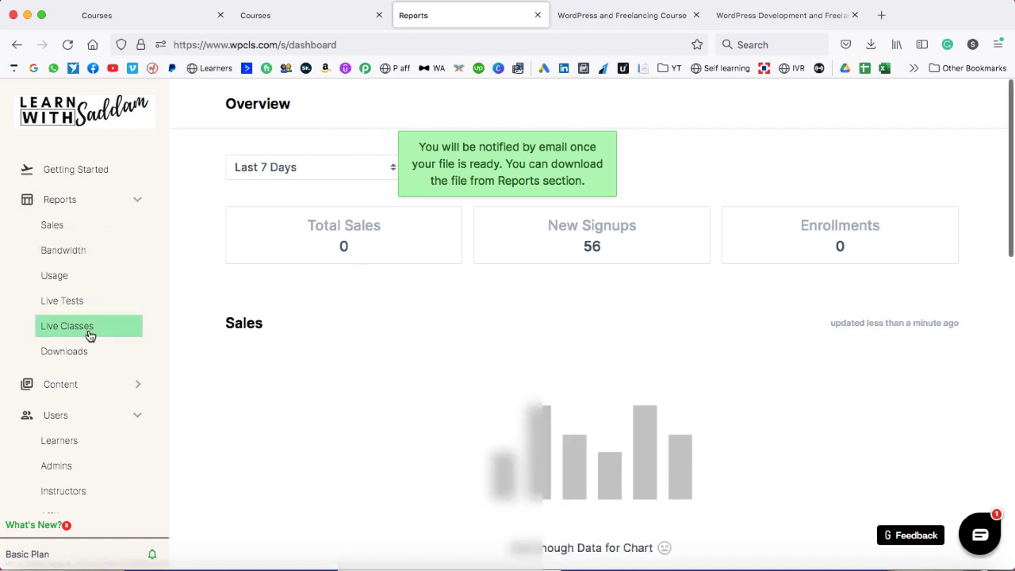
click(68, 356)
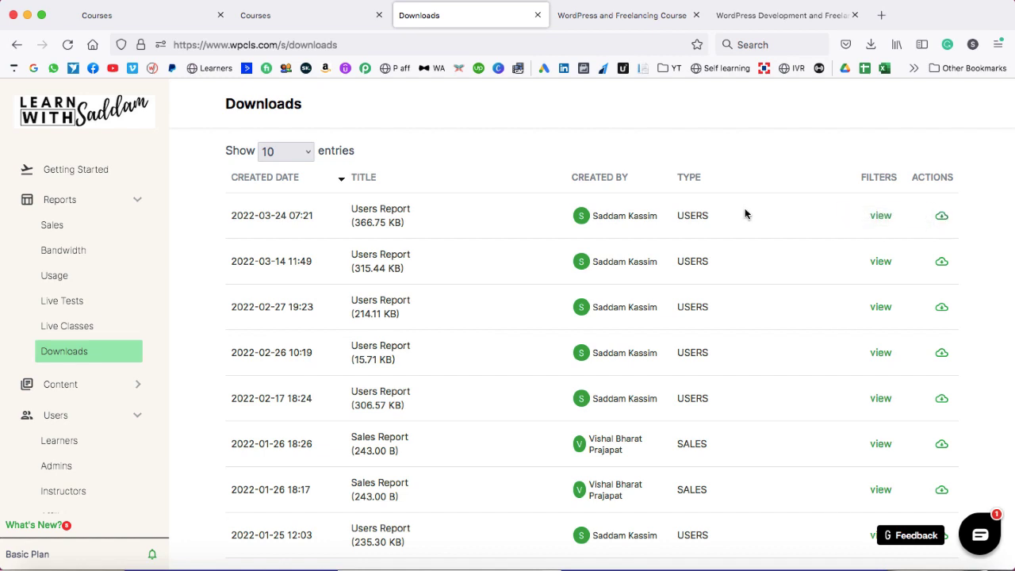
click(137, 201)
click(72, 287)
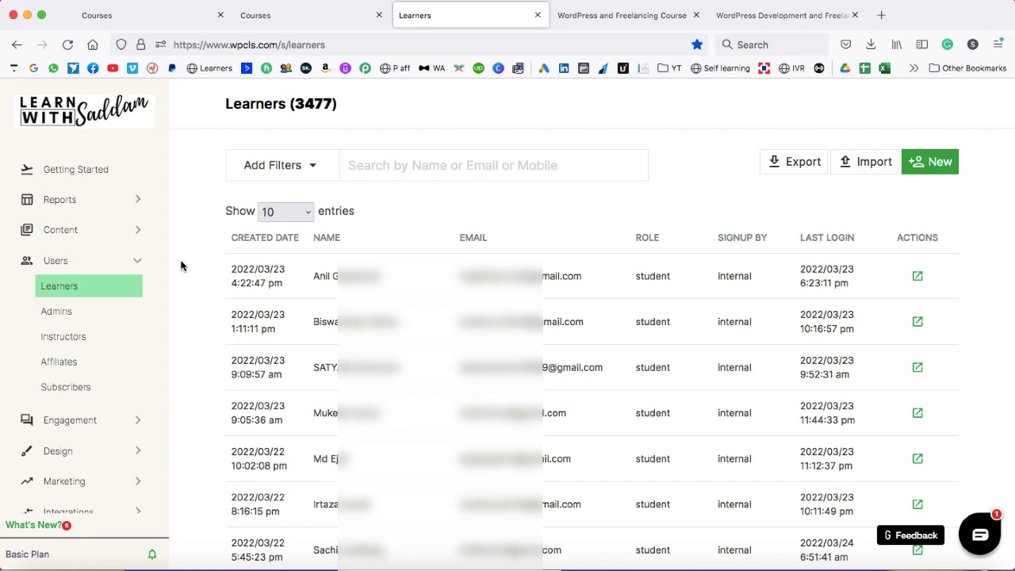
- Search for the learner by full name and open their details page
click(412, 165)
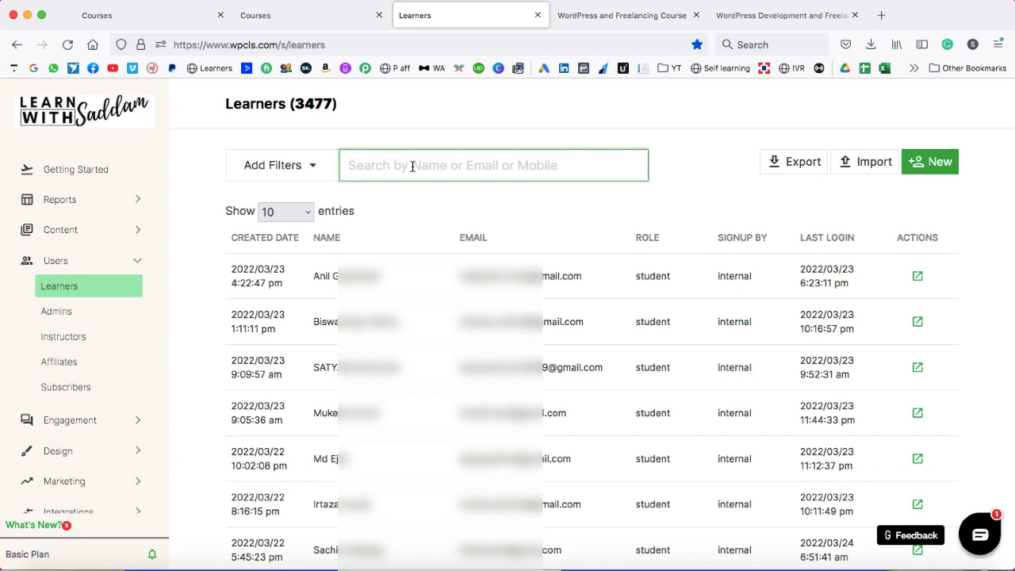
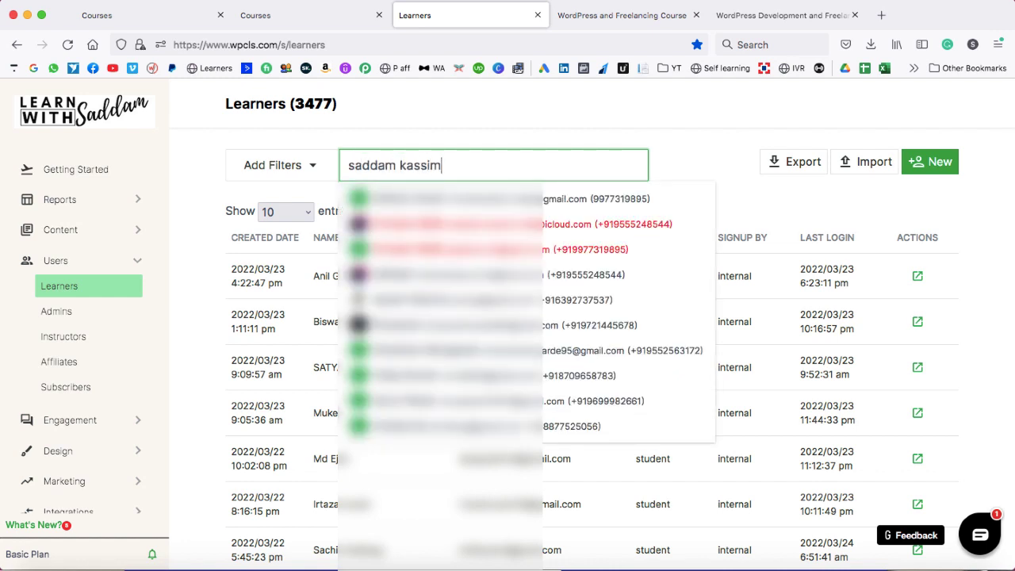
click(482, 224)
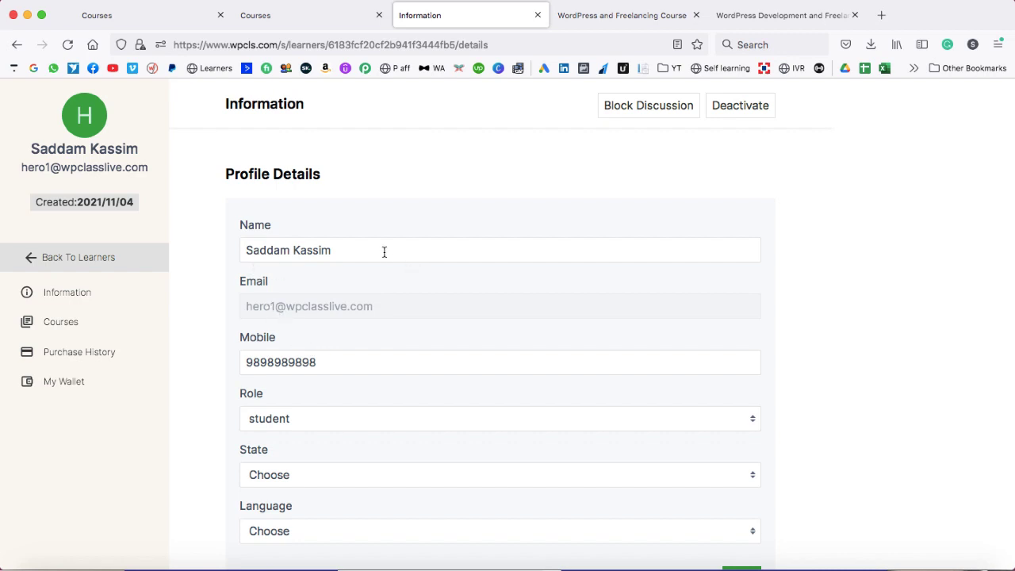
- Review the profile, toggle the delete-profile checkbox off again, and show the Role options
scroll(461, 312, down, 15)
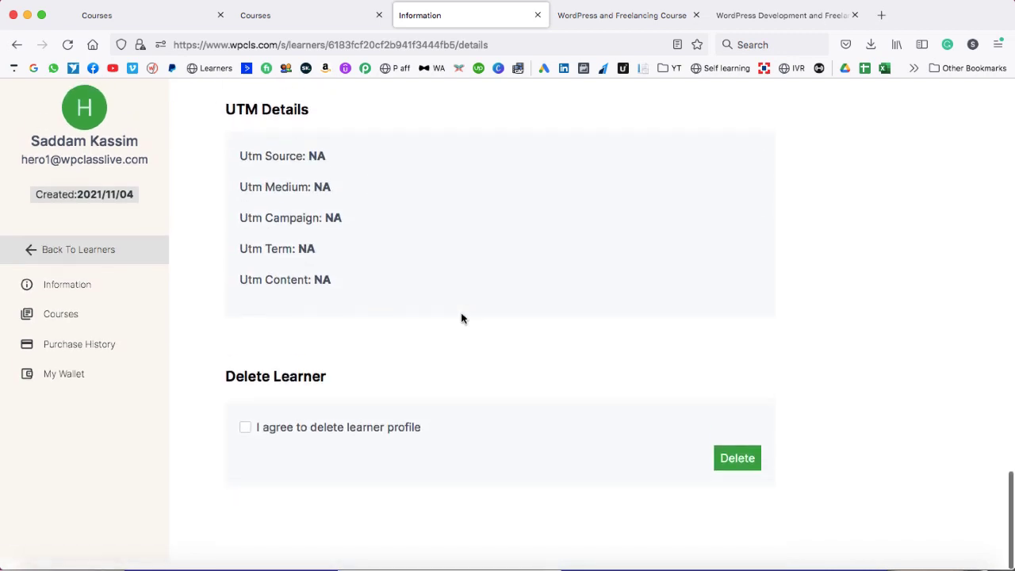
click(248, 434)
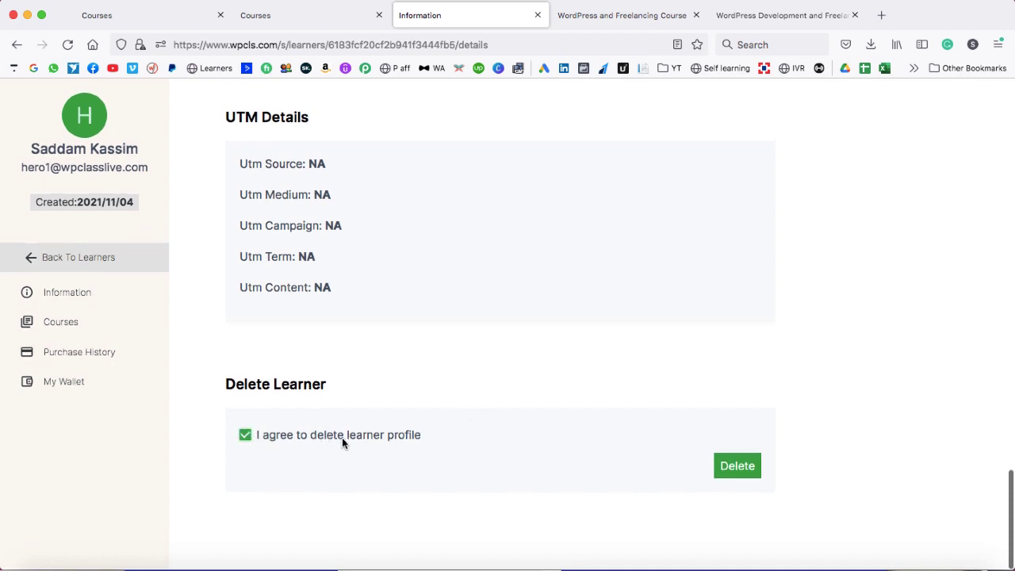
click(245, 436)
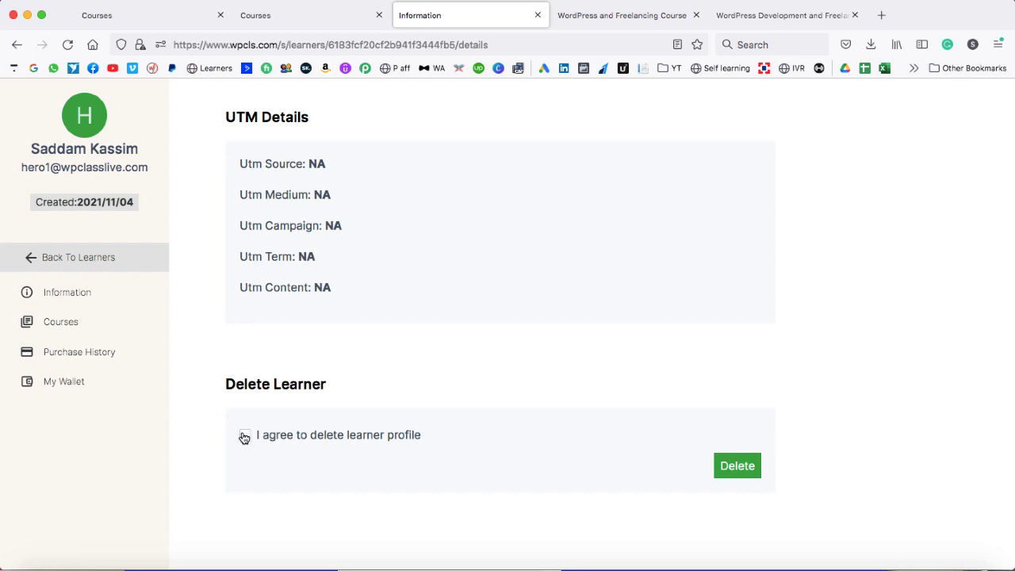
scroll(337, 353, up, 15)
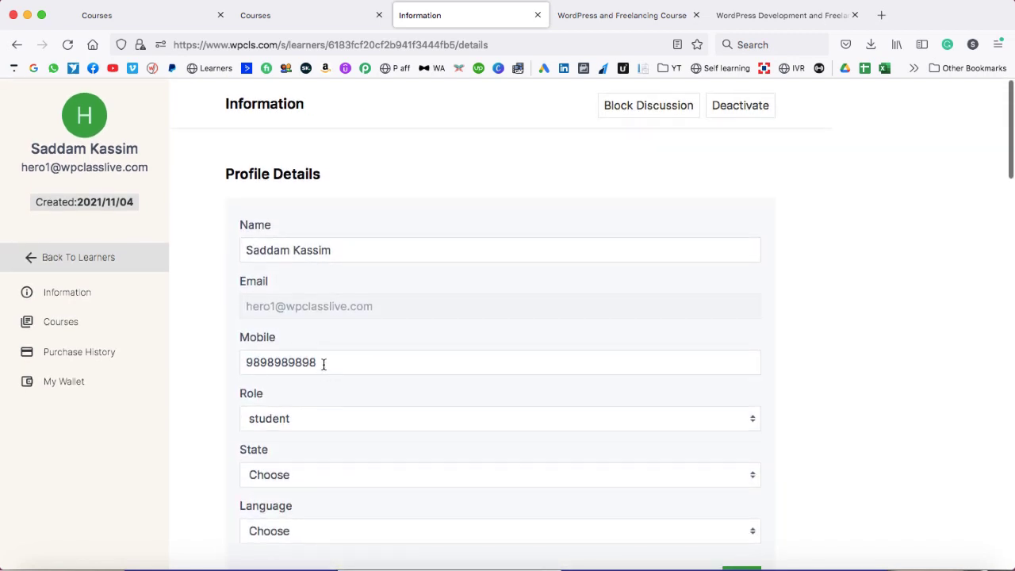
drag(323, 363, 237, 361)
click(220, 367)
scroll(216, 416, down, 2)
click(296, 354)
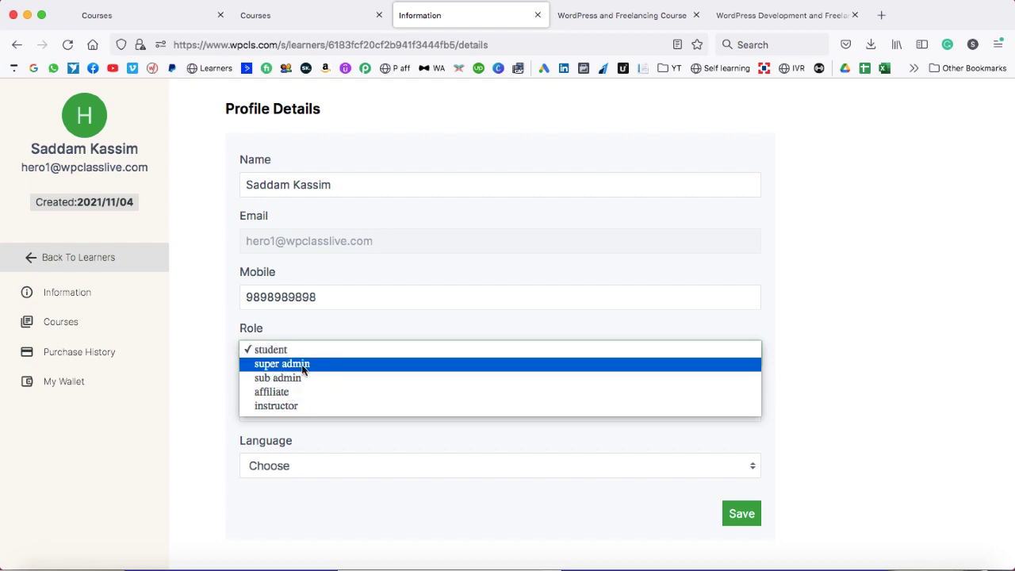
- Keep the role as student and review the profile down to Number of Logins
click(213, 339)
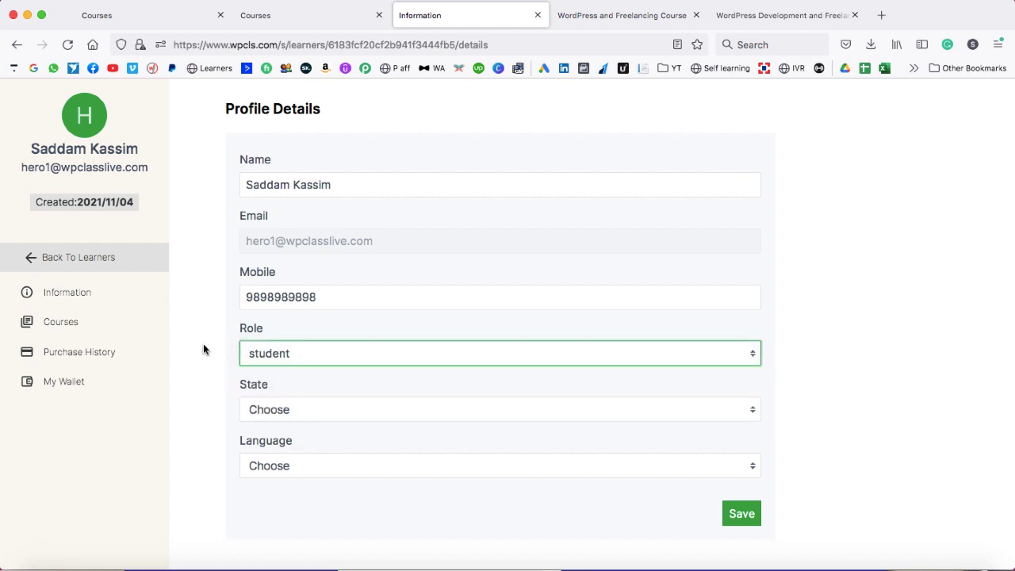
click(203, 349)
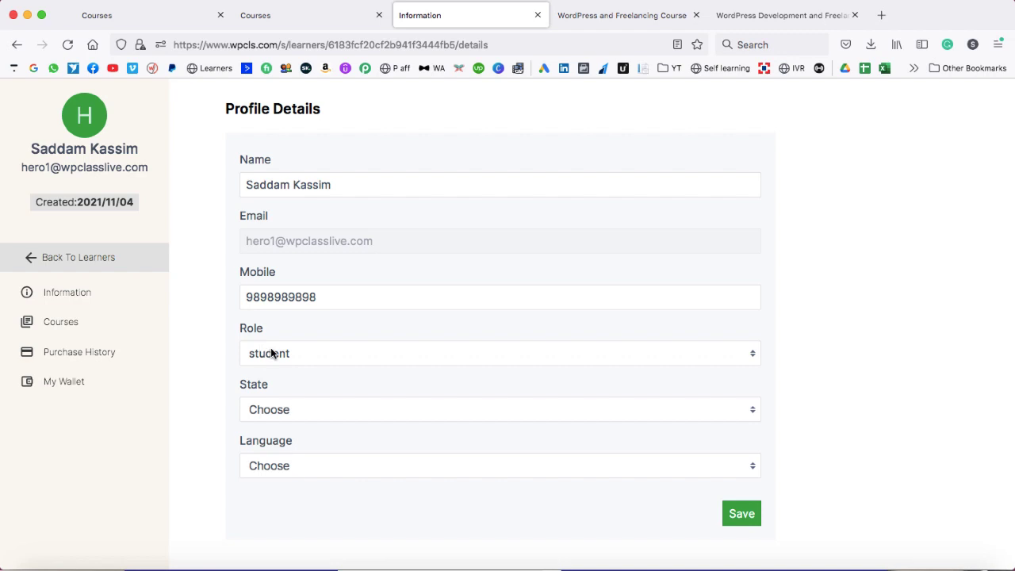
scroll(215, 362, down, 5)
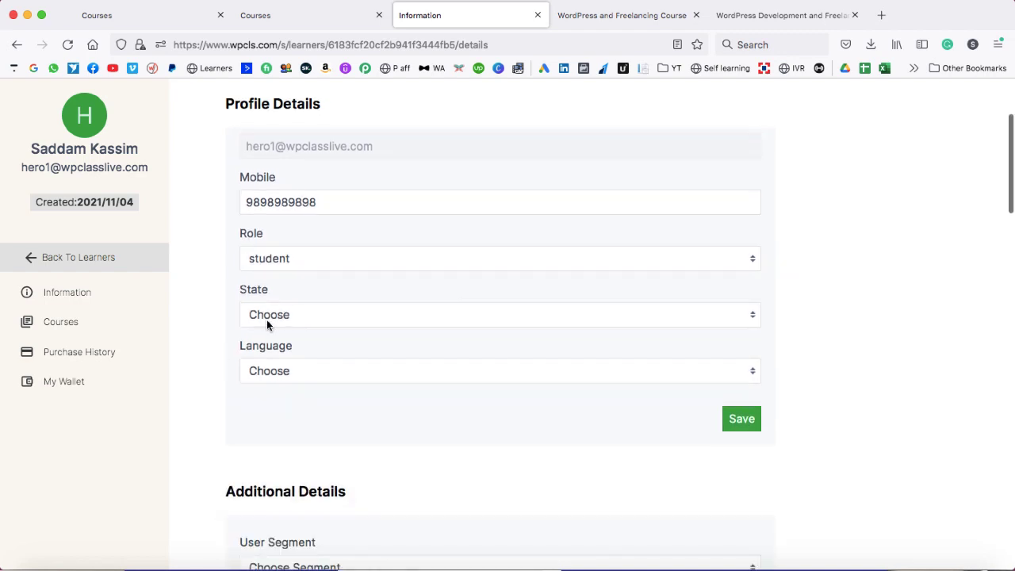
scroll(309, 392, down, 5)
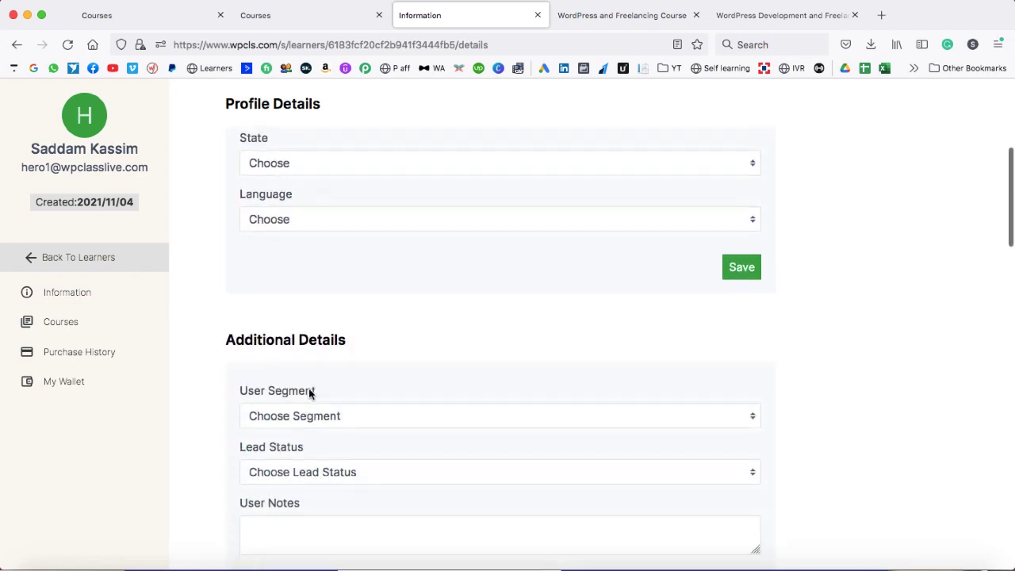
scroll(308, 392, down, 15)
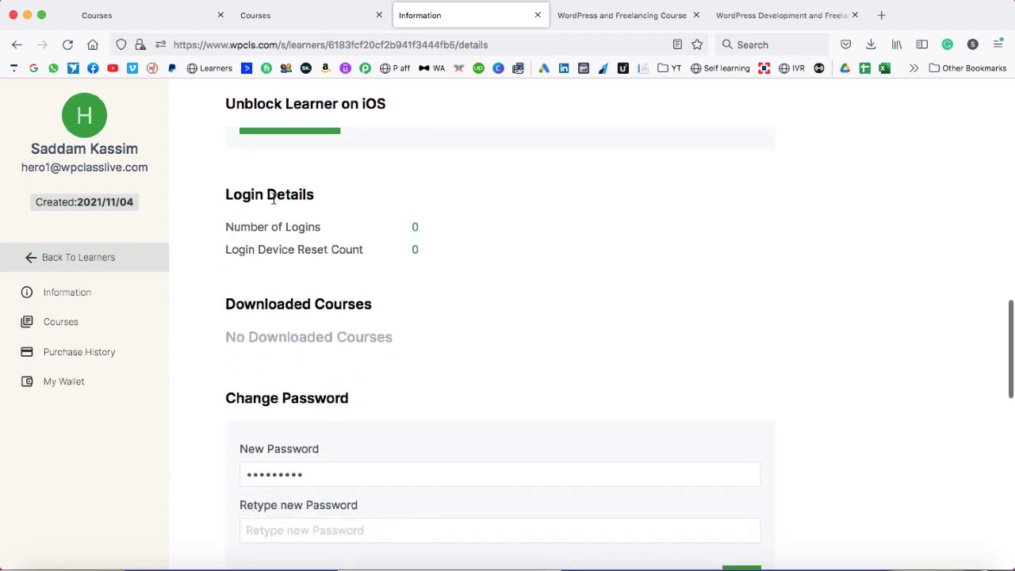
drag(224, 228, 322, 229)
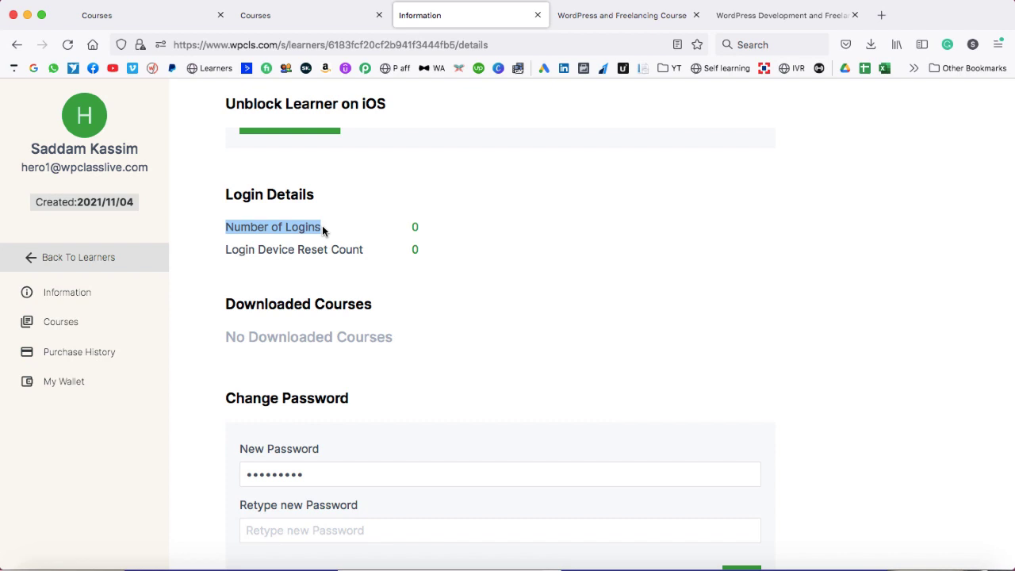
click(346, 225)
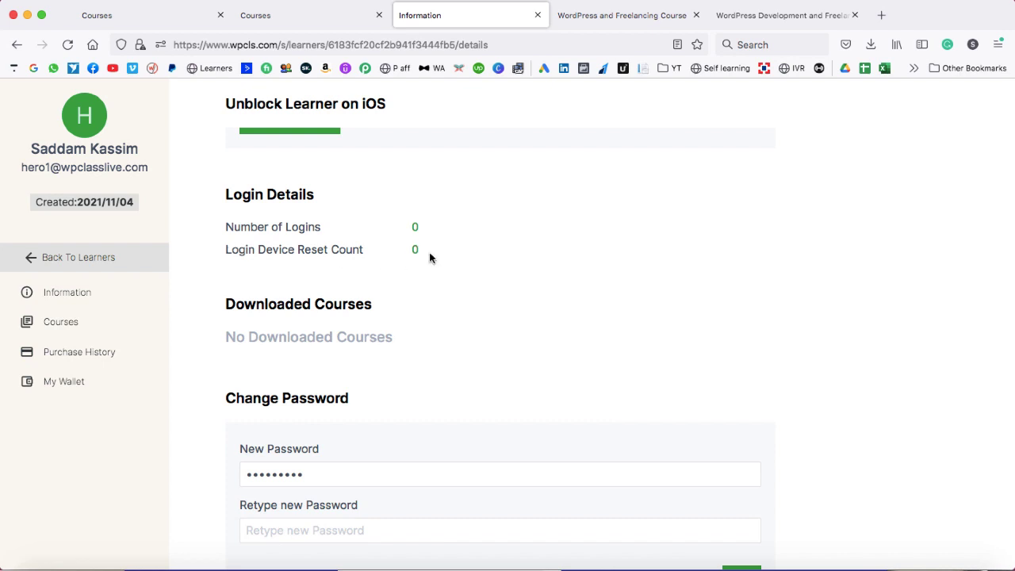
- Open the learner's Courses page showing WordPress 14 Days Course at 0% progress
scroll(429, 256, down, 5)
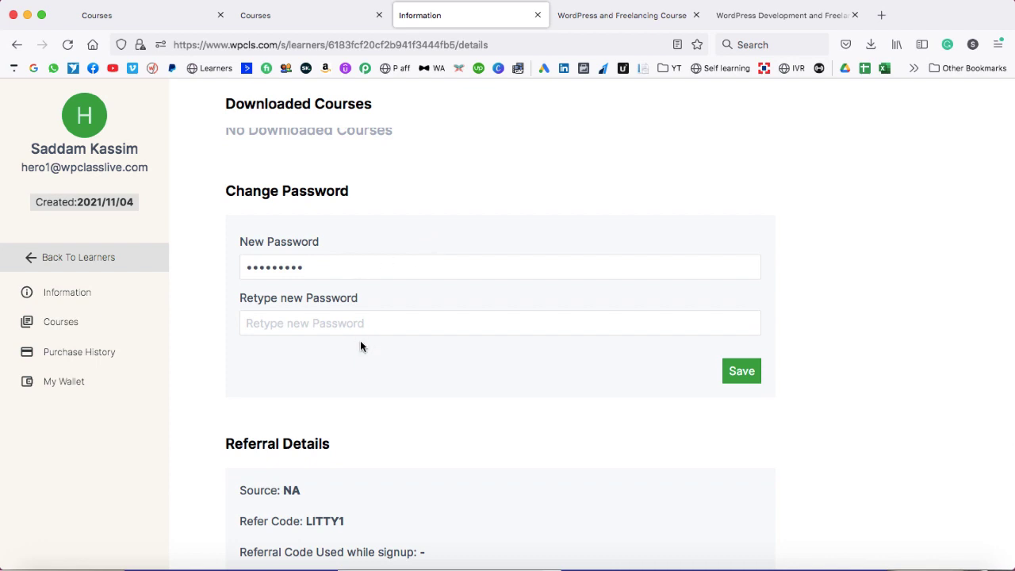
scroll(361, 346, down, 12)
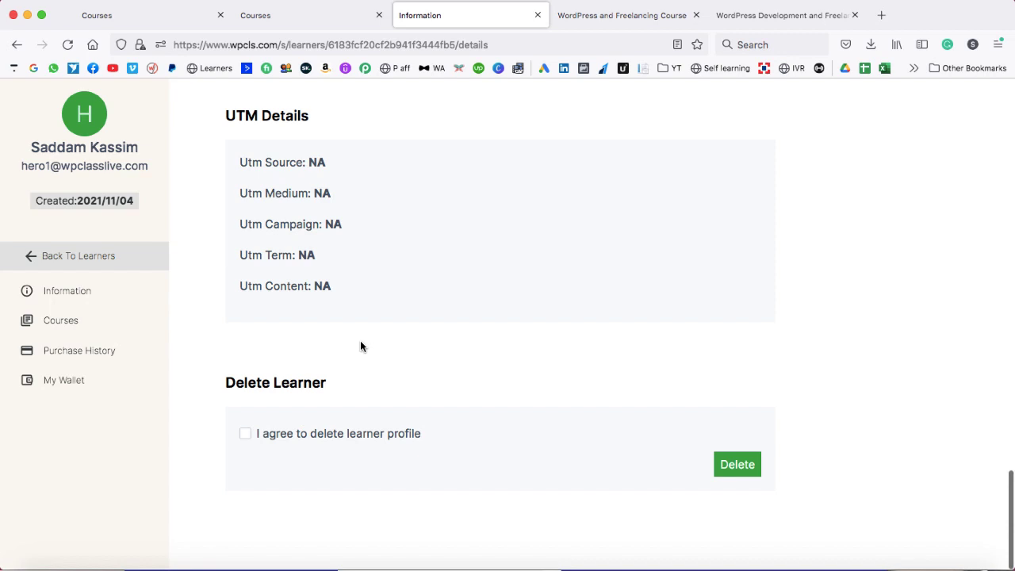
click(64, 323)
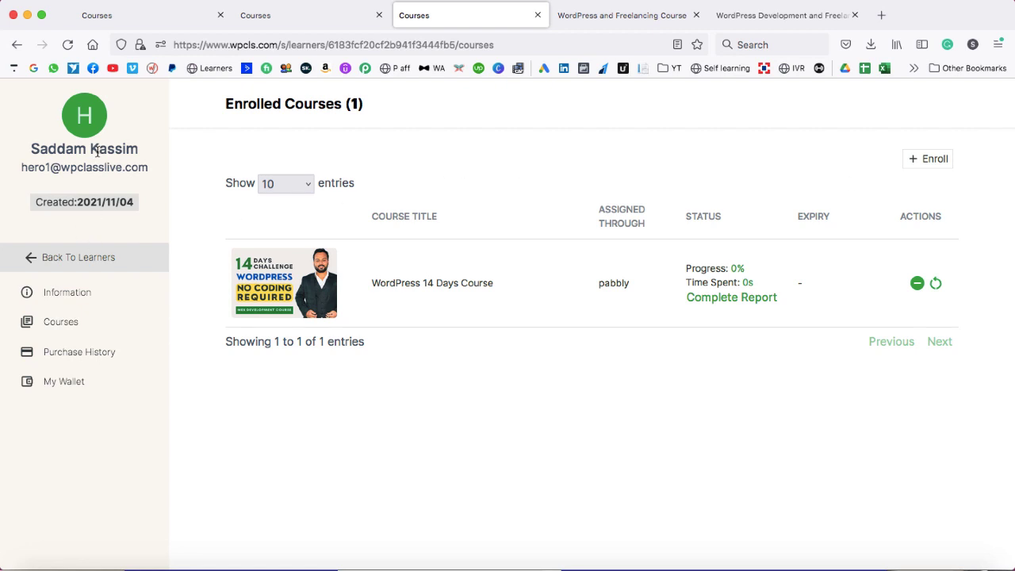
- Enrol the learner in Blogging and Affiliate Marketing Course with Lifetime Validity, web and mobile push
click(932, 161)
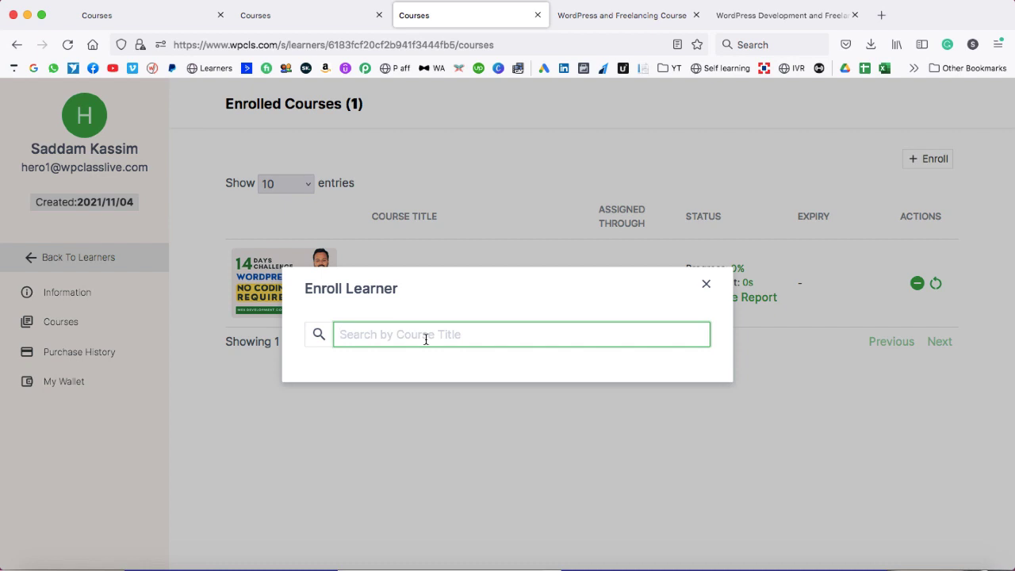
text(bloggin)
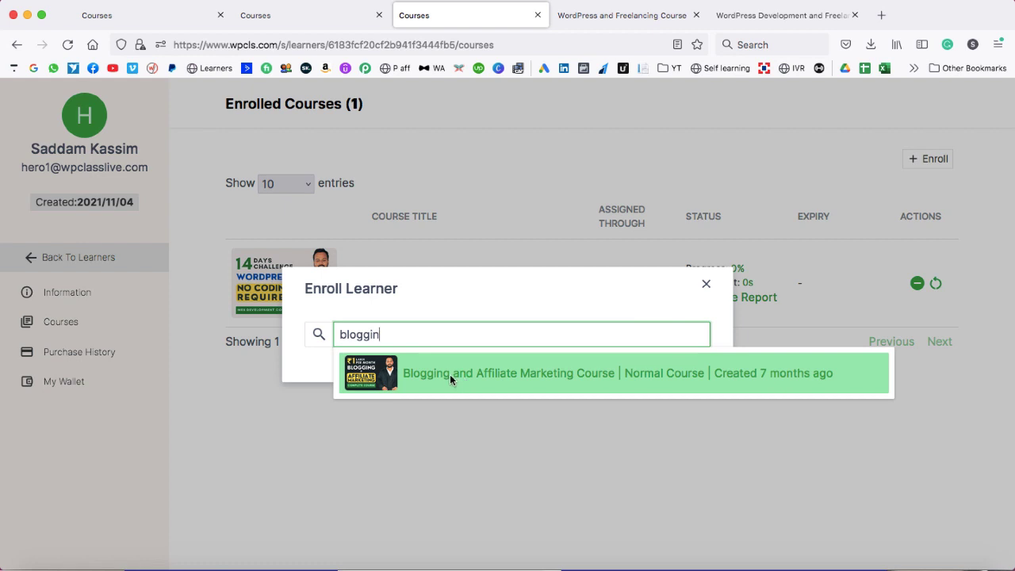
click(450, 374)
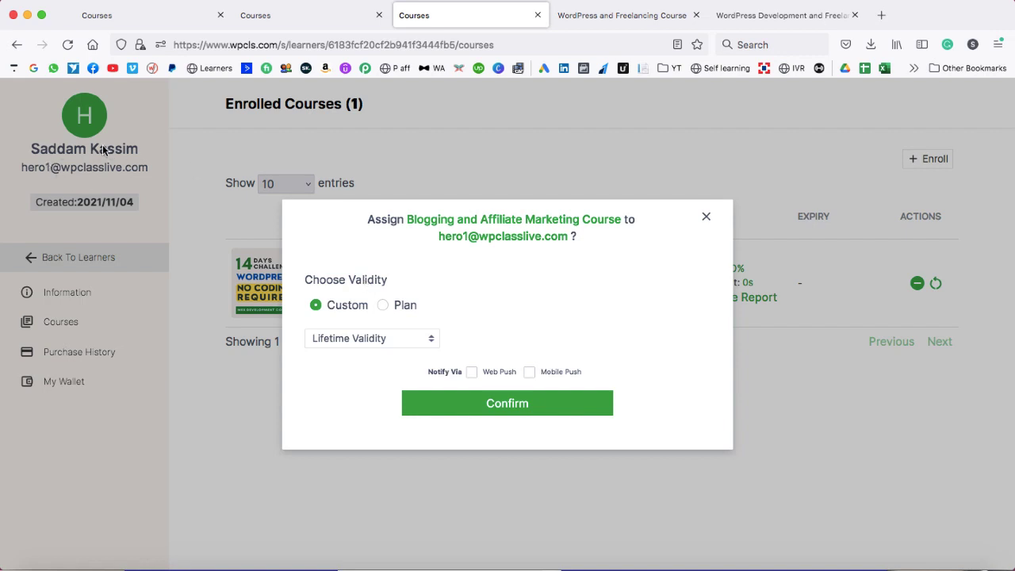
click(368, 341)
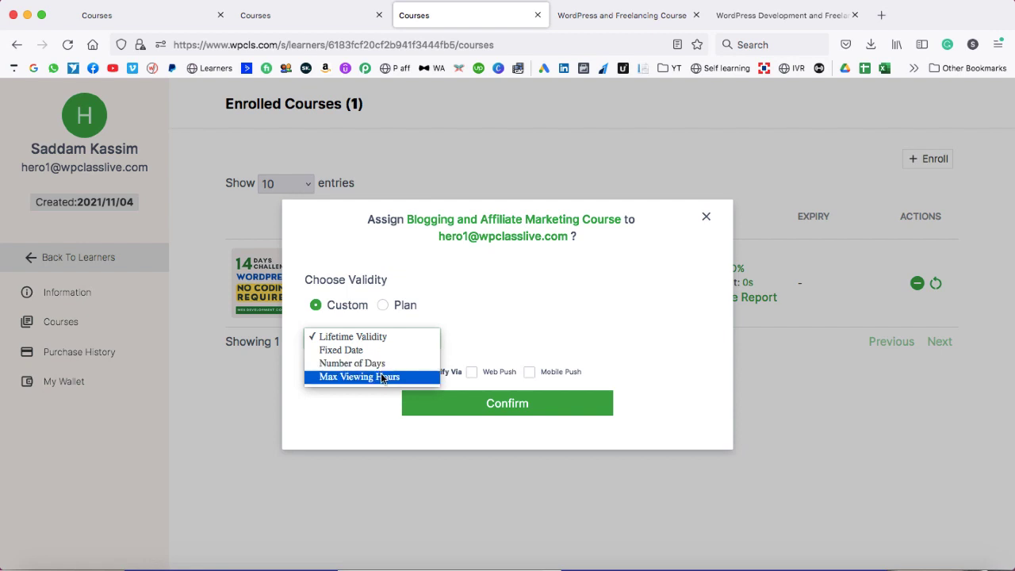
click(366, 395)
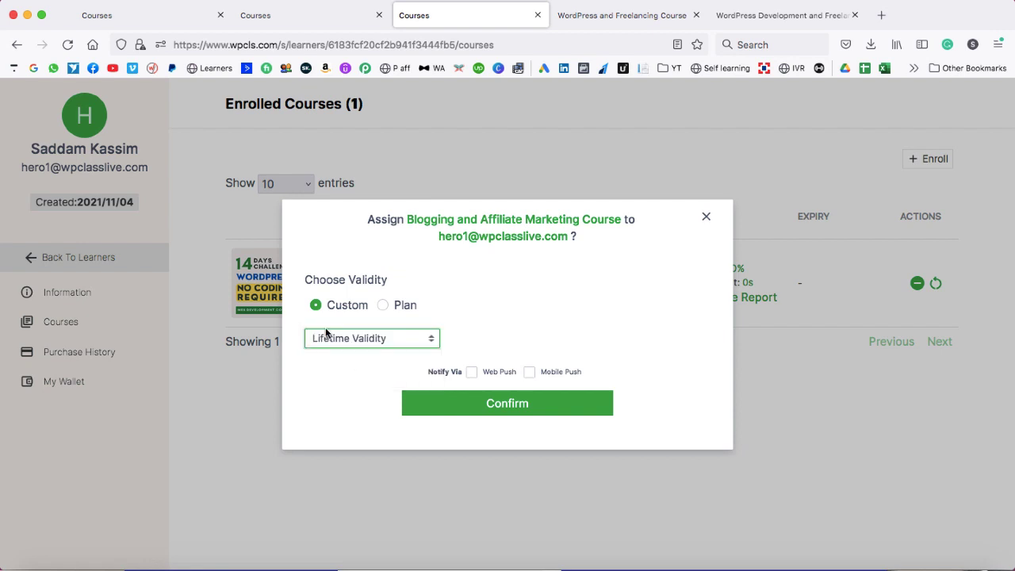
click(486, 333)
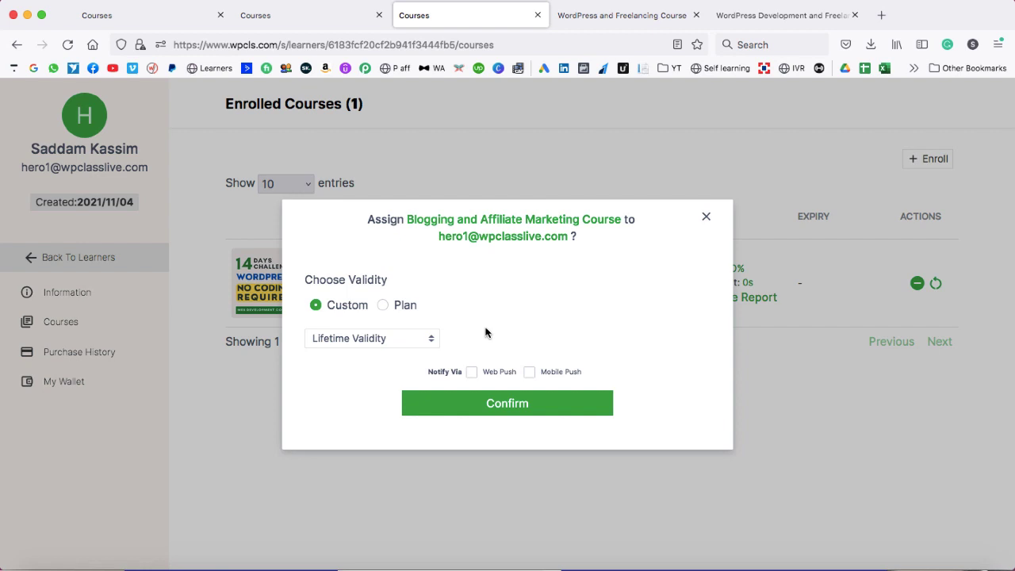
click(473, 372)
click(529, 372)
click(500, 404)
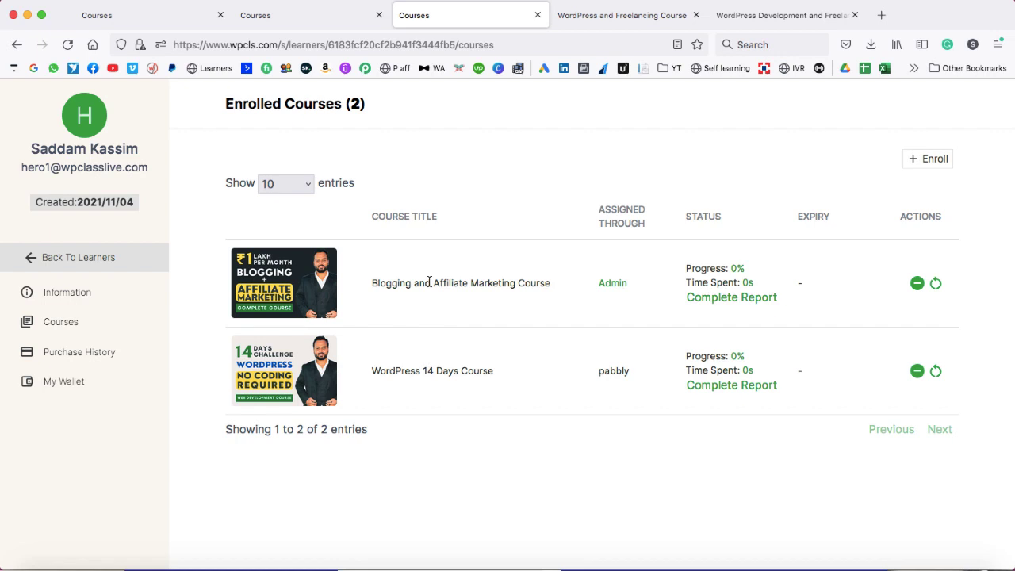
- Check the learner's purchase history, then go back and open the Admins list
click(64, 356)
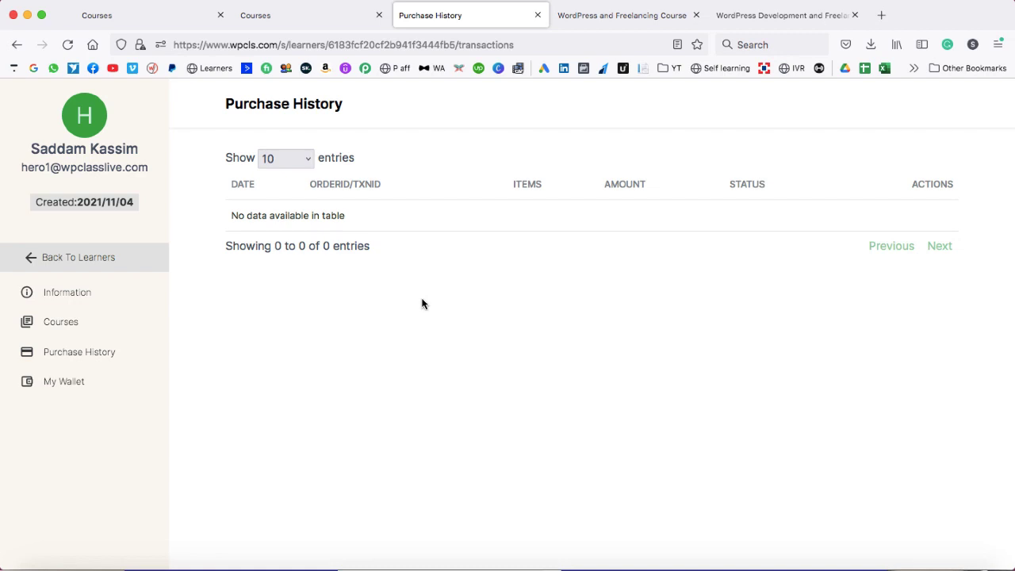
click(47, 259)
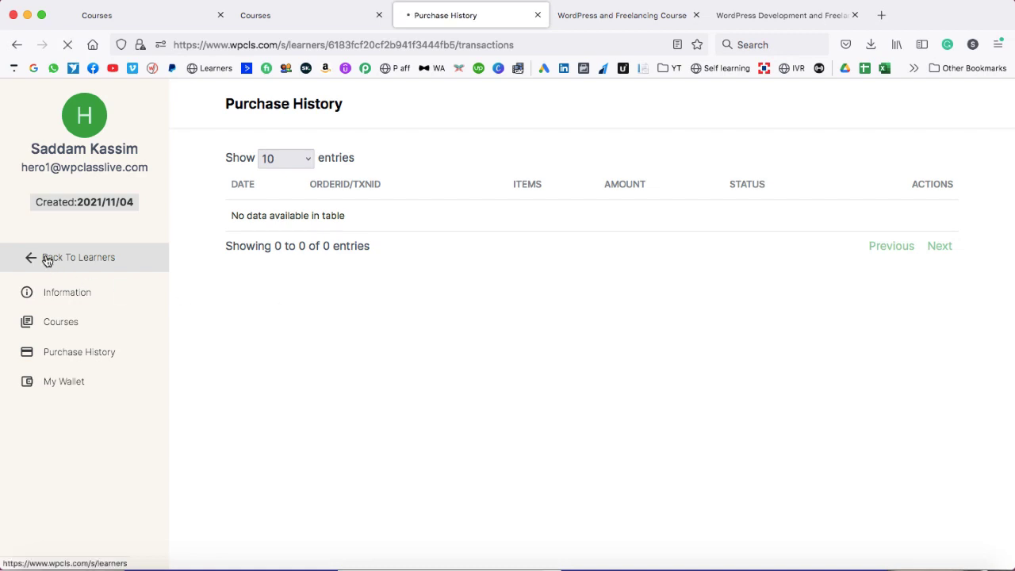
click(65, 314)
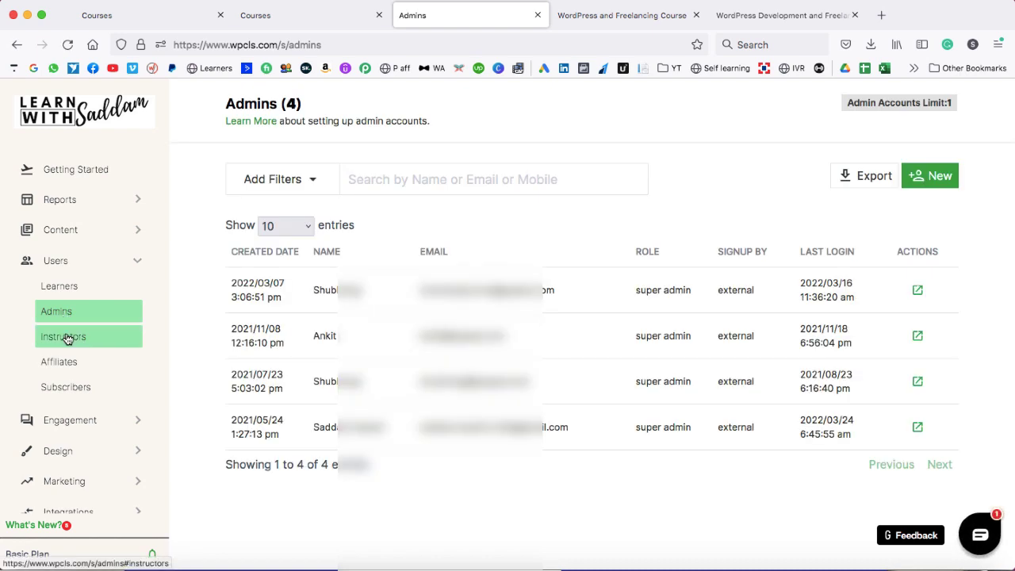
- Open the empty Instructors page, noting Admin Accounts Limit 1, and expand Engagement
click(67, 339)
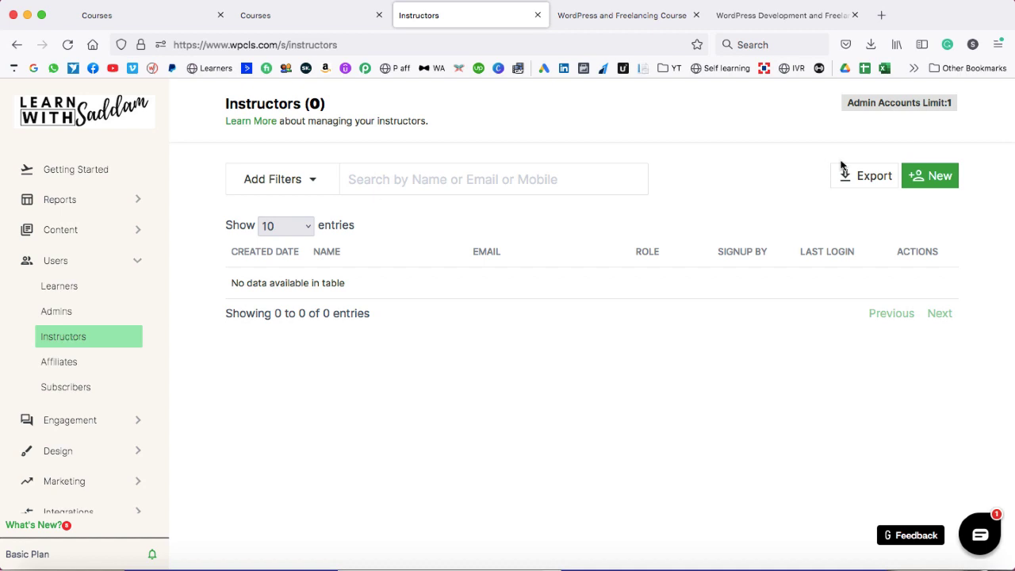
drag(850, 102, 953, 103)
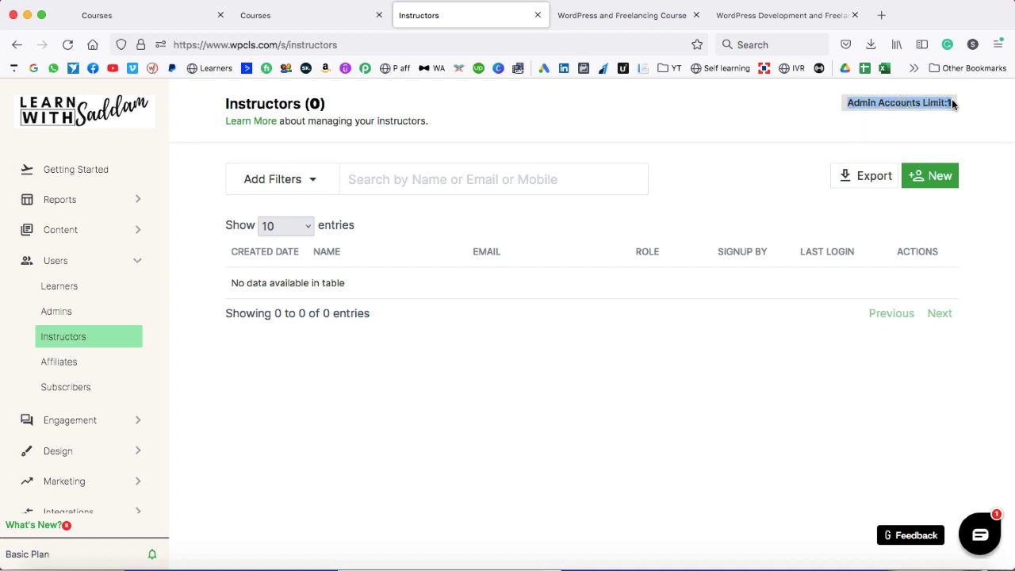
click(912, 124)
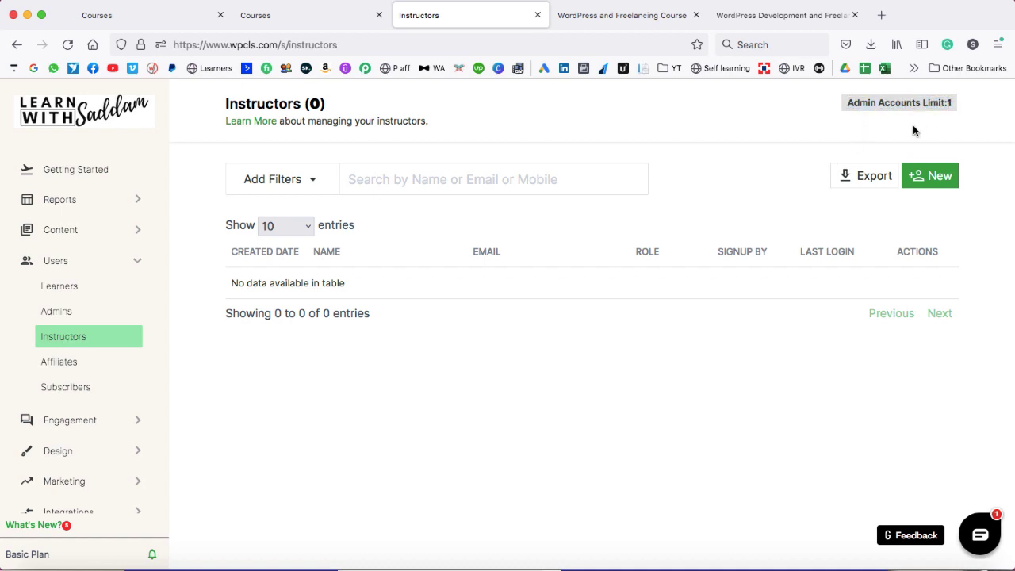
click(138, 264)
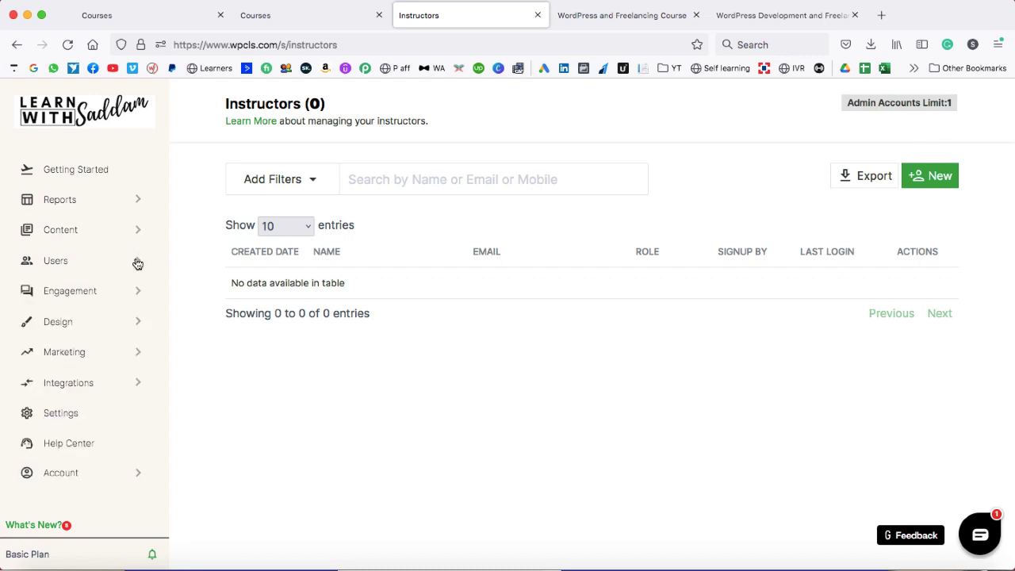
click(96, 293)
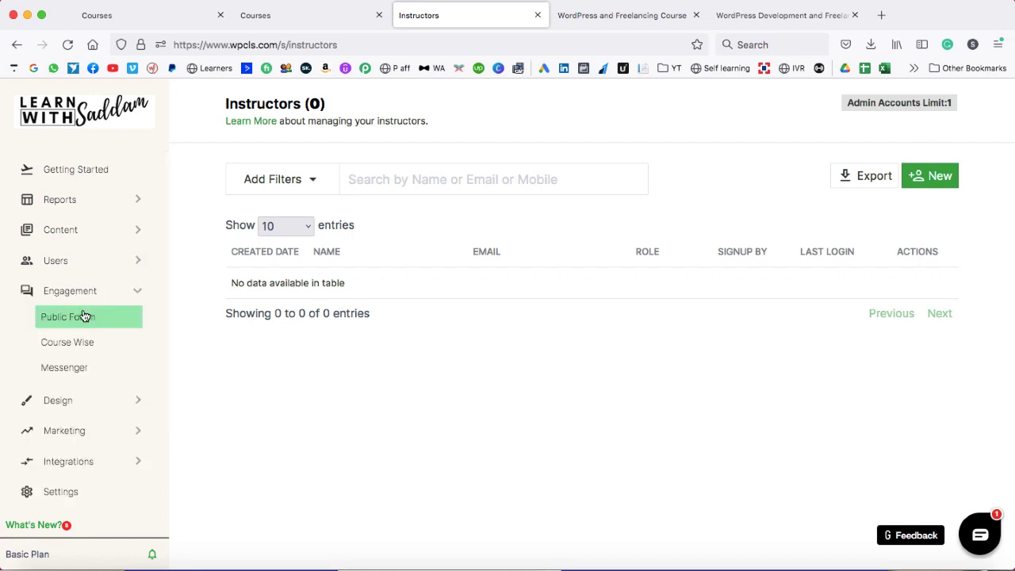
click(74, 317)
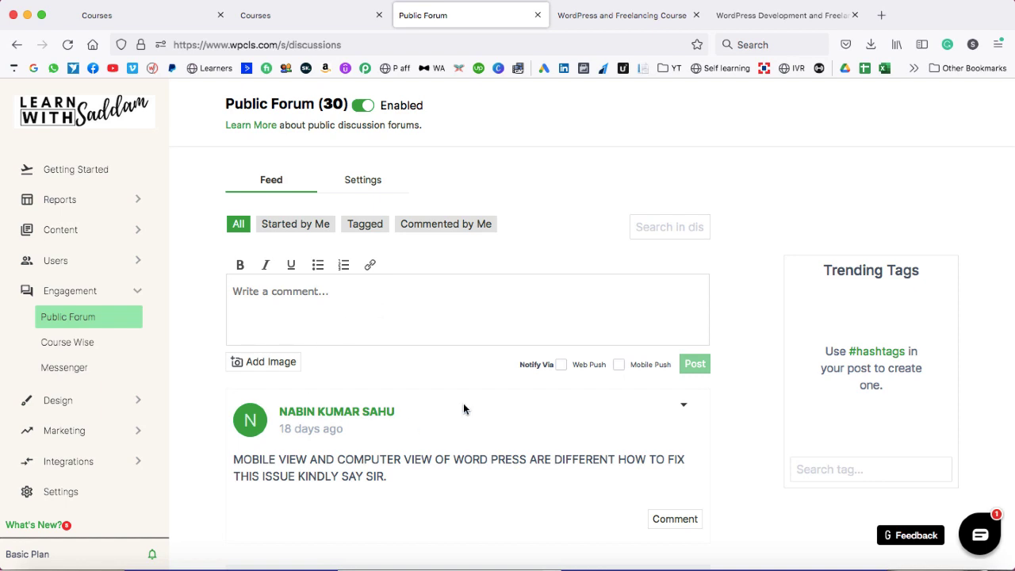
scroll(464, 408, down, 3)
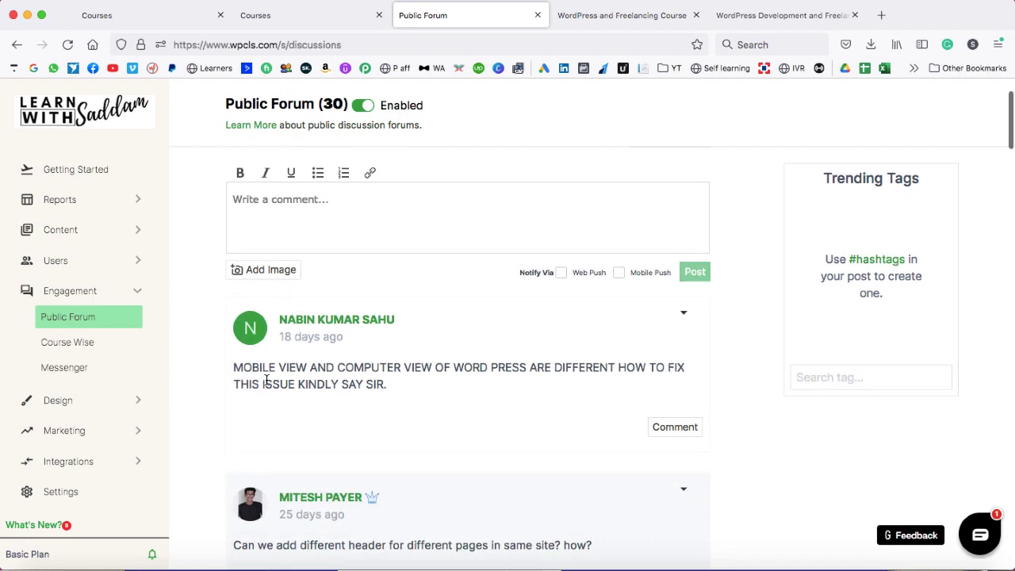
drag(232, 366, 403, 401)
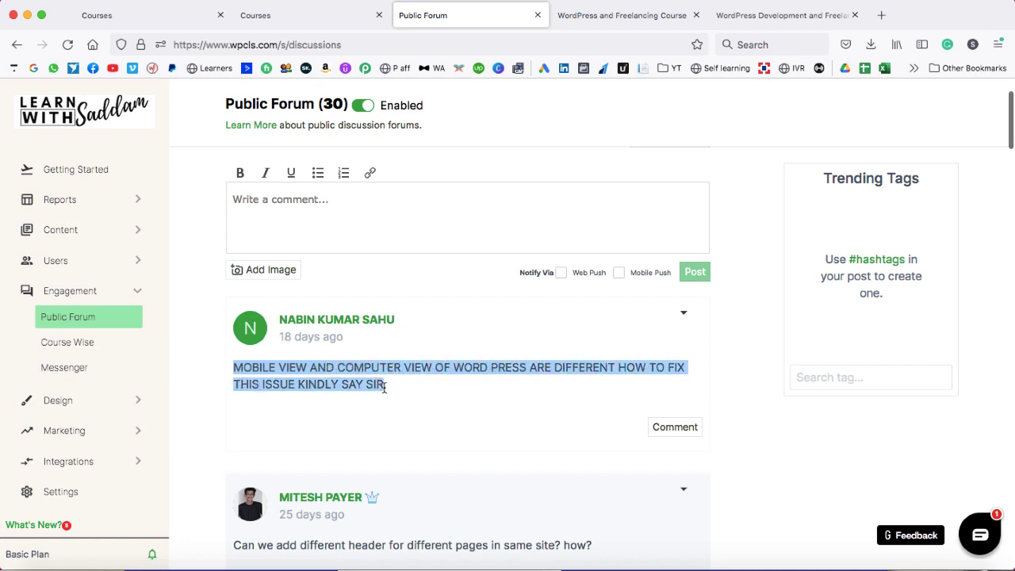
click(472, 386)
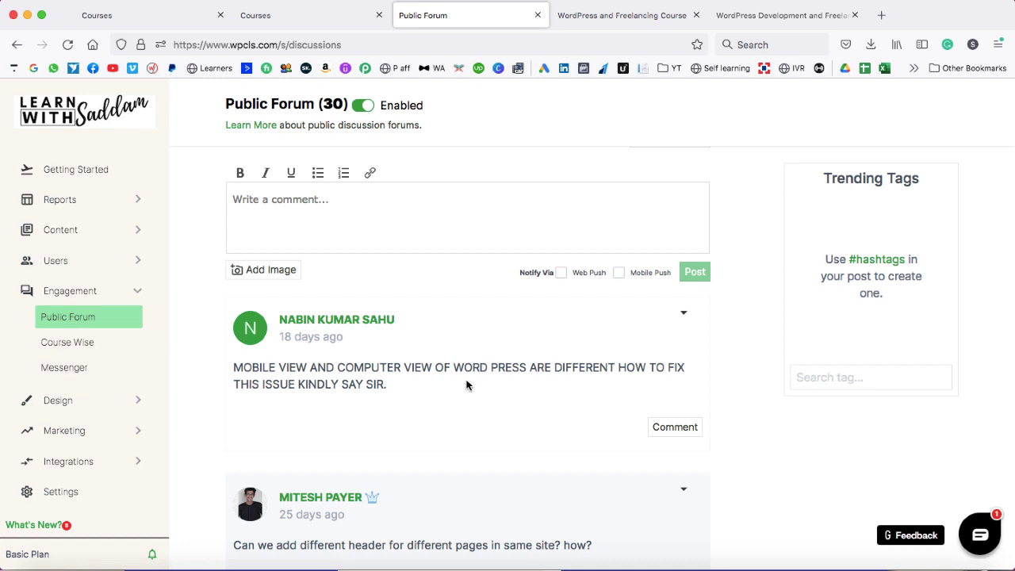
scroll(468, 383, down, 1)
click(673, 384)
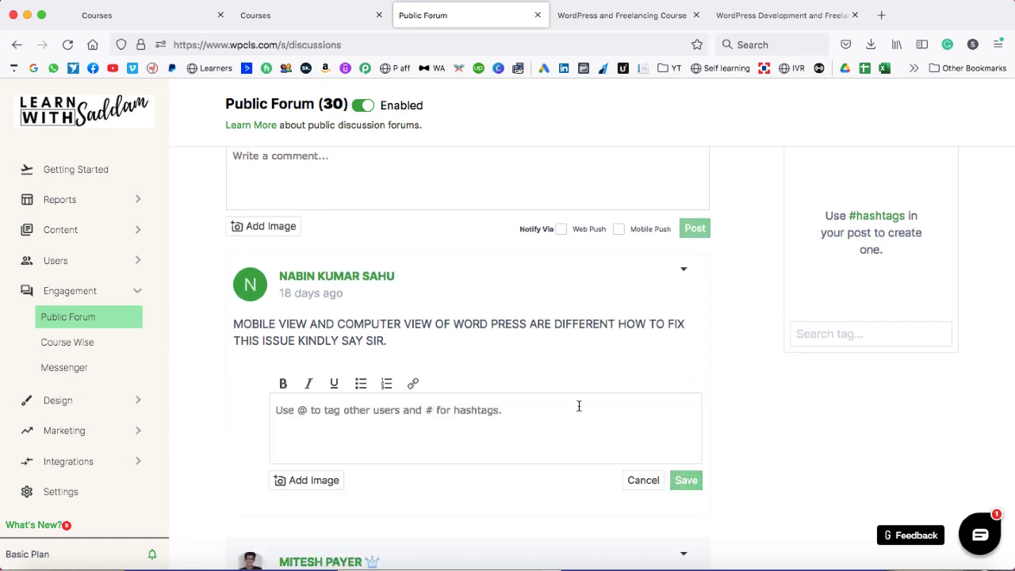
click(553, 409)
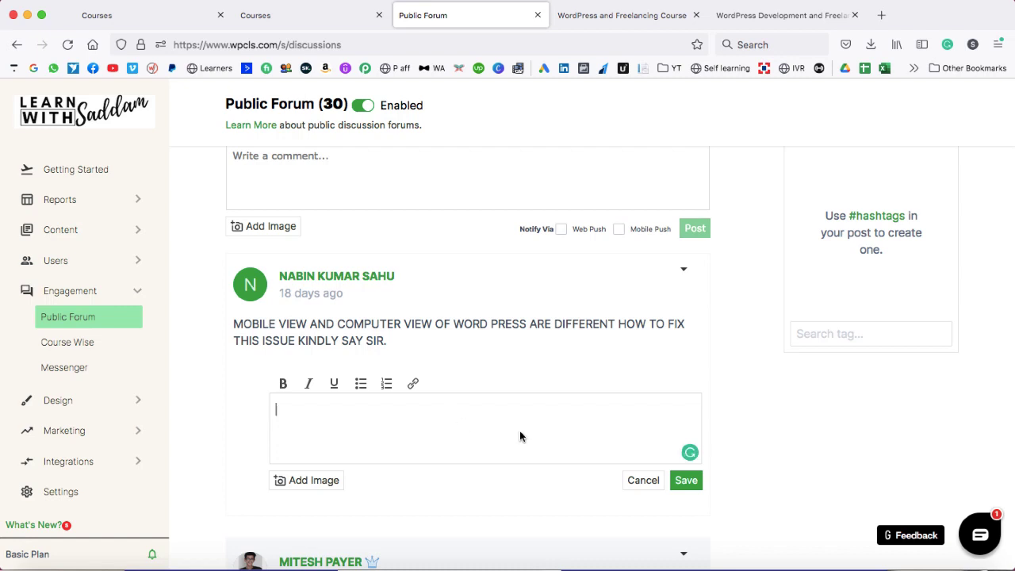
click(642, 481)
scroll(324, 363, up, 1)
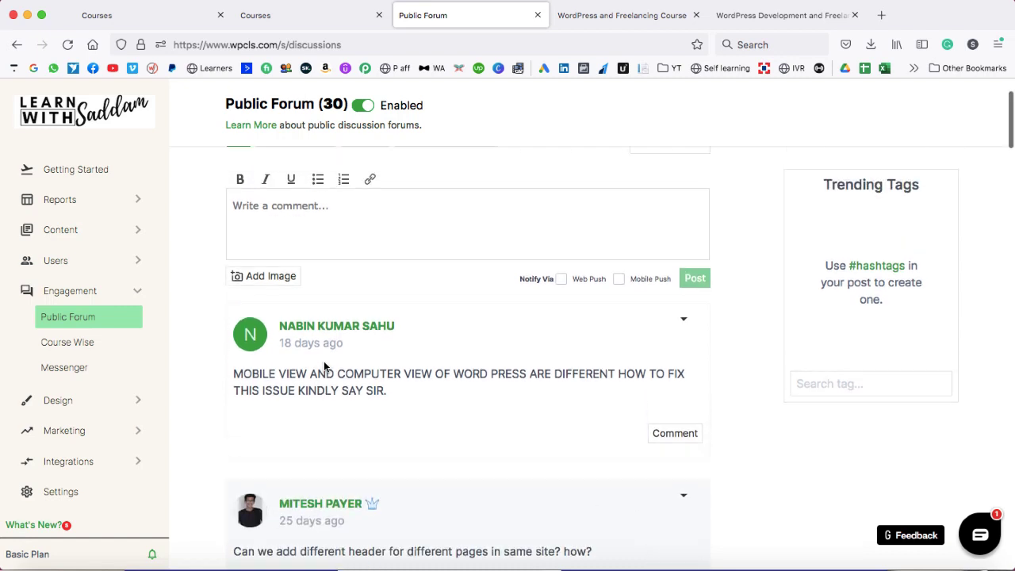
- Review Course Wise discussion stats showing 303 active learners, then open Messenger
click(68, 342)
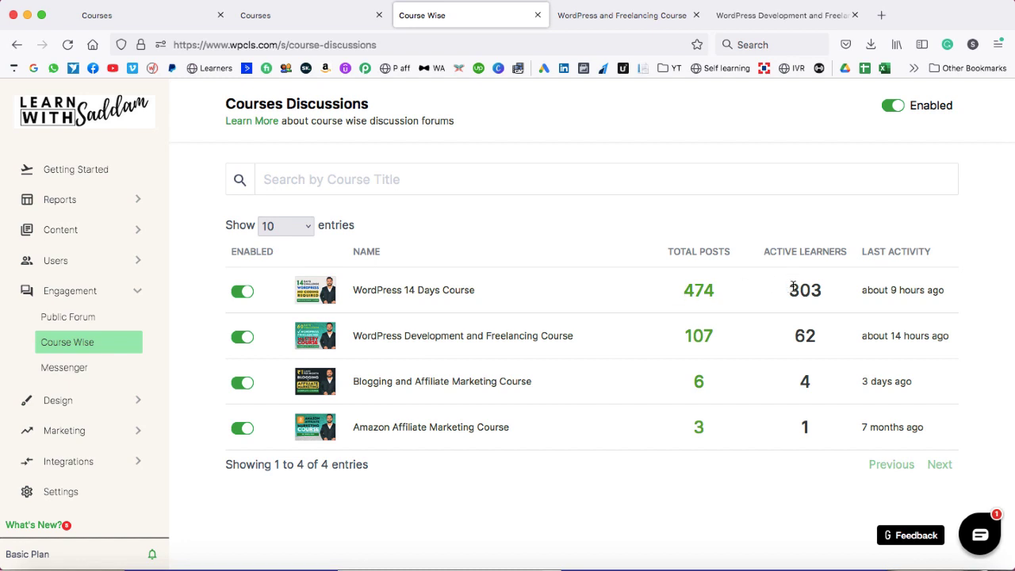
drag(788, 290, 822, 293)
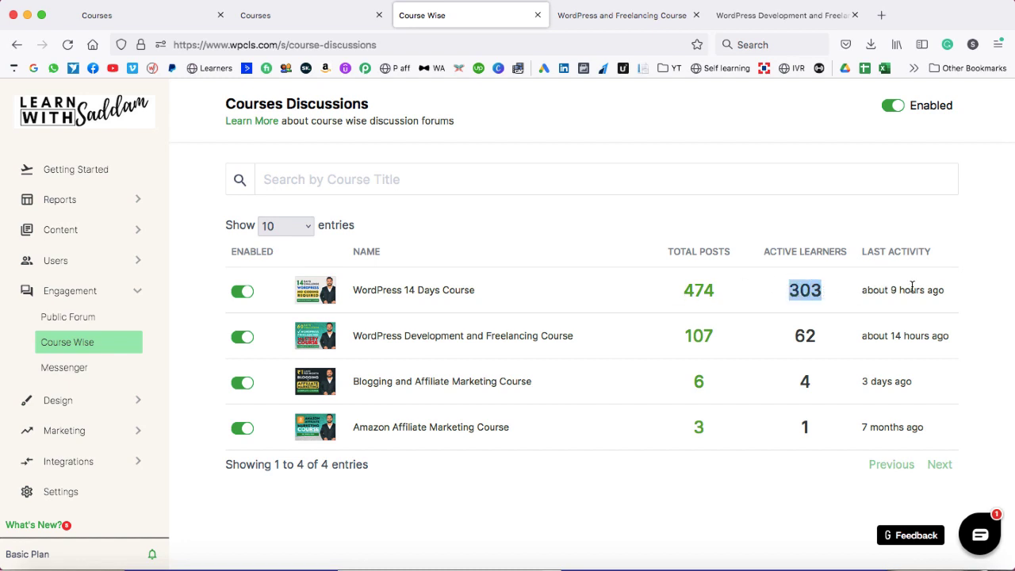
click(583, 336)
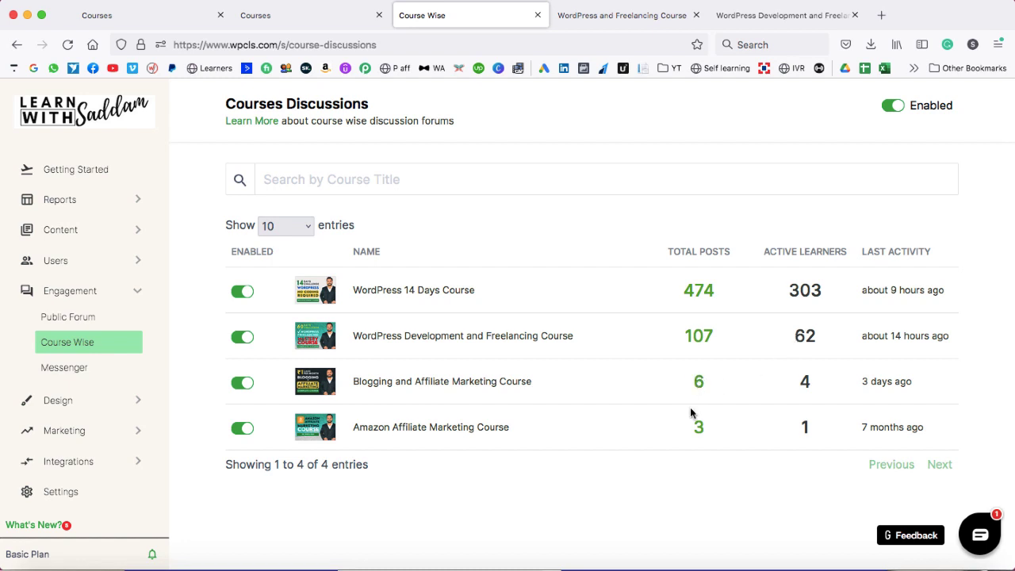
click(83, 370)
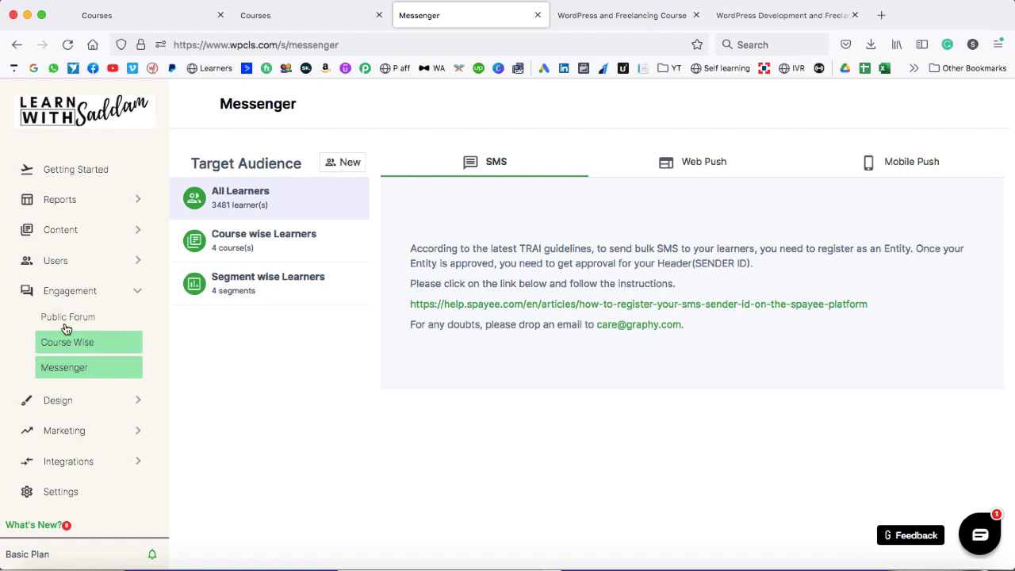
- Glance at the public wpcls.com homepage, then open the Design > Website settings
click(82, 400)
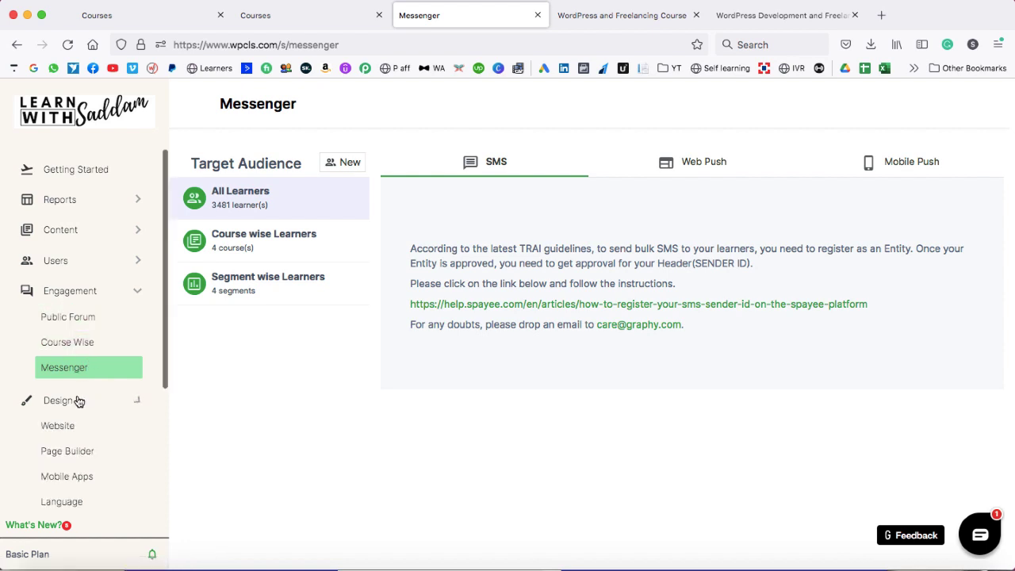
click(131, 292)
click(52, 344)
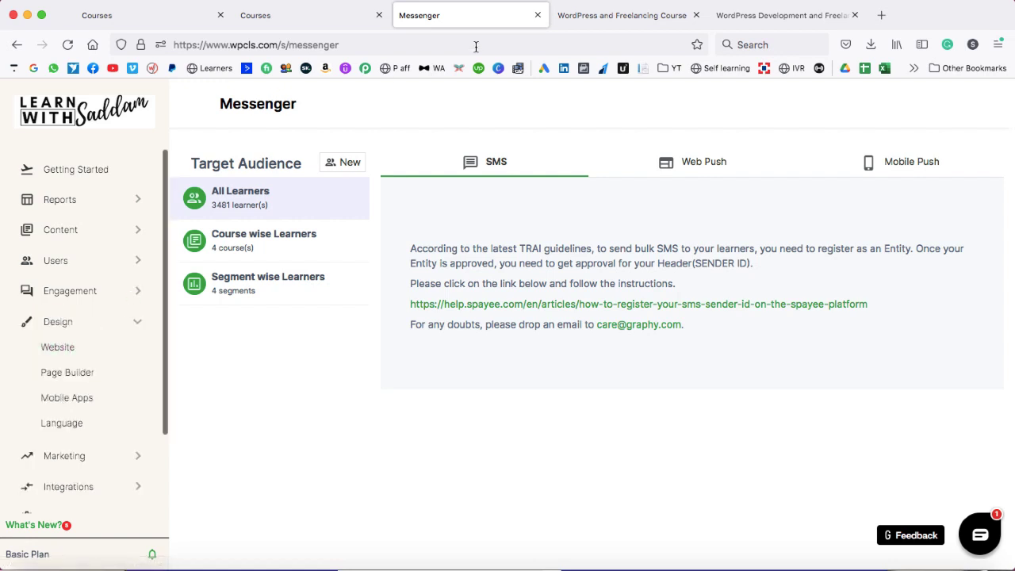
click(586, 18)
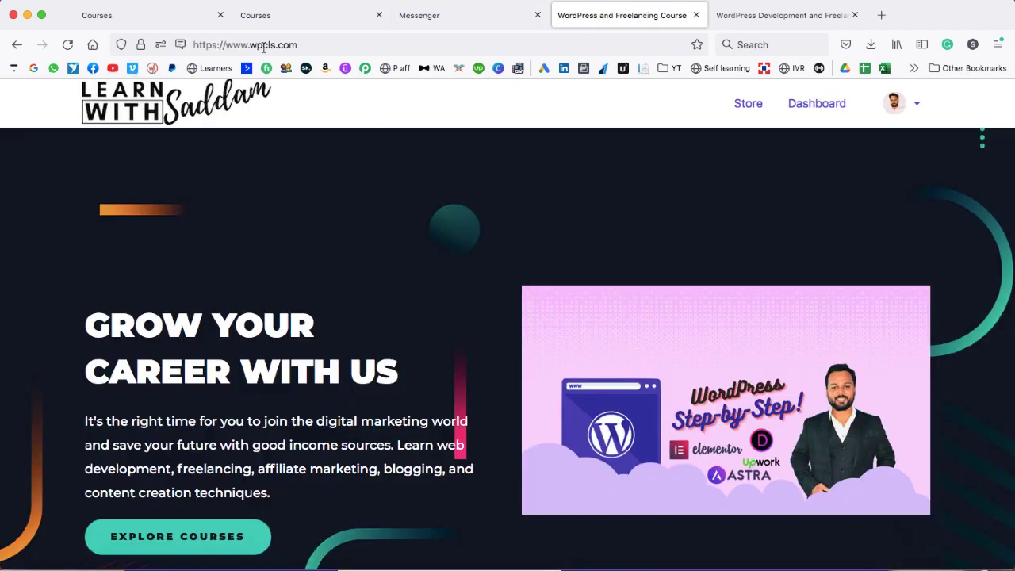
scroll(362, 246, down, 1)
scroll(362, 246, up, 1)
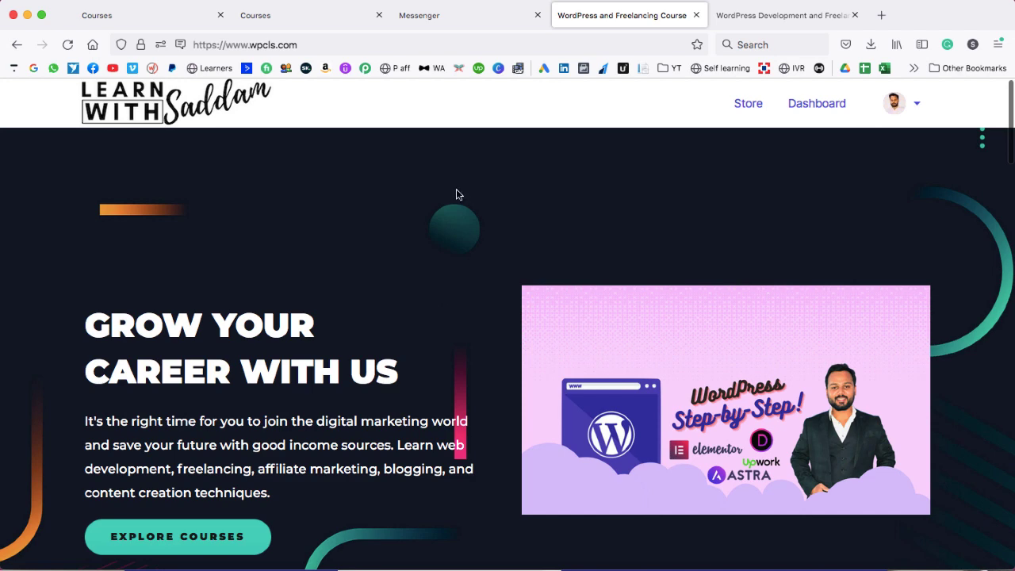
click(468, 16)
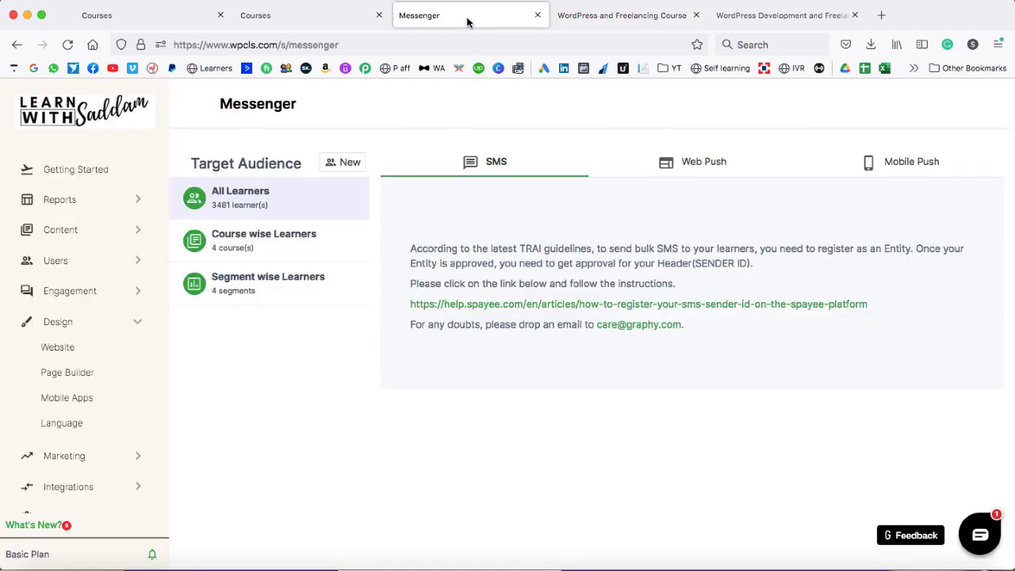
click(68, 351)
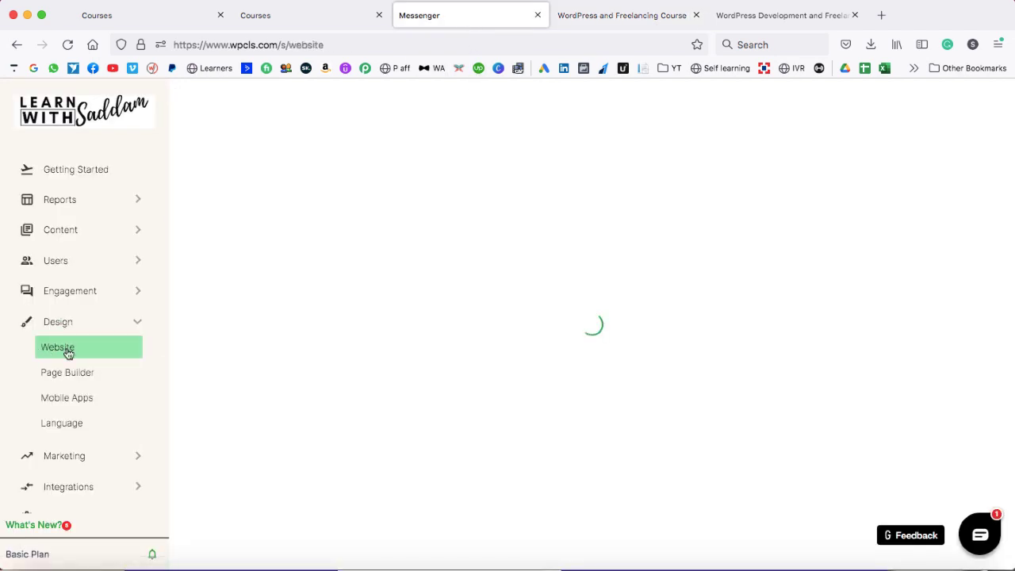
- Look over the Theme 1 (current) and Theme 2 (draft) cards, then scroll to Theme 1's Pages table
mouse_move(423, 375)
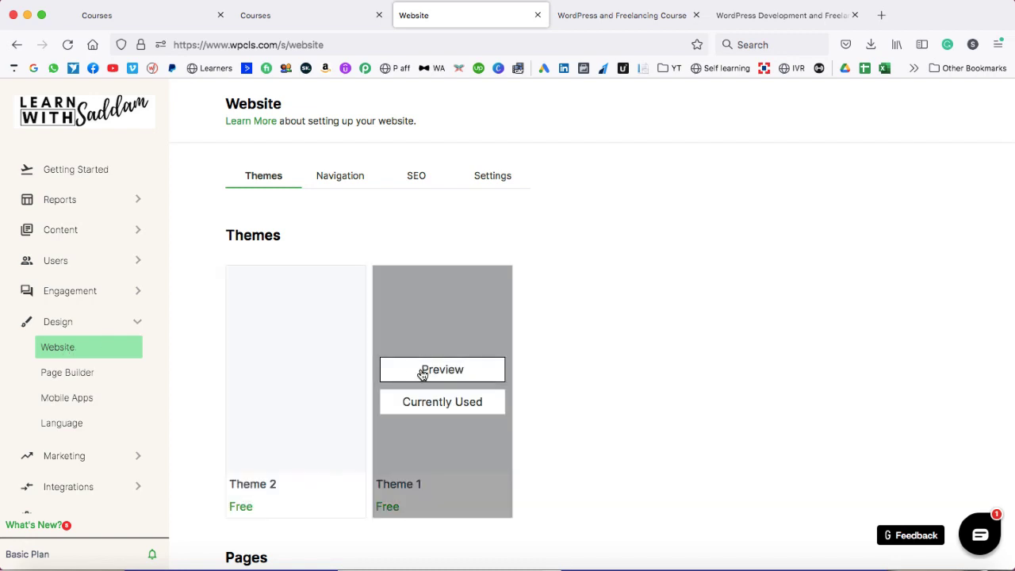
scroll(425, 419, down, 2)
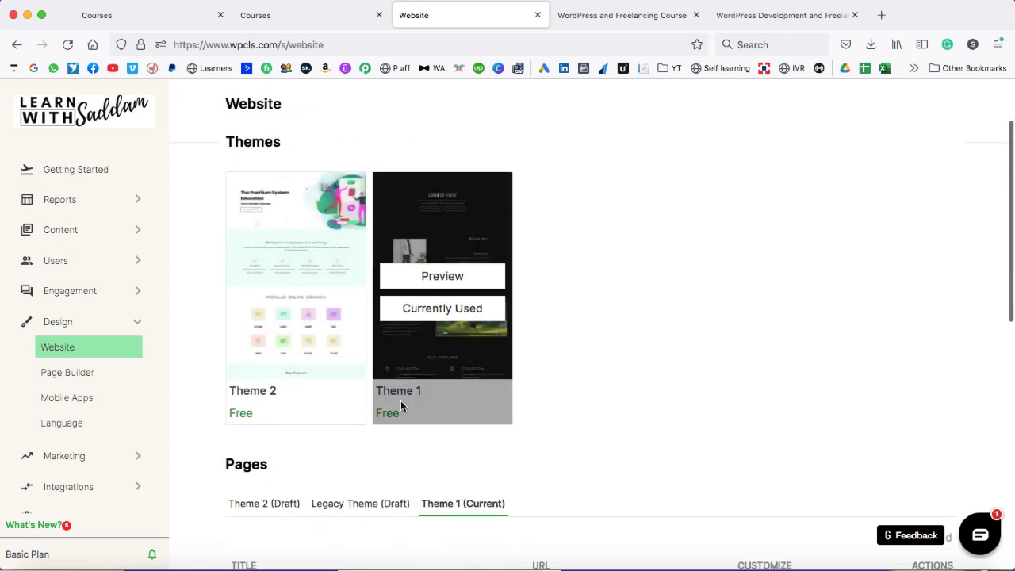
mouse_move(283, 400)
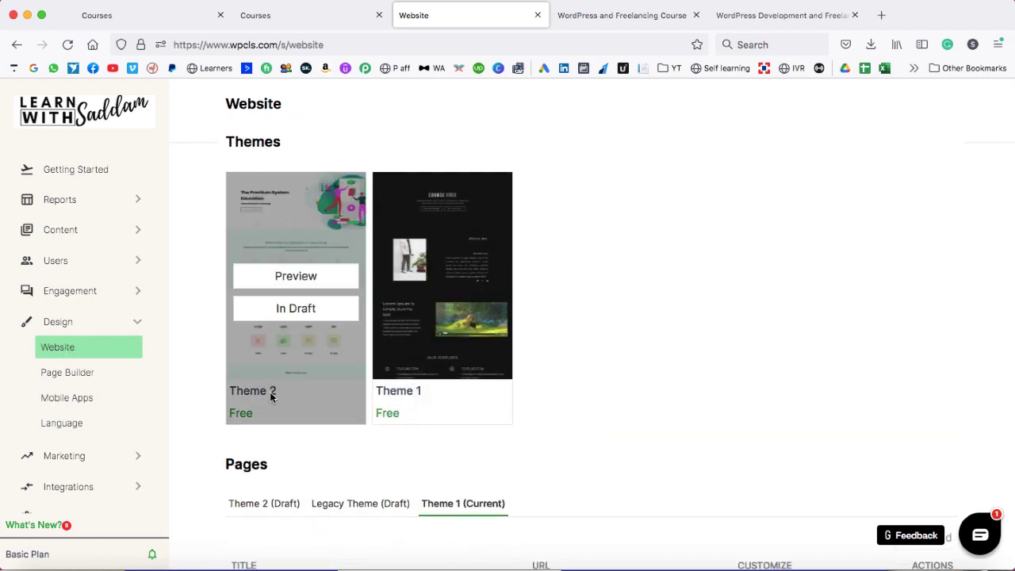
scroll(269, 396, down, 3)
scroll(426, 384, down, 2)
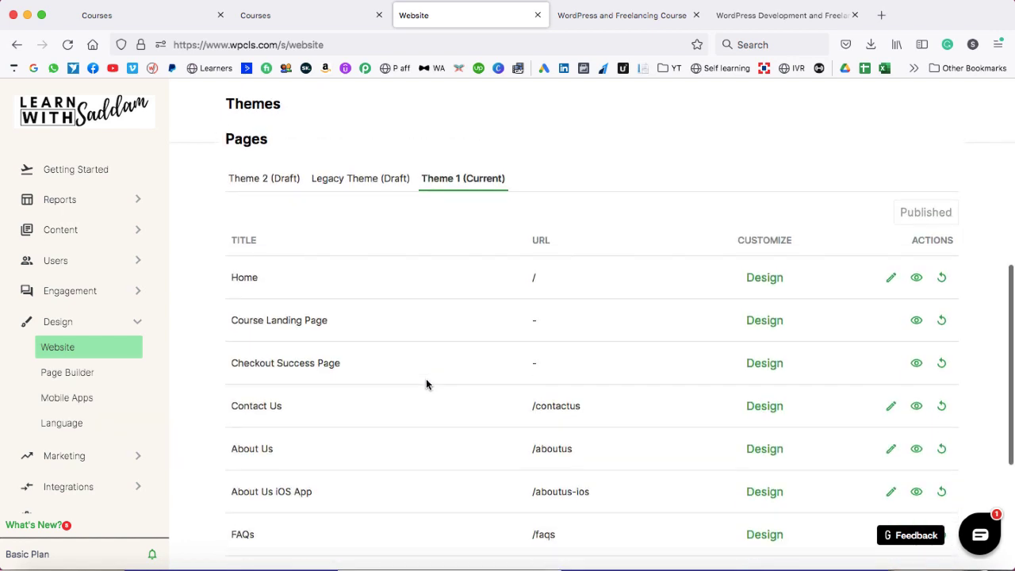
scroll(426, 384, down, 1)
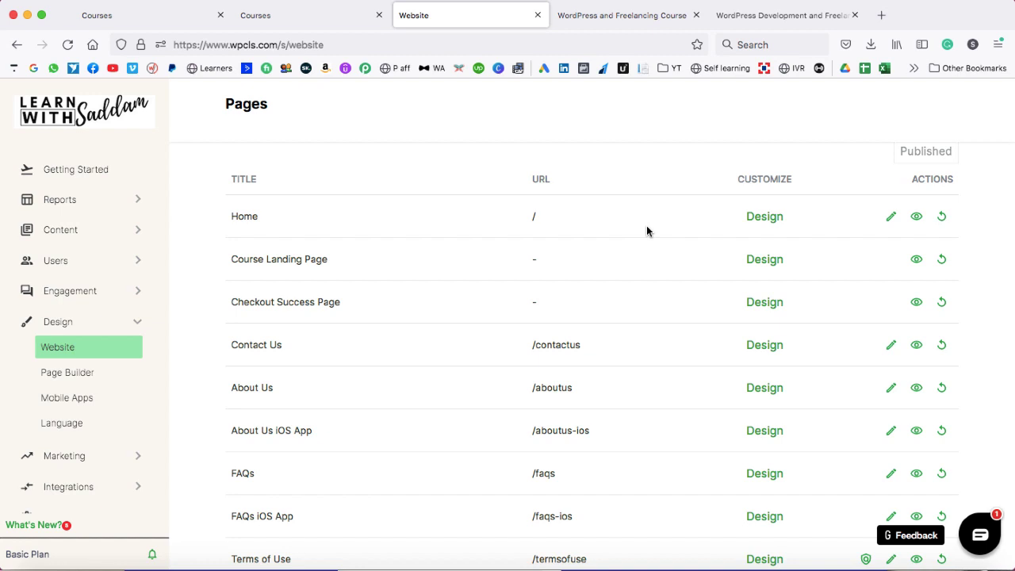
- Review the Theme 1 Home page's sections, Header through Footer, in the Page Builder, then return to the homepage
click(765, 217)
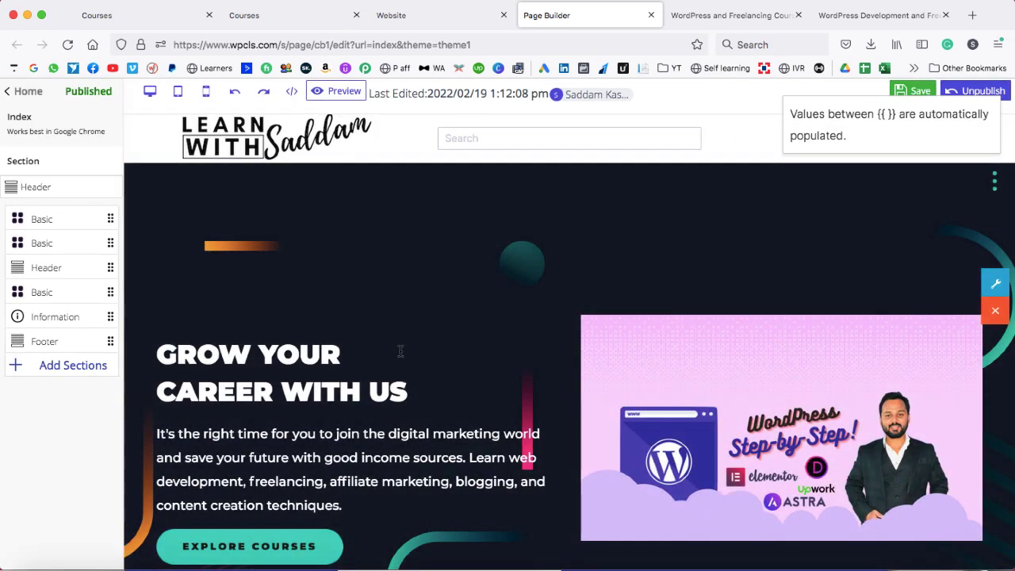
scroll(555, 360, down, 5)
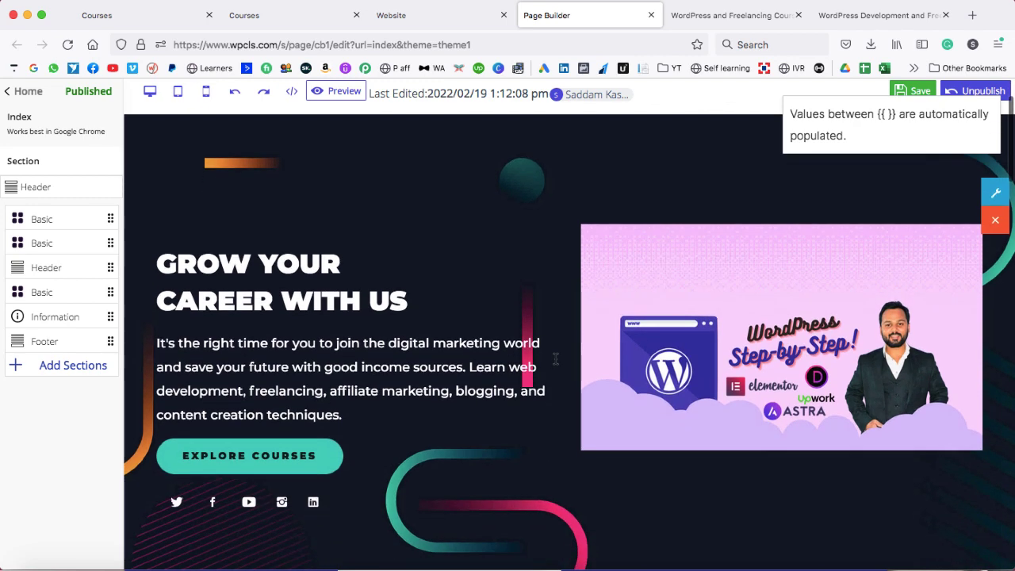
scroll(554, 363, down, 2)
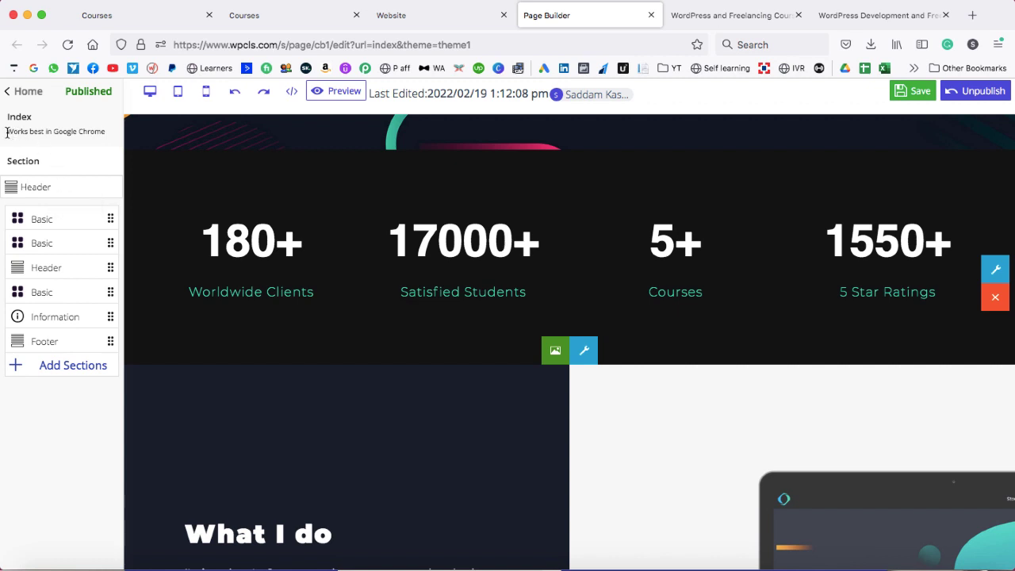
drag(7, 132, 104, 134)
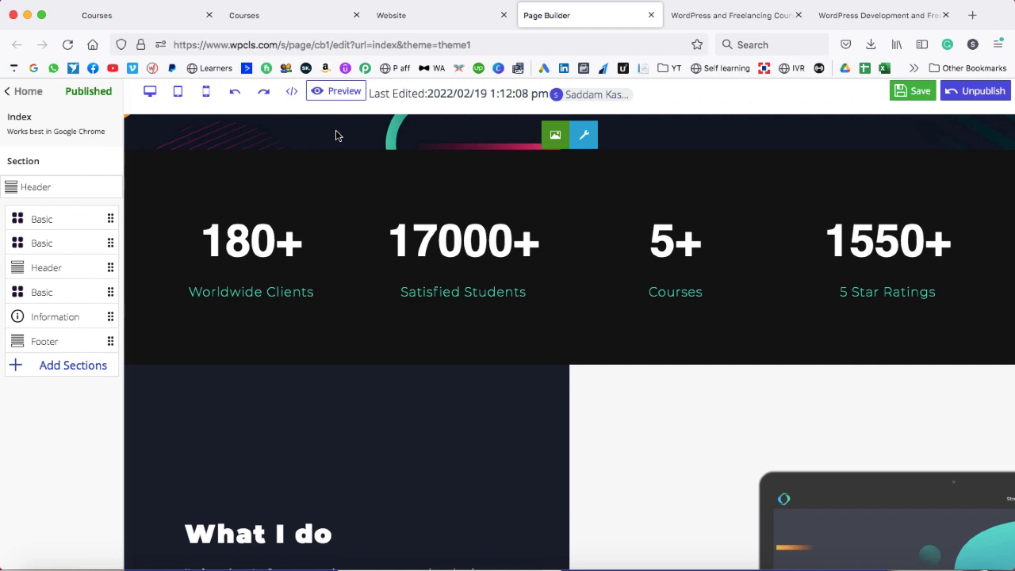
scroll(335, 136, down, 1)
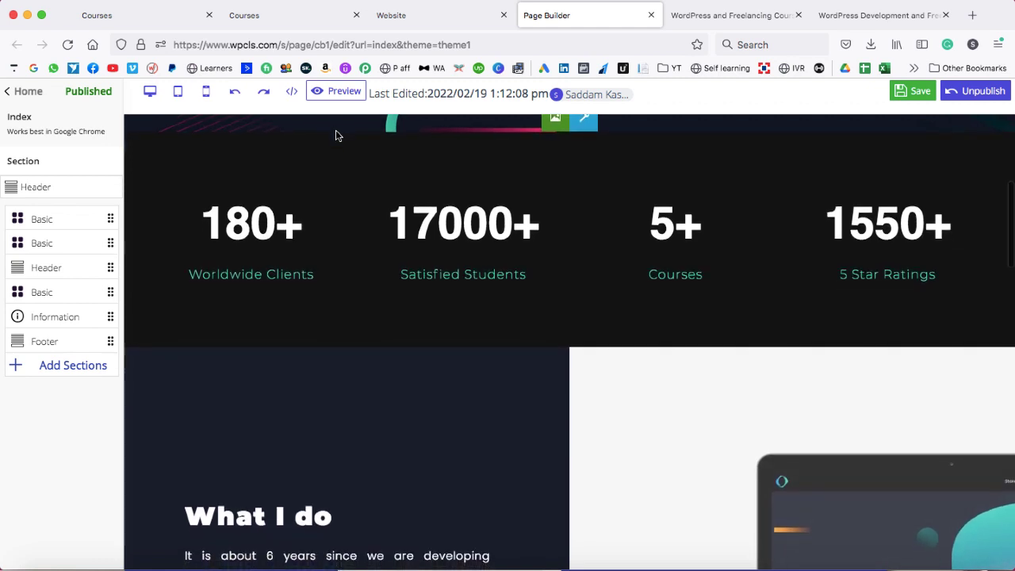
scroll(335, 136, down, 1)
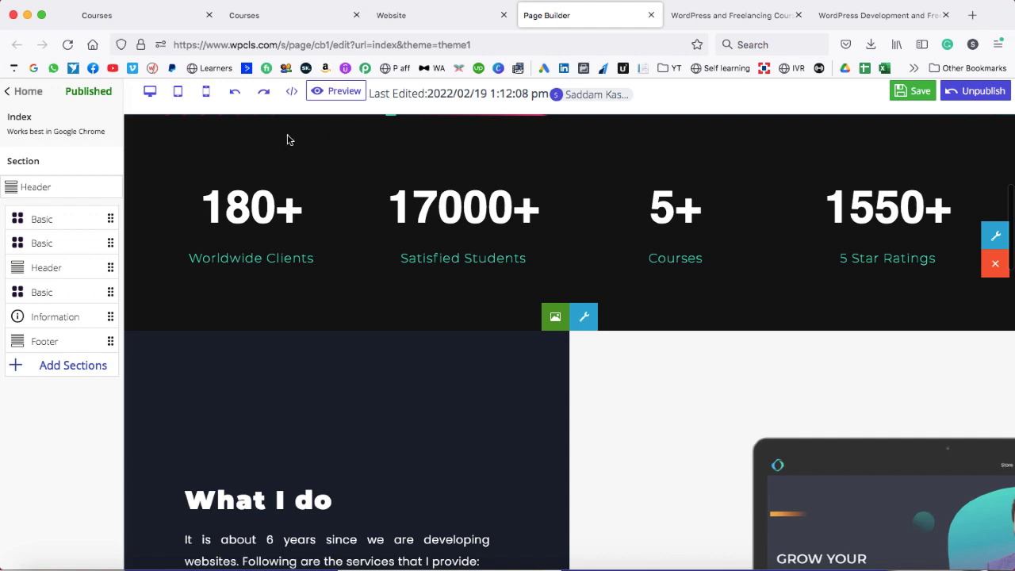
scroll(604, 352, down, 5)
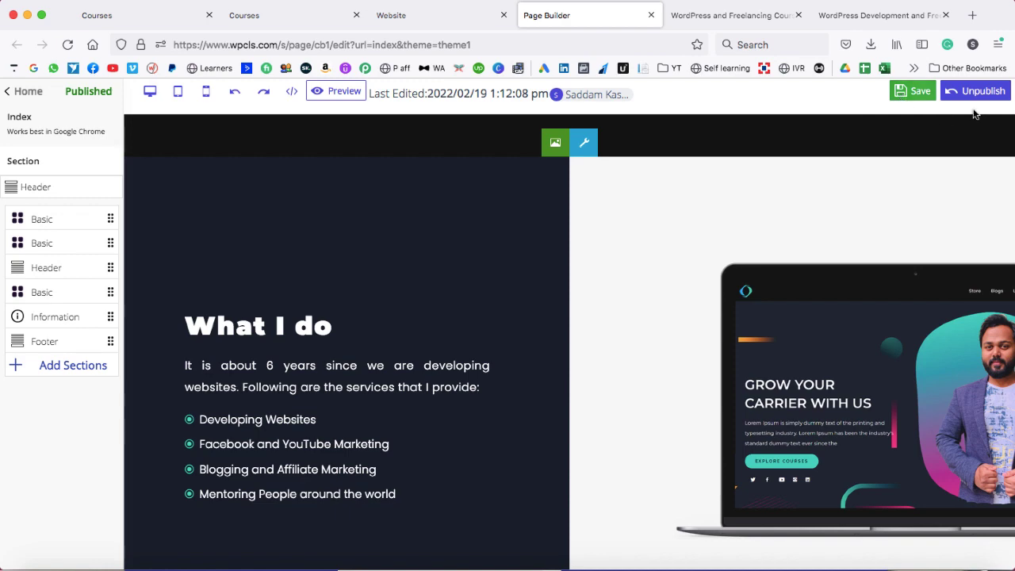
click(5, 93)
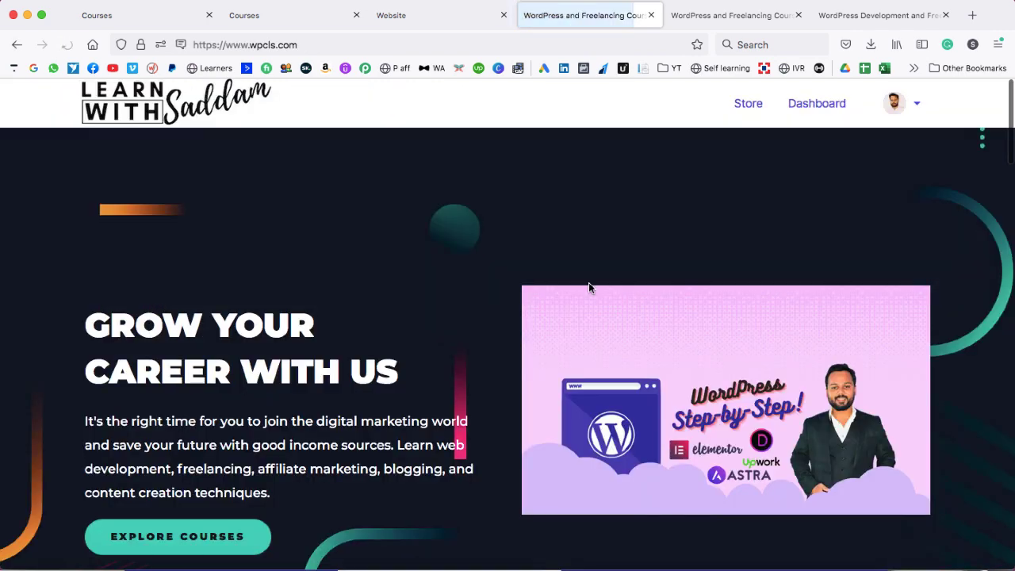
- Close the live homepage tab and open Design > Page Builder, which has zero custom pages
click(651, 15)
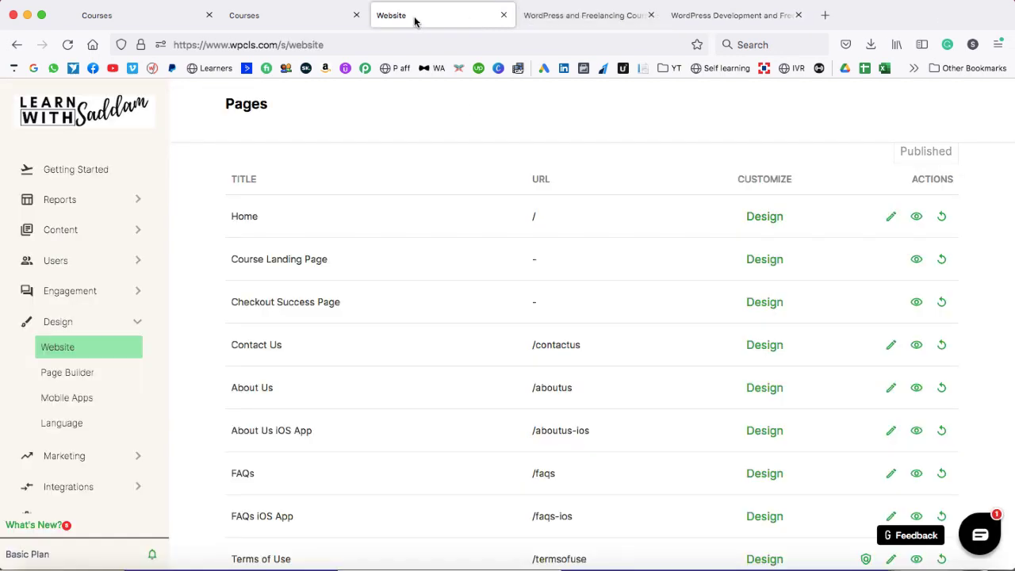
scroll(512, 225, down, 1)
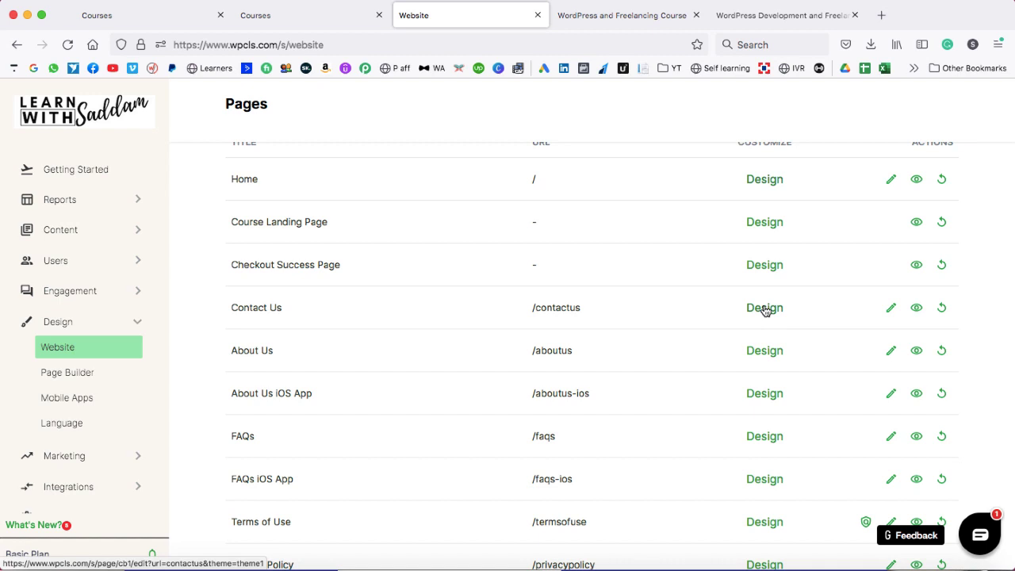
scroll(695, 401, down, 3)
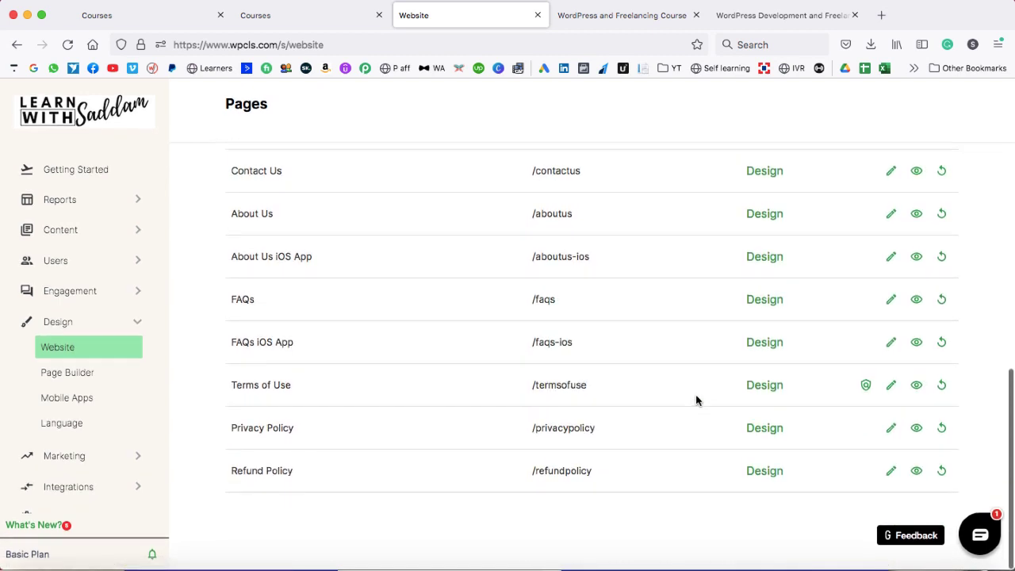
scroll(695, 401, up, 5)
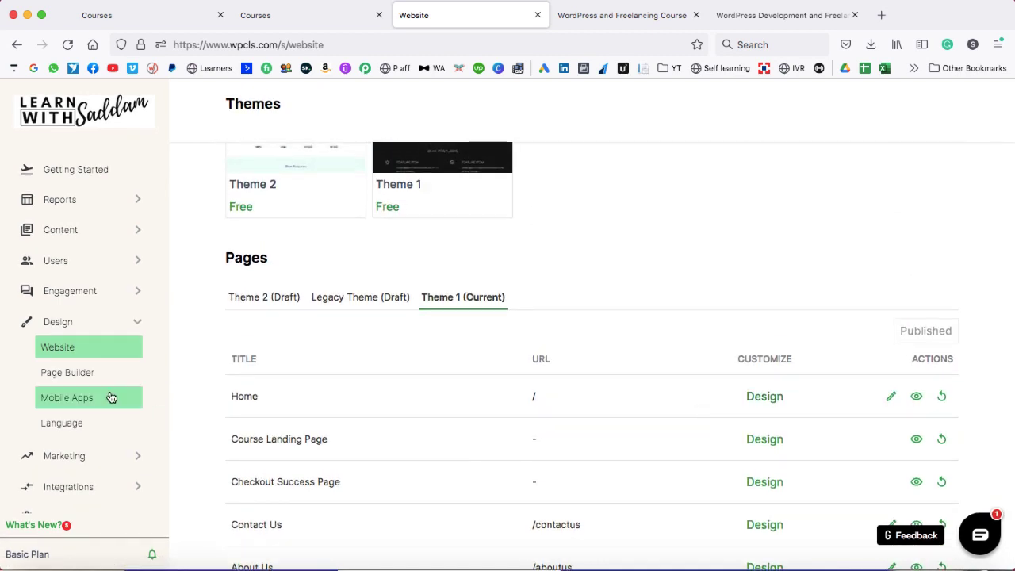
click(77, 374)
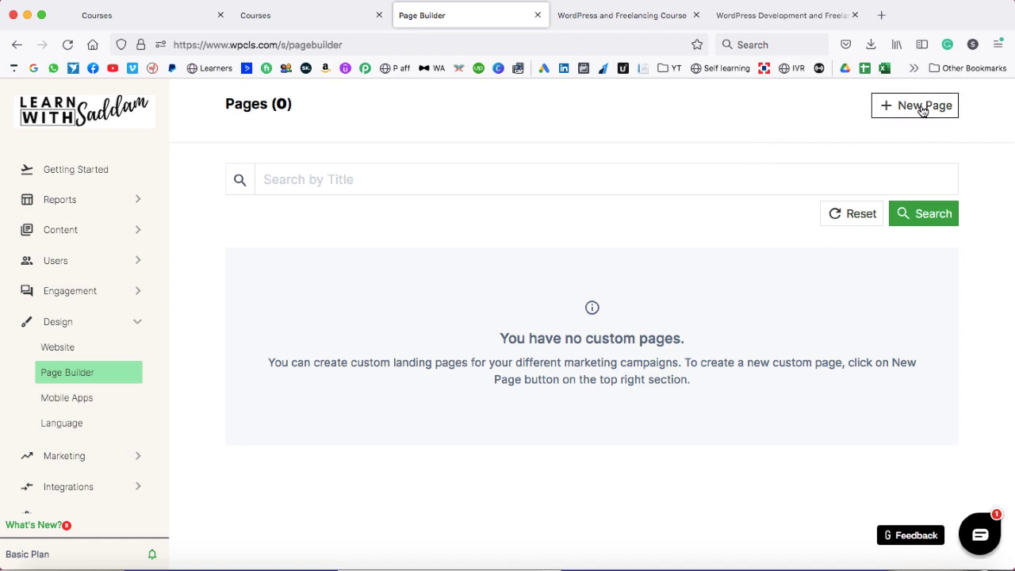
- Open Design > Mobile Apps for the Android and iOS app settings
click(84, 399)
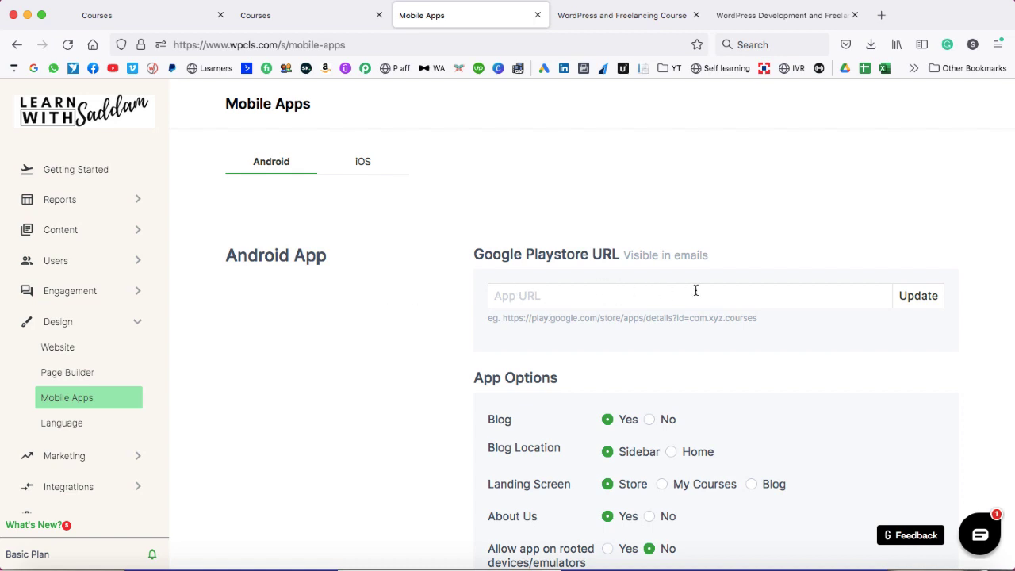
- Review the mobile app options and store image slider, then open Design > Language
scroll(523, 381, down, 3)
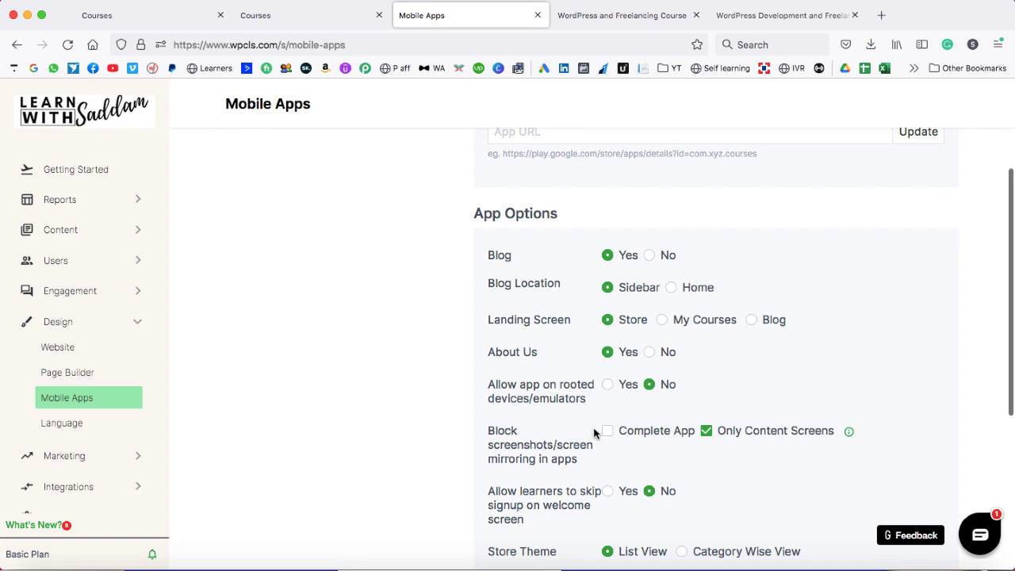
scroll(594, 433, down, 3)
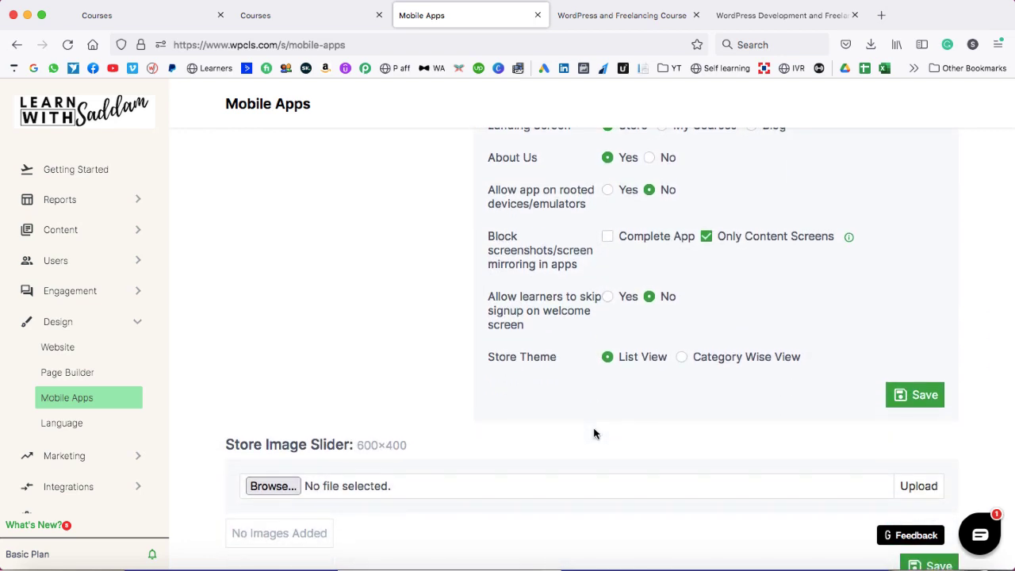
scroll(571, 432, down, 2)
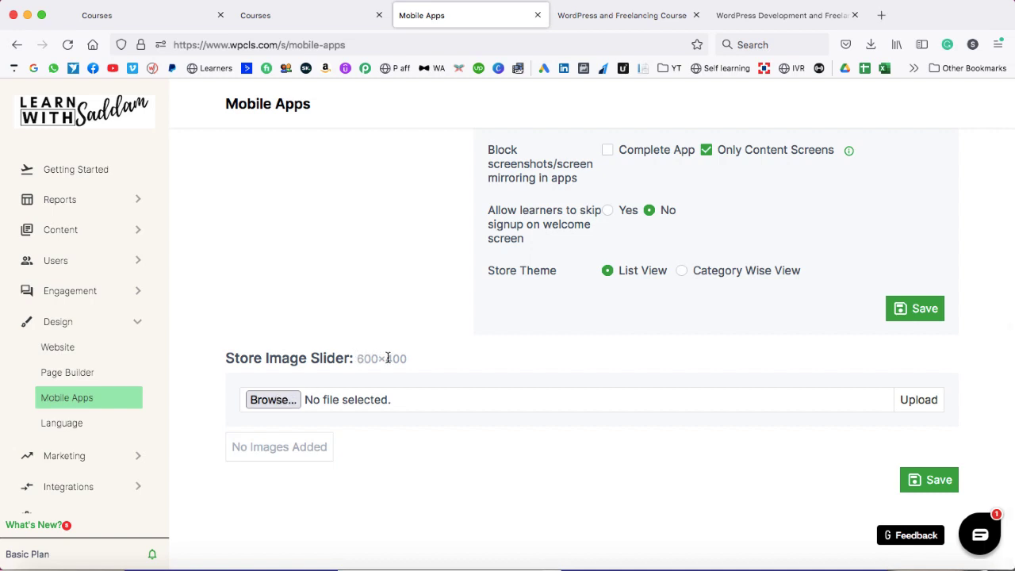
click(62, 428)
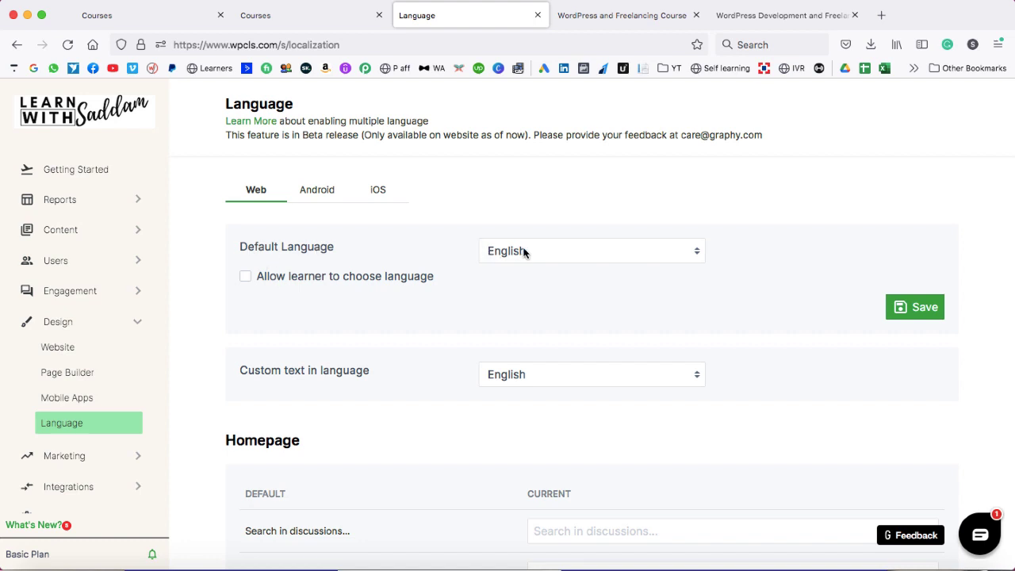
- Collapse Design and open Marketing > Blogs, which lists zero blogs
click(137, 327)
click(82, 356)
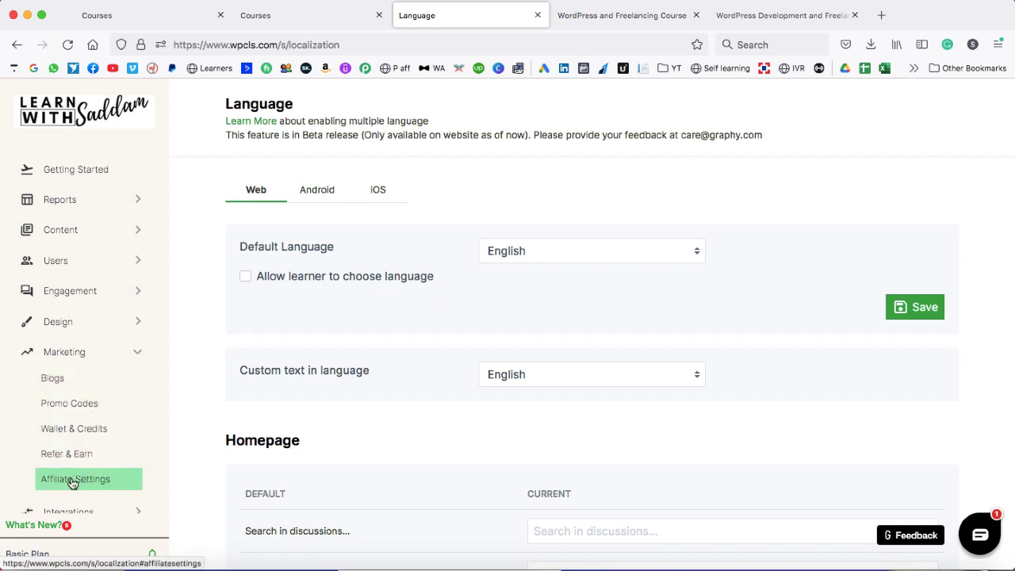
click(73, 378)
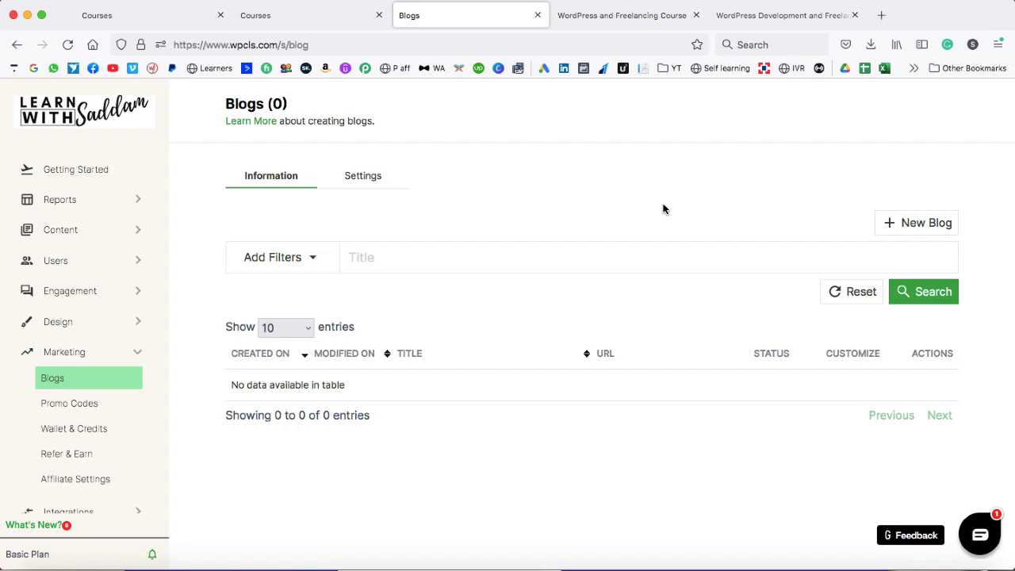
- Check Marketing > Promo Codes, then open the Refer & Earn referral settings
click(70, 403)
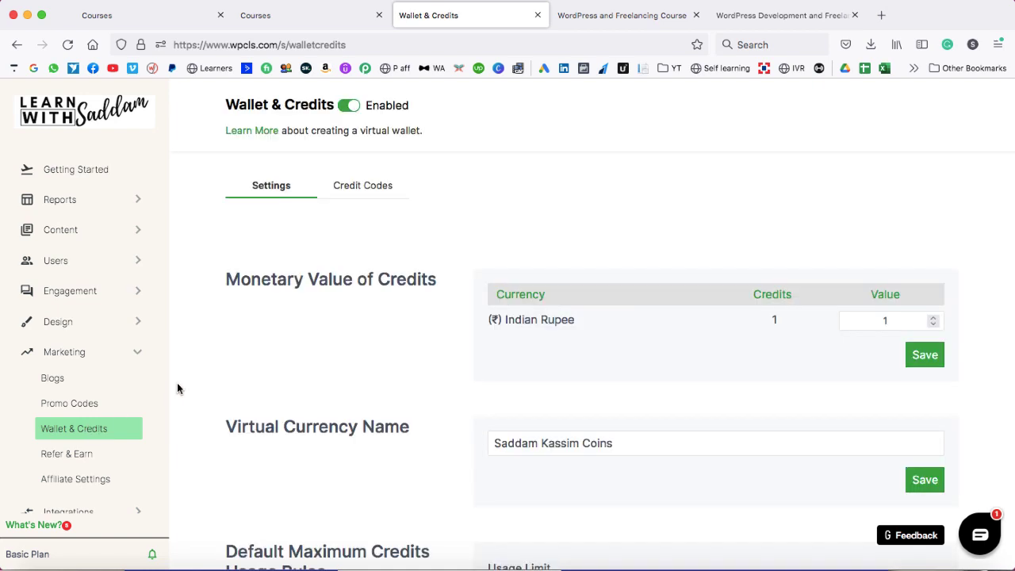
click(75, 456)
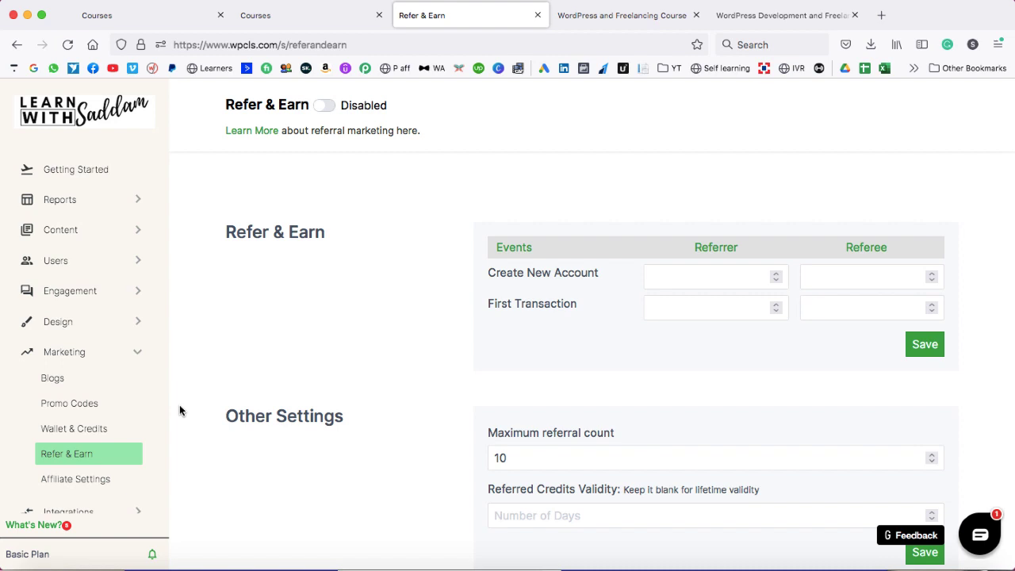
- Review the Affiliate Settings commission and terms
click(93, 482)
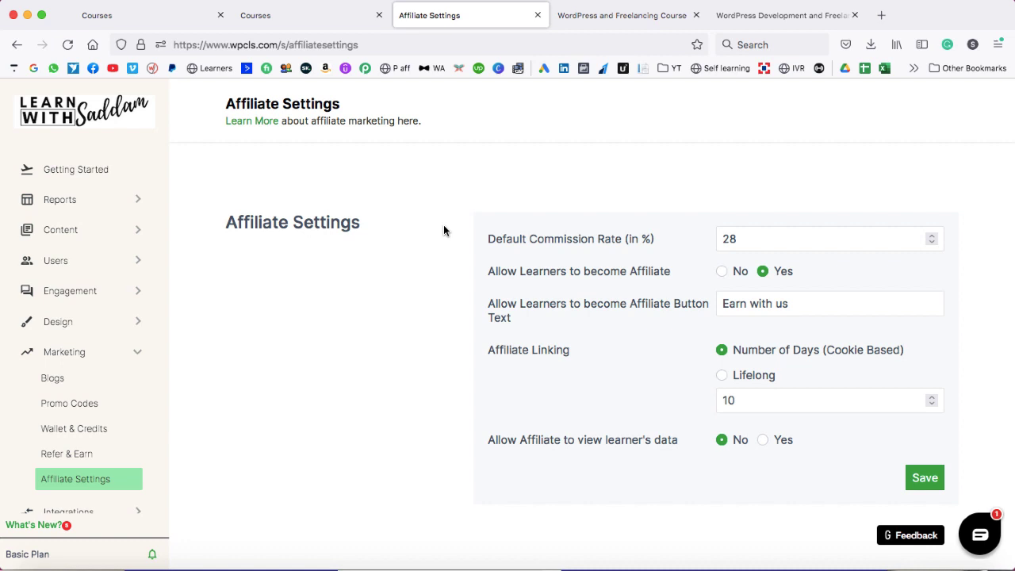
scroll(444, 230, down, 5)
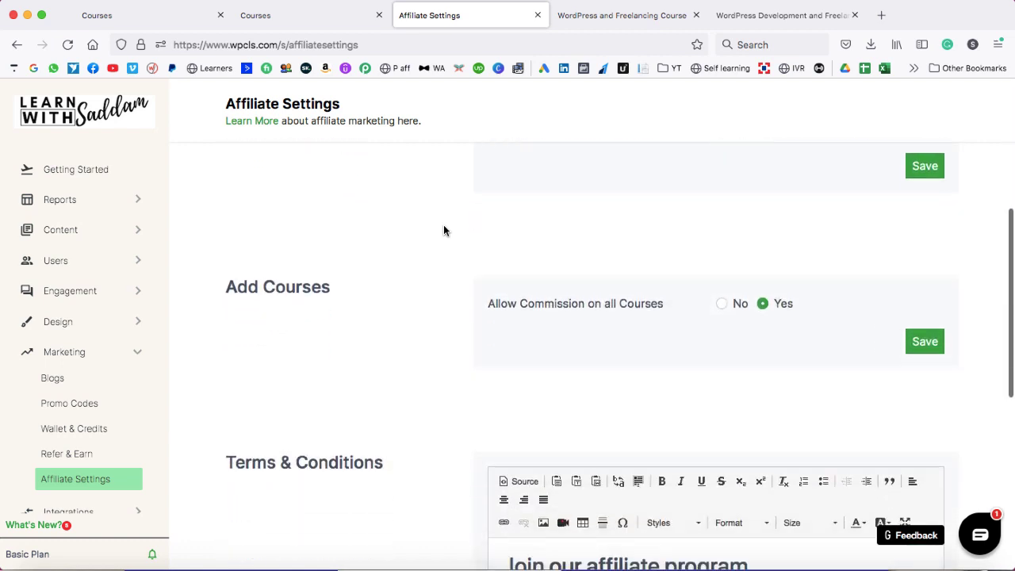
scroll(443, 230, down, 3)
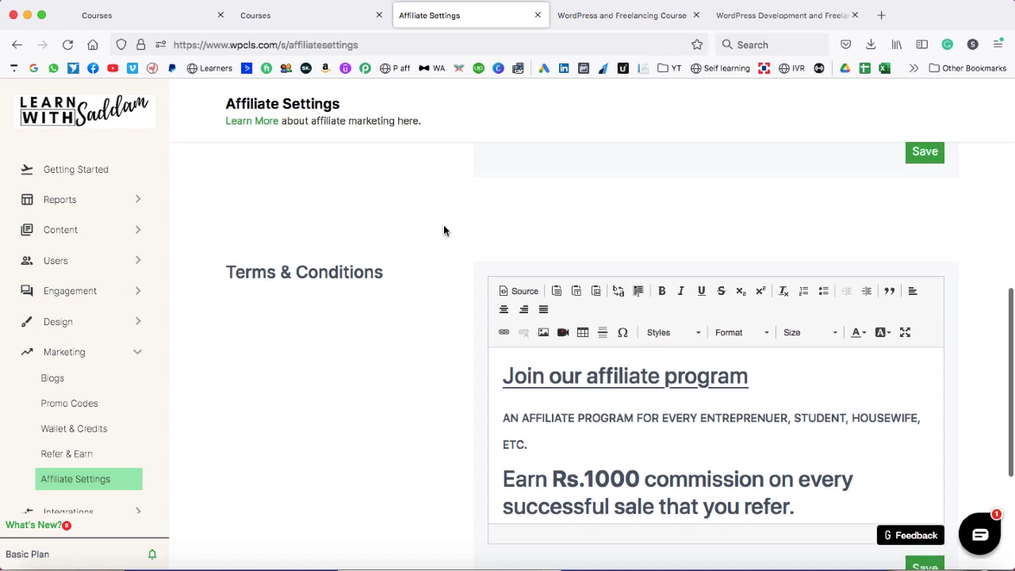
- Open Integrations > Third Party with empty Google Site Verification and Analytics 4 fields
click(138, 353)
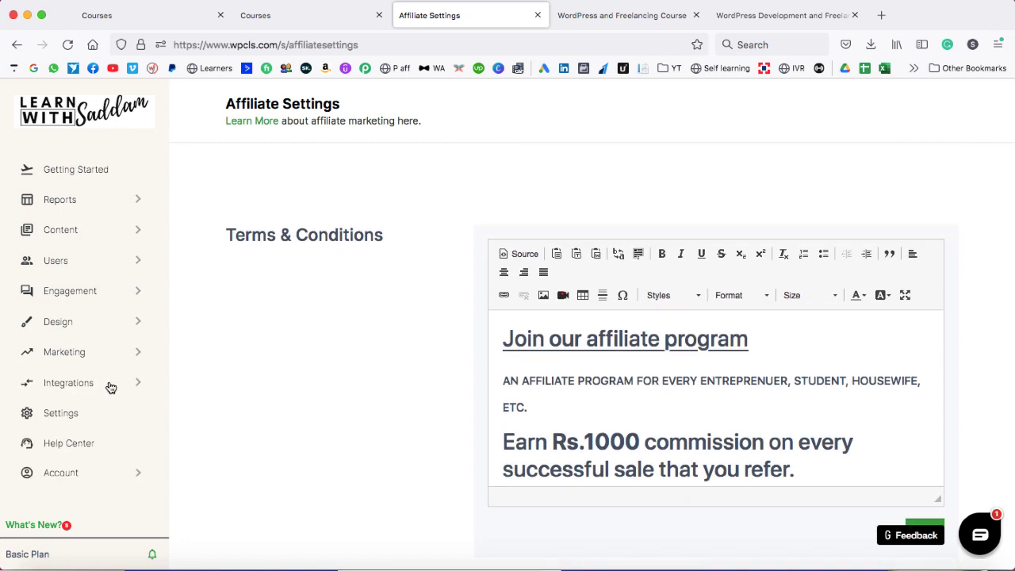
click(111, 383)
click(88, 409)
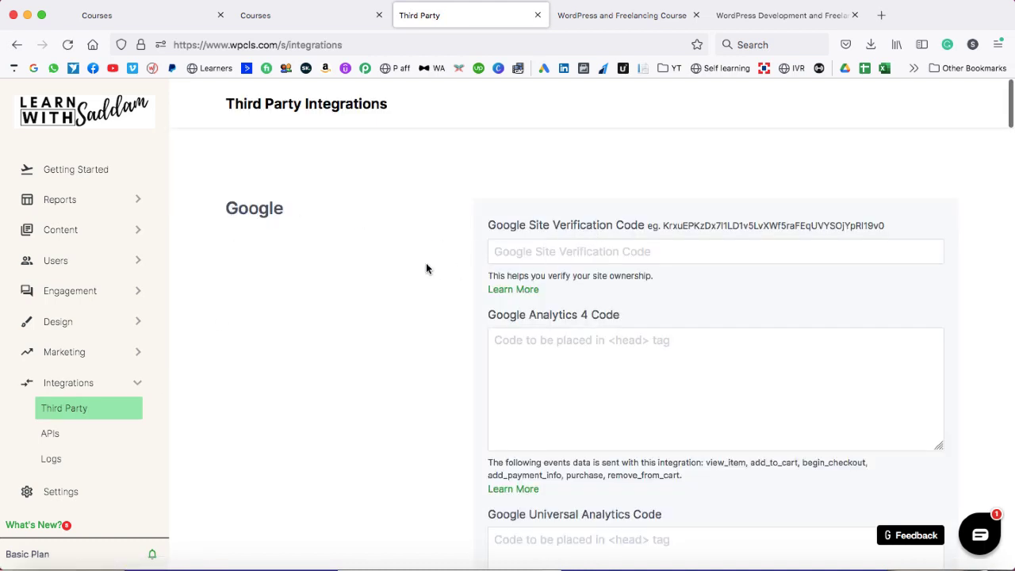
- Scroll through all third-party integrations, then open Settings on the Domain tab
scroll(425, 266, down, 2)
scroll(426, 269, down, 10)
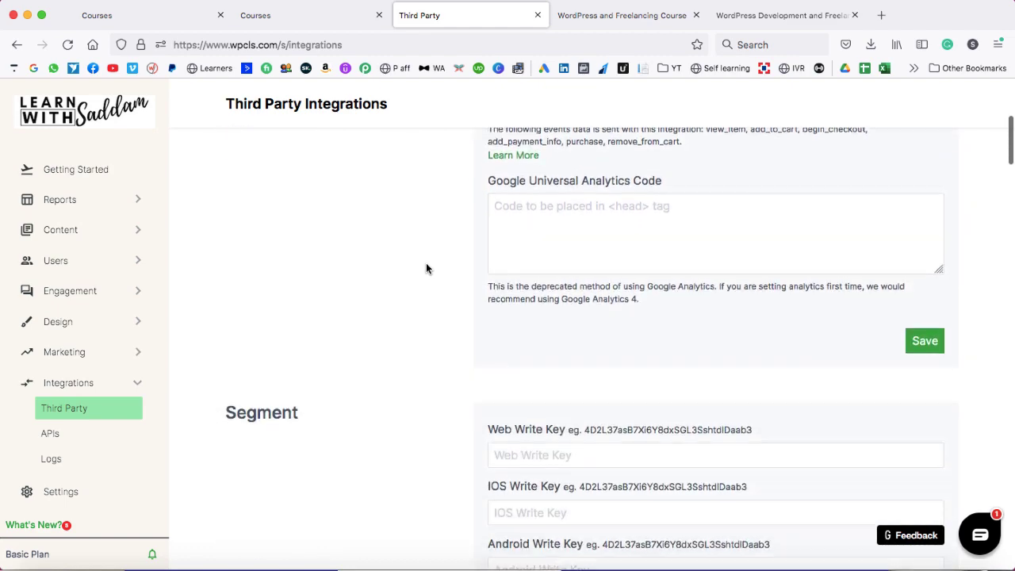
scroll(426, 269, down, 6)
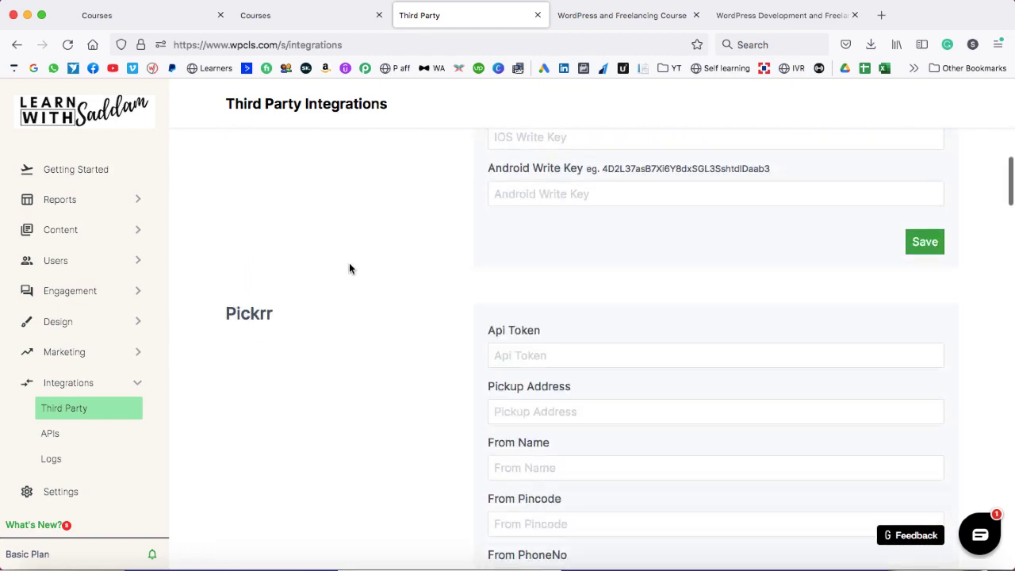
scroll(416, 250, down, 8)
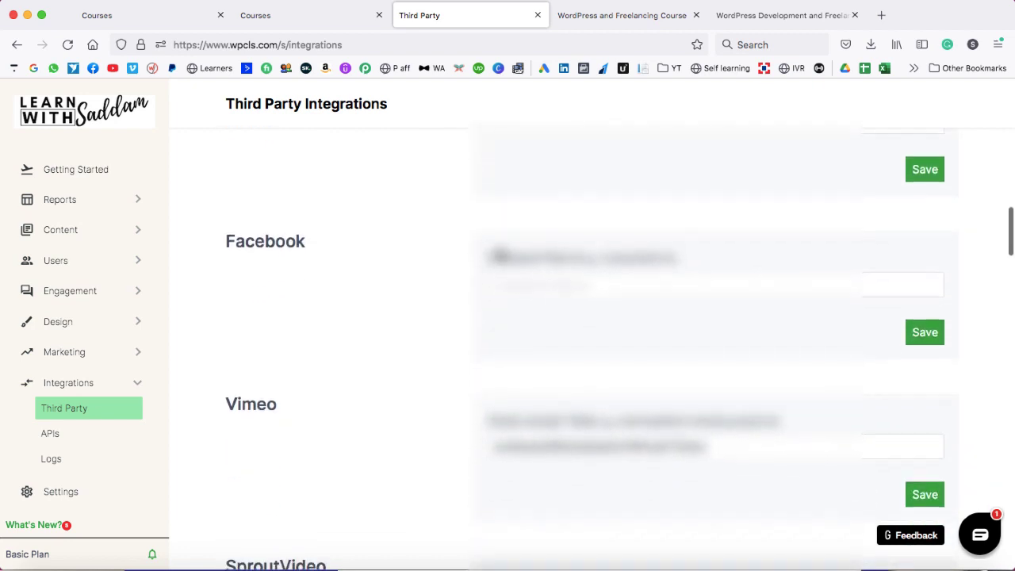
scroll(344, 283, down, 2)
scroll(386, 327, down, 5)
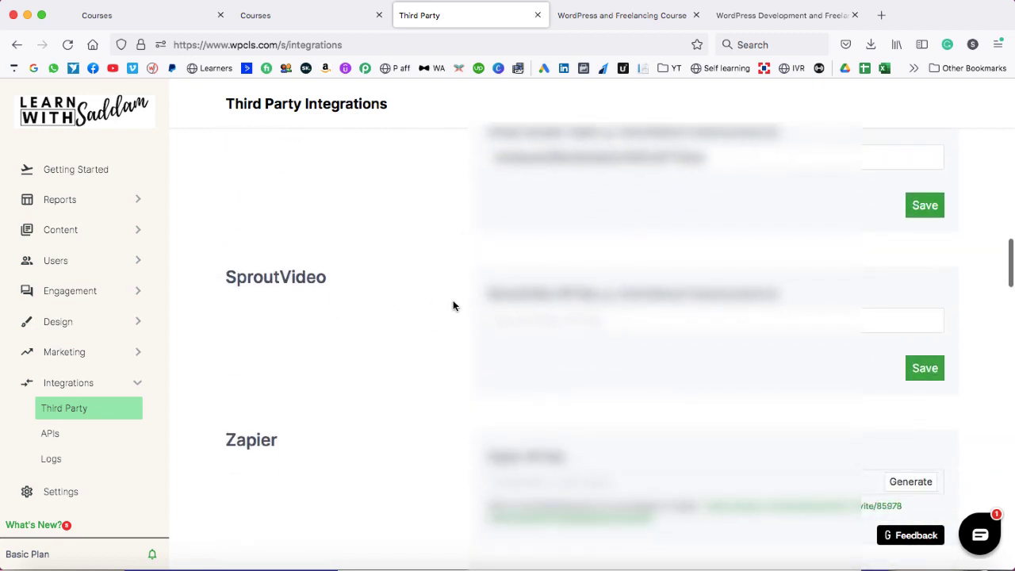
scroll(453, 306, down, 5)
scroll(432, 394, down, 15)
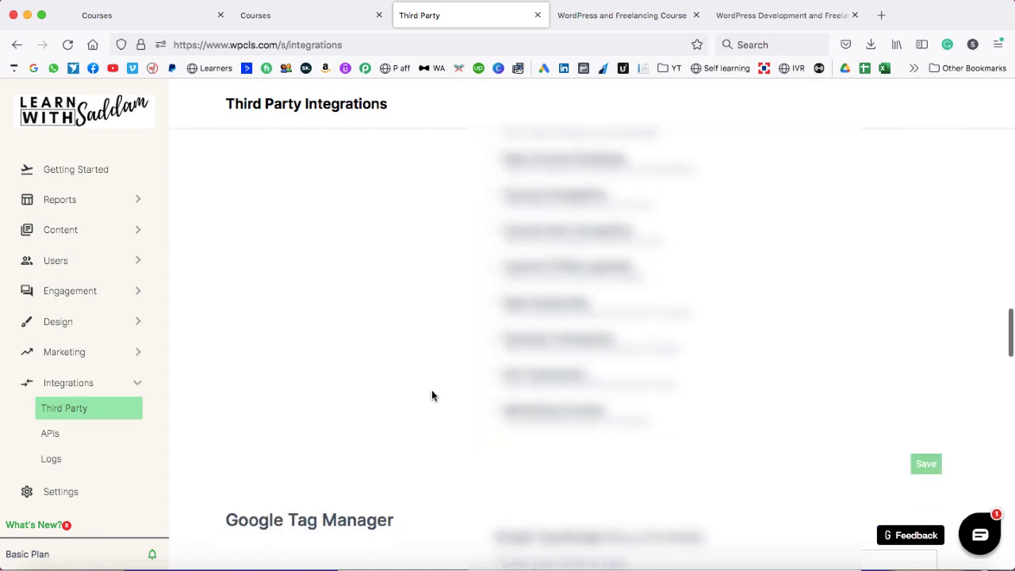
scroll(431, 394, down, 5)
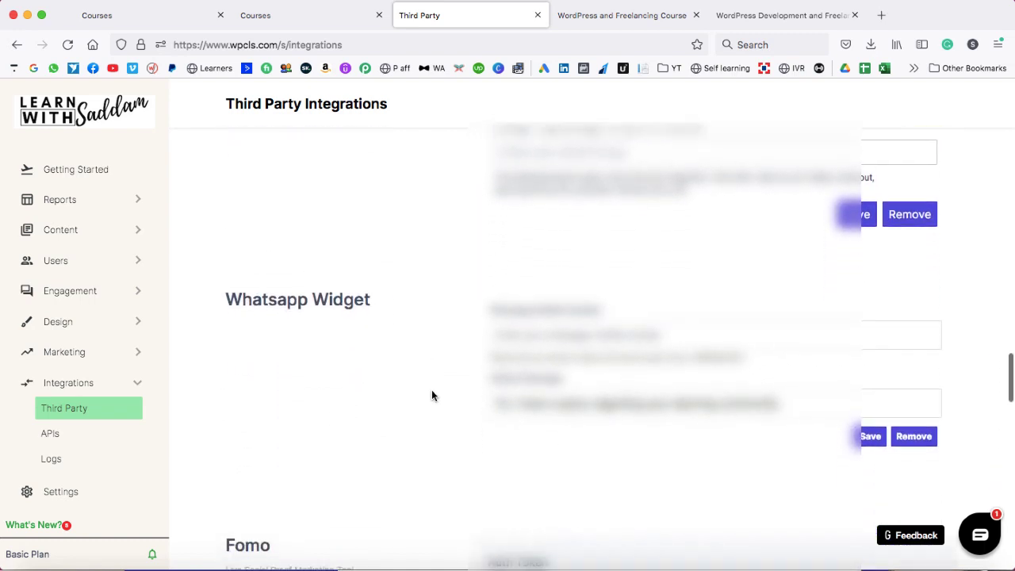
scroll(431, 395, down, 8)
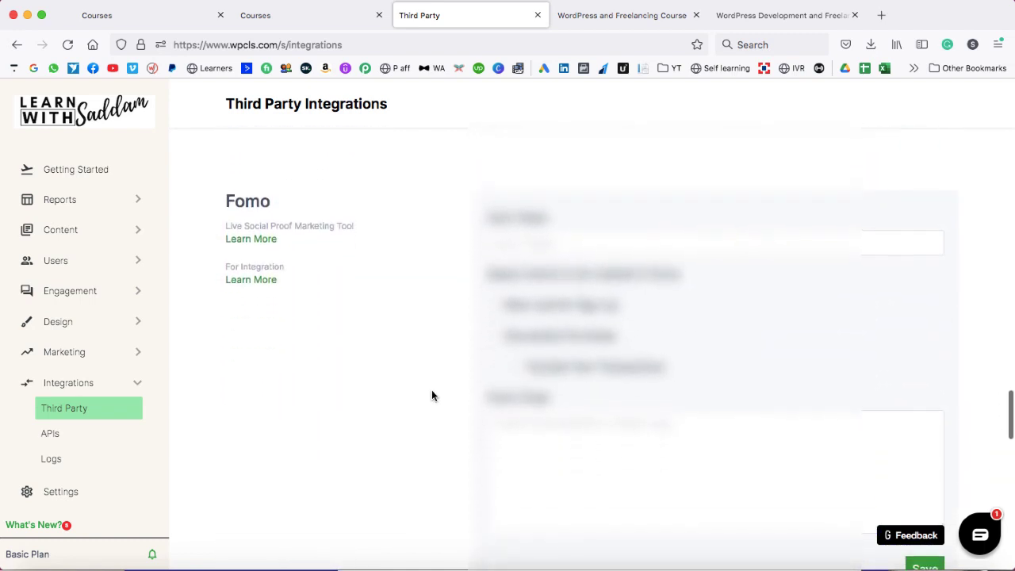
scroll(432, 395, down, 1)
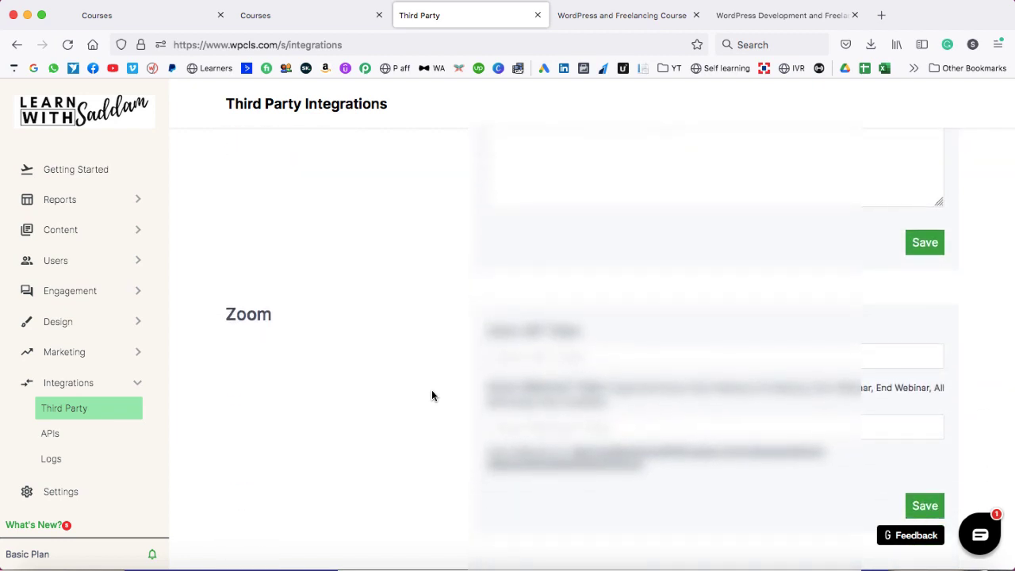
scroll(111, 449, down, 2)
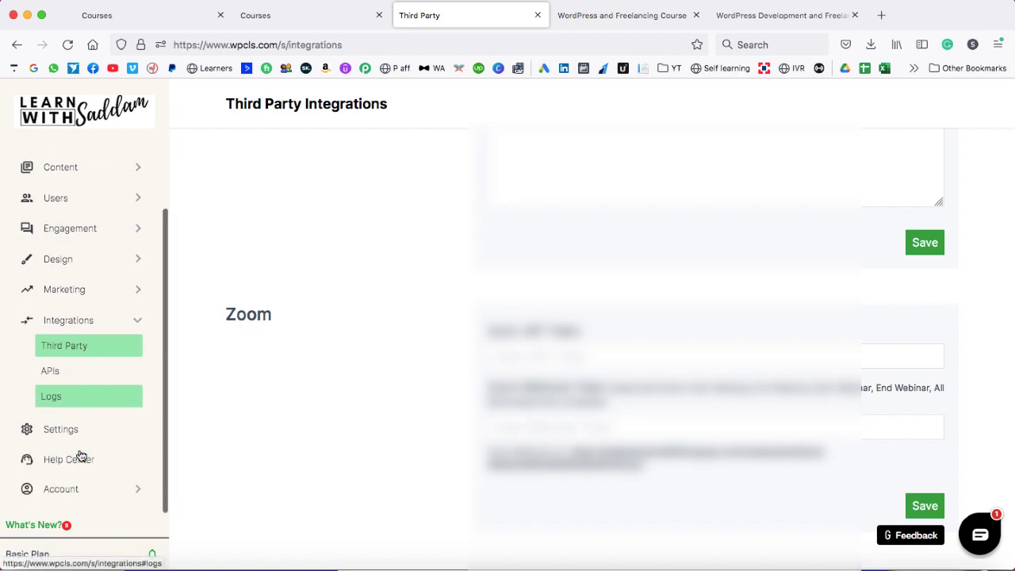
click(60, 430)
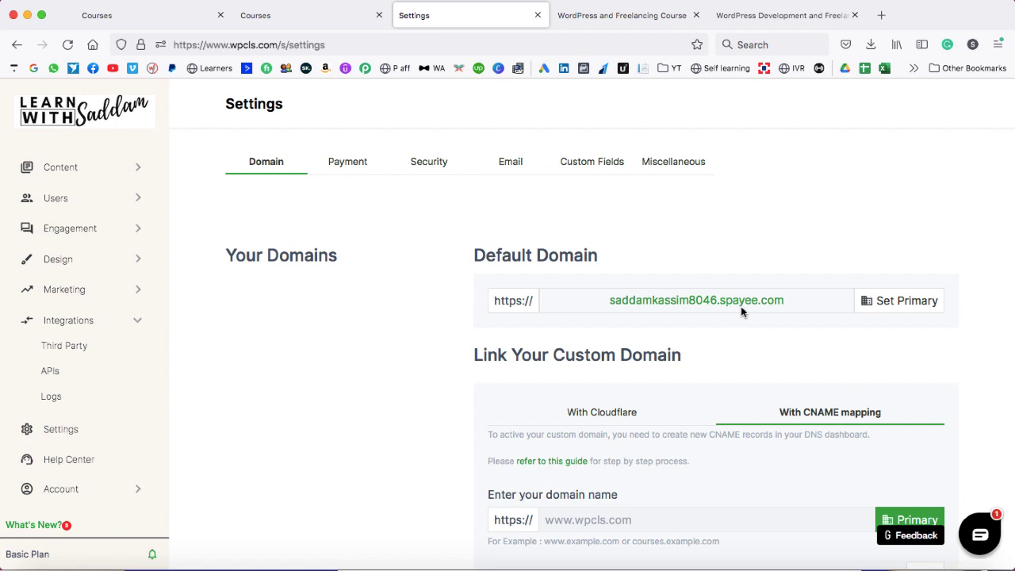
- Review the default spayee domain, CNAME mapping and empty custom-domain field
scroll(731, 336, down, 3)
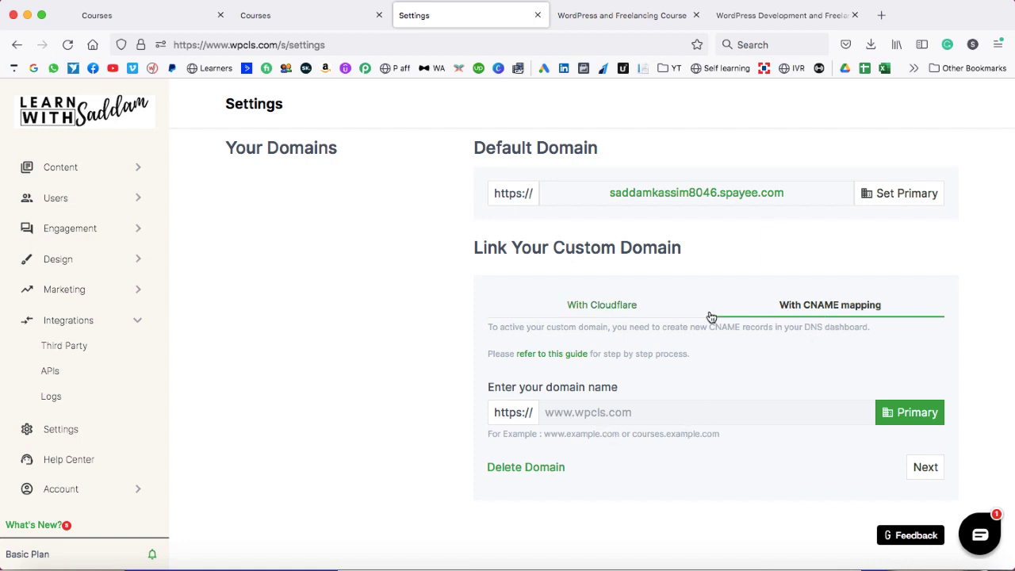
scroll(711, 317, up, 3)
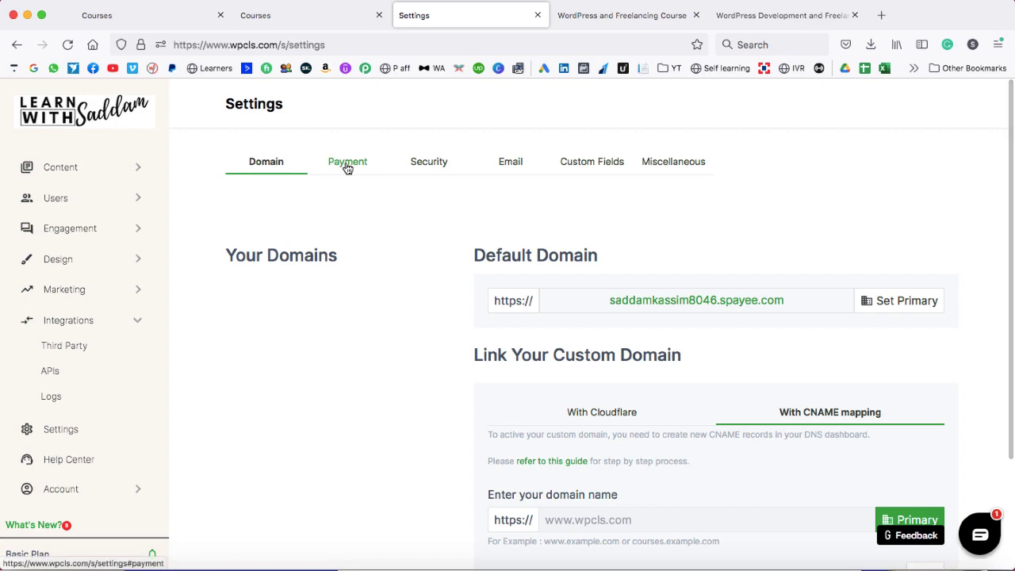
- Show the Payment settings with Razorpay's Indian Rupee key ID, key secret and webhook secret
click(347, 165)
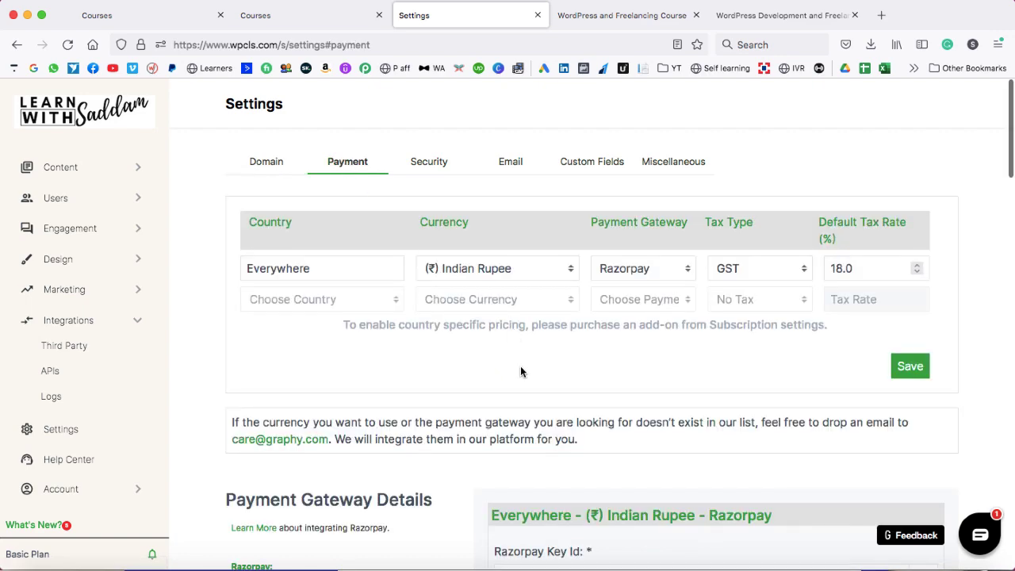
scroll(520, 365, down, 3)
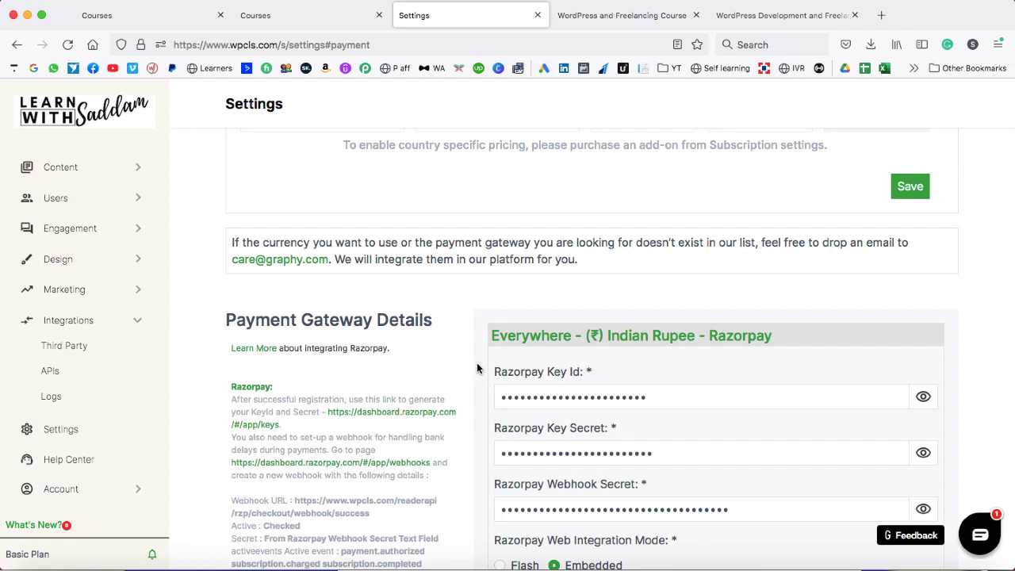
scroll(477, 368, down, 2)
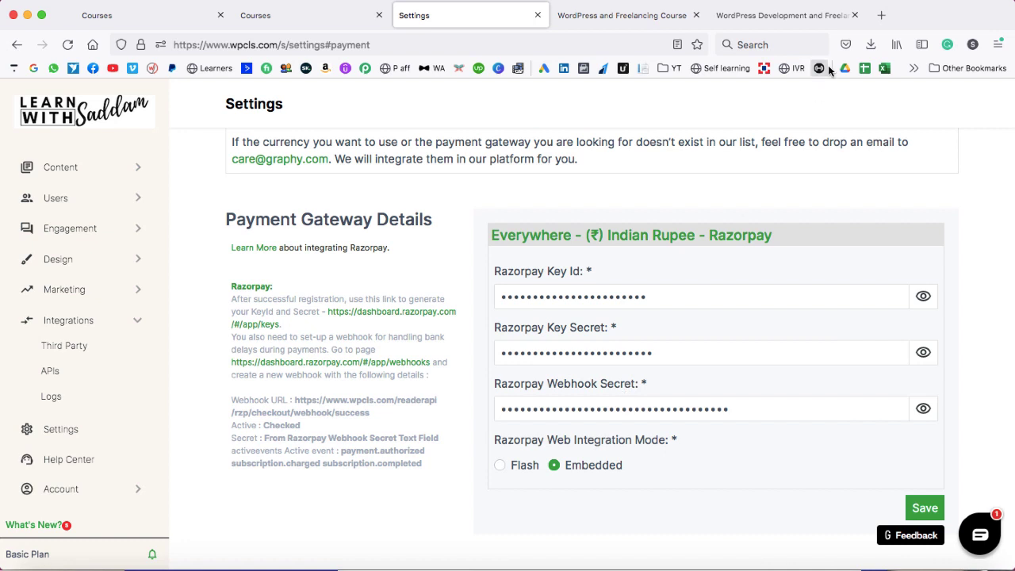
click(881, 15)
text(razorpay.com/)
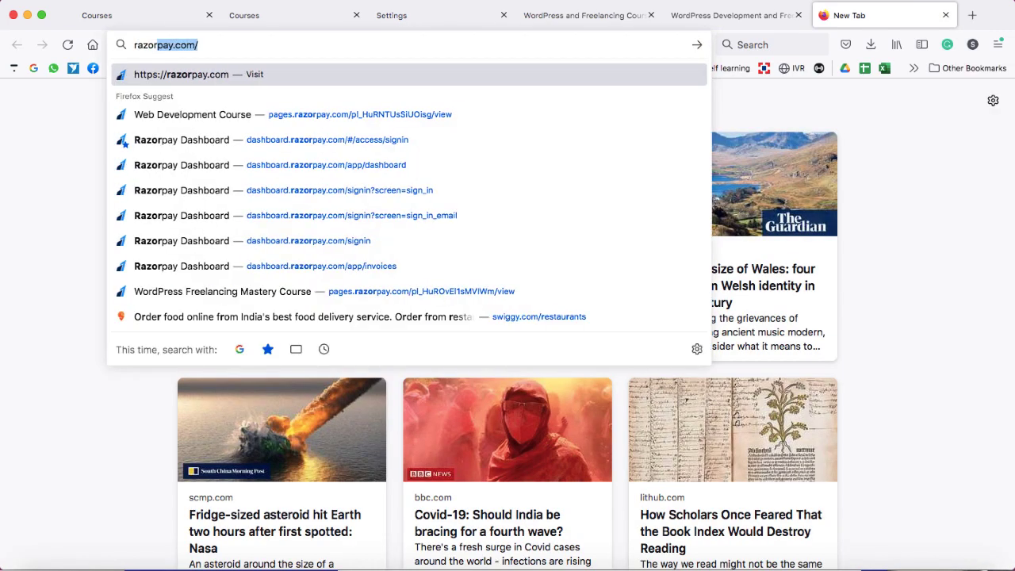
key(Return)
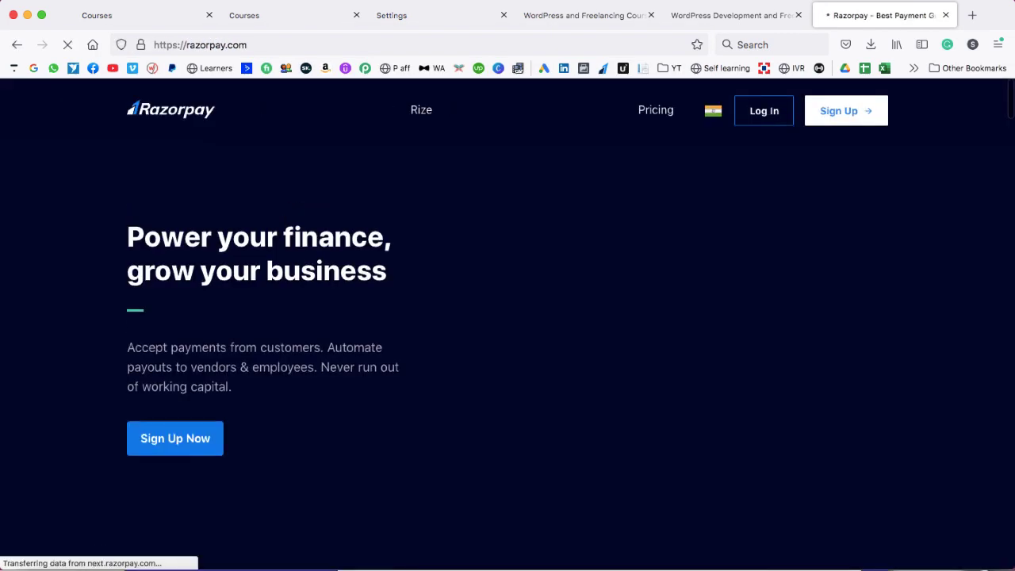
click(848, 111)
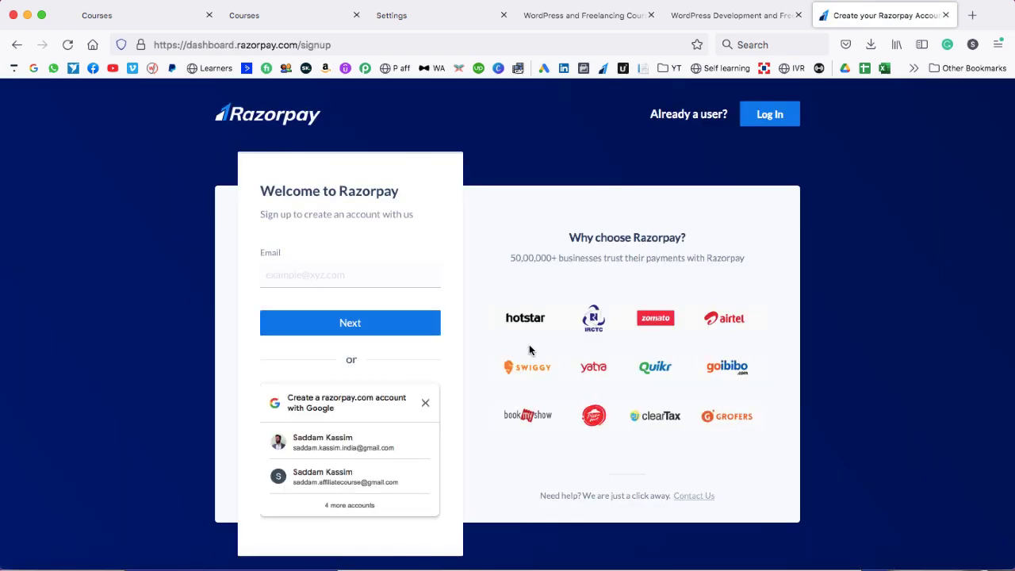
click(424, 401)
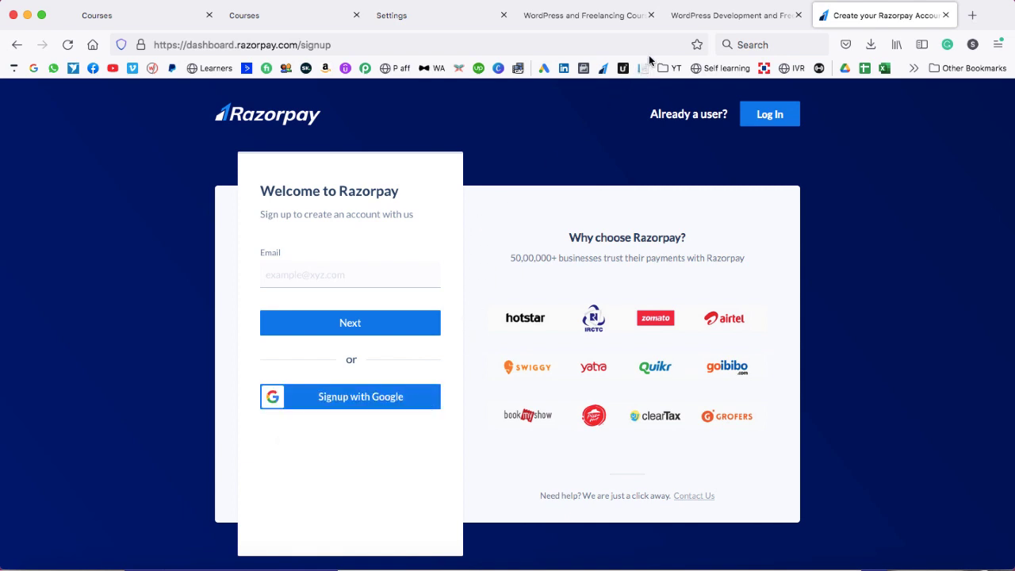
click(428, 15)
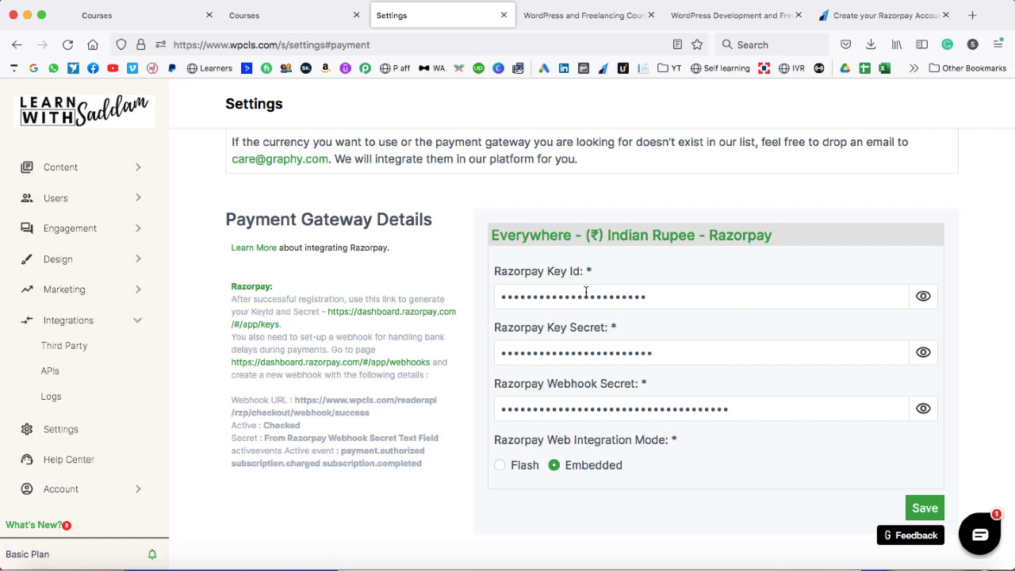
- Review the school's Security settings from top to bottom, then move to the Email settings
scroll(761, 430, down, 1)
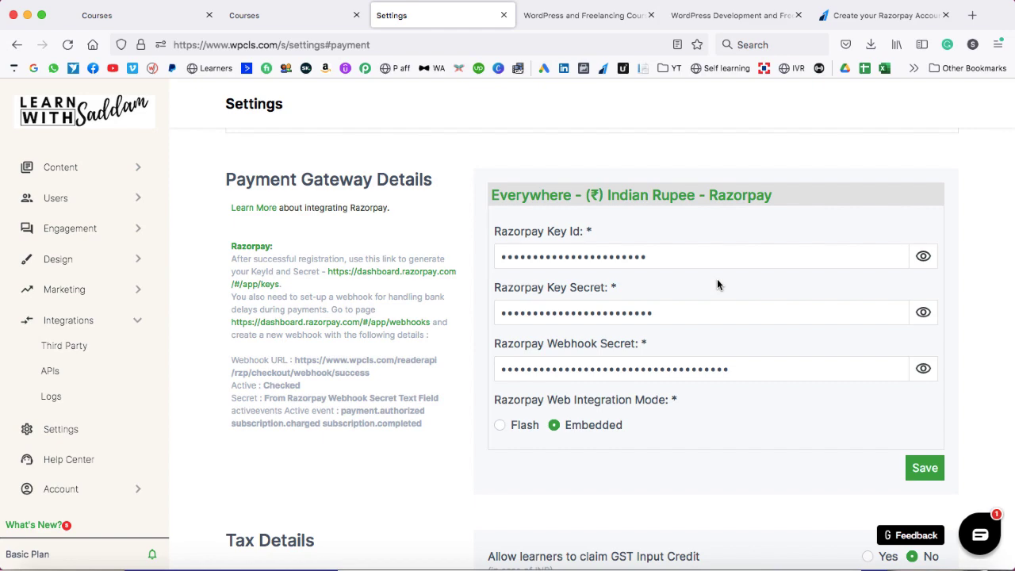
scroll(717, 284, up, 5)
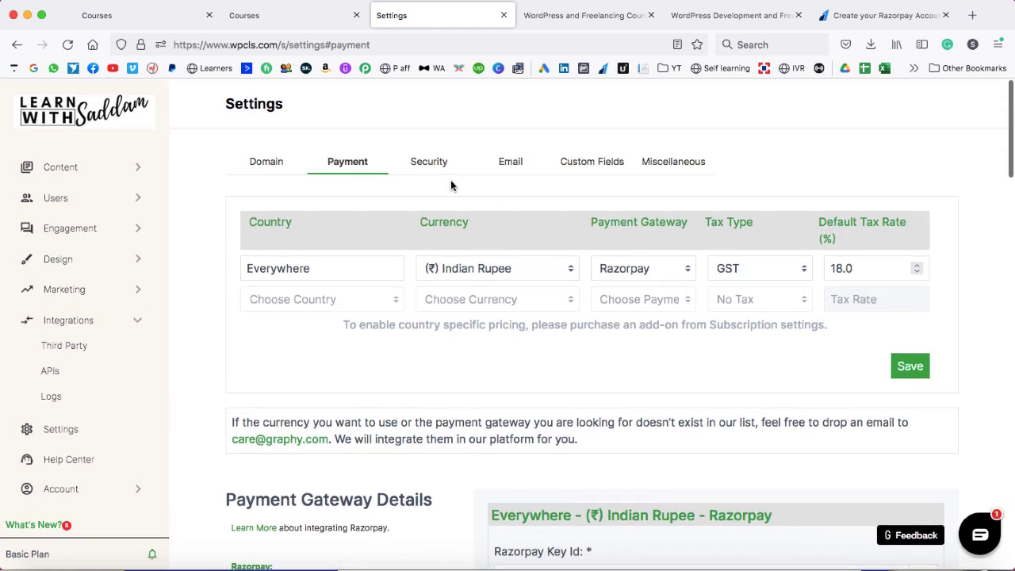
click(427, 167)
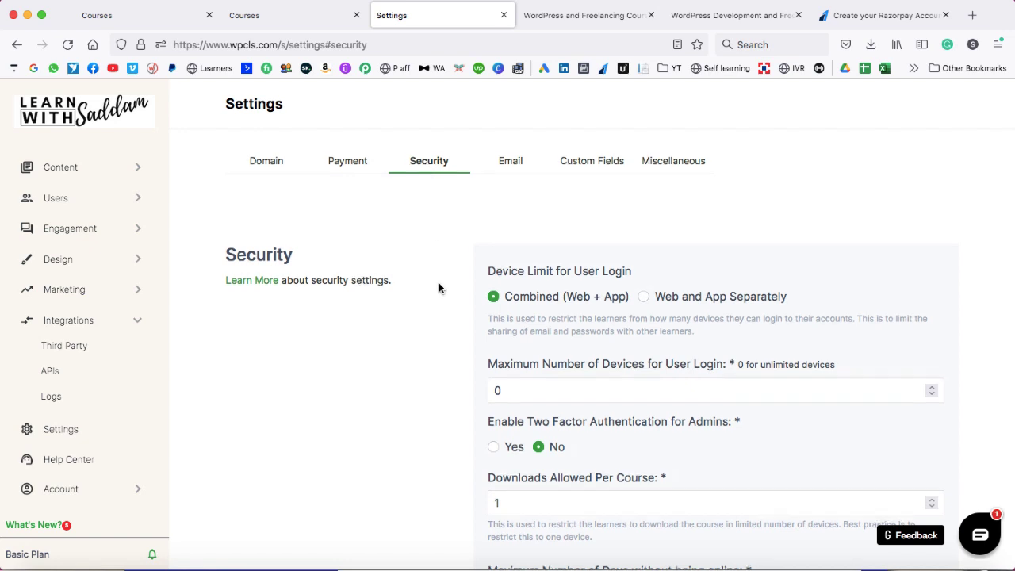
scroll(438, 287, down, 3)
scroll(438, 288, down, 3)
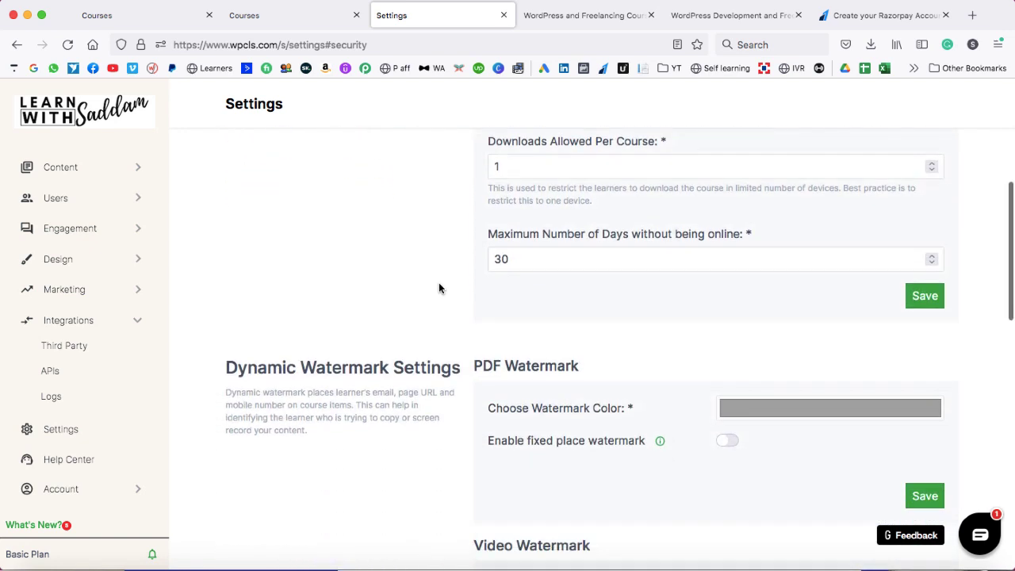
scroll(438, 282, down, 1)
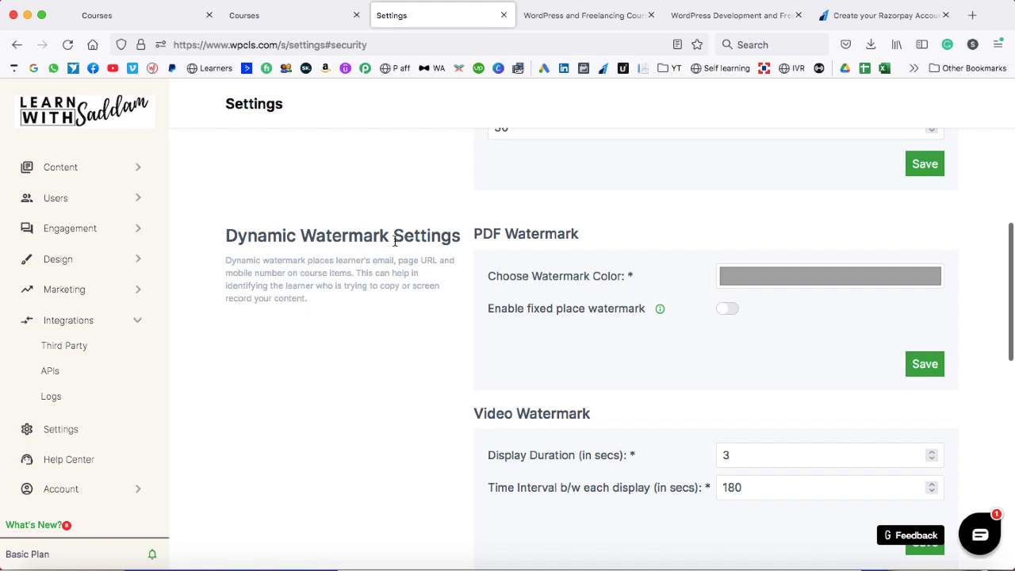
scroll(644, 285, down, 3)
scroll(644, 285, down, 3)
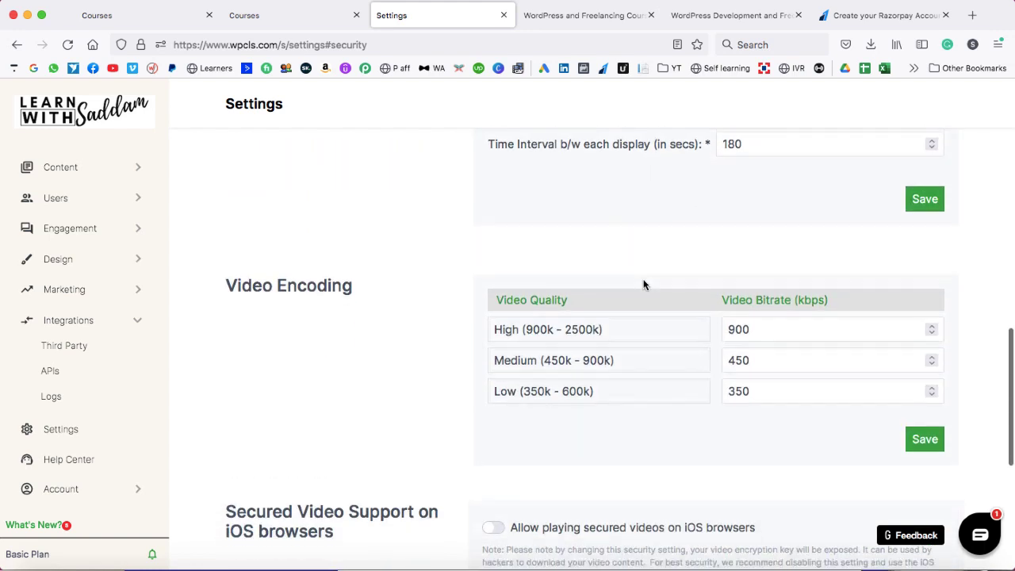
scroll(500, 317, down, 6)
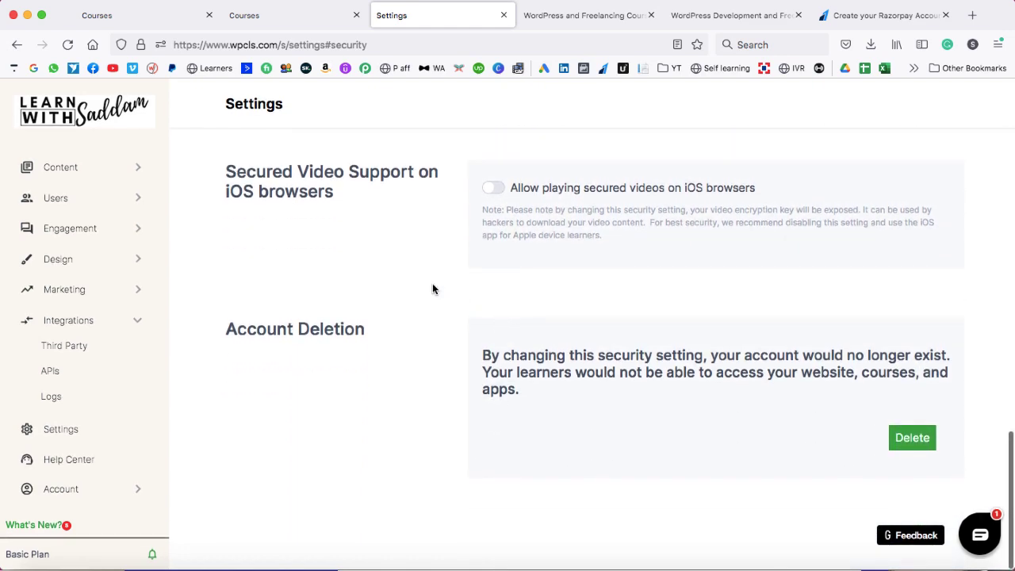
scroll(432, 289, up, 15)
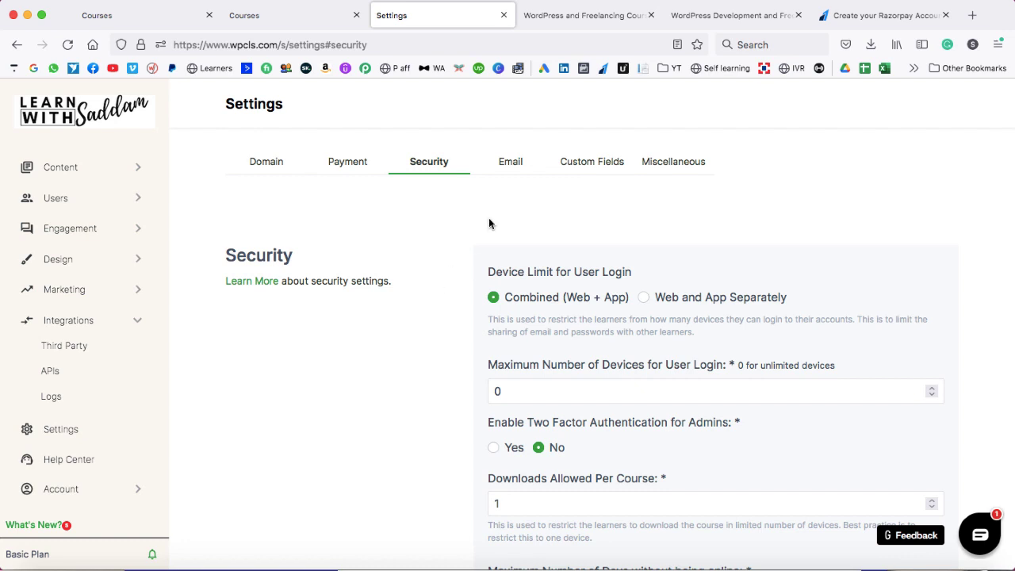
click(511, 164)
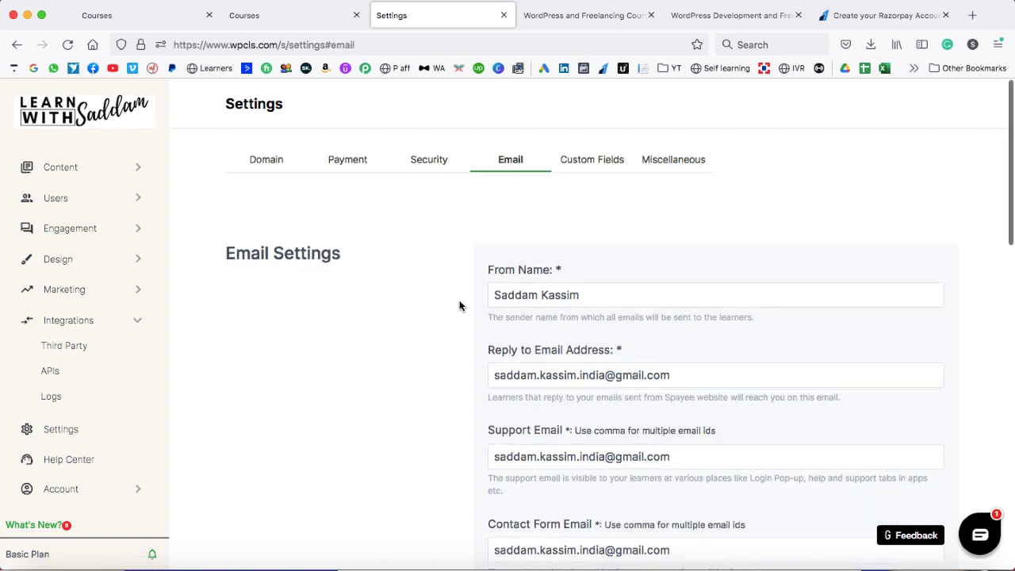
- Scroll through the Email settings' notification copies and templates list, then back up
scroll(459, 303, down, 3)
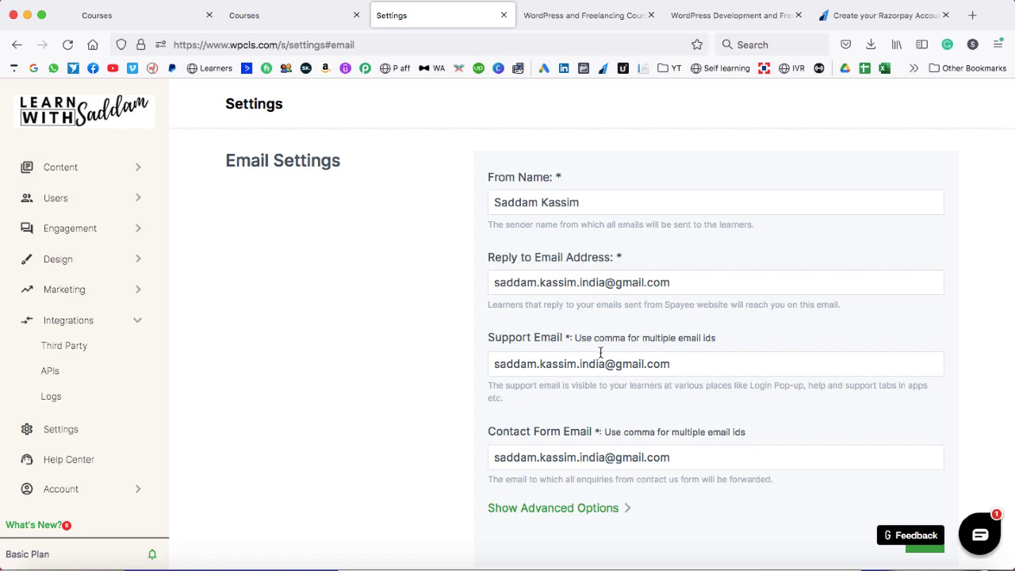
scroll(600, 353, down, 8)
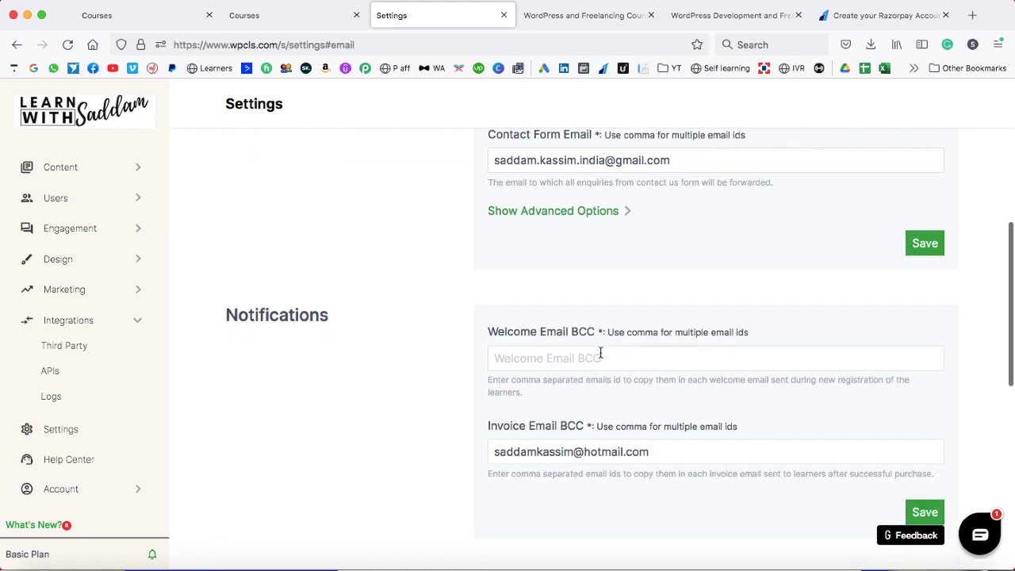
scroll(569, 356, down, 5)
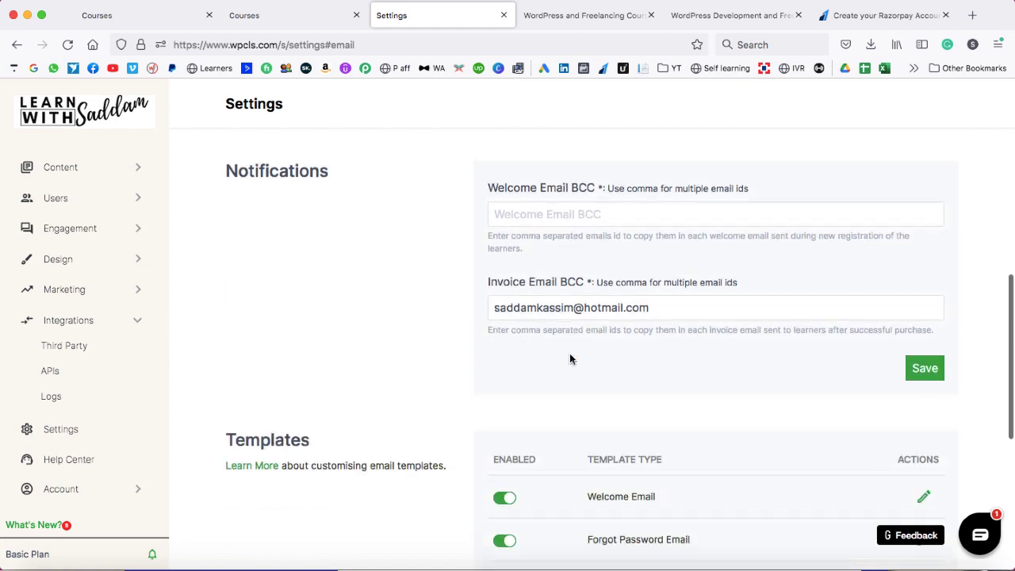
scroll(569, 358, down, 3)
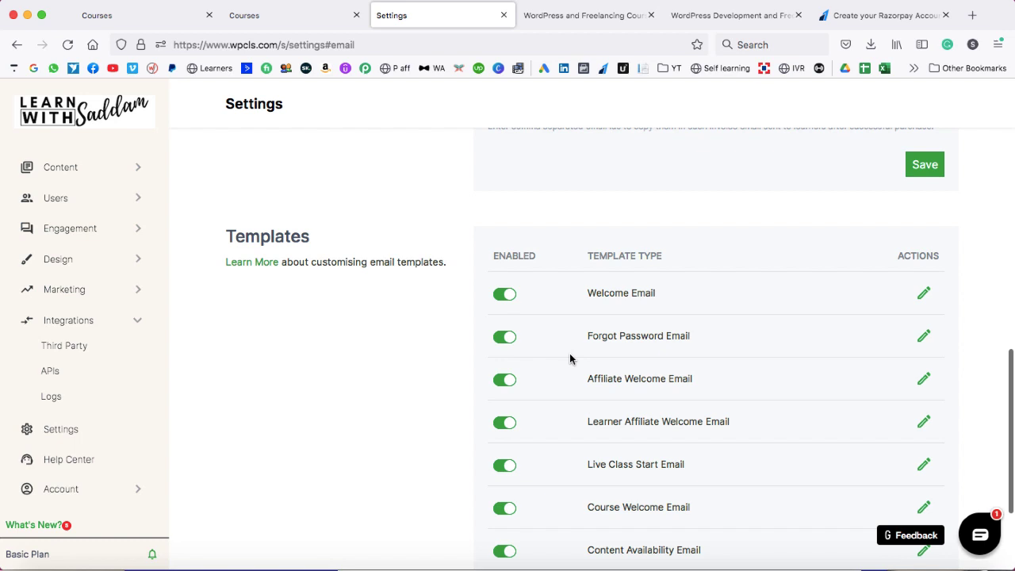
scroll(571, 348, down, 2)
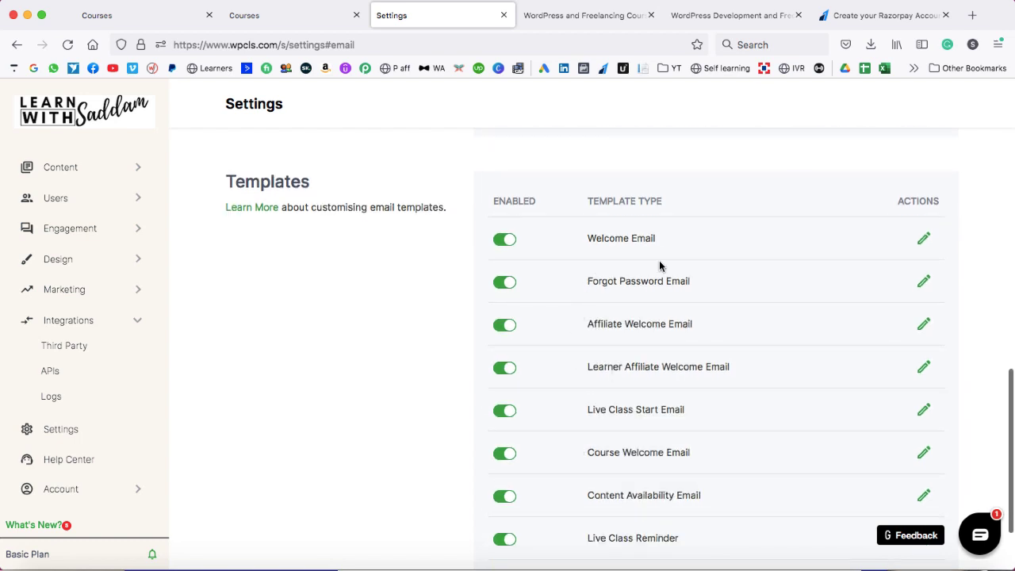
scroll(668, 371, down, 1)
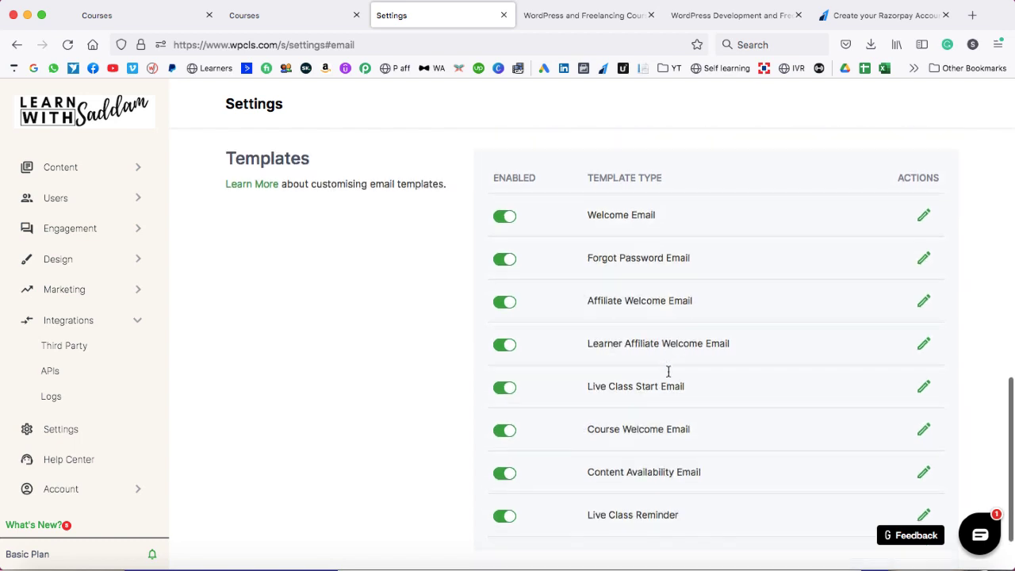
scroll(669, 372, down, 2)
scroll(668, 370, up, 15)
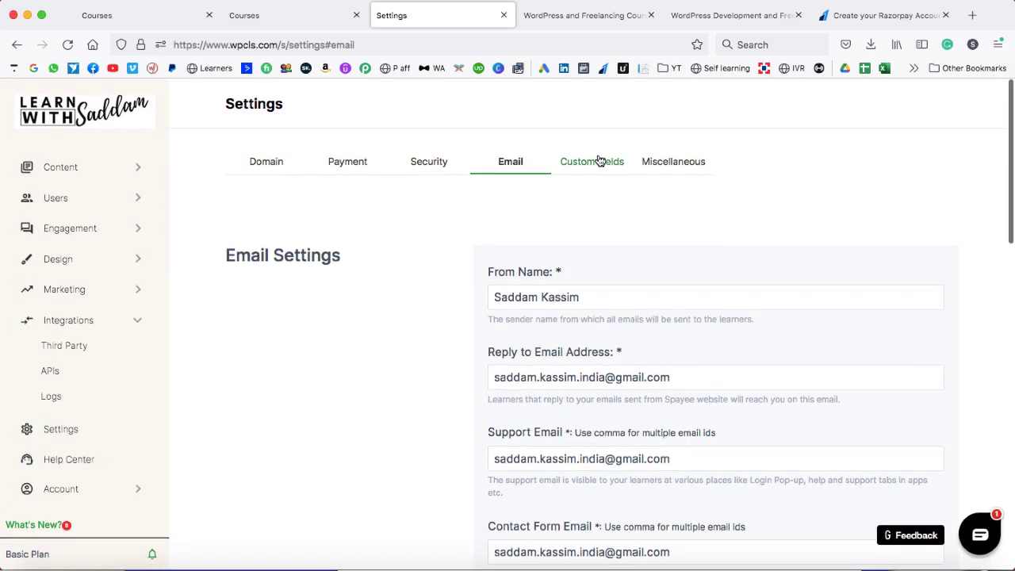
- View the Custom Fields and Miscellaneous school settings
click(594, 163)
click(663, 168)
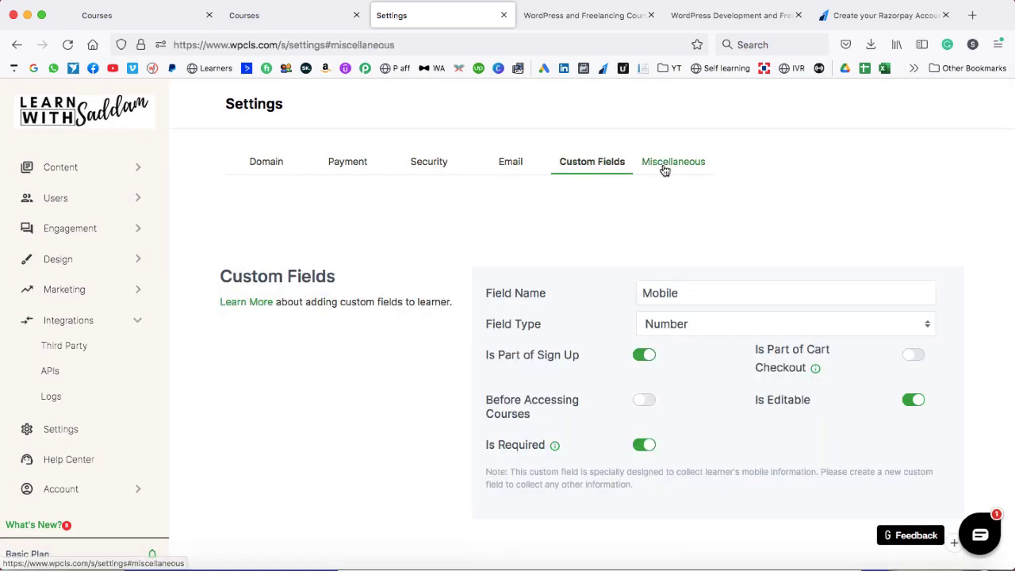
scroll(84, 414, down, 3)
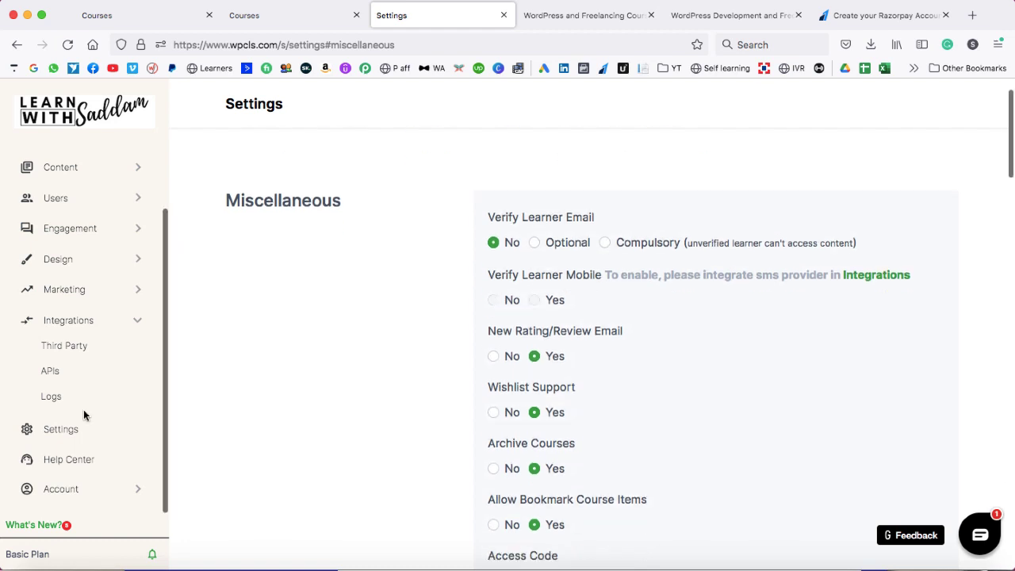
- Open My Profile under Account and review the profile picture, details and billing details
click(62, 489)
scroll(62, 487, down, 2)
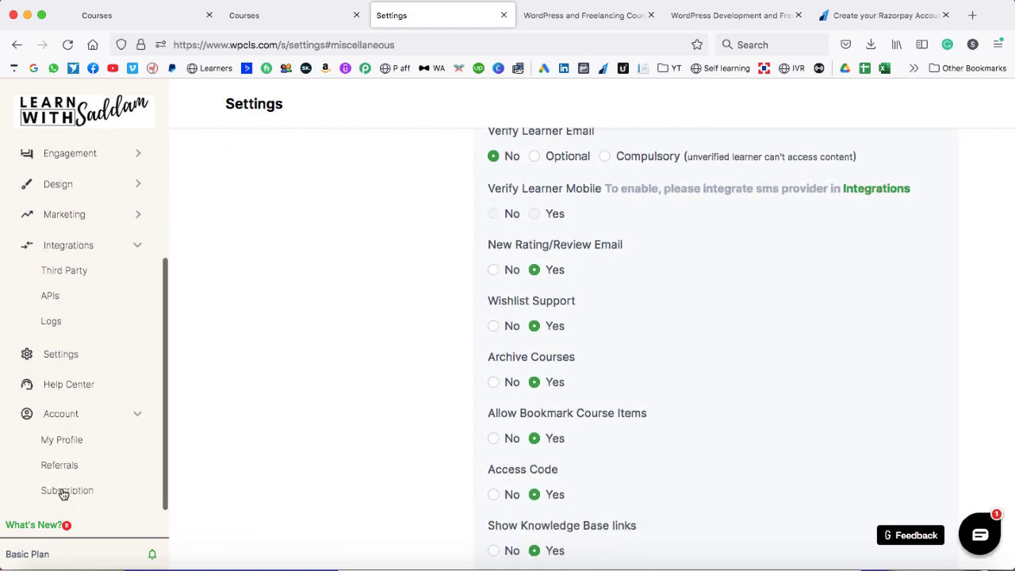
click(67, 448)
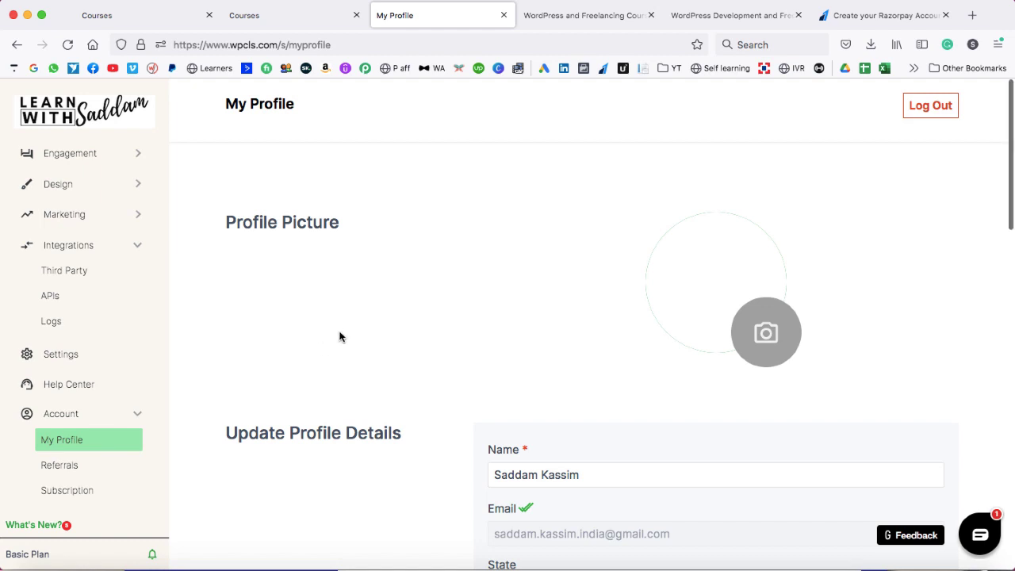
scroll(344, 334, down, 1)
scroll(344, 334, down, 4)
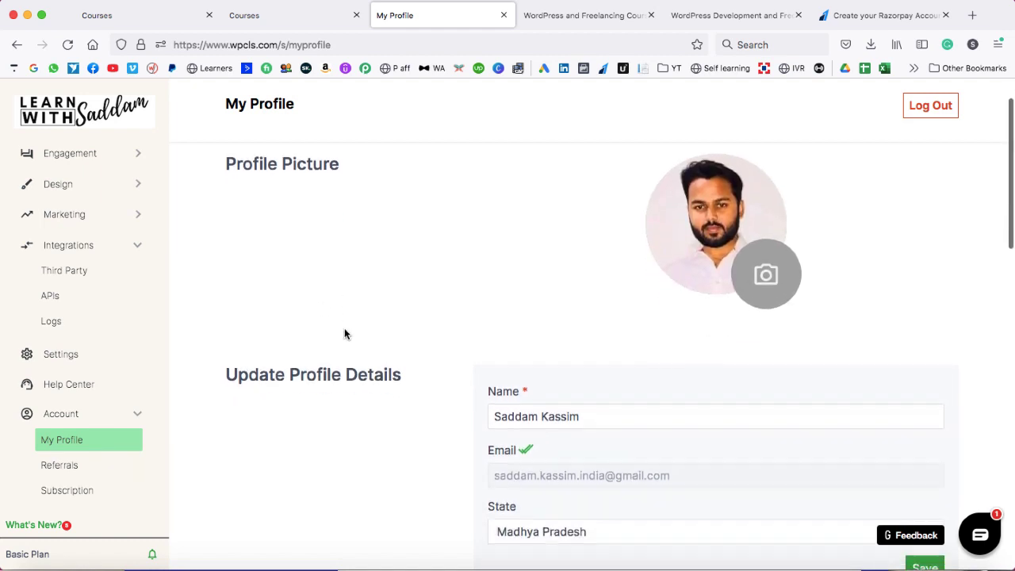
scroll(344, 333, down, 3)
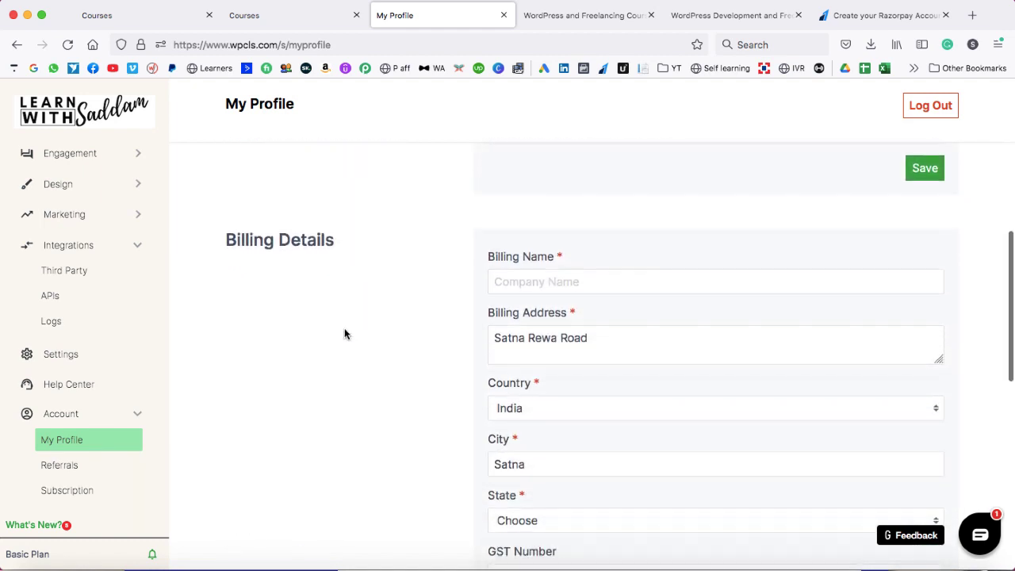
scroll(344, 333, up, 7)
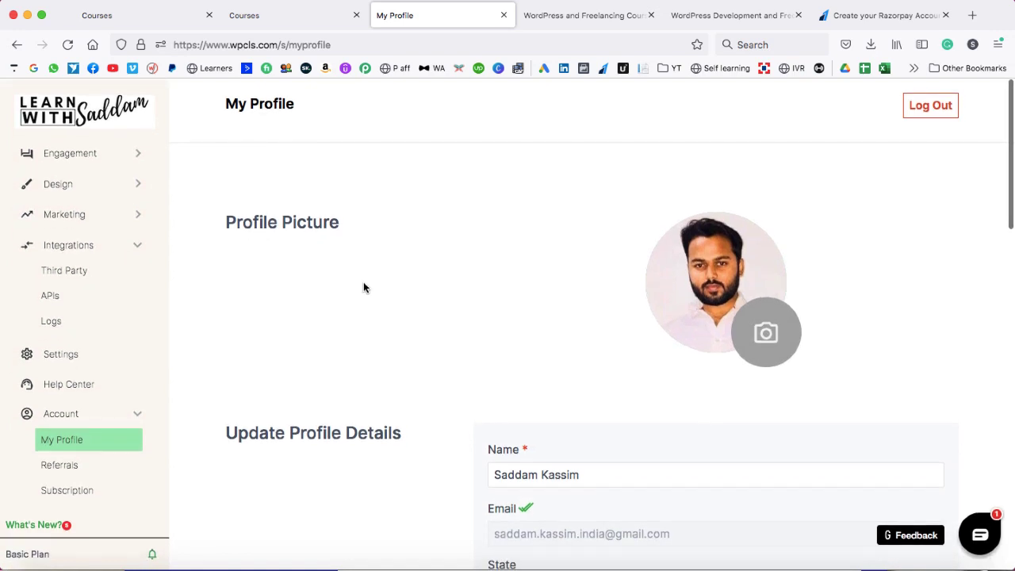
scroll(117, 250, up, 3)
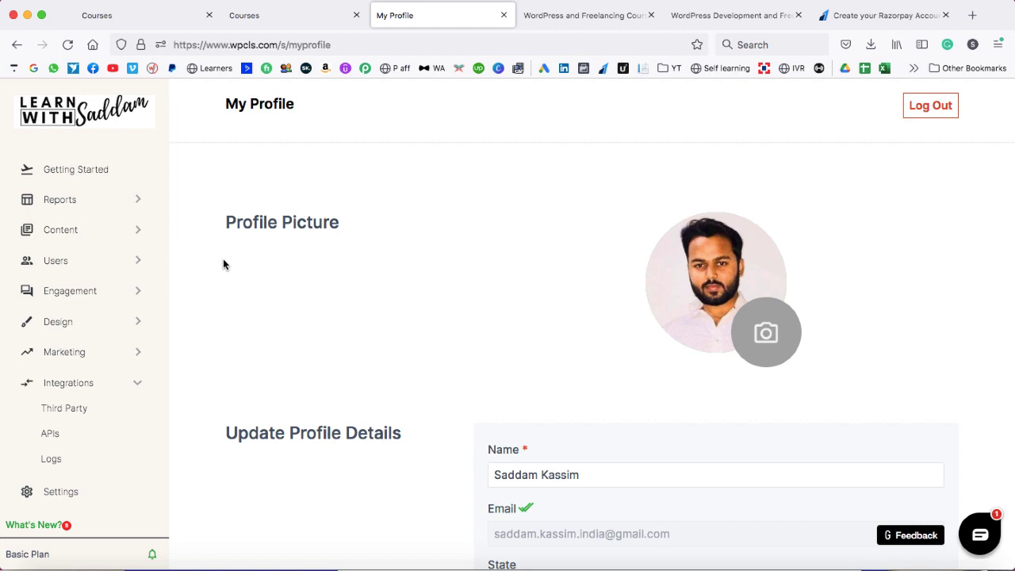
- Log out of the school admin and close the leftover course, Razorpay and Courses tabs
click(930, 105)
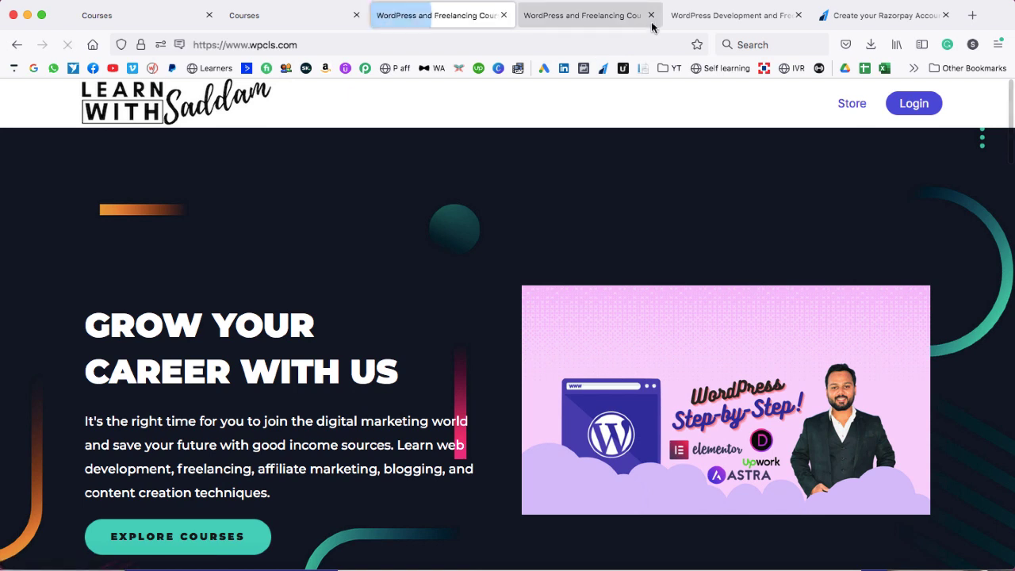
click(651, 16)
click(650, 16)
click(651, 16)
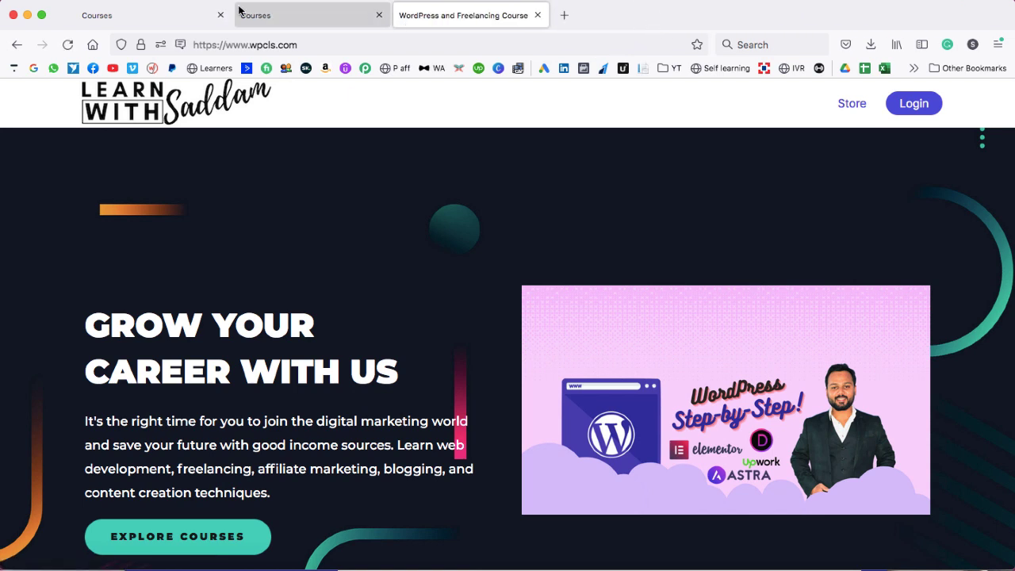
click(356, 15)
click(317, 16)
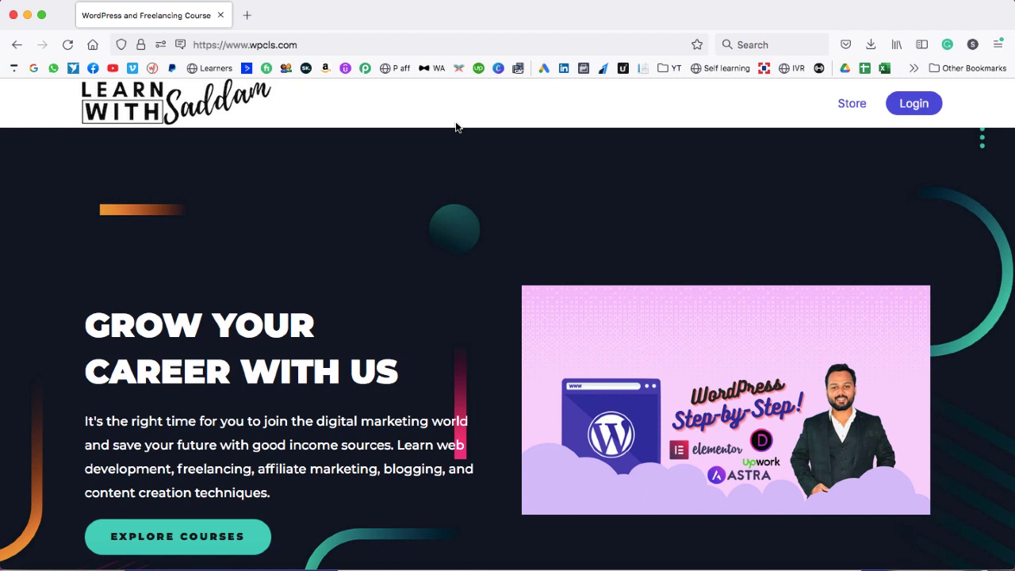
- Enroll in the WordPress Mastery Course from Popular Courses on the public site
scroll(456, 127, down, 6)
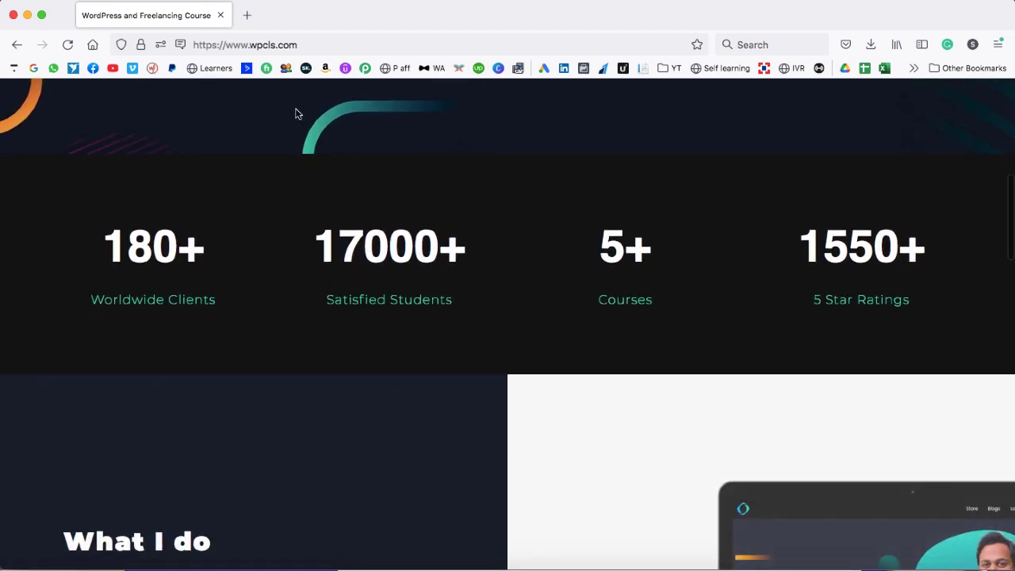
scroll(456, 270, down, 12)
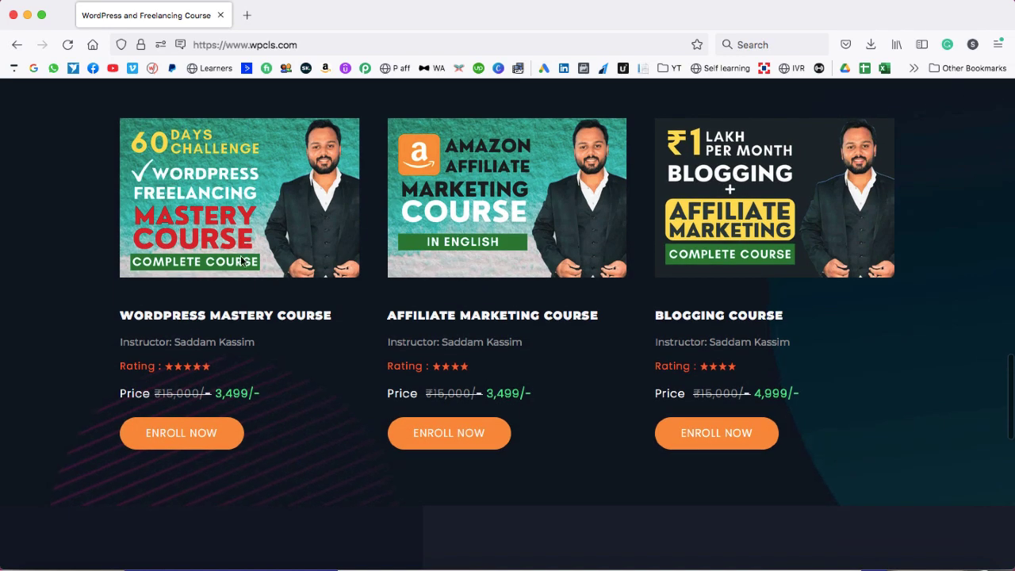
click(183, 438)
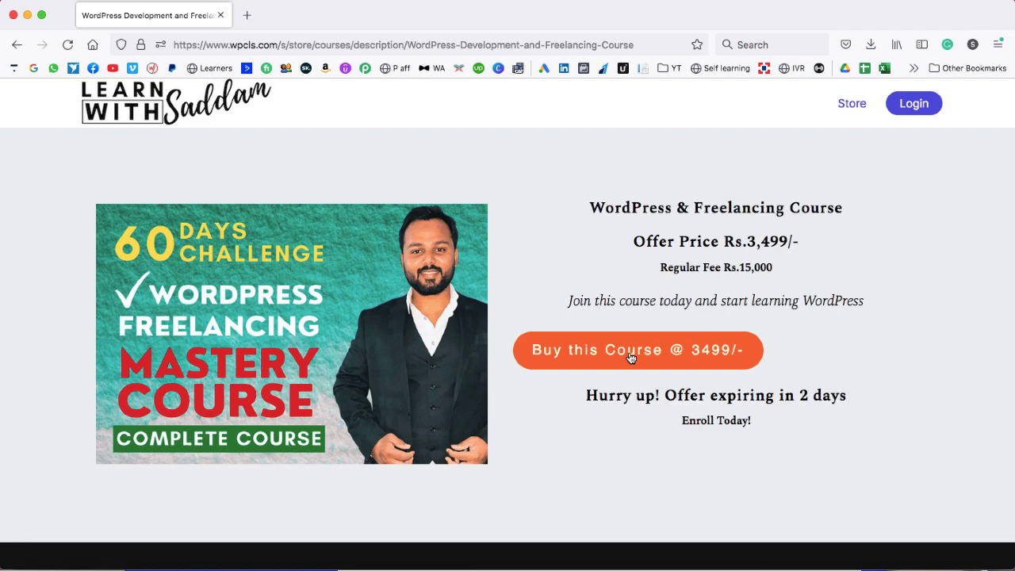
- Buy the course at Rs.3,499 to reach the ₹4,129 Razorpay checkout contact and email fields
click(630, 354)
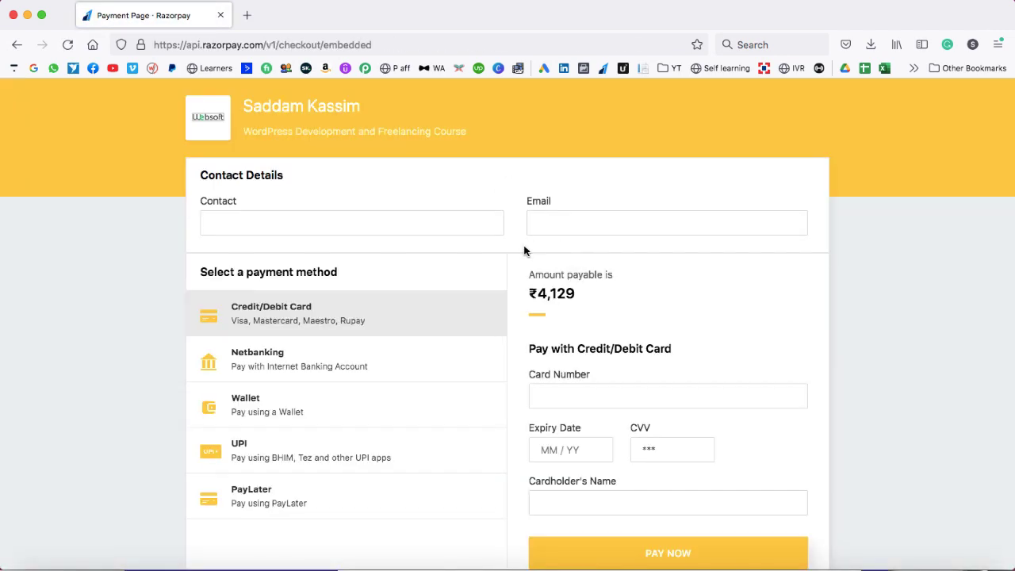
click(409, 223)
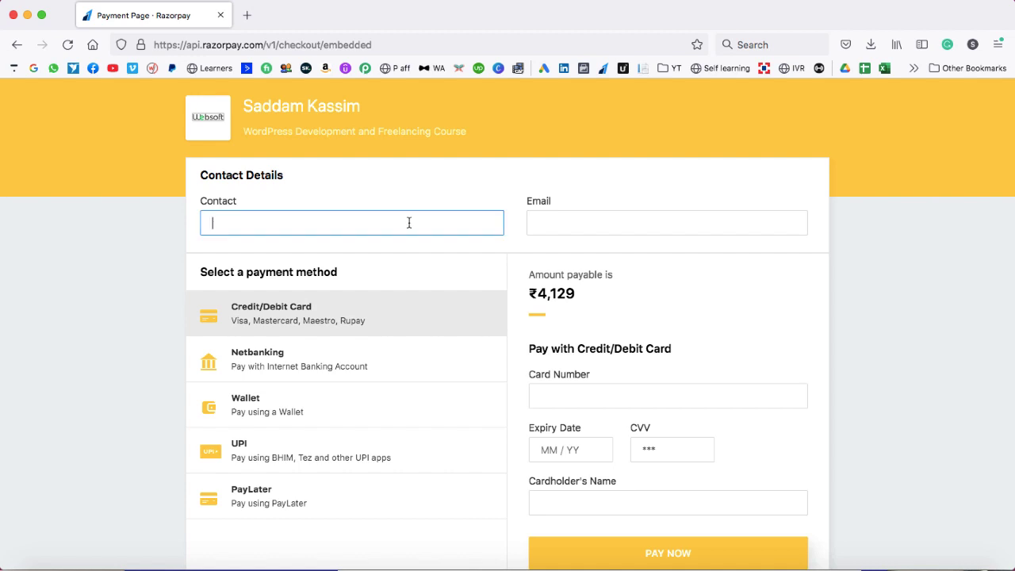
click(553, 223)
scroll(663, 392, down, 3)
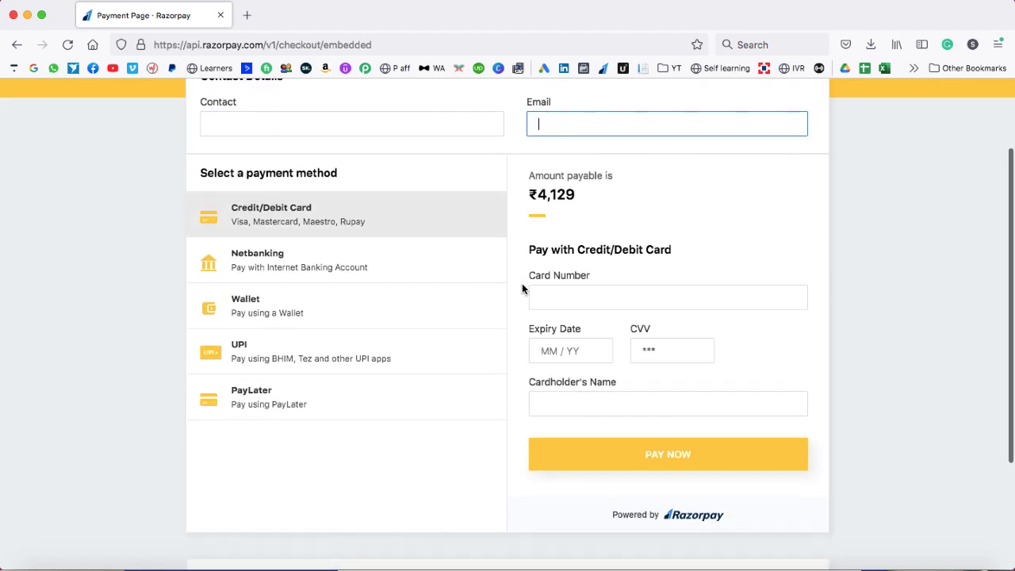
scroll(521, 283, up, 3)
- Go back to the wpcls.com home page
click(415, 44)
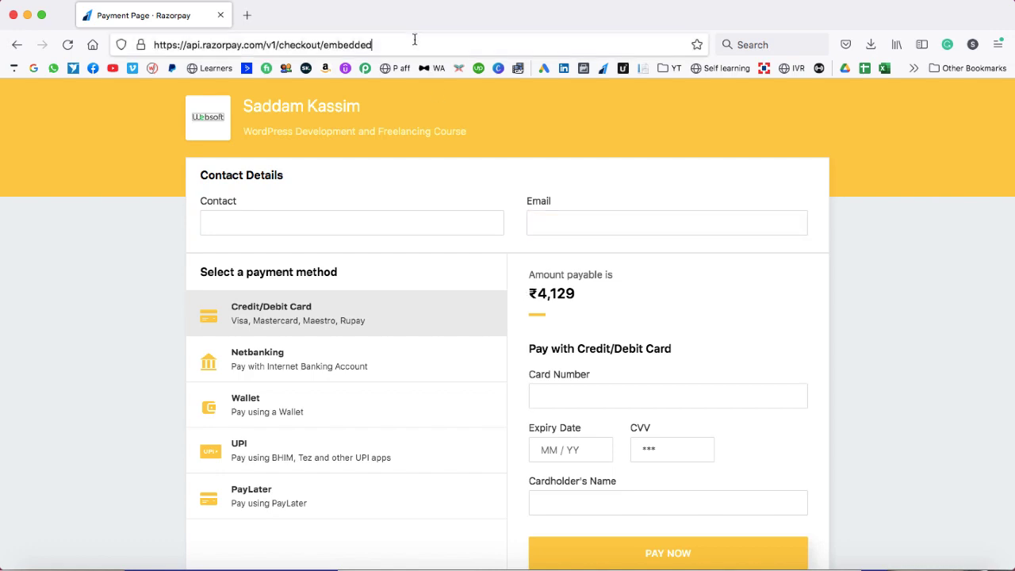
text(wpcl)
key(Return)
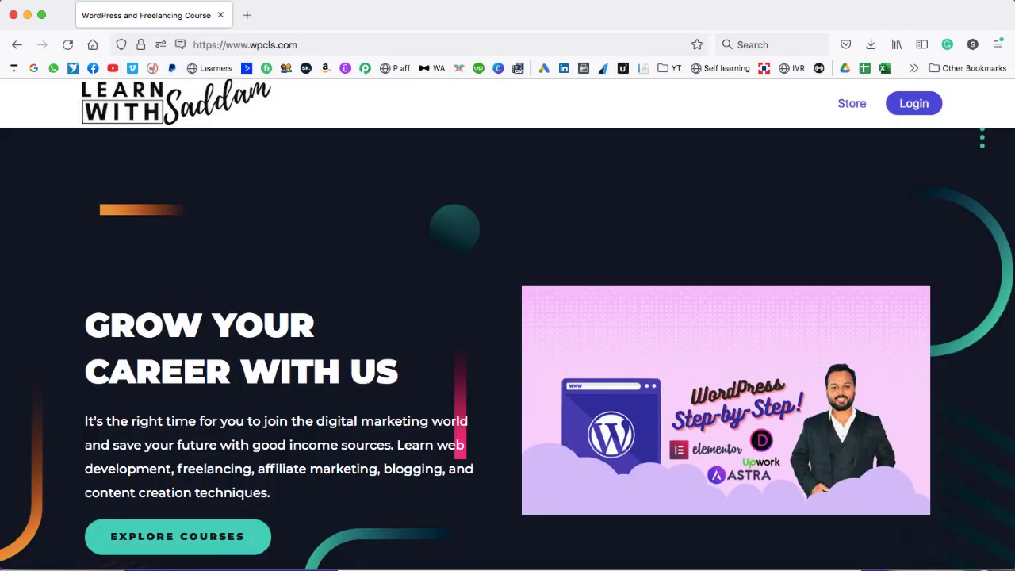
- Log in on the public site with the learner's email and password
click(922, 114)
drag(532, 240, 350, 233)
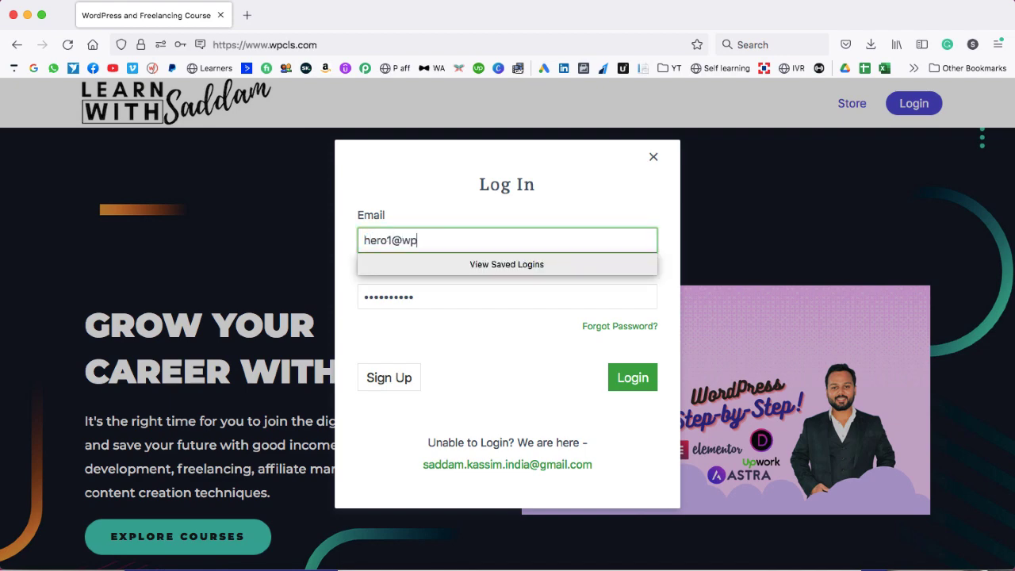
key(Tab)
text(••••••••)
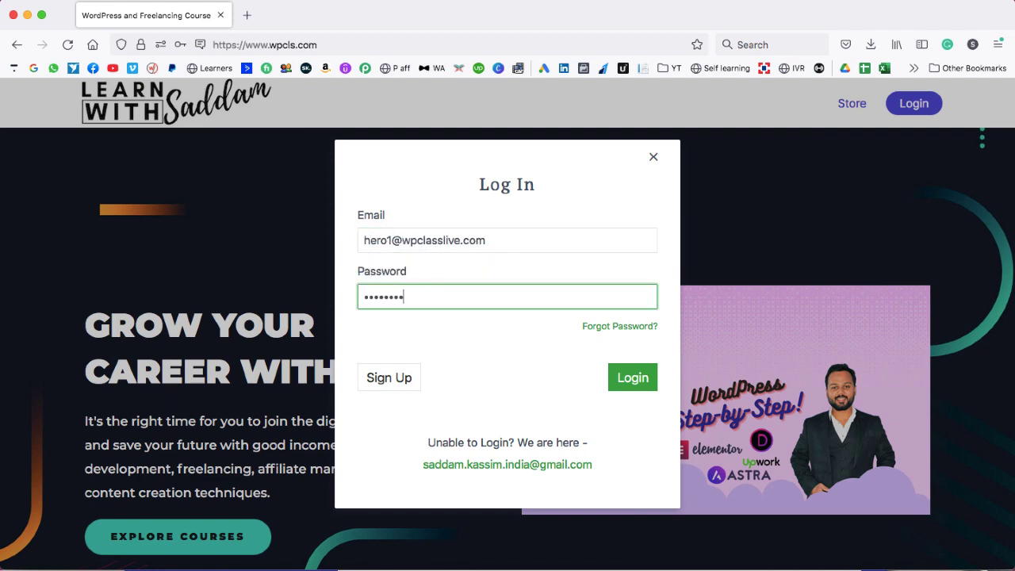
text(•)
key(Return)
click(315, 211)
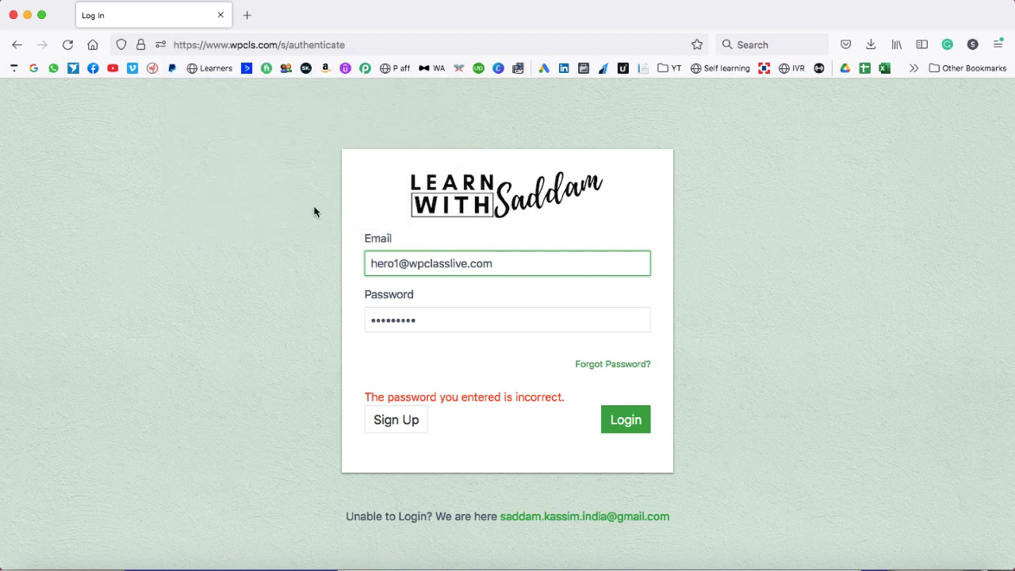
- Retry with the corrected password, update Firefox's saved login, and close the success notice
click(612, 363)
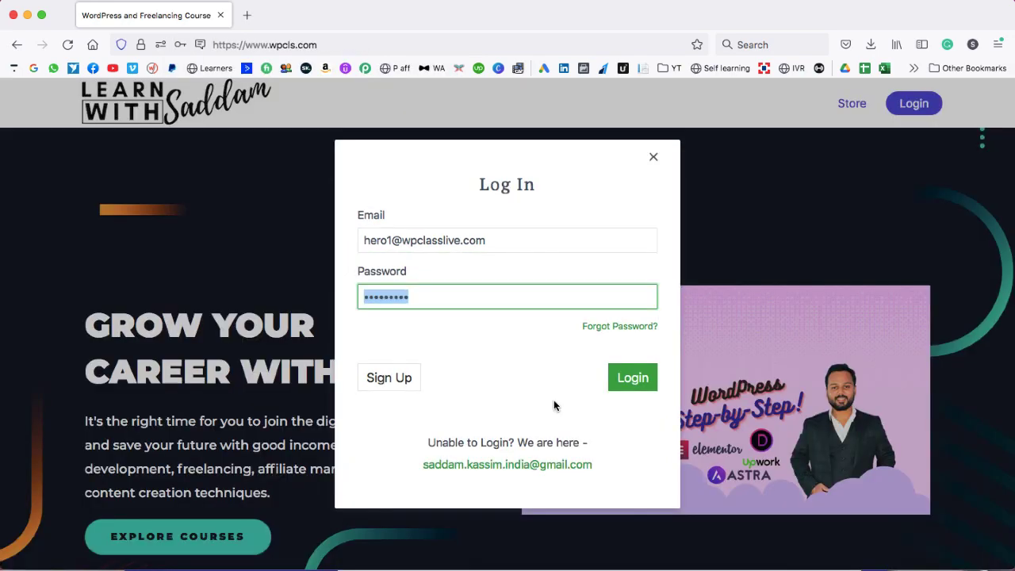
click(632, 379)
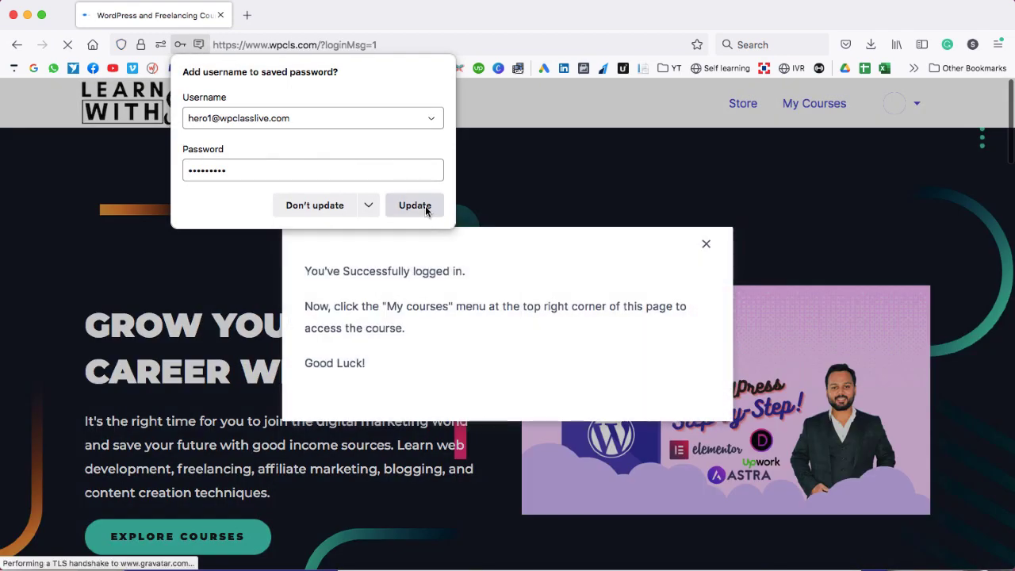
click(425, 208)
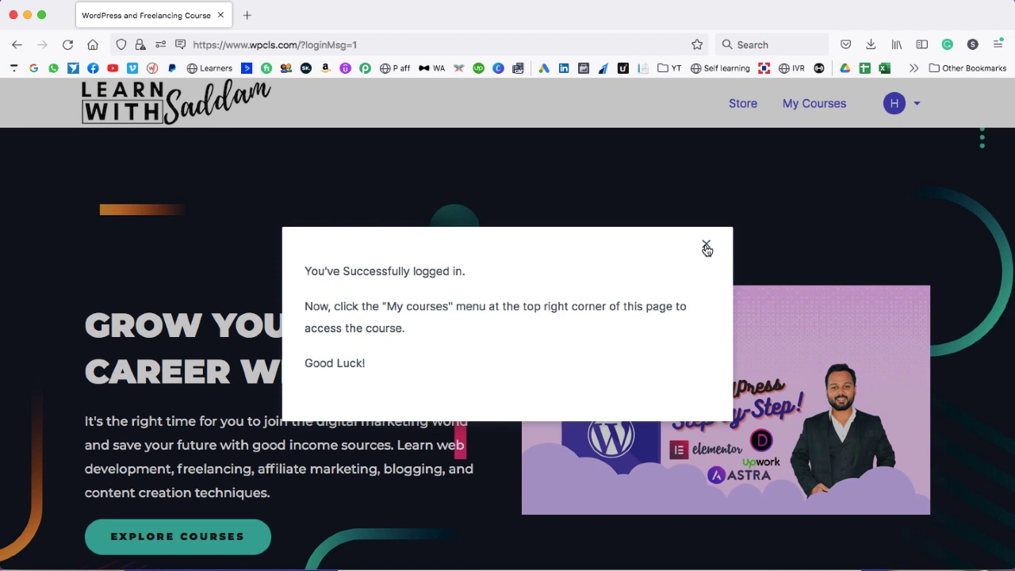
click(706, 246)
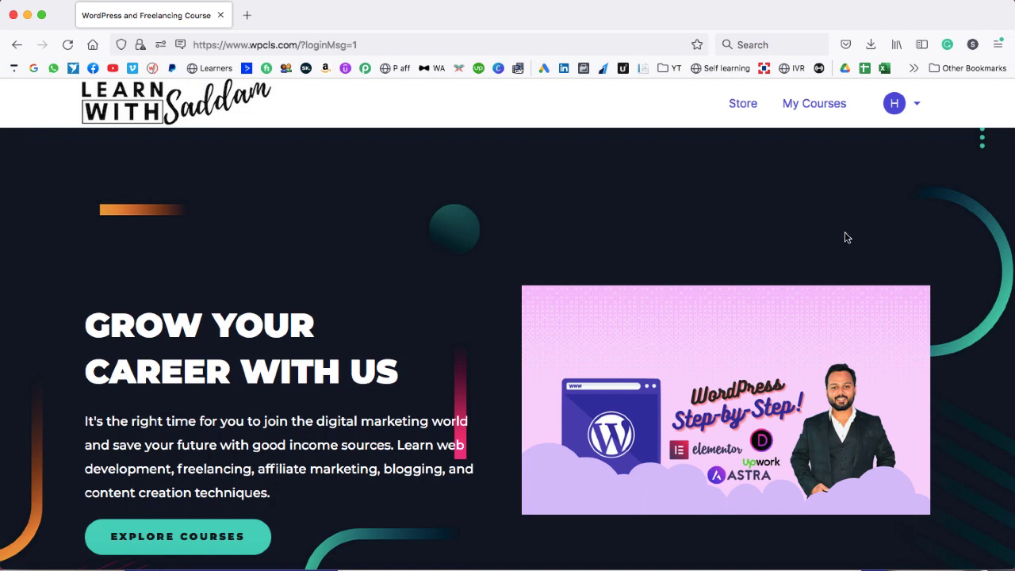
- Open the WordPress 14 Days Course from My Courses
click(816, 109)
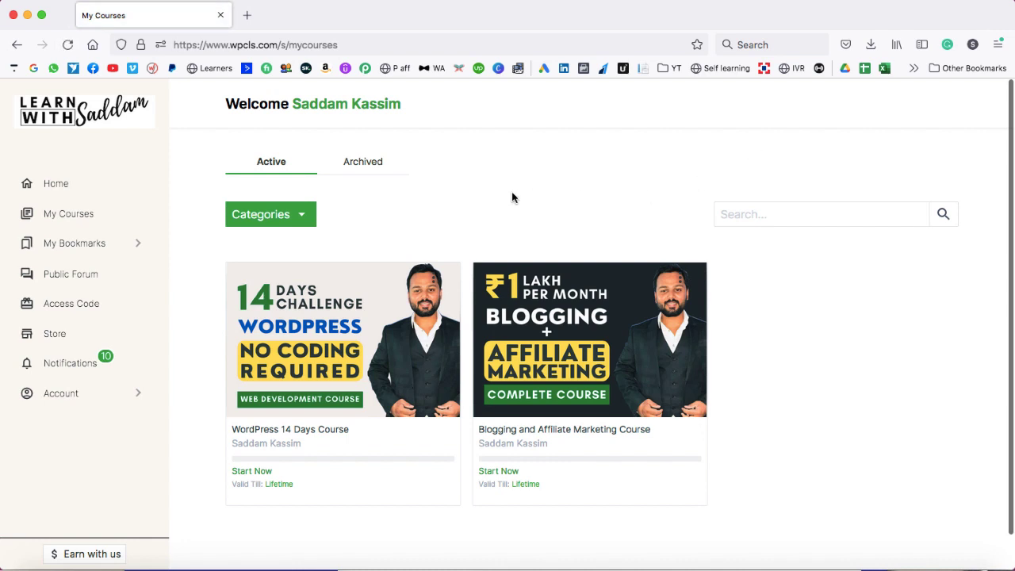
scroll(464, 262, down, 1)
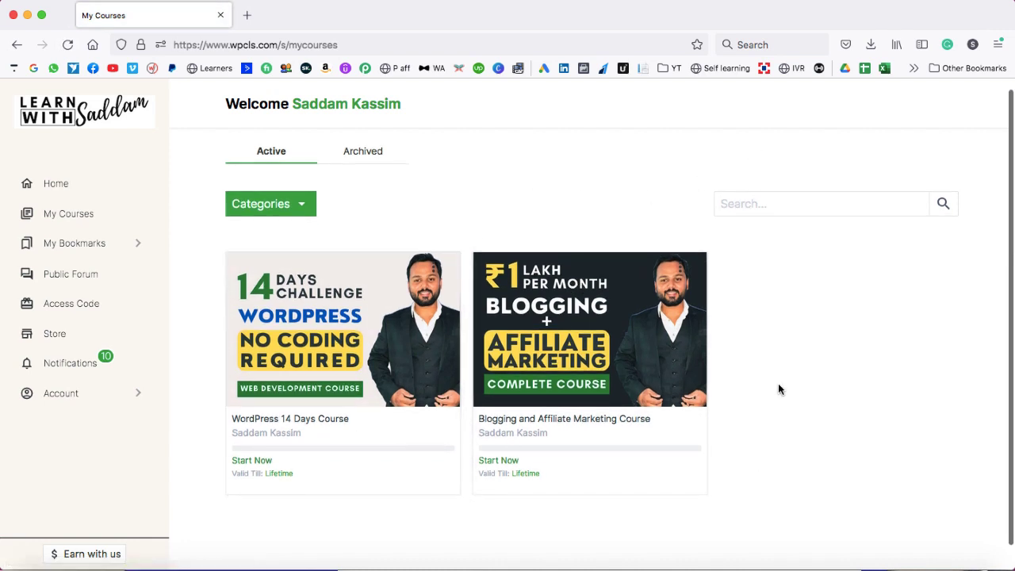
scroll(353, 355, up, 1)
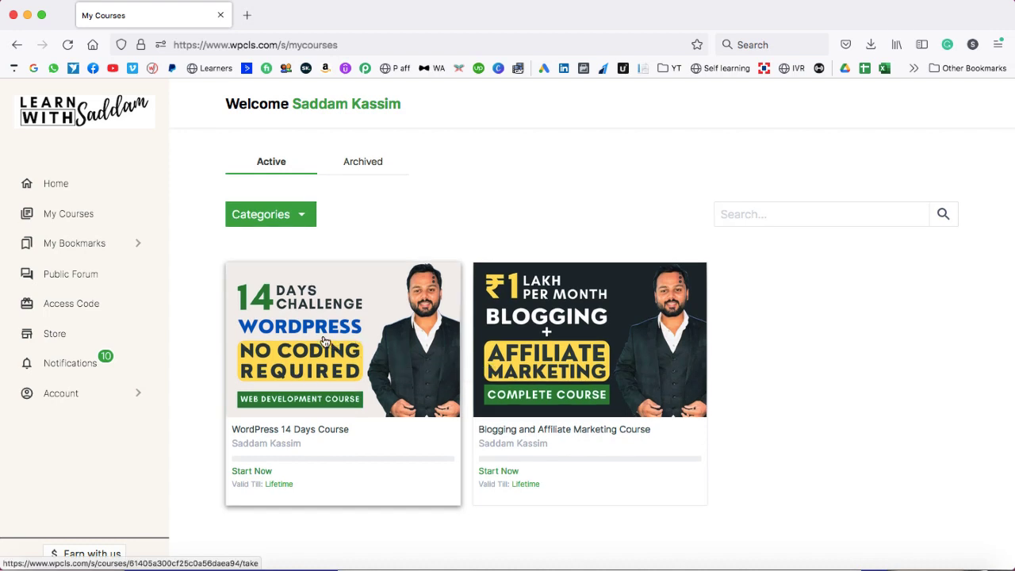
click(322, 340)
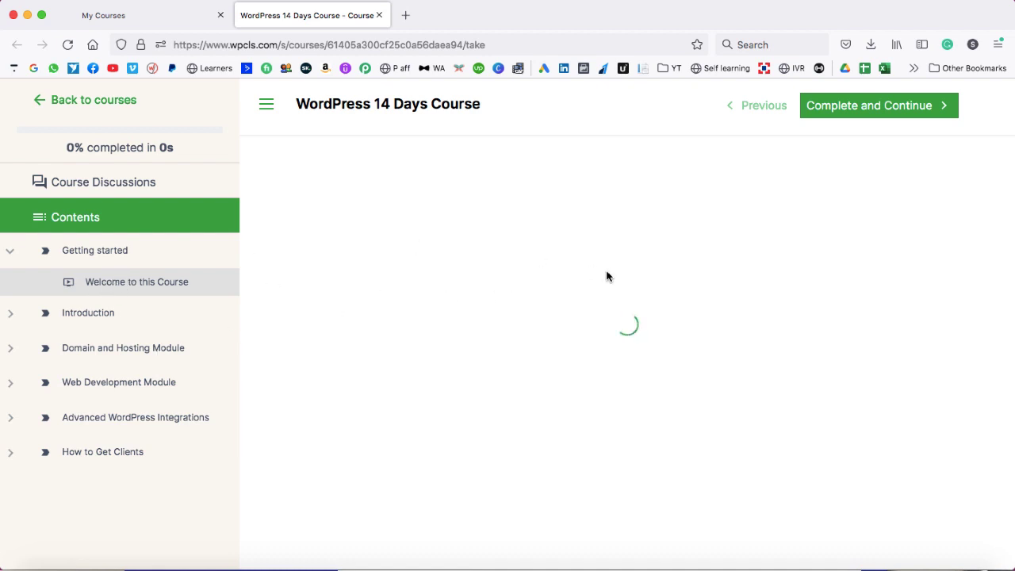
- Open Lecture 2 on domain and hosting, then the Elementor-pro 3.6.4 download lesson
click(10, 314)
scroll(110, 379, down, 1)
click(110, 400)
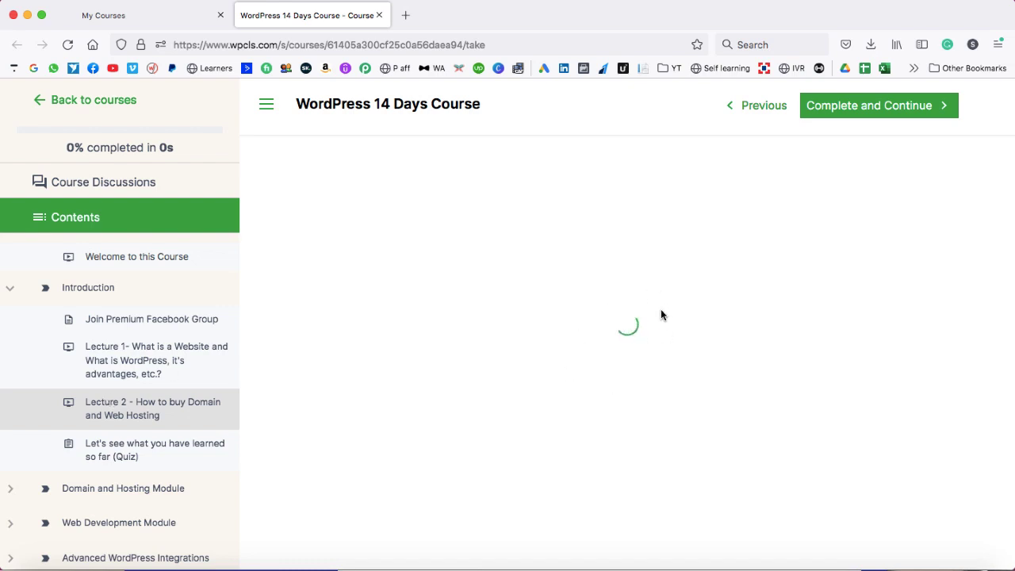
scroll(68, 389, down, 1)
click(10, 450)
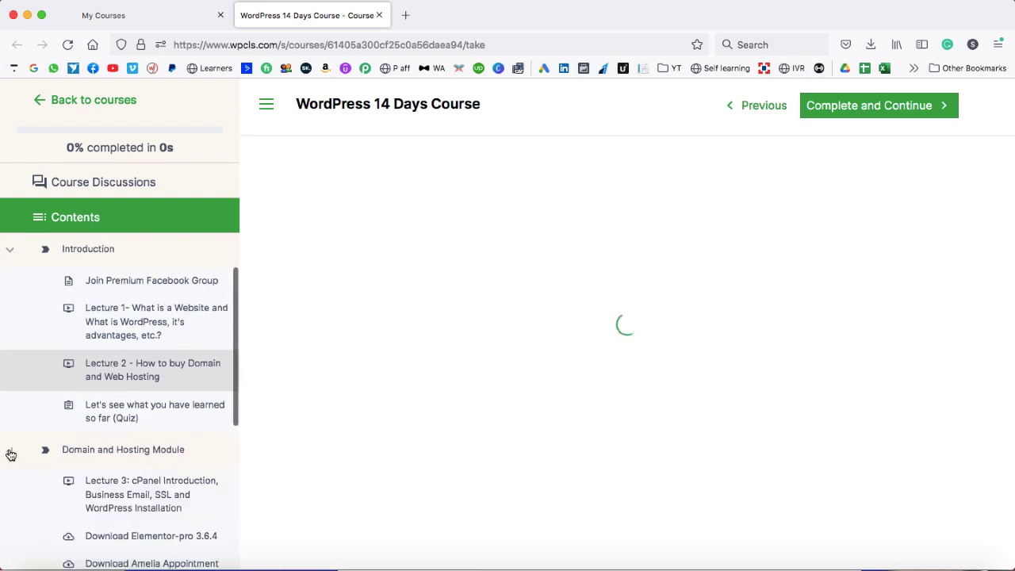
scroll(11, 453, down, 4)
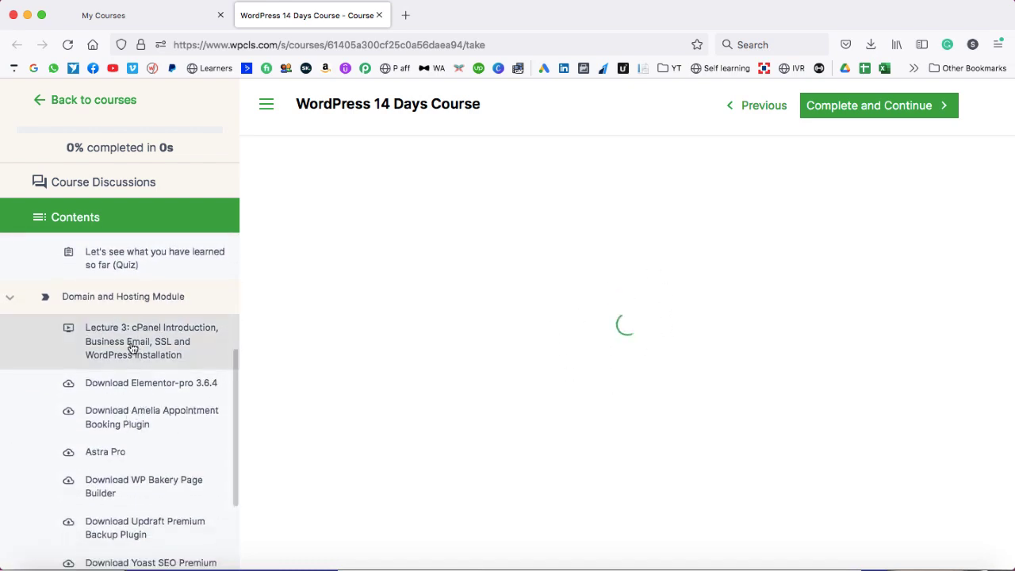
scroll(131, 346, down, 3)
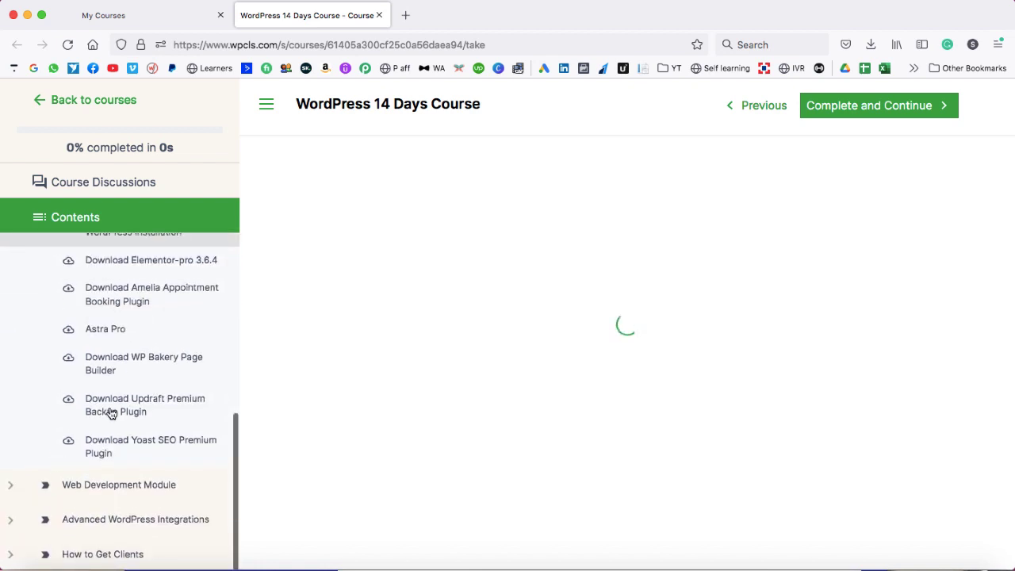
click(117, 263)
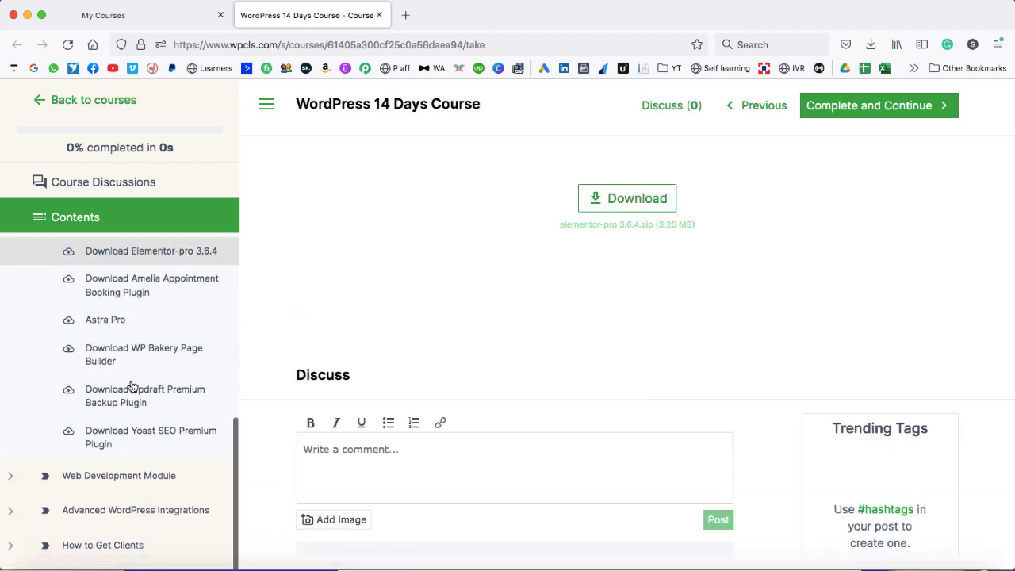
- Play Lecture 5 on Elementor homepage content from the Web Development Module, then pause it
click(10, 485)
scroll(90, 475, down, 5)
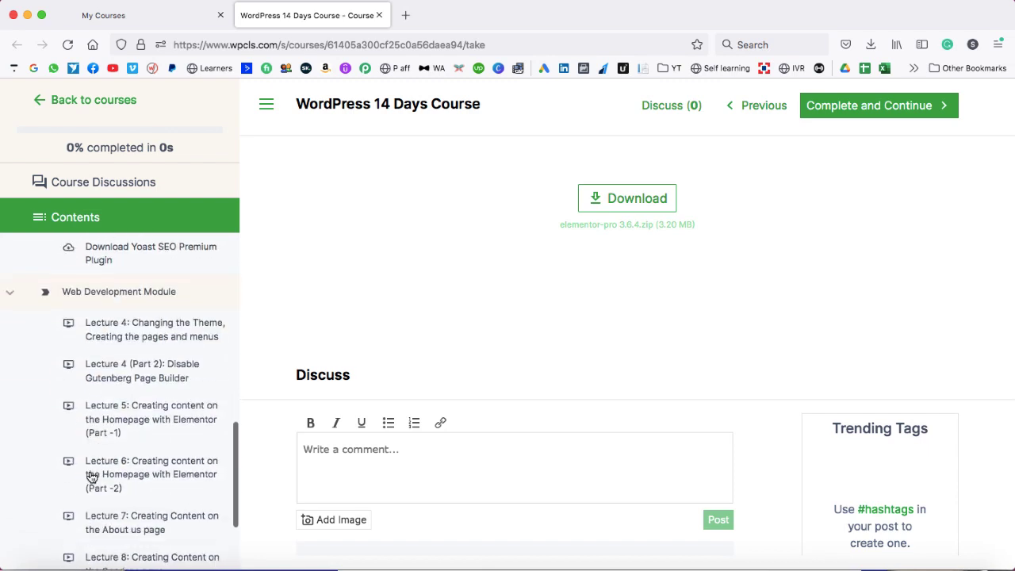
click(121, 426)
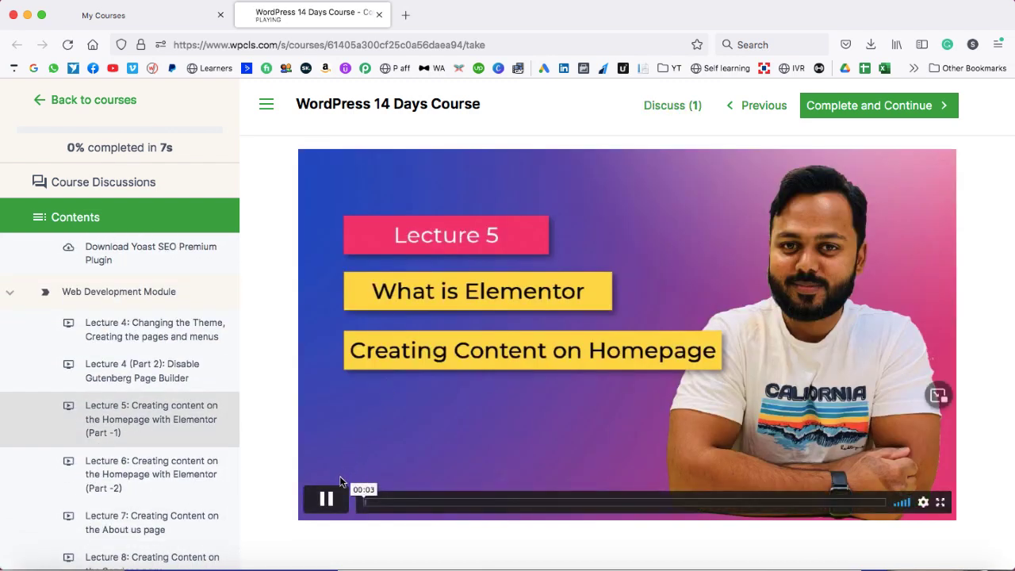
click(326, 500)
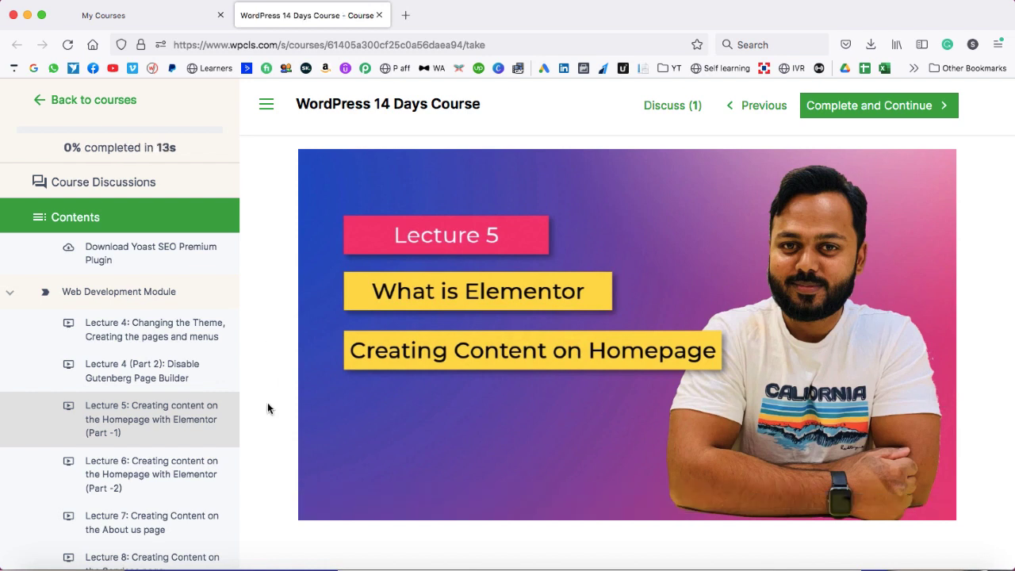